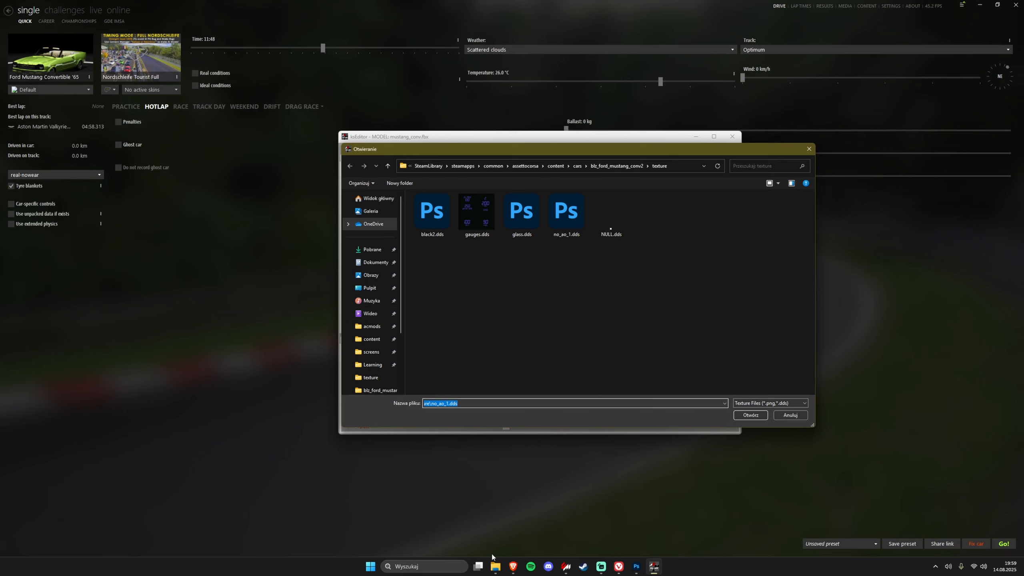
Copy Plate_D.png and Plate_NM.png into the car's texture folder and assign Plate_D.png as the plate material's diffuse texture
click(496, 566)
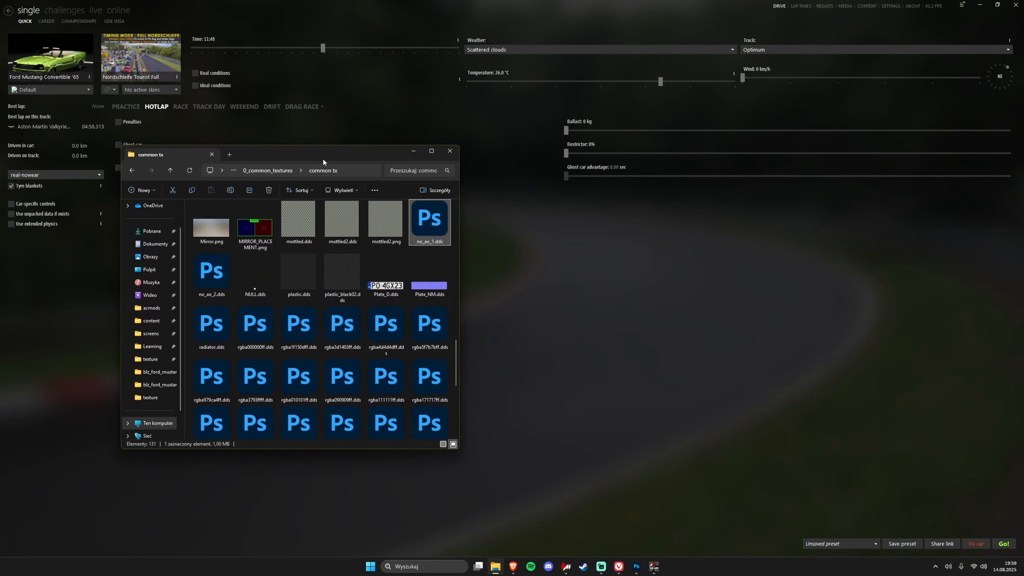
drag(324, 159, 1023, 115)
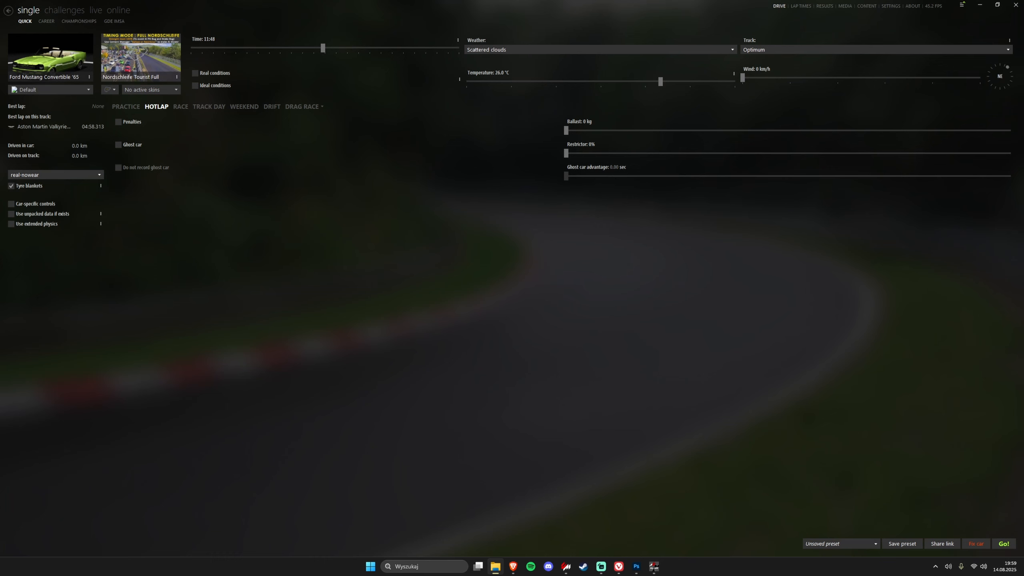
key(alt+Tab)
click(631, 324)
key(ctrl+v)
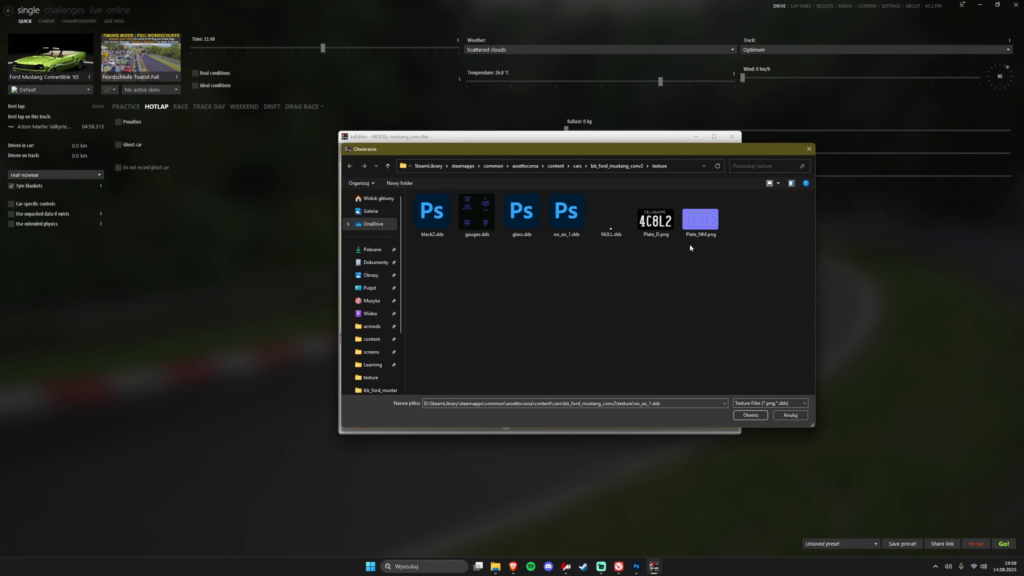
double_click(663, 228)
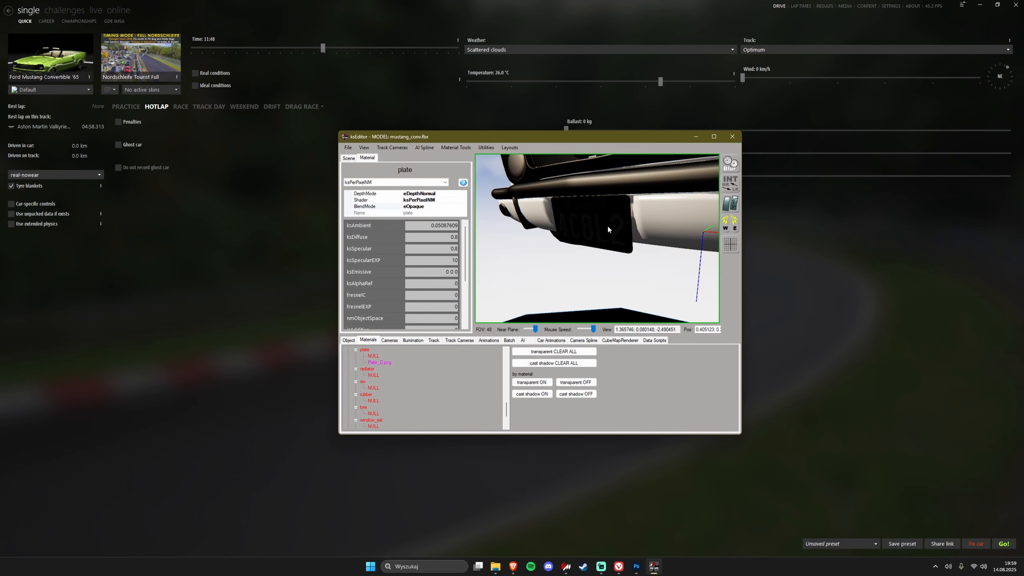
Assign Plate_NM.png as the plate material's normal map and inspect the textured plate on the bumper
scroll(439, 278, down, 3)
click(449, 321)
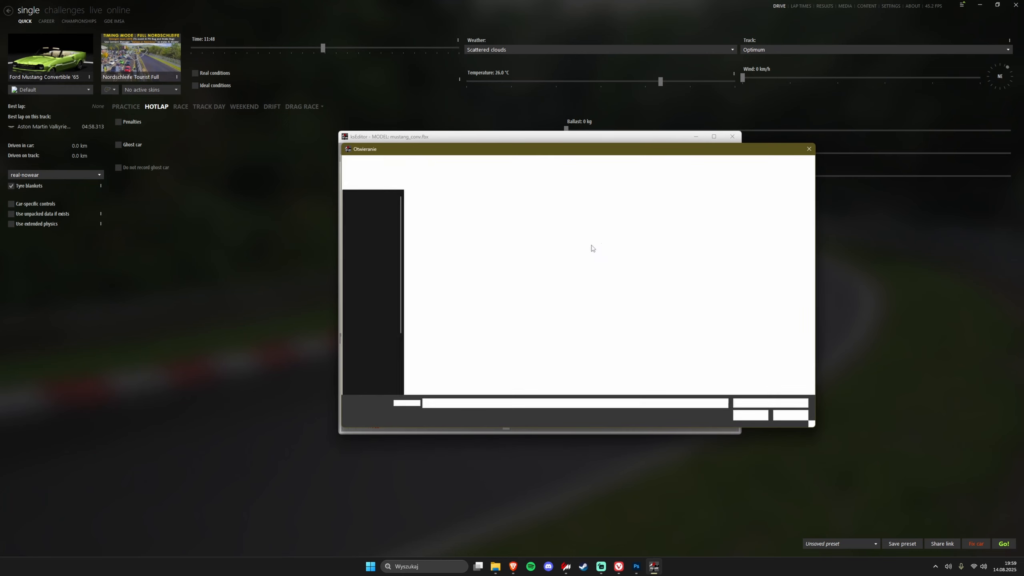
double_click(701, 217)
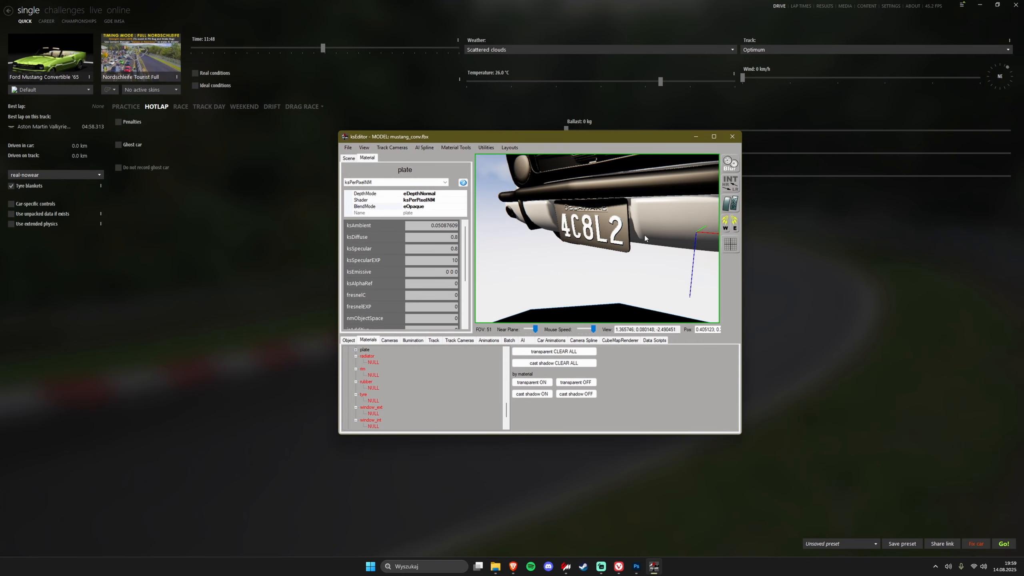
drag(595, 241, 485, 258)
scroll(634, 243, up, 3)
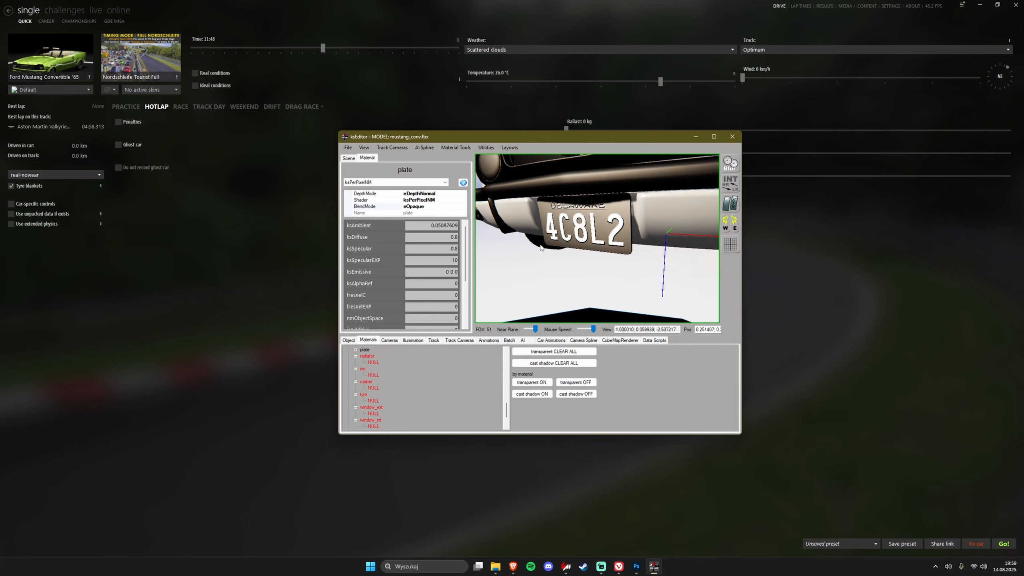
Switch to Content Manager, open the car selection and filter the list by "blz_"
click(285, 320)
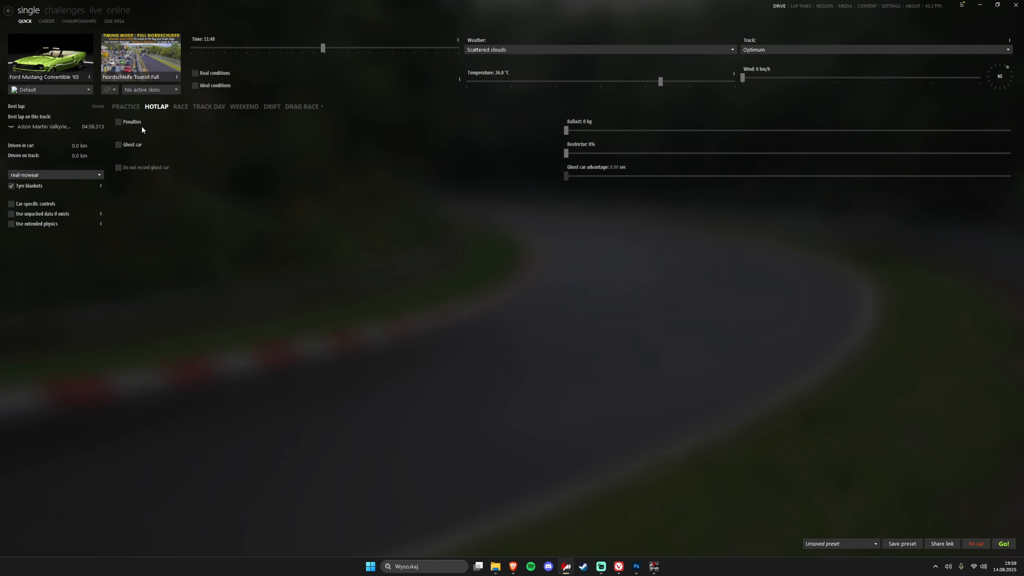
click(89, 64)
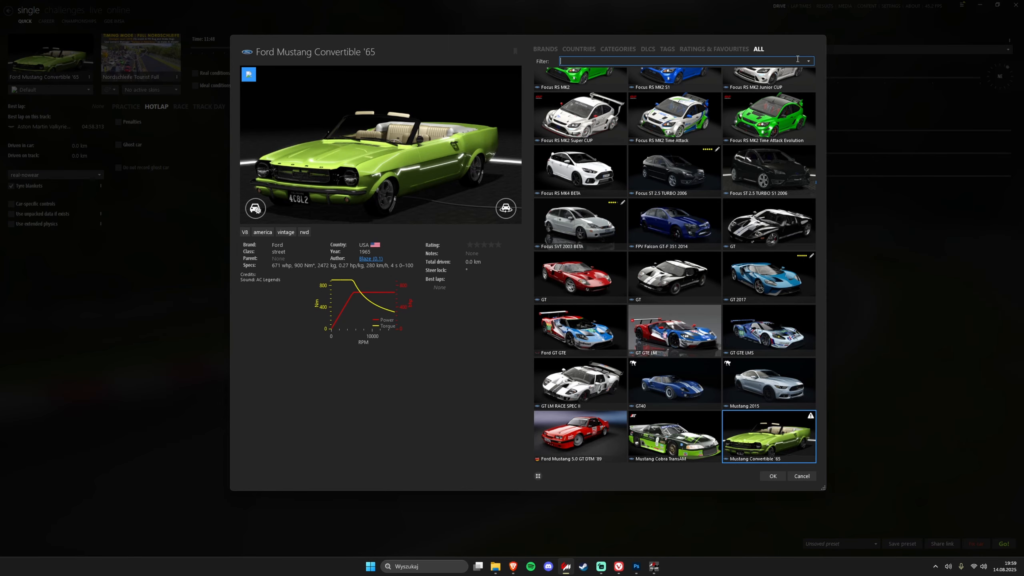
text(blz_)
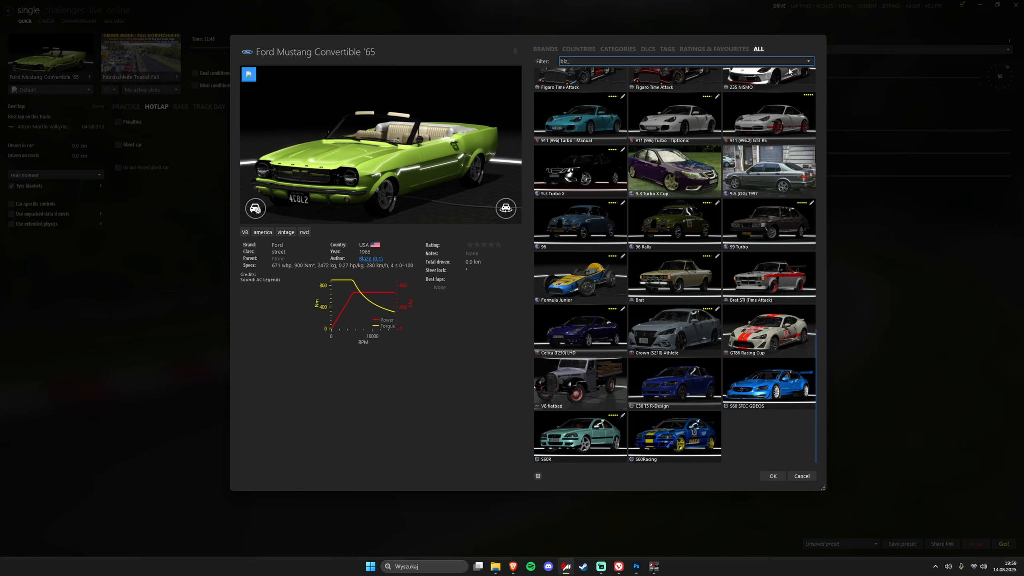
scroll(665, 242, up, 10)
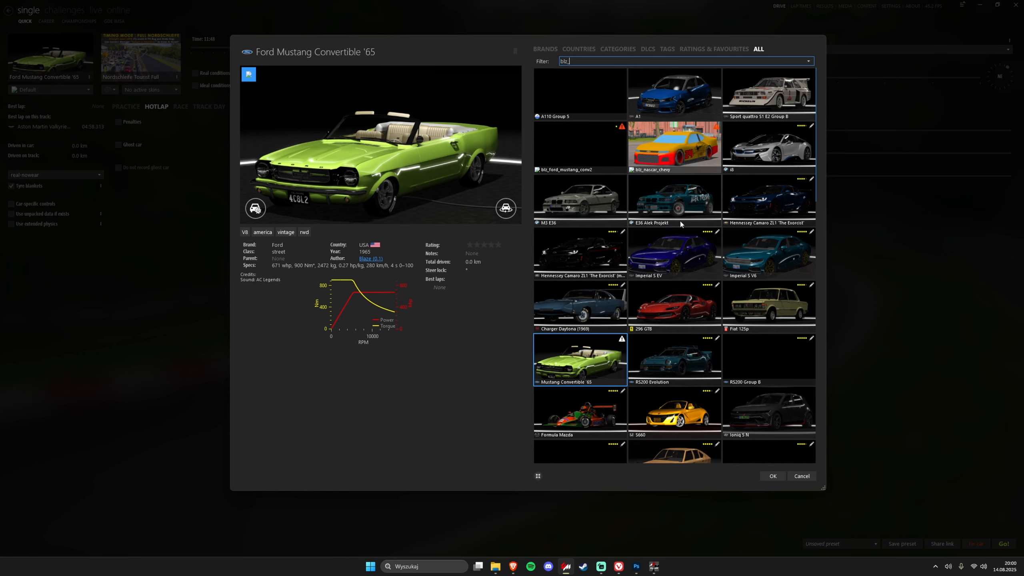
scroll(669, 283, down, 4)
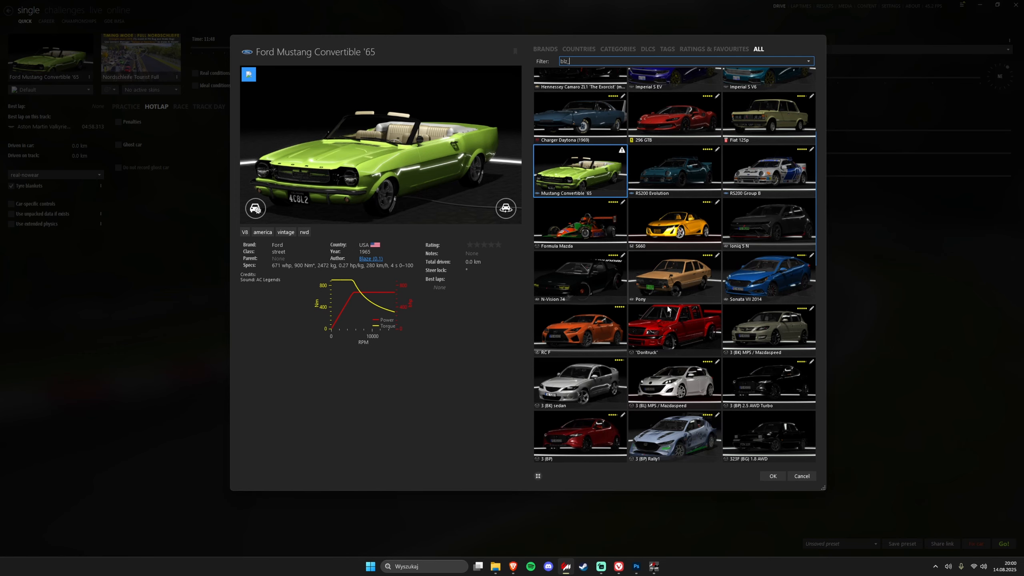
Select the Hyundai Pony and open it in the custom showroom
click(788, 278)
click(587, 279)
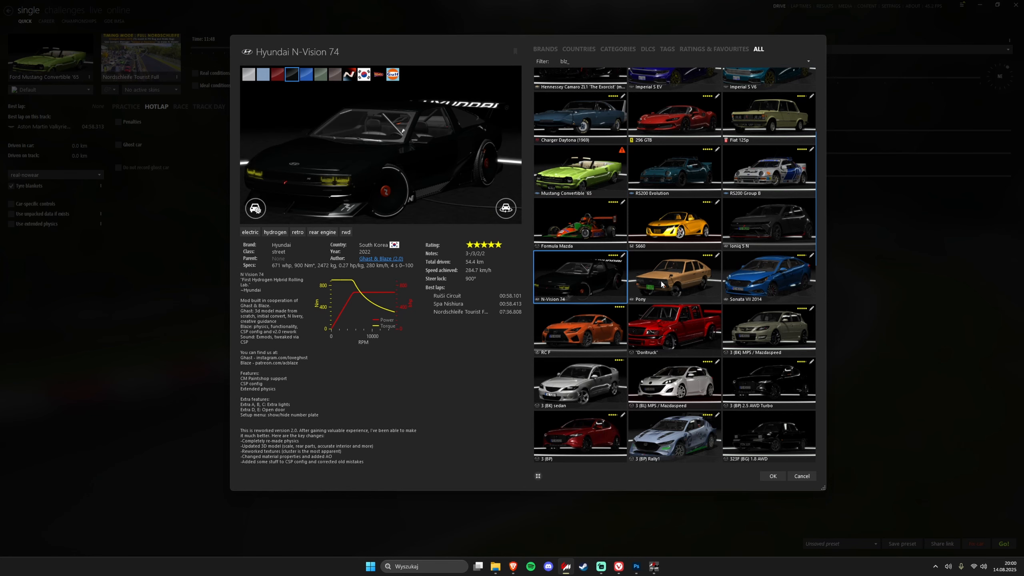
click(682, 274)
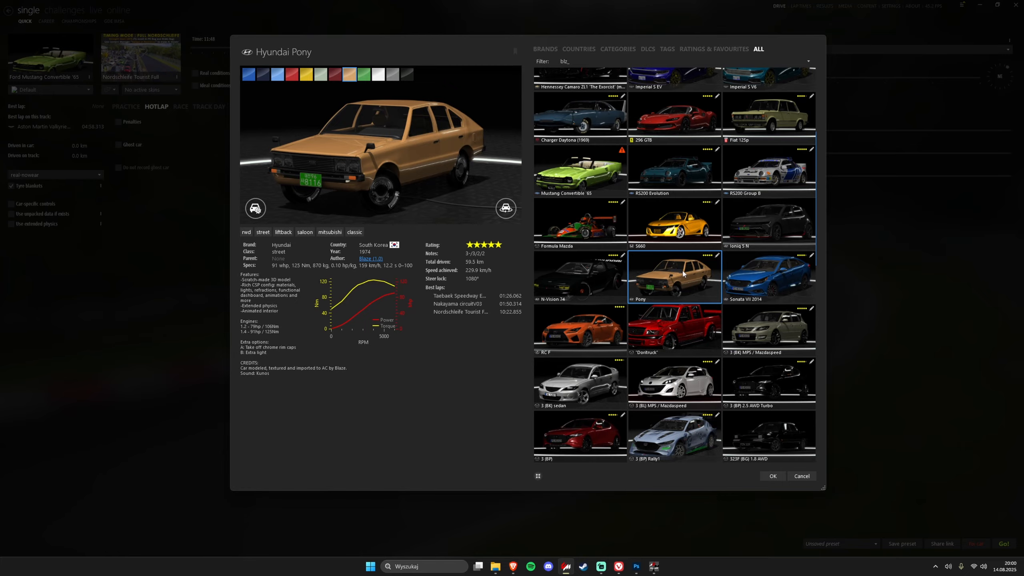
click(503, 219)
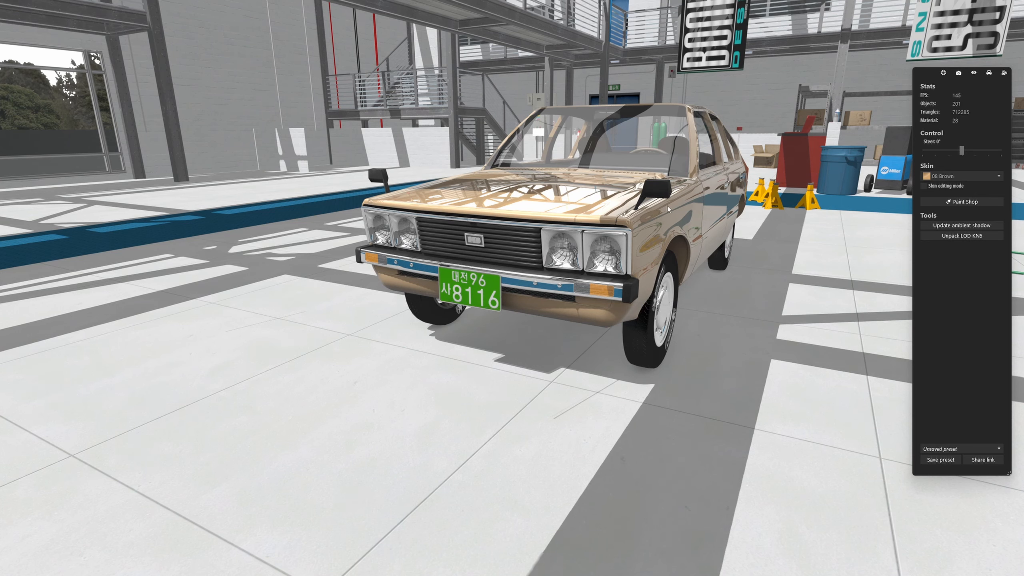
Select the Pony's front licence plate mesh and examine its mesh object details
scroll(660, 234, up, 5)
drag(655, 235, 501, 203)
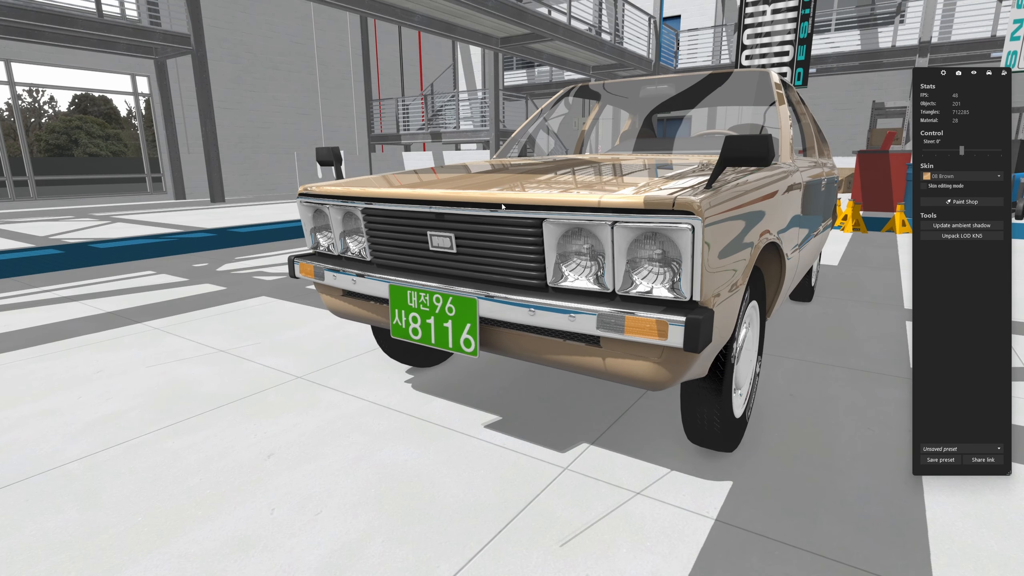
click(448, 321)
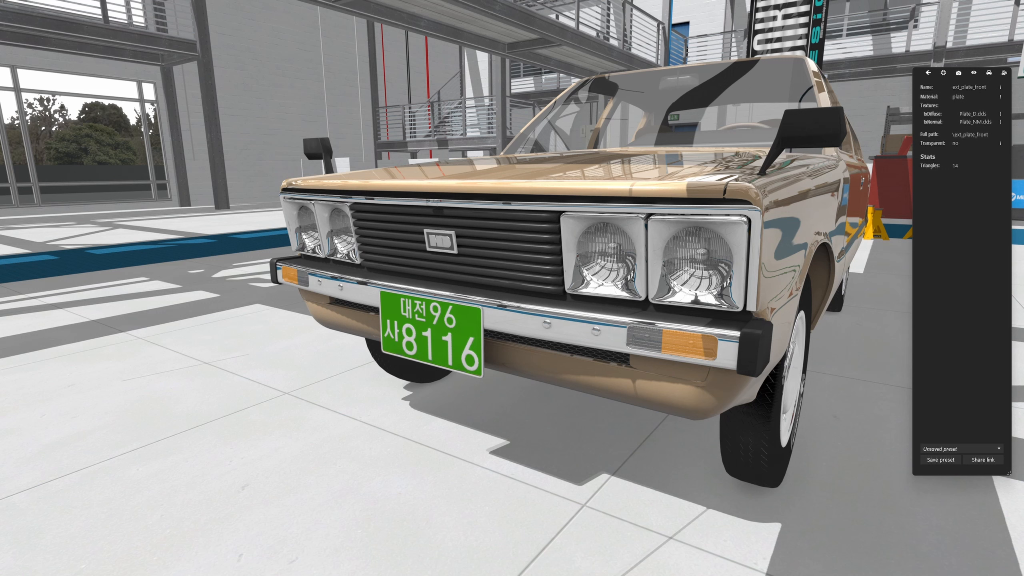
key(ctrl+h)
key(ctrl+h)
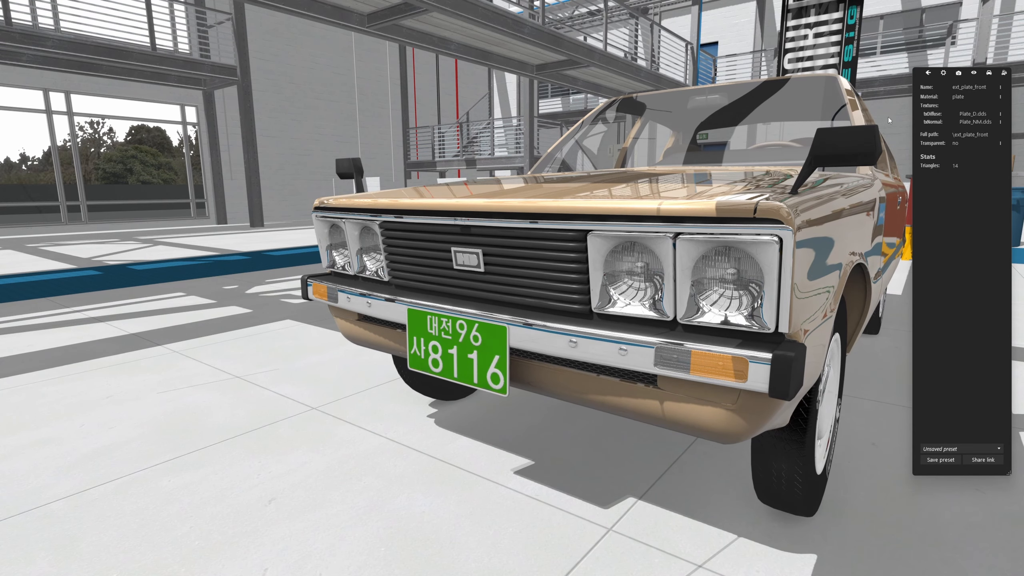
click(1001, 87)
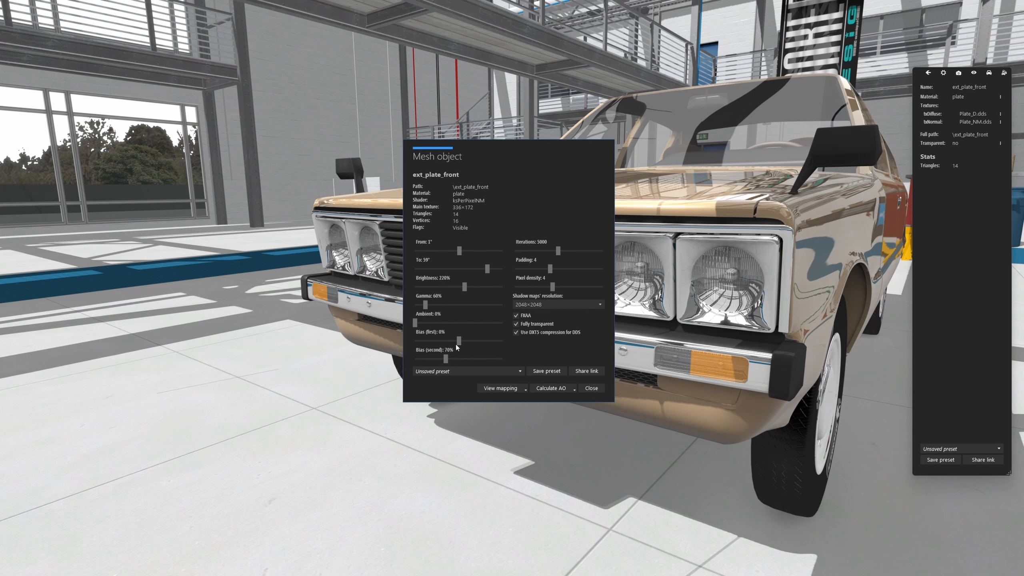
click(591, 388)
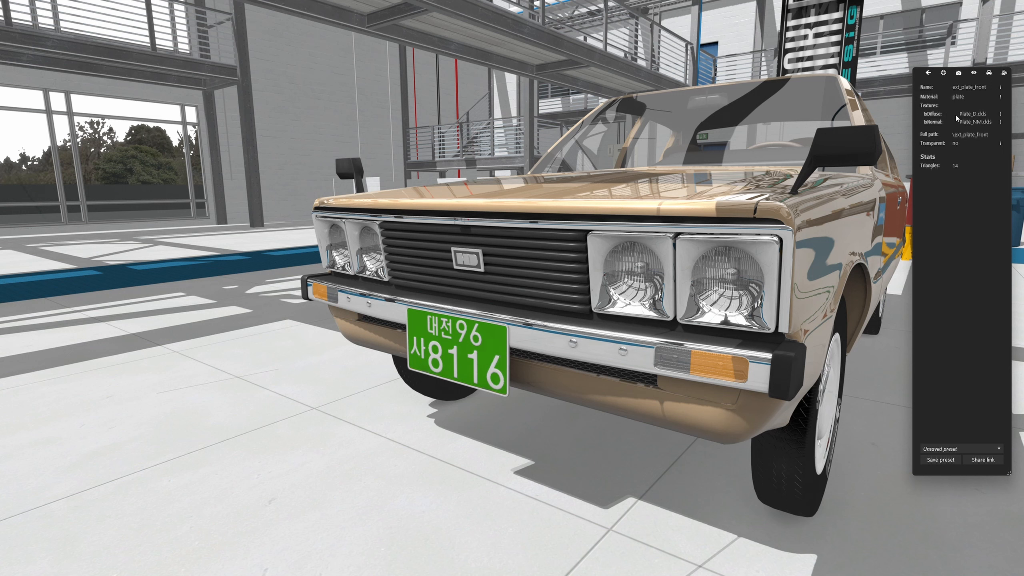
Inspect the front plate's diffuse texture Plate_D.dds in its details and at full size
click(1000, 115)
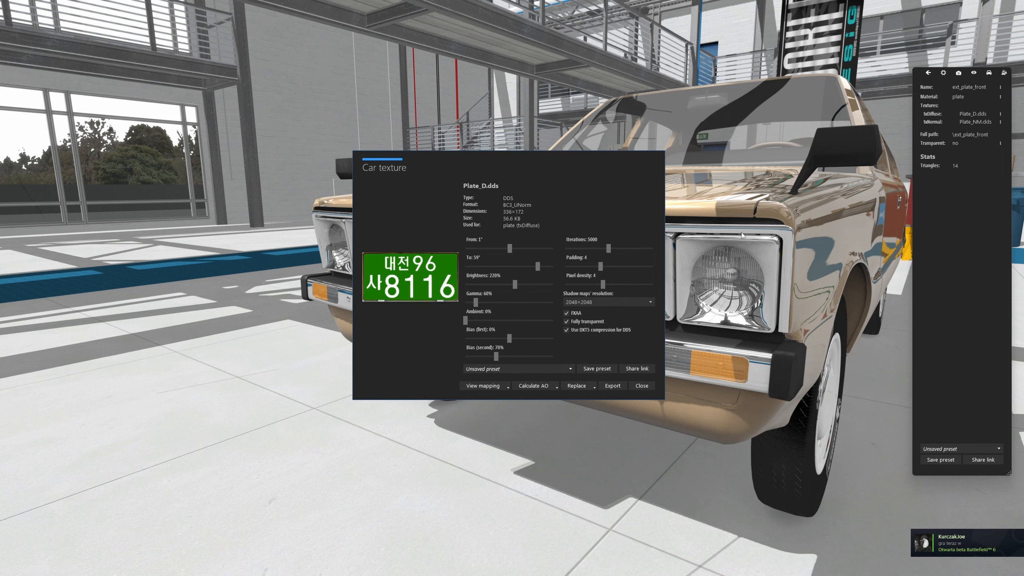
drag(551, 162, 536, 165)
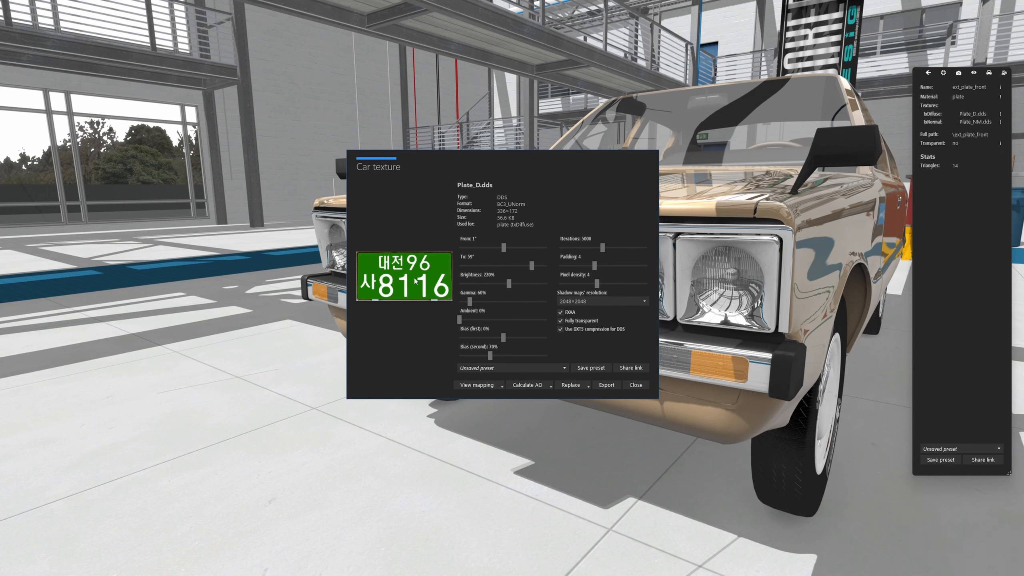
click(428, 258)
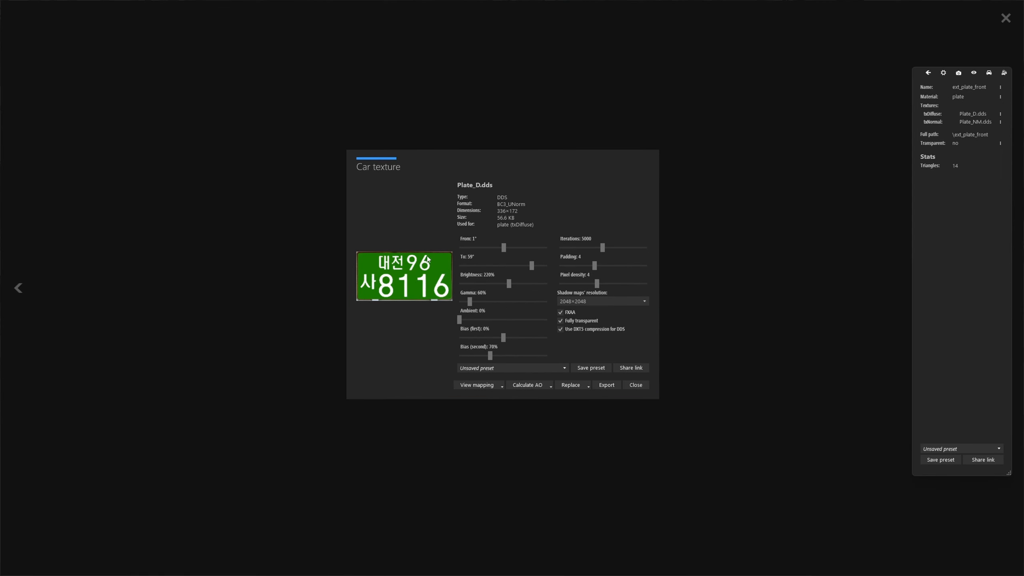
click(1005, 17)
drag(566, 157, 253, 60)
click(76, 195)
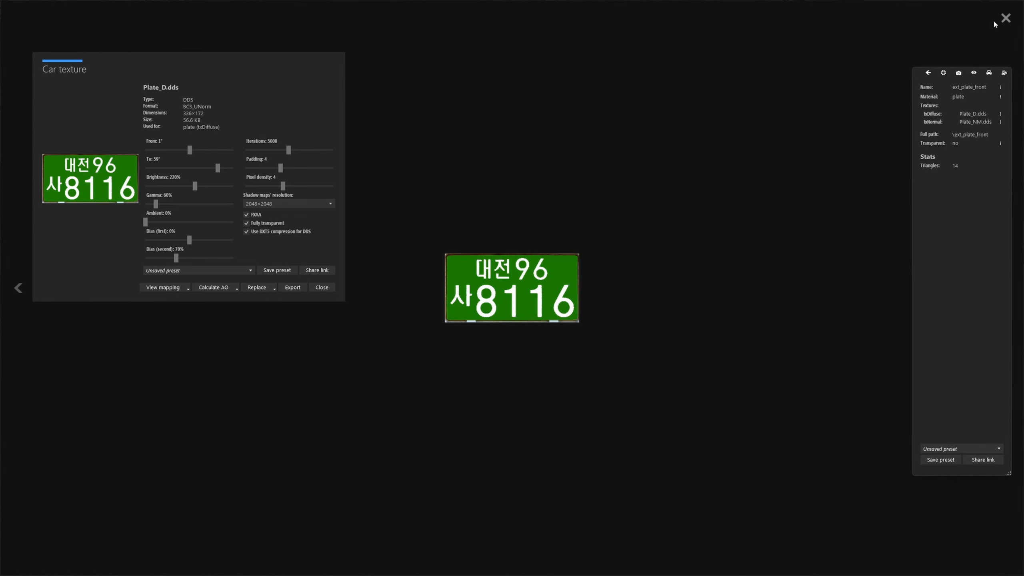
click(1006, 18)
drag(234, 64, 602, 89)
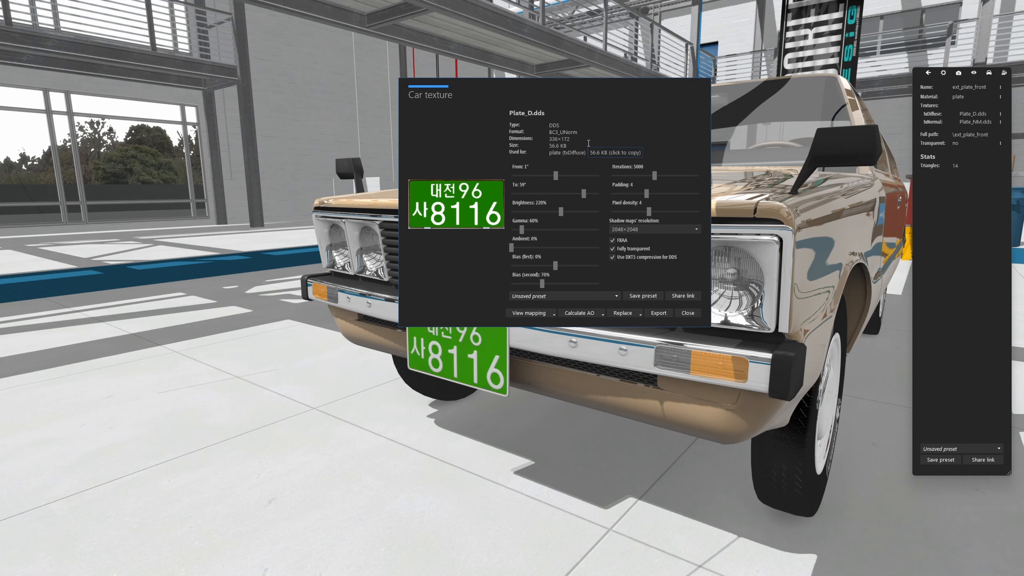
click(687, 313)
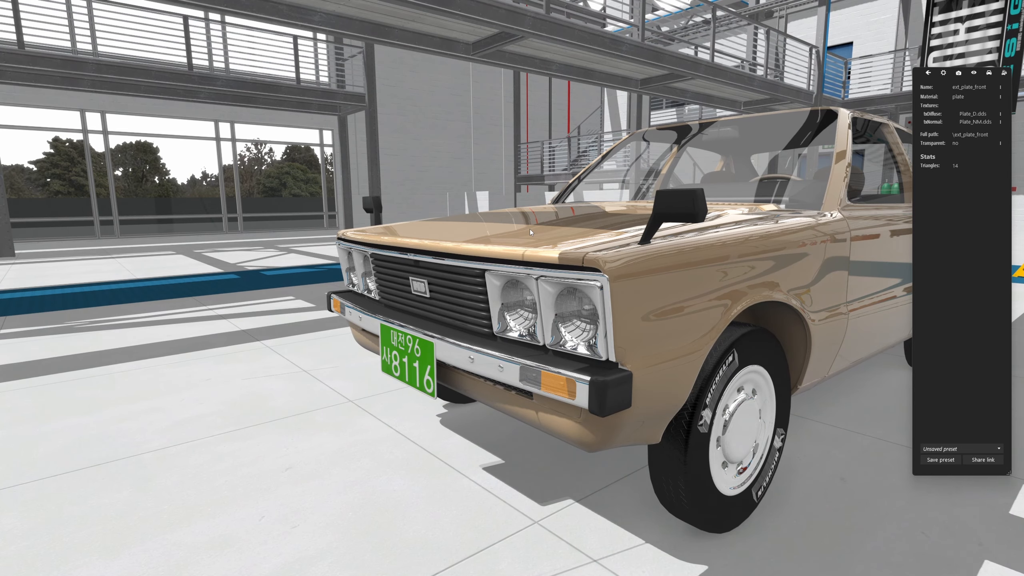
Select the hood and view its diffuse texture car_paint_ao.dds at full size
click(530, 231)
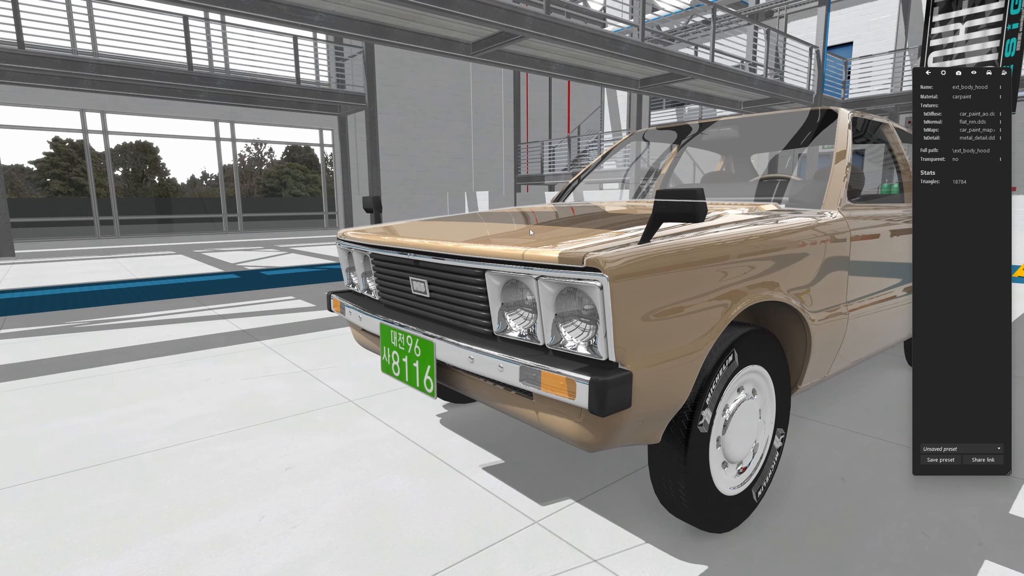
drag(529, 230, 579, 232)
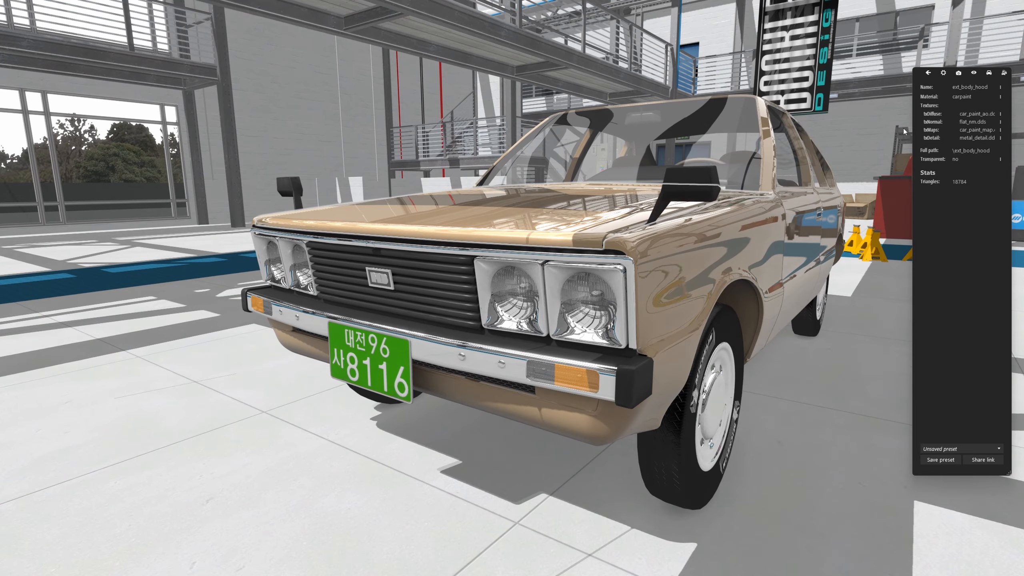
click(1002, 115)
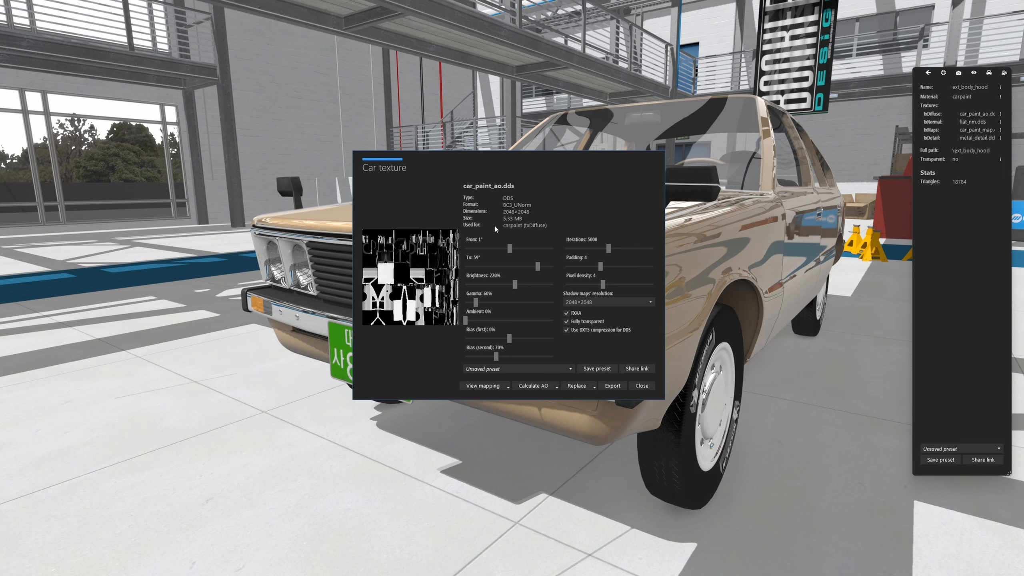
drag(560, 164, 205, 14)
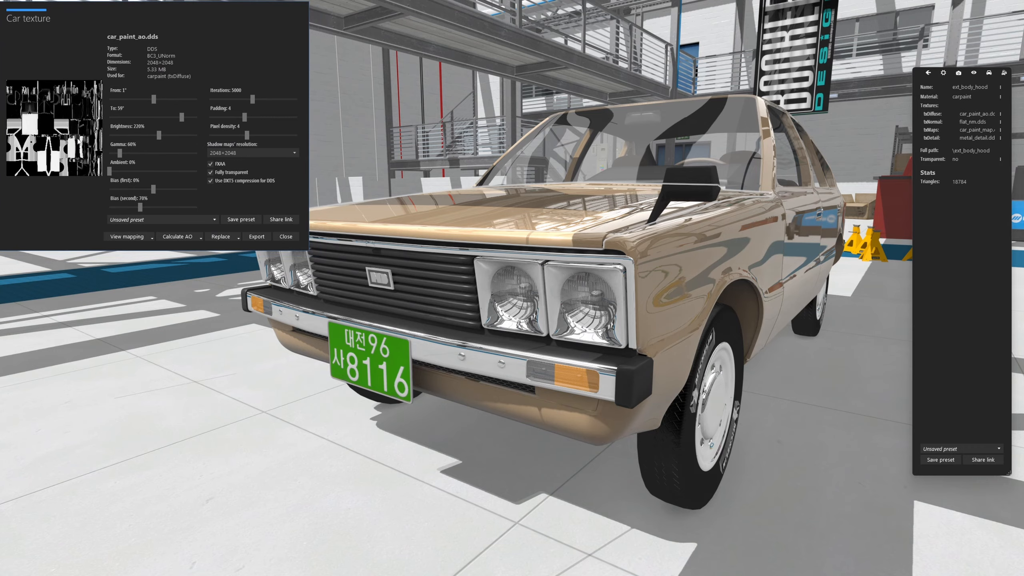
click(77, 140)
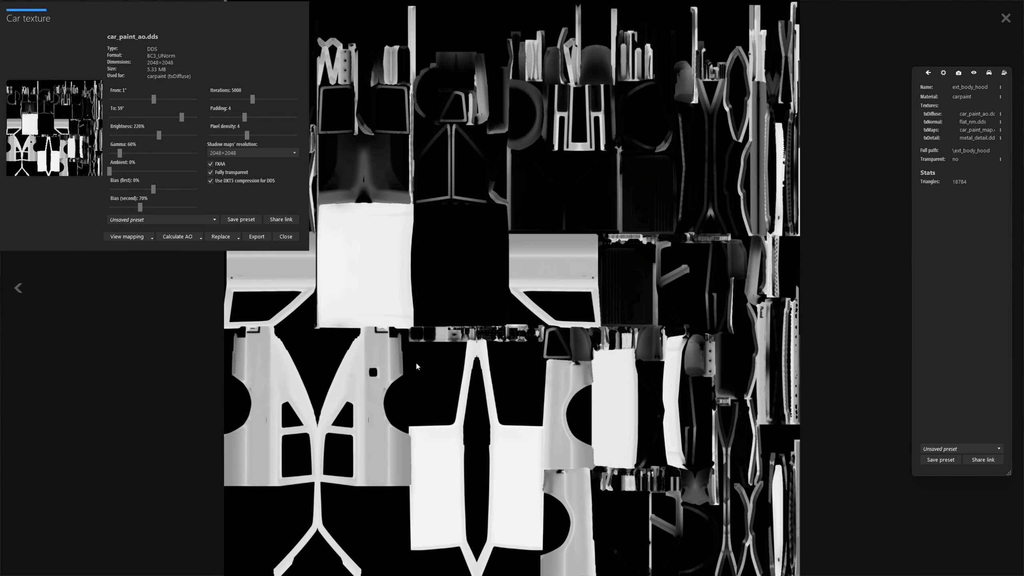
click(1006, 17)
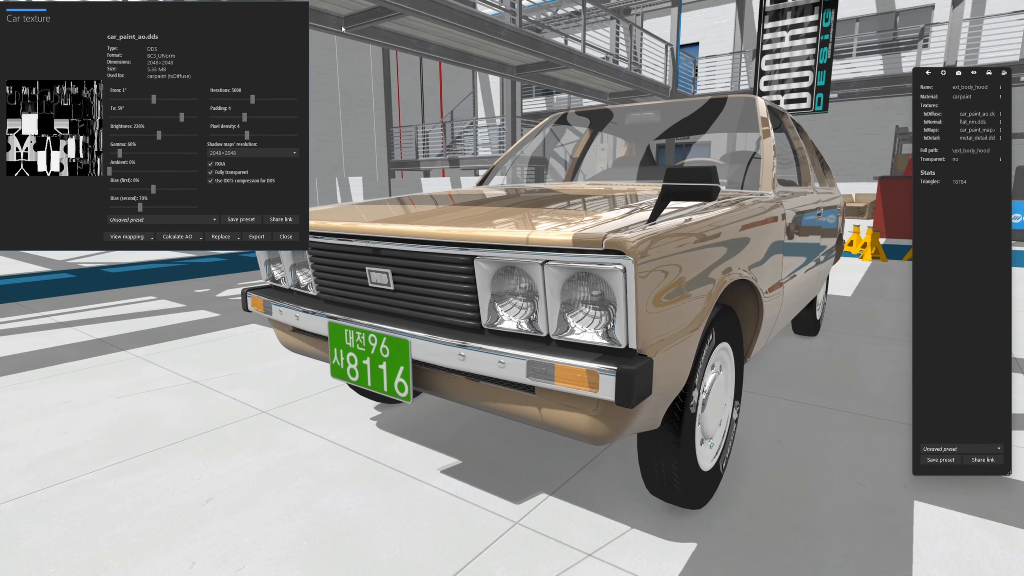
Select the front licence plate again and recheck the details of its Plate_D.dds texture
click(762, 423)
drag(455, 346, 592, 332)
click(592, 333)
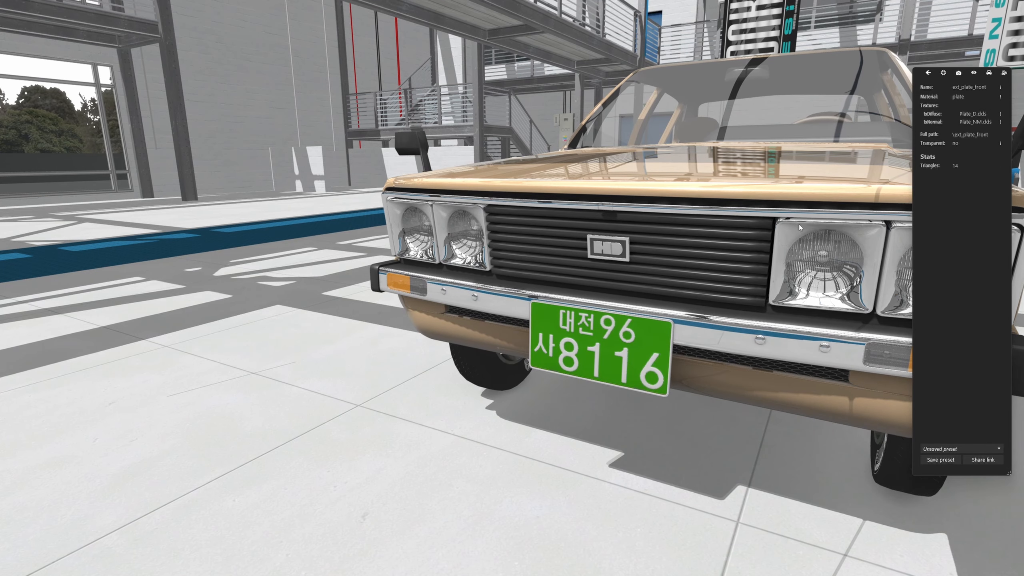
click(1001, 114)
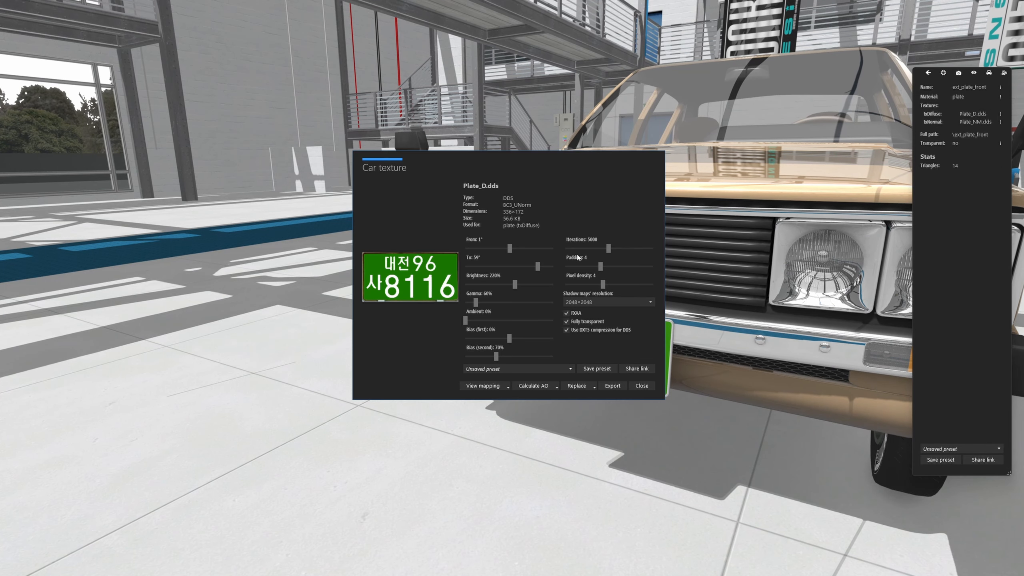
click(641, 386)
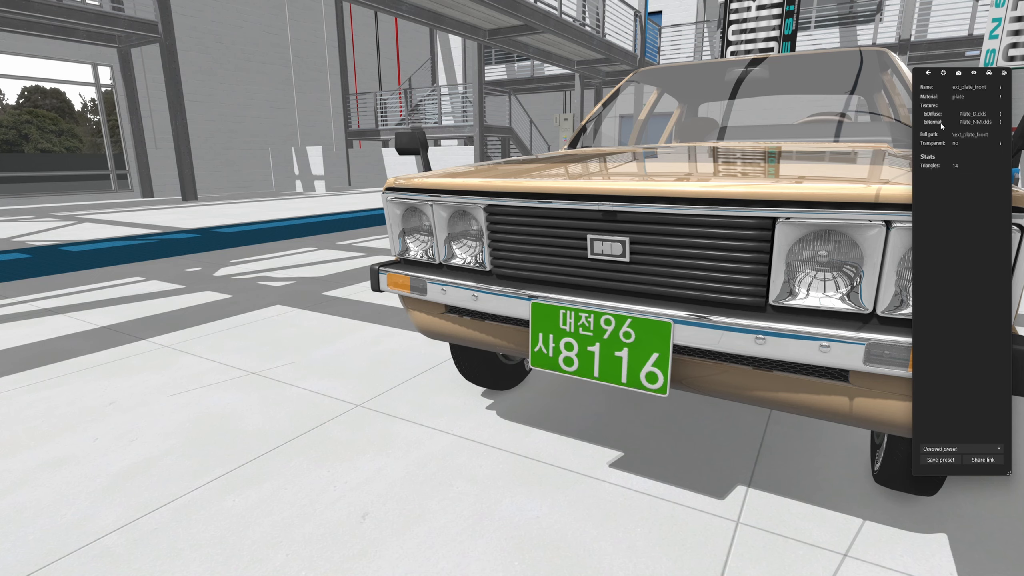
Open the Pony's plate material properties and place them beside the ksEditor window
drag(684, 288, 659, 297)
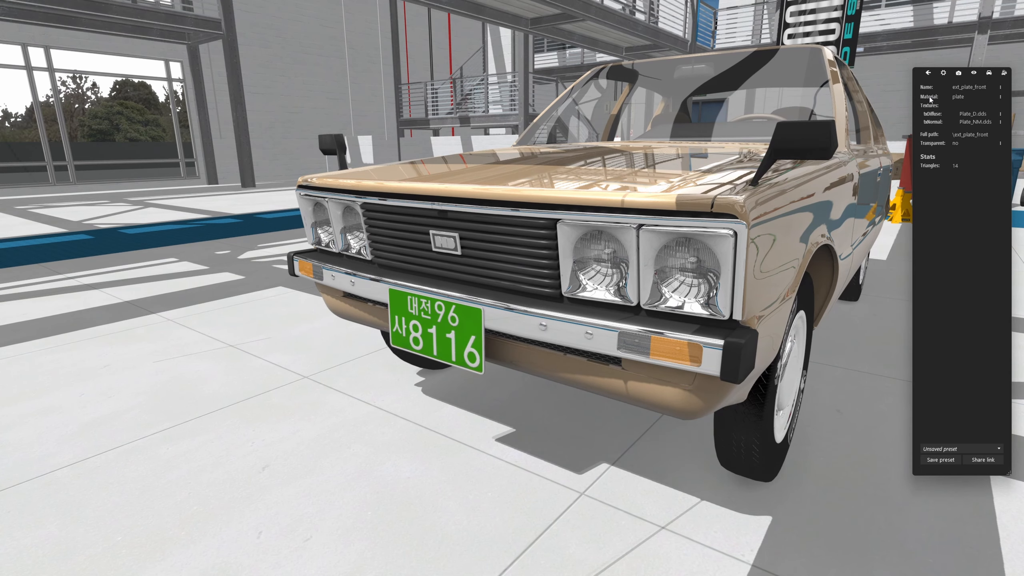
click(1001, 97)
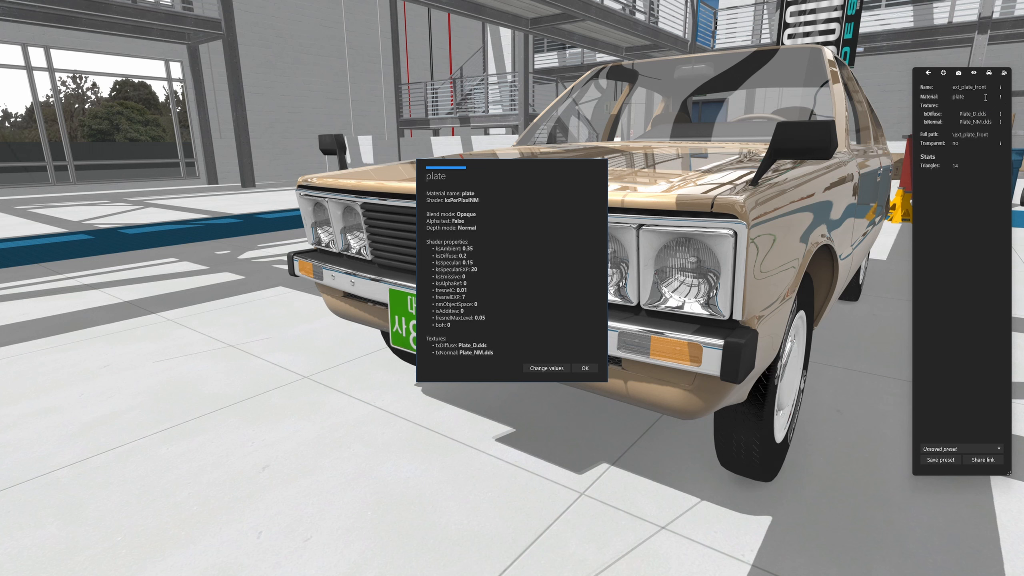
drag(557, 165, 849, 73)
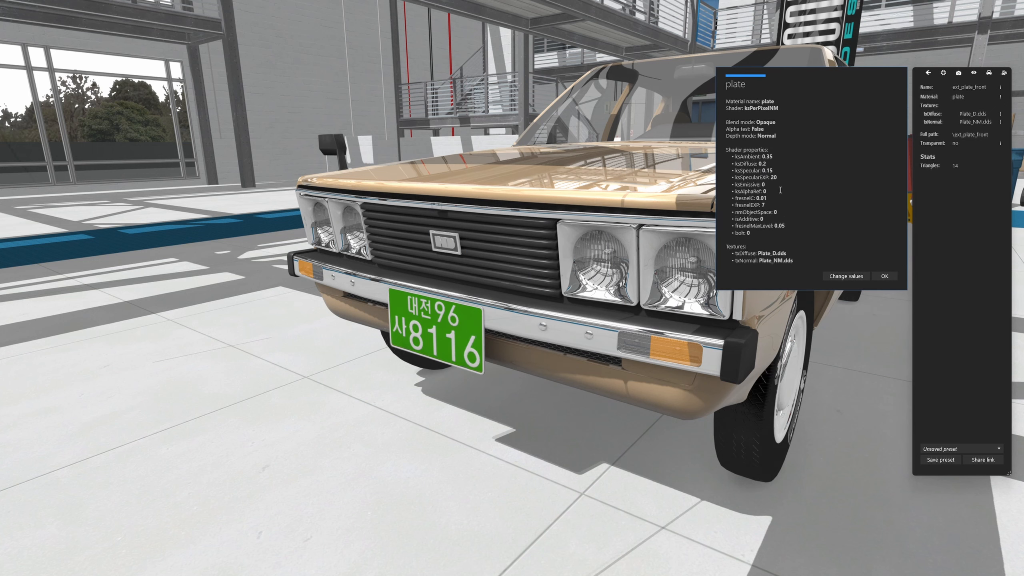
key(alt+Tab)
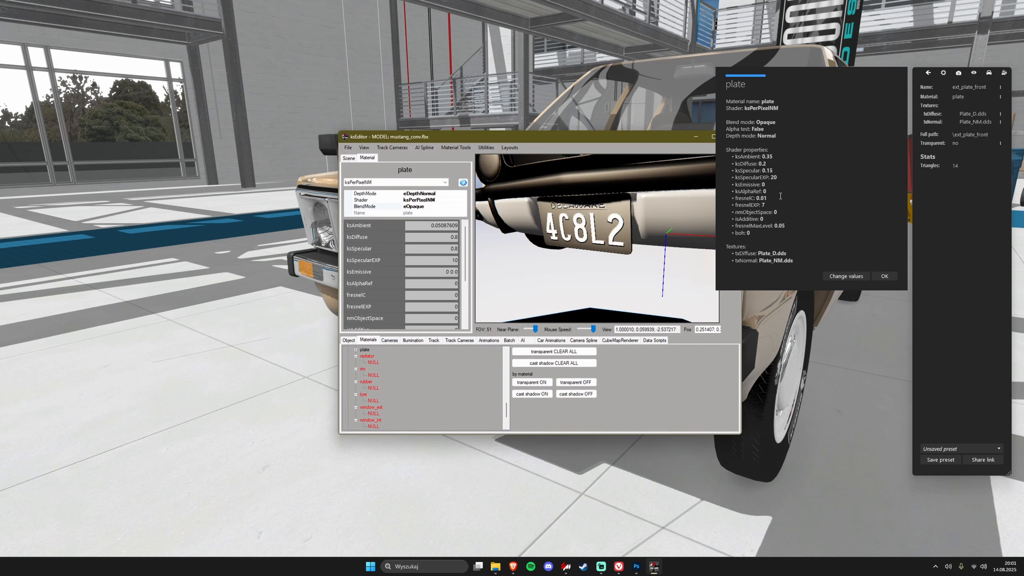
drag(649, 139, 618, 76)
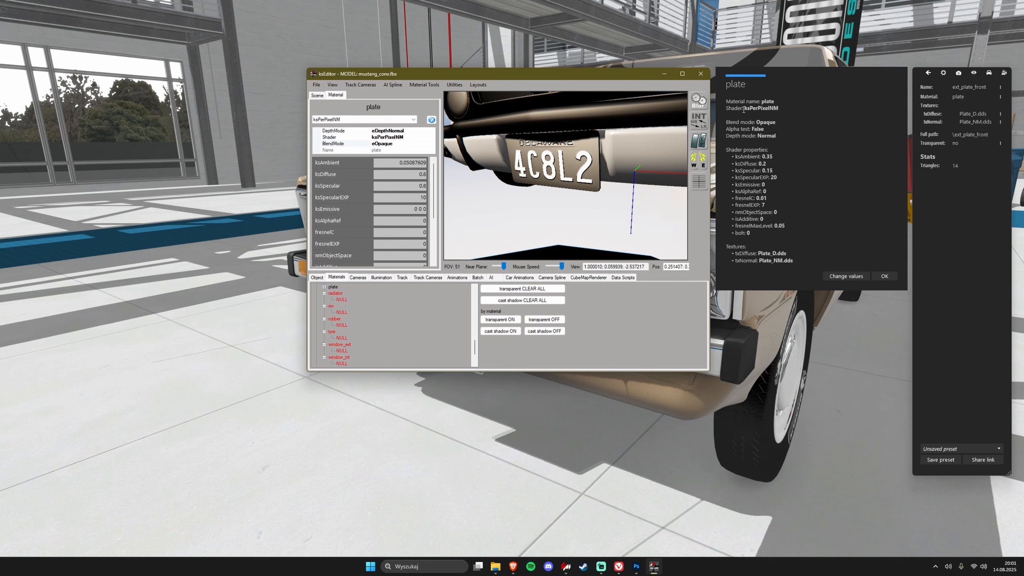
Compare the shader and blend mode of the Mustang's plate material with the Pony's plate material
drag(743, 110, 779, 108)
click(347, 119)
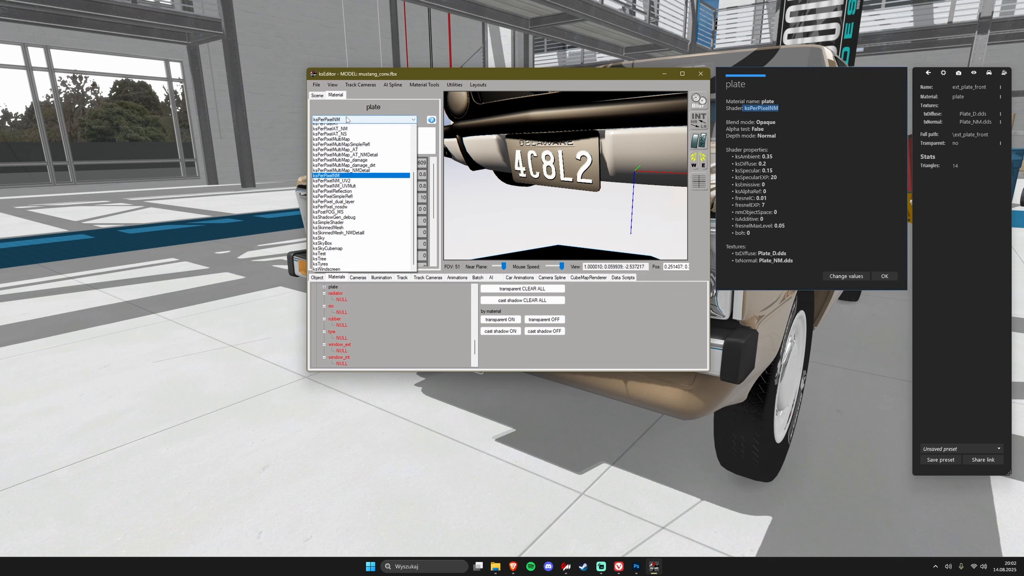
click(347, 119)
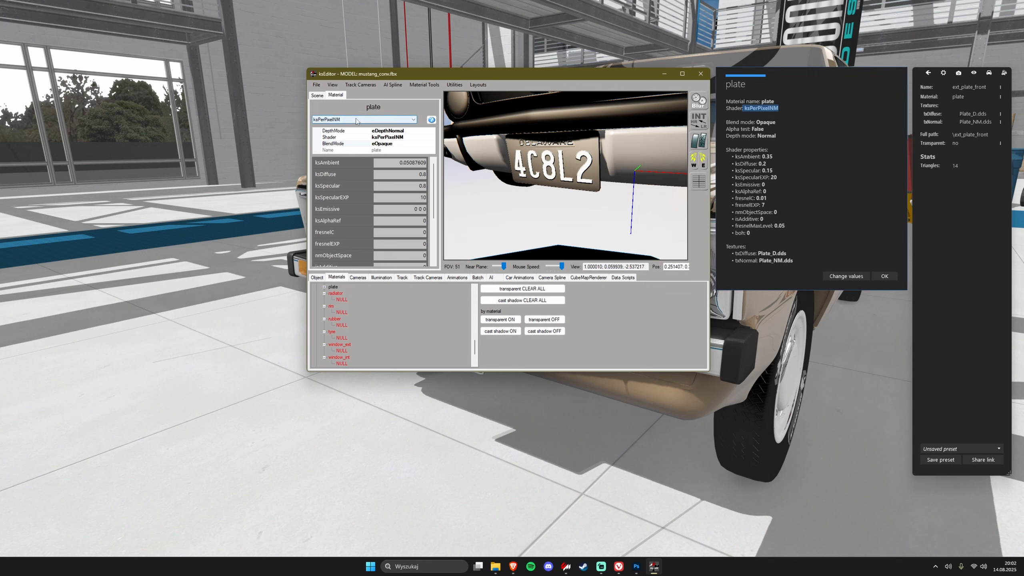
drag(756, 122, 777, 122)
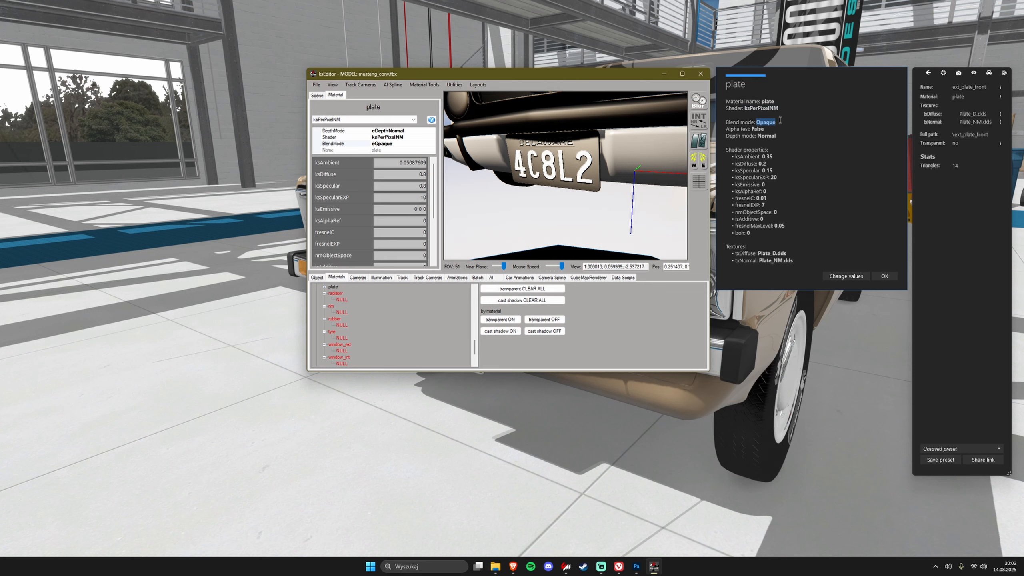
click(389, 144)
drag(561, 216, 544, 231)
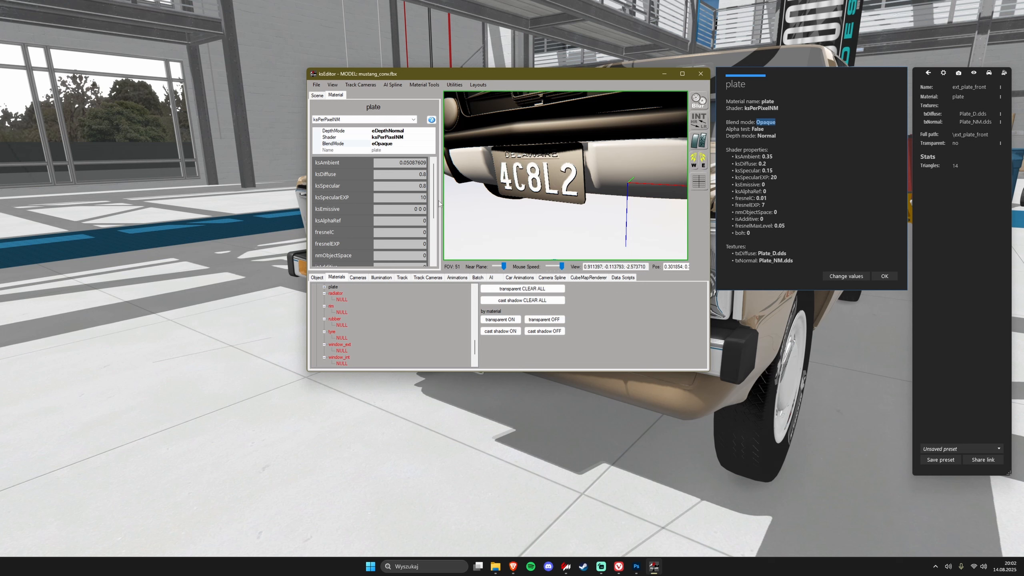
Set the Mustang plate material's ksAmbient to 0.35, ksDiffuse to 0.2, ksSpecular to 0.15, ksSpecularEXP to 20 and ksEmissive to 0
double_click(412, 162)
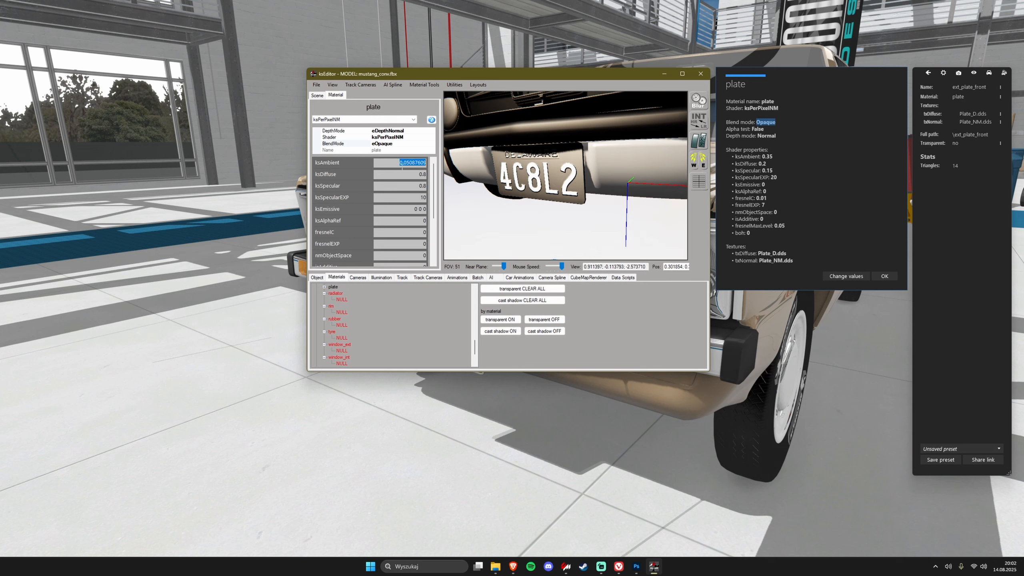
text(0.35)
key(Tab)
text(0.2)
key(Tab)
text(0.15)
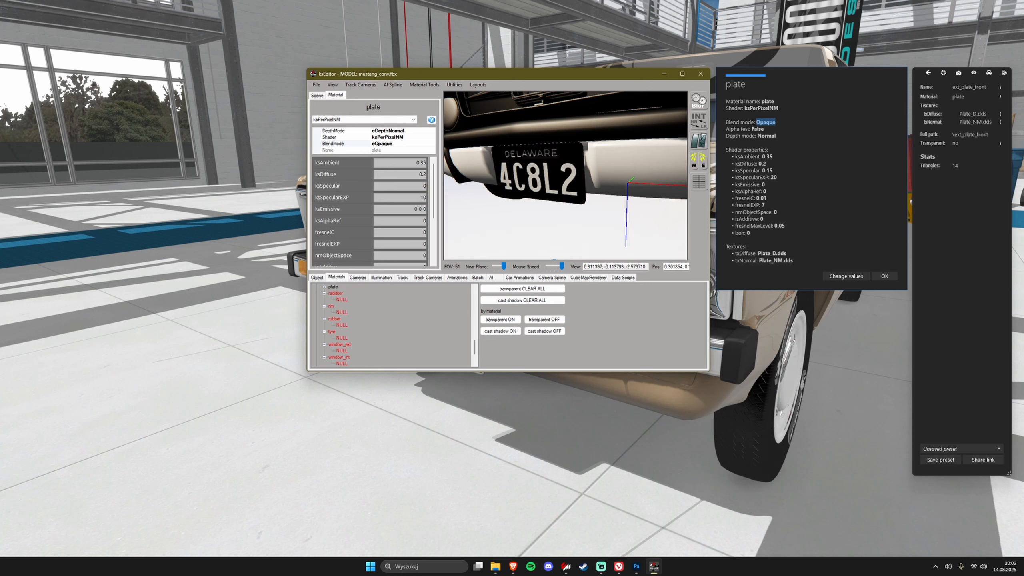
key(Tab)
text(20)
key(Tab)
text(0)
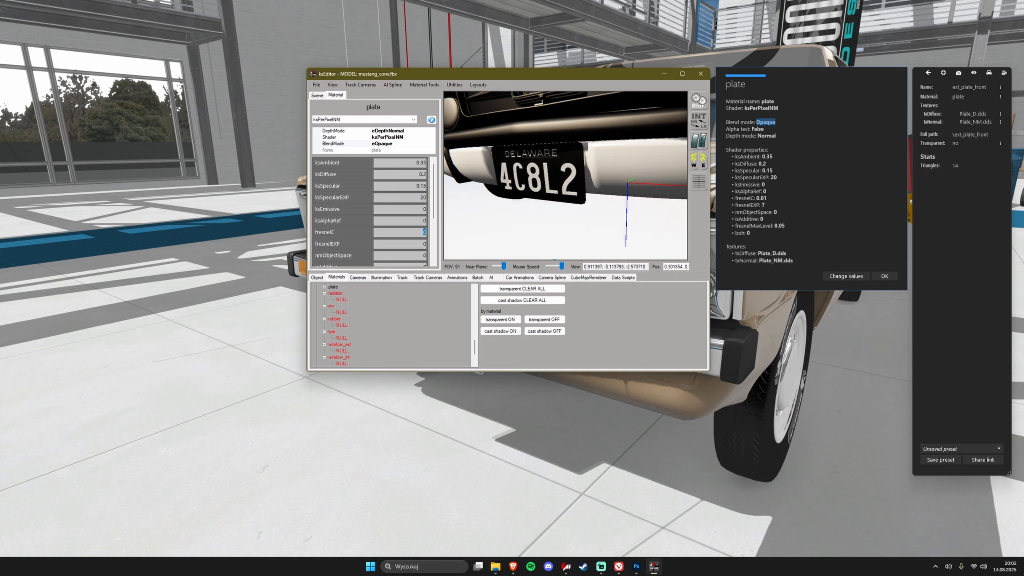
Set the plate material's fresnelC to 0.01, fresnelEXP to 7 and fresnelMaxLevel to 0.05
text(0.01)
key(Tab)
key(Tab)
key(Tab)
key(Tab)
key(Tab)
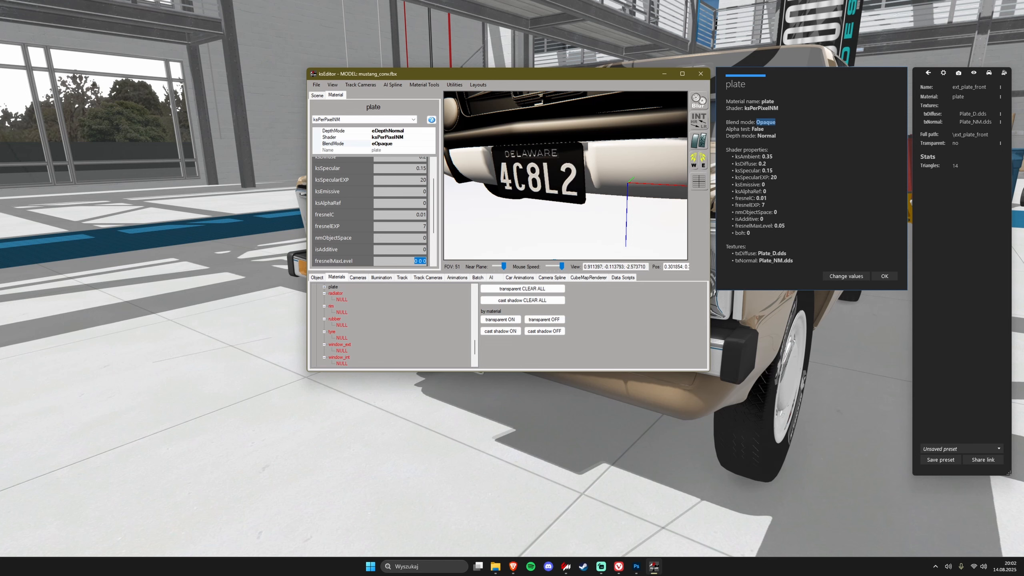
key(Tab)
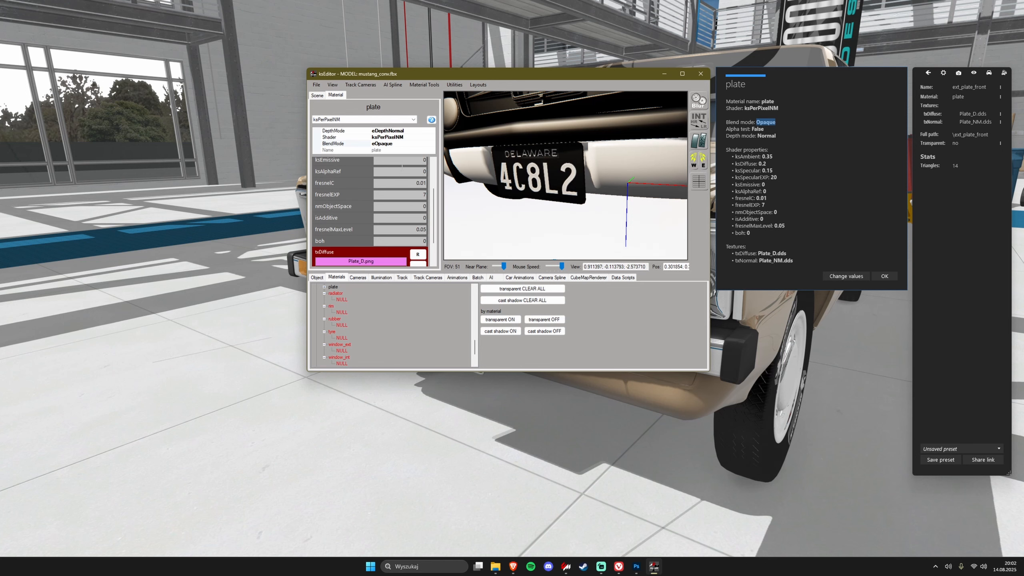
mouse_move(575, 187)
mouse_down()
mouse_move(584, 183)
mouse_move(581, 209)
mouse_move(595, 205)
mouse_move(568, 215)
mouse_move(588, 187)
mouse_up()
scroll(551, 175, down, 5)
Close the Pony's plate material properties and select the exterior windshield mesh in the showroom
key(Left)
key(Up)
key(Down)
key(Up)
click(885, 277)
scroll(681, 258, down, 5)
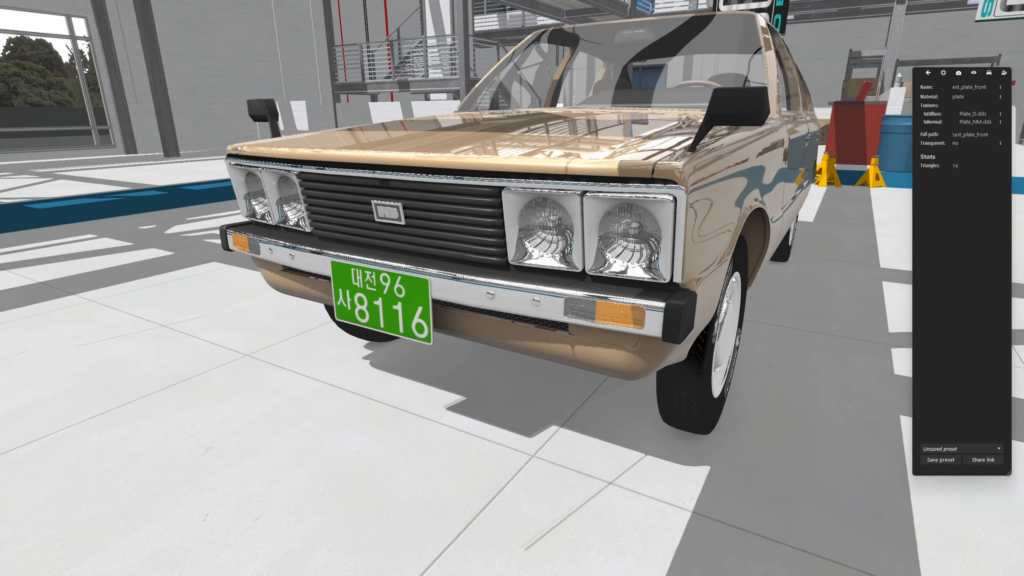
key(Up)
drag(681, 257, 617, 213)
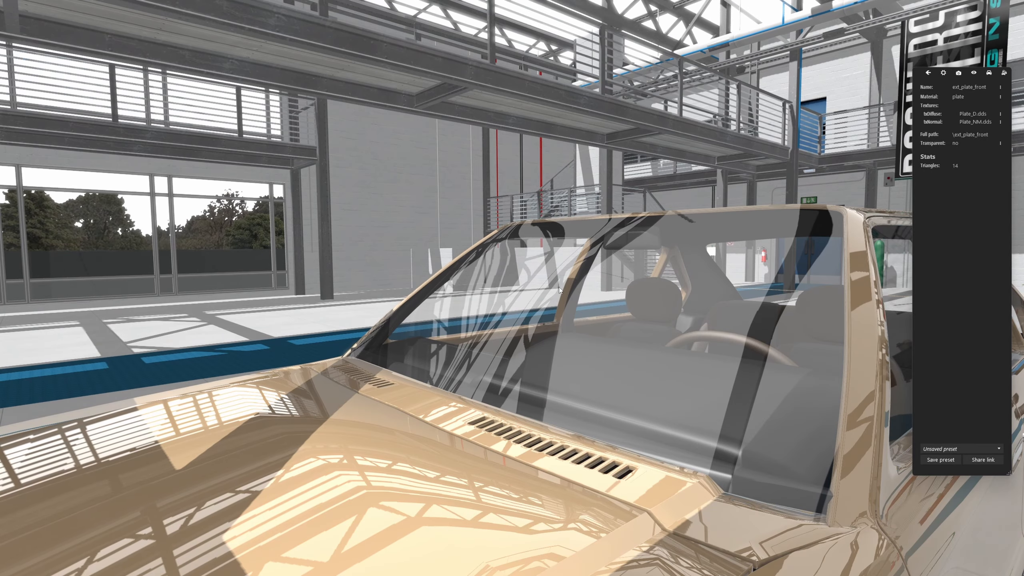
click(559, 290)
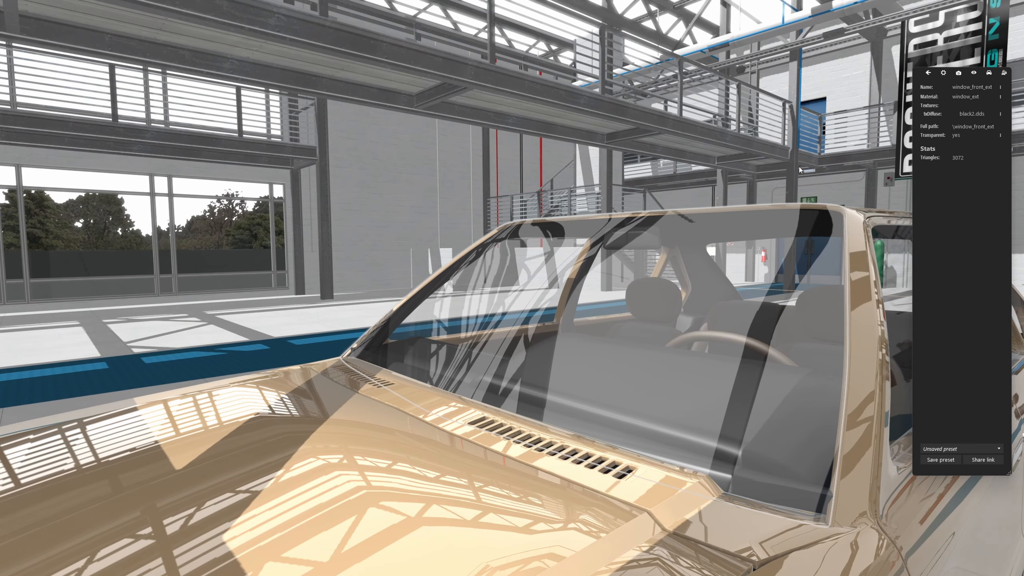
Open the Pony's window_ext material properties and place them beside the ksEditor window
click(1000, 97)
double_click(471, 212)
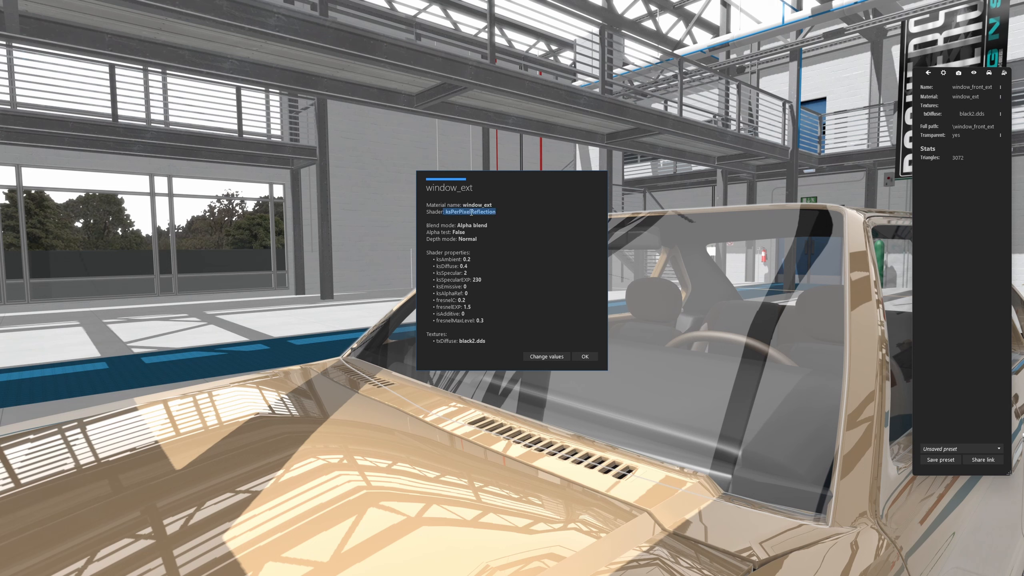
drag(507, 178, 788, 81)
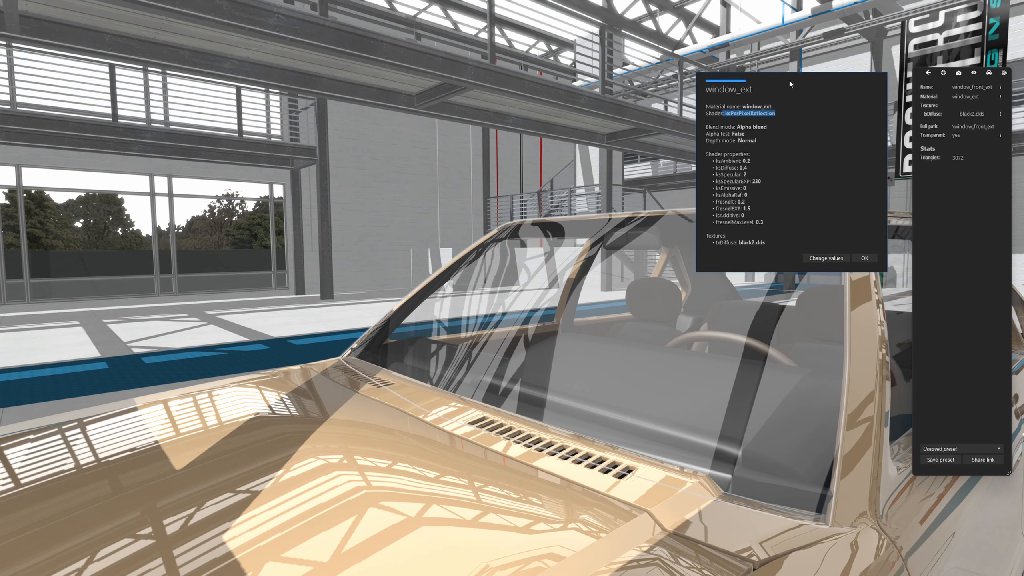
key(alt+Tab)
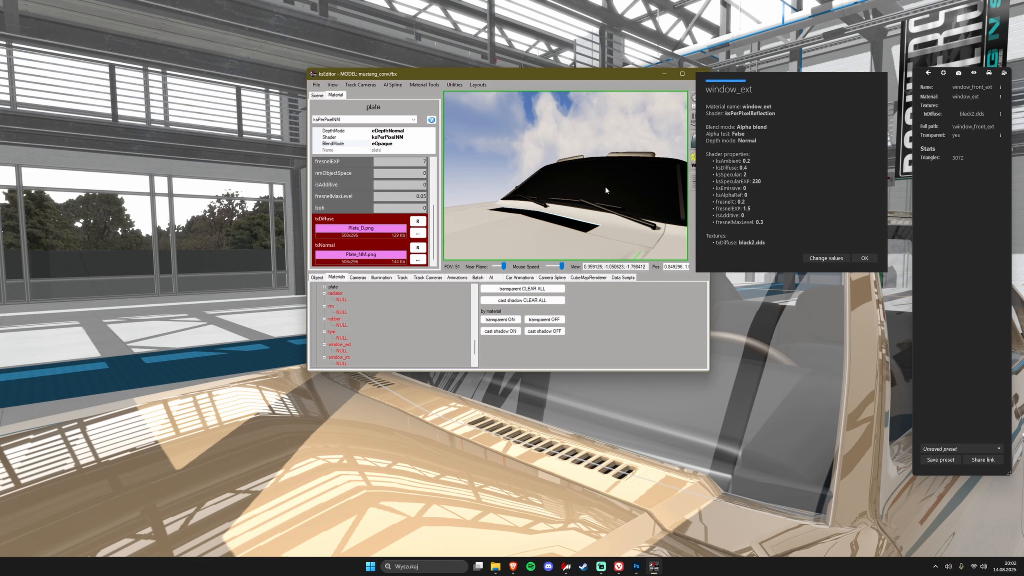
Select the Mustang's windshield material window_ext and assign it the ksPerPixelReflection shader
click(605, 184)
click(355, 119)
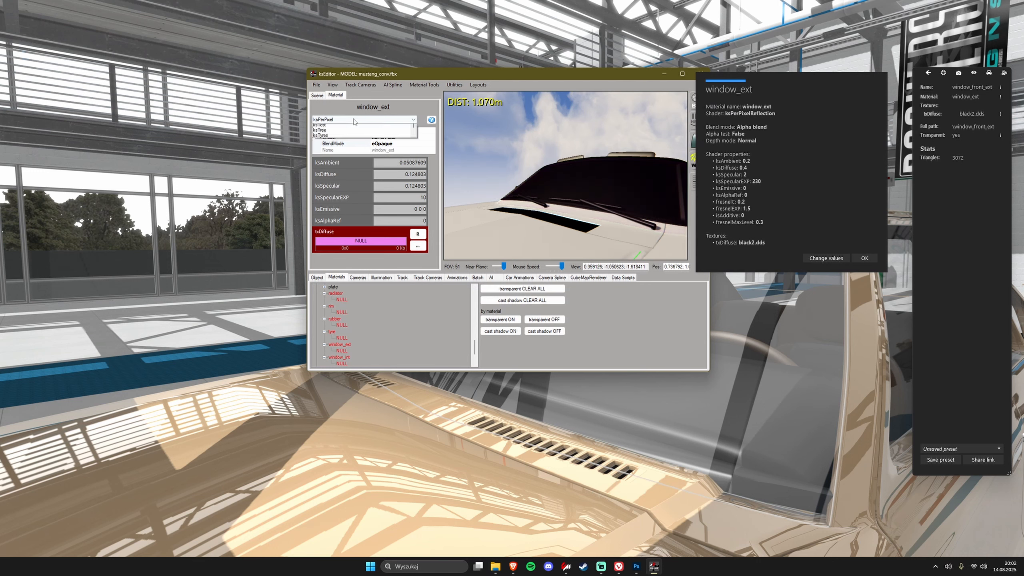
click(345, 205)
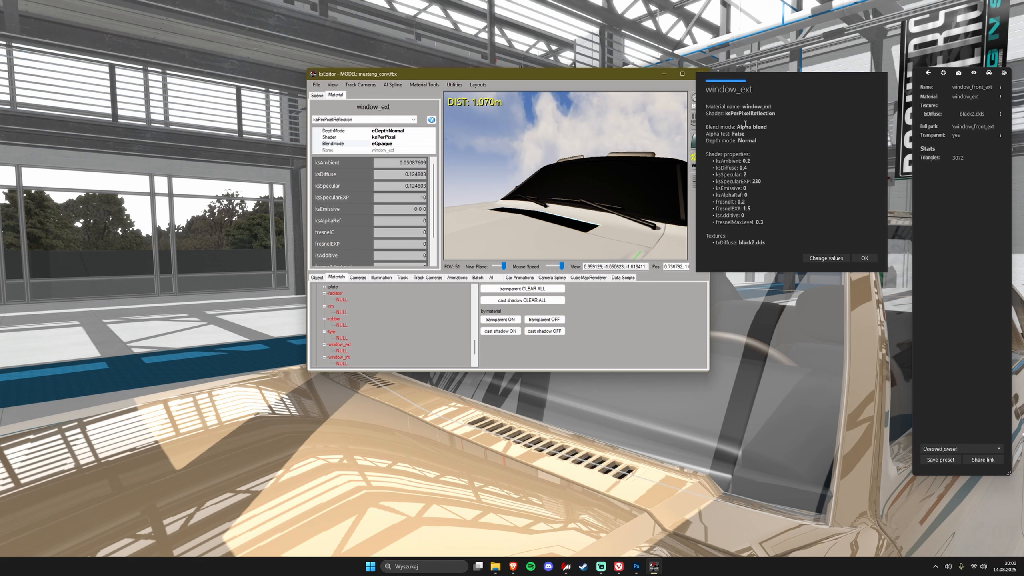
Check the Pony windshield's blend mode and transparency, and set the Mustang's window_ext BlendMode to eAlphaBlend
drag(737, 127, 772, 129)
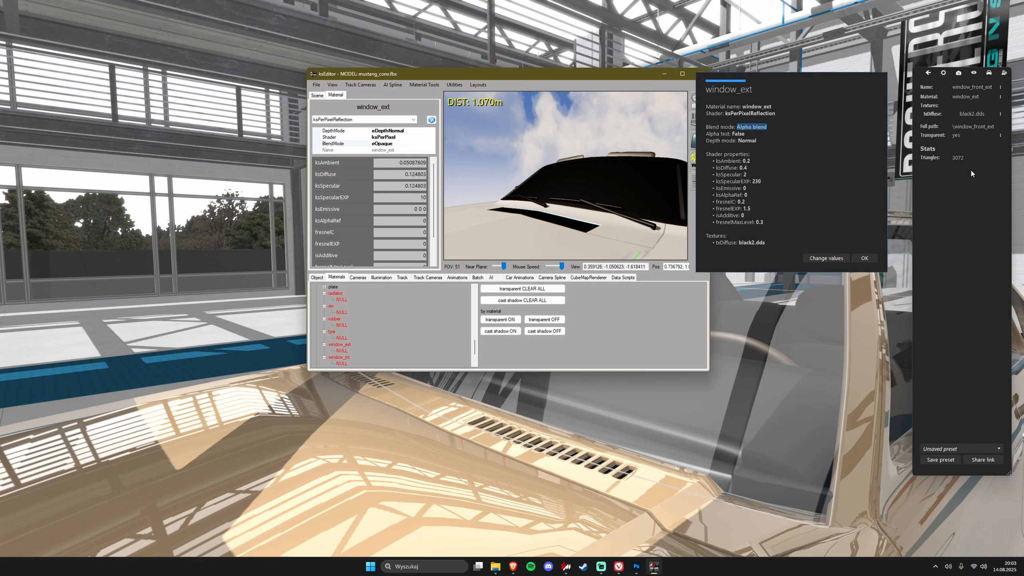
double_click(953, 136)
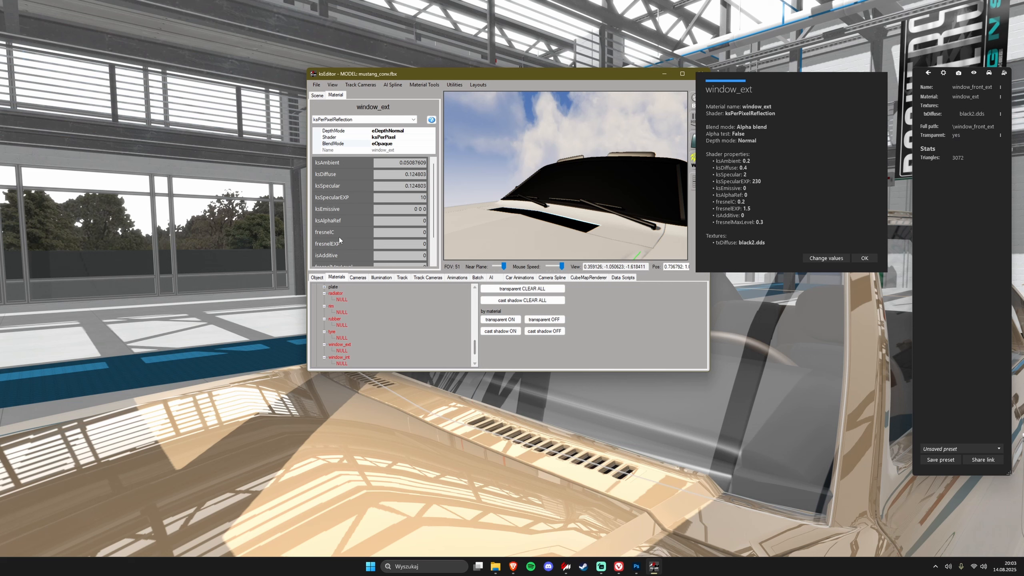
click(395, 143)
click(431, 144)
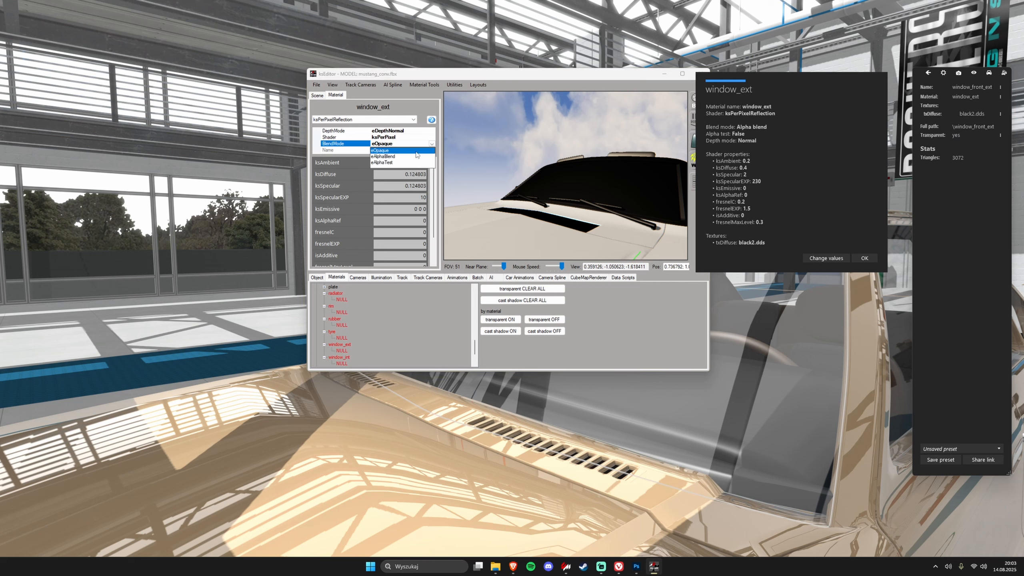
click(394, 157)
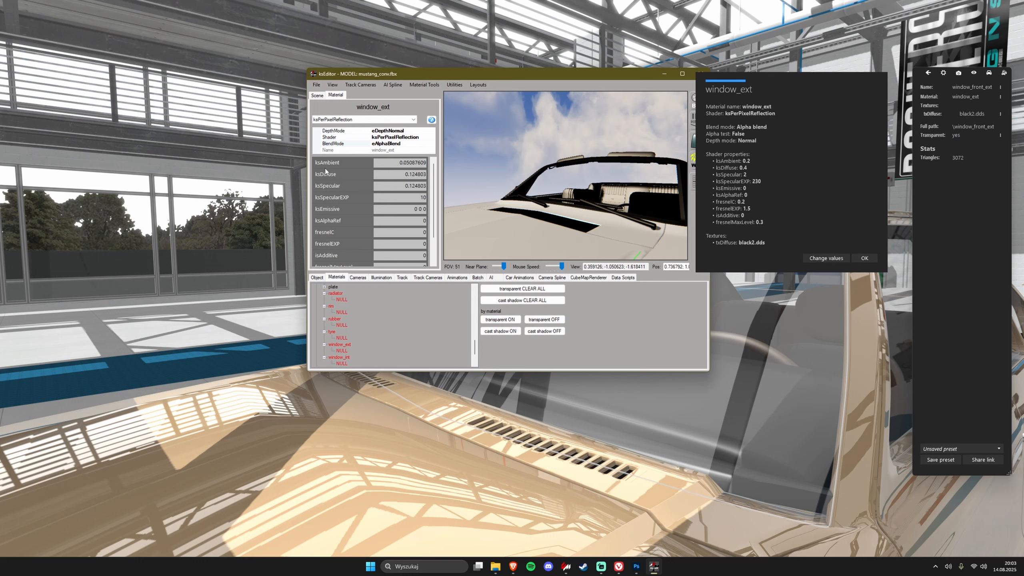
Assign black2.dds from the texture folder as the txDiffuse texture of window_ext
scroll(402, 206, down, 3)
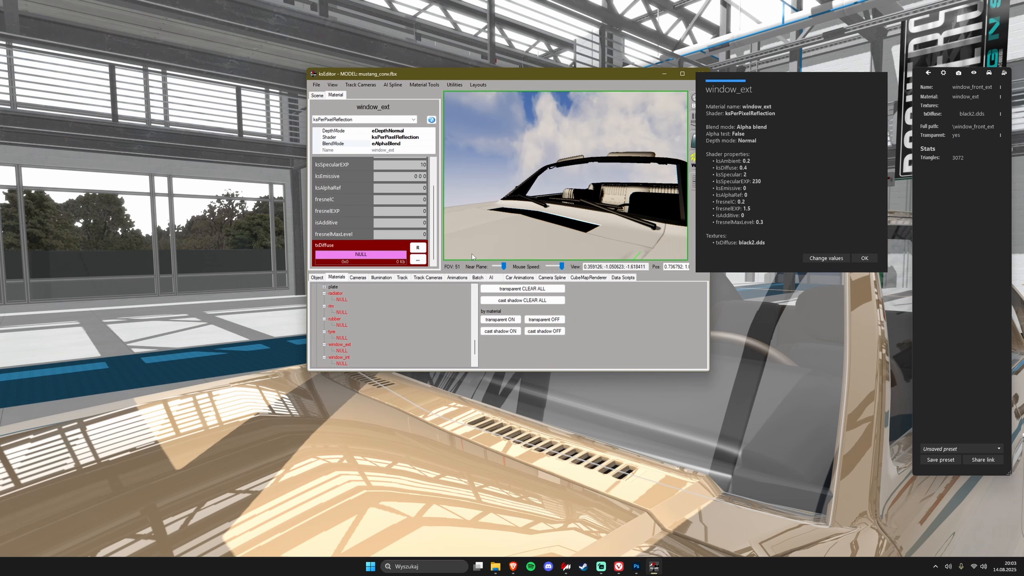
click(417, 259)
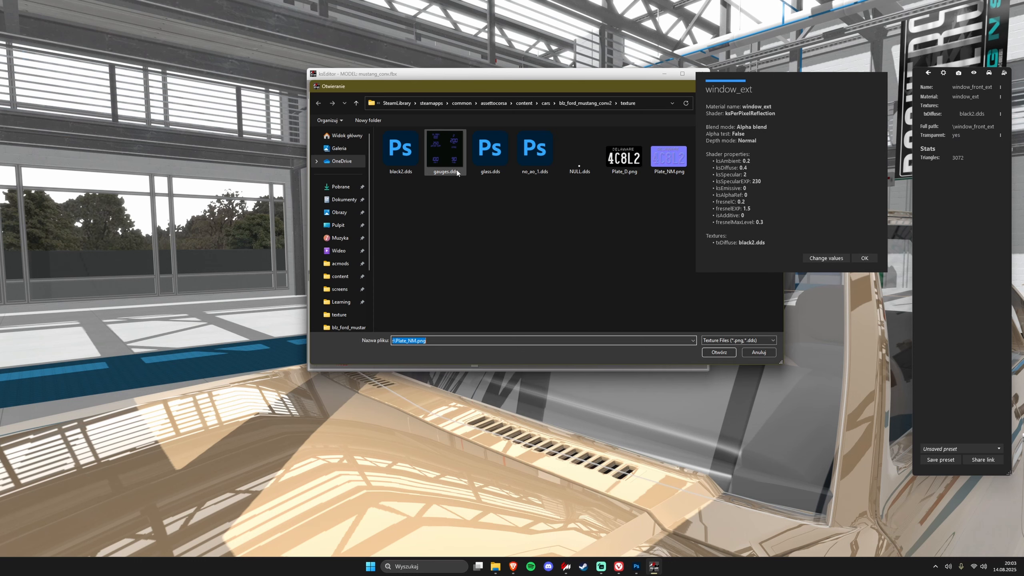
click(482, 145)
click(405, 151)
key(Return)
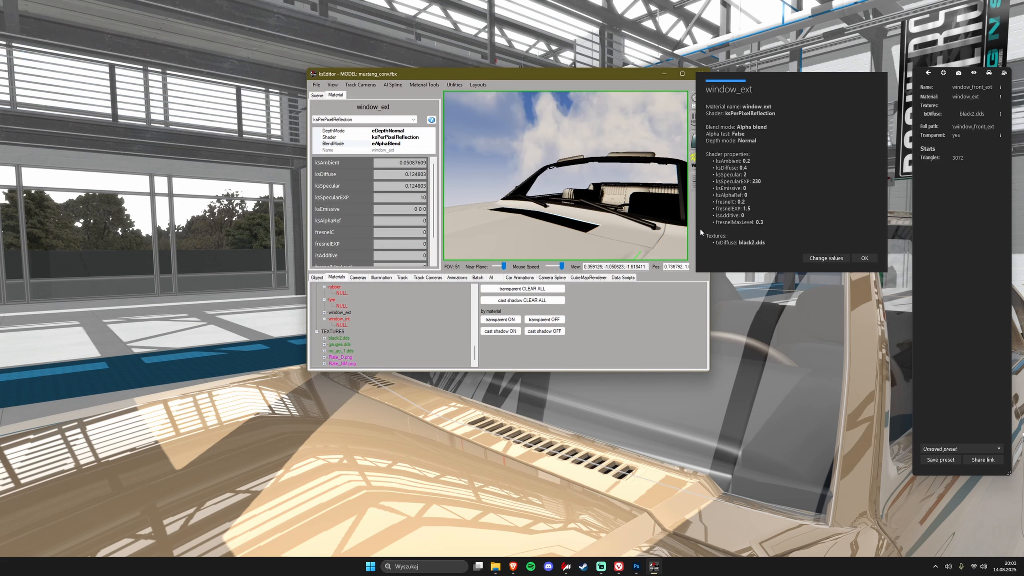
View the details of the Pony windshield's black2.dds texture, close them and return to ksEditor
click(1000, 114)
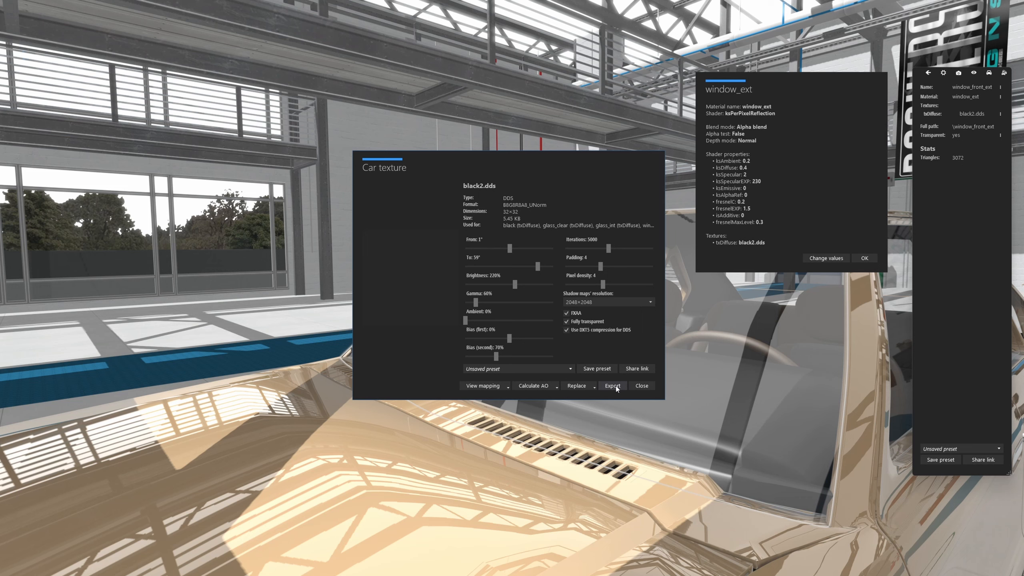
click(641, 385)
key(alt+Tab)
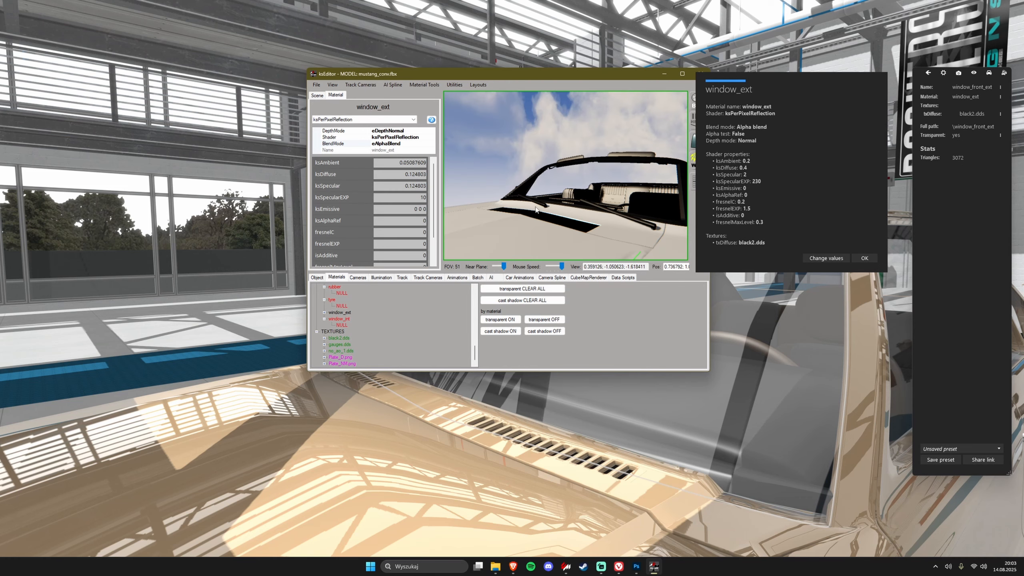
Set window_ext's ksAmbient to 0.2, ksDiffuse to 0.4, ksSpecular to 2, ksSpecularEXP to 230 and ksEmissive to 0
right_drag(536, 207, 569, 192)
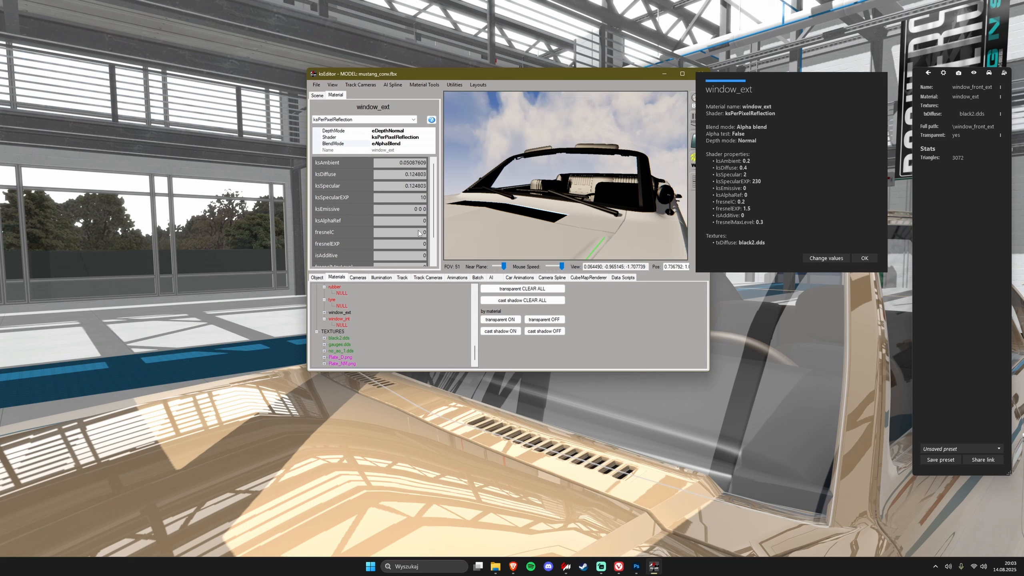
double_click(400, 162)
click(424, 163)
double_click(411, 162)
text(0.2)
key(Tab)
text(0.4)
key(Tab)
text(2)
key(Tab)
text(230)
key(Tab)
text(0)
Set window_ext's fresnelC to 0.2, fresnelEXP to 1.5 and fresnelMaxLevel to 0.3, and inspect the windshield on the car
key(Tab)
key(Tab)
text(0.2)
key(Tab)
text(1.5)
key(Tab)
key(Tab)
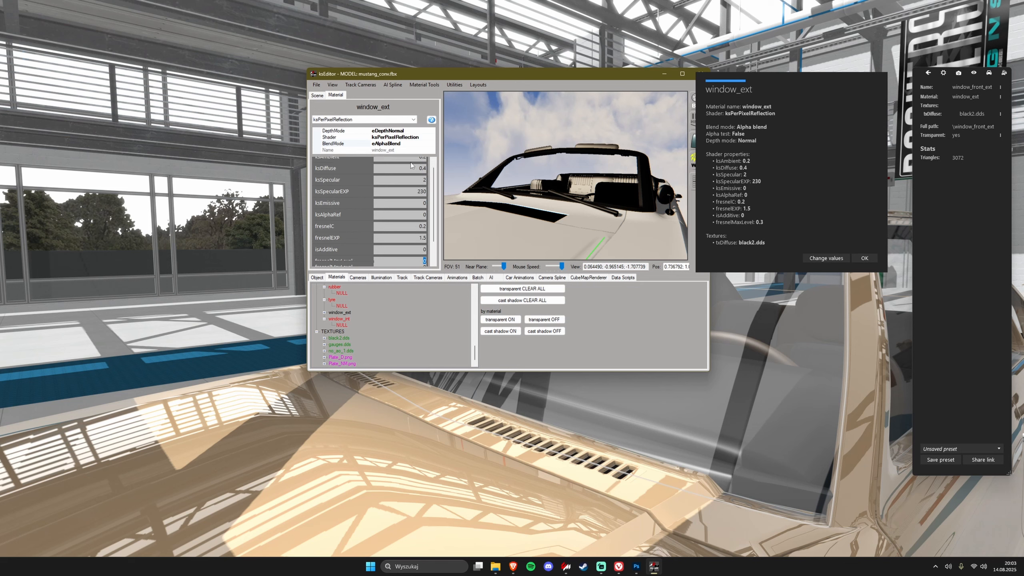
text(0.3)
key(Tab)
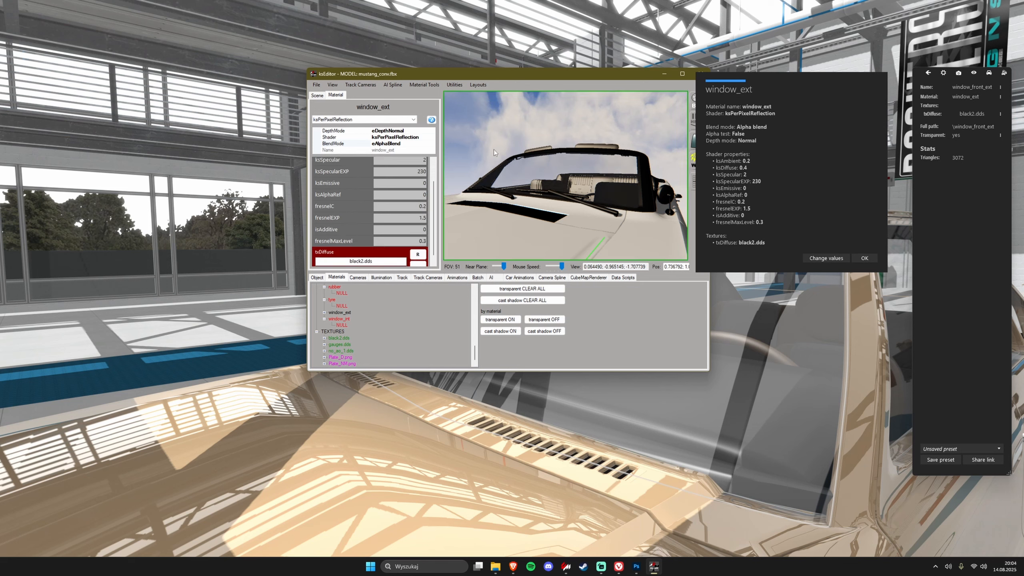
drag(494, 148, 581, 168)
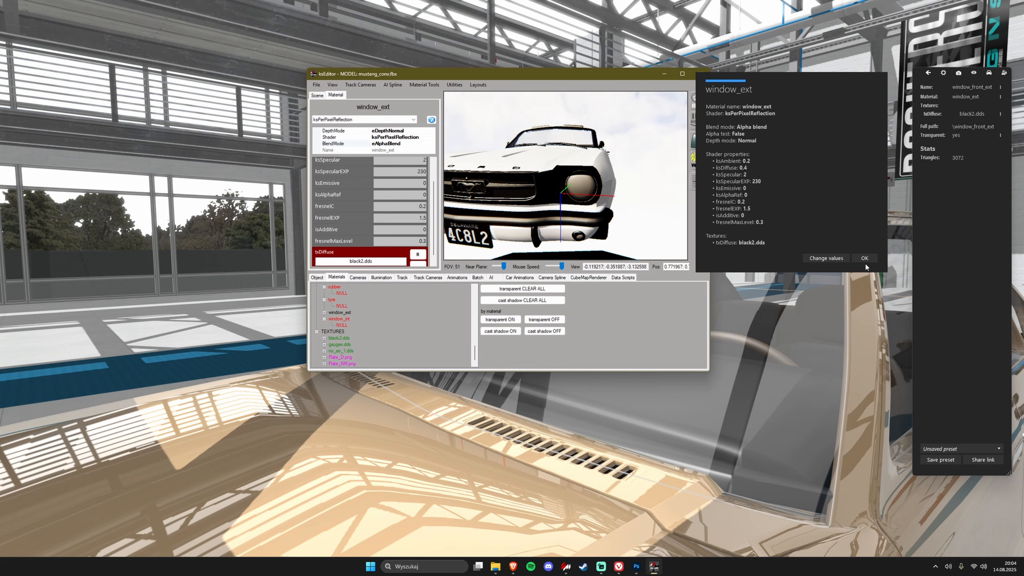
Select the front licence plate and set the plate material's nmObjectSpace to 1, viewing the plate up close
scroll(352, 231, down, 2)
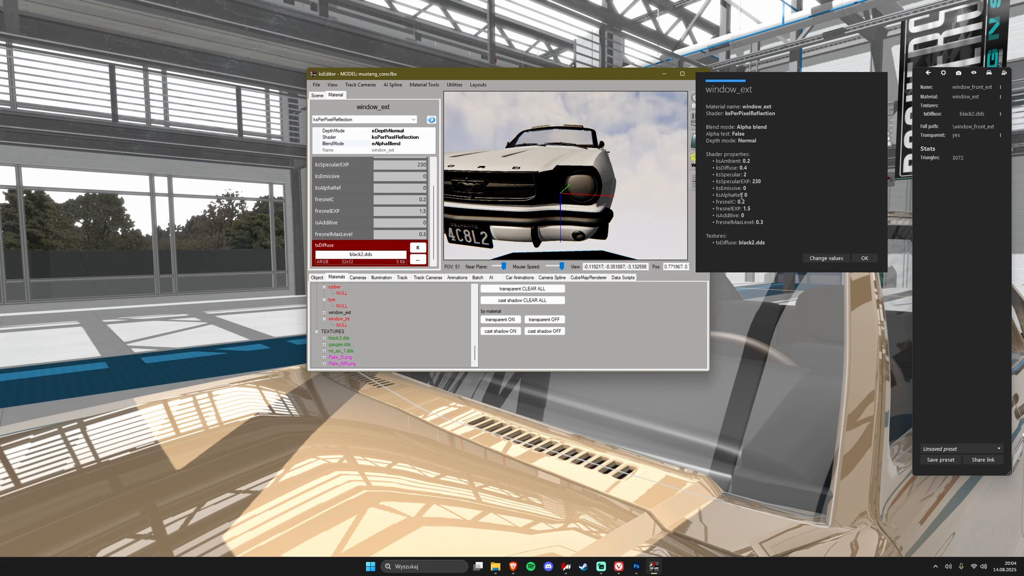
drag(558, 202, 538, 218)
click(536, 218)
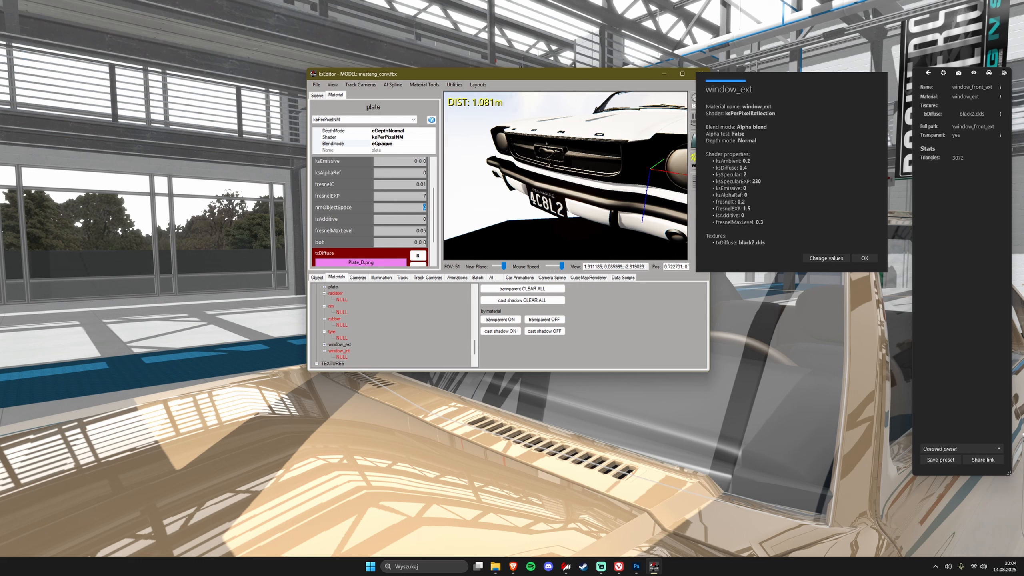
double_click(416, 243)
click(416, 242)
key(alt+Tab)
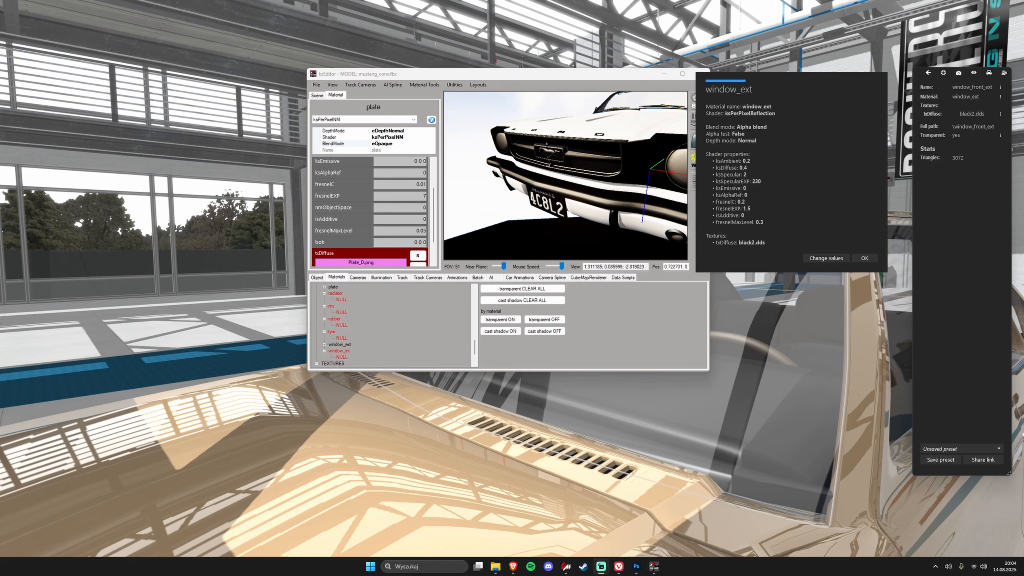
key(alt+Tab)
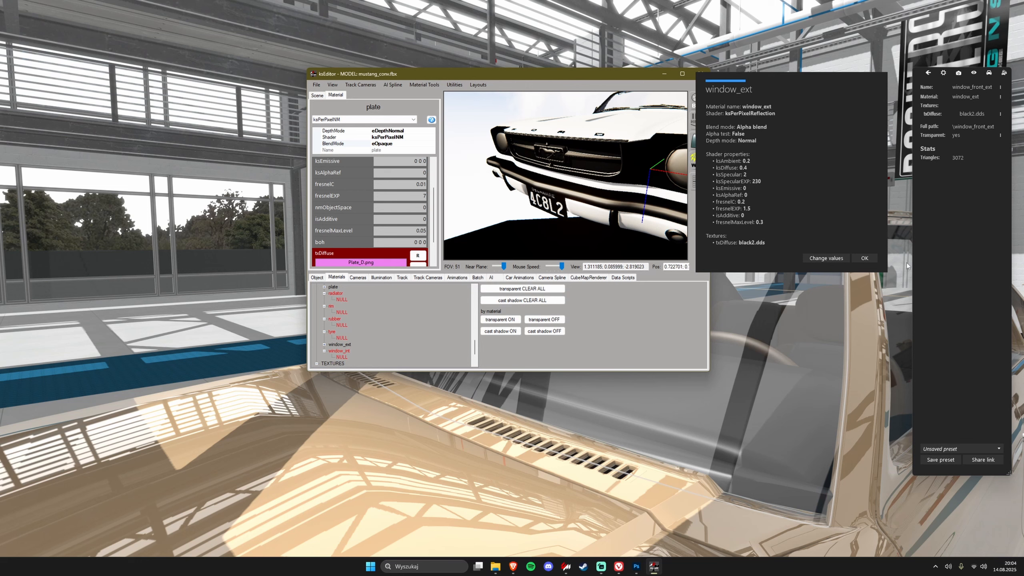
drag(524, 234, 298, 210)
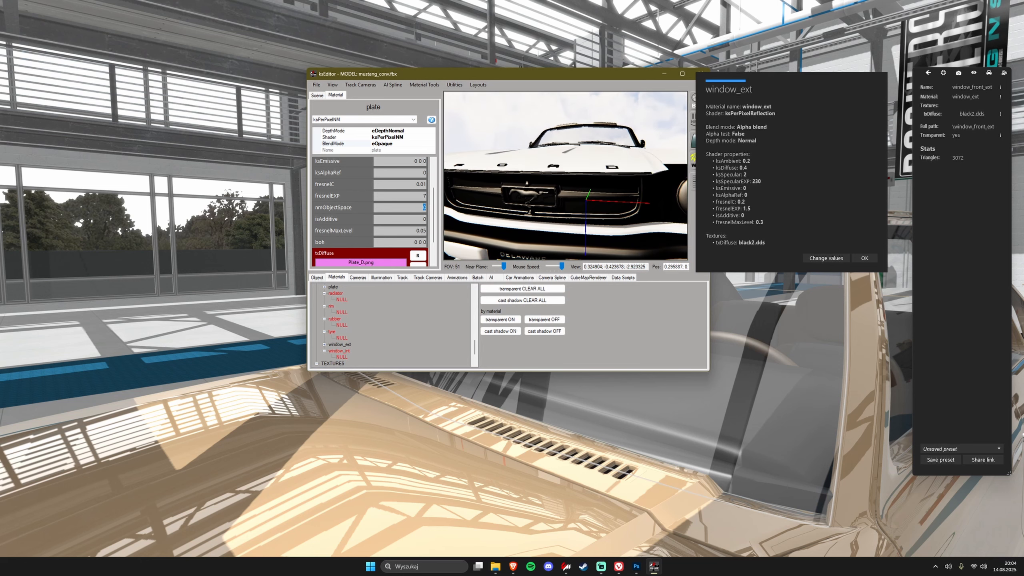
text(0)
text(1)
middle_drag(601, 193, 566, 220)
scroll(594, 219, up, 4)
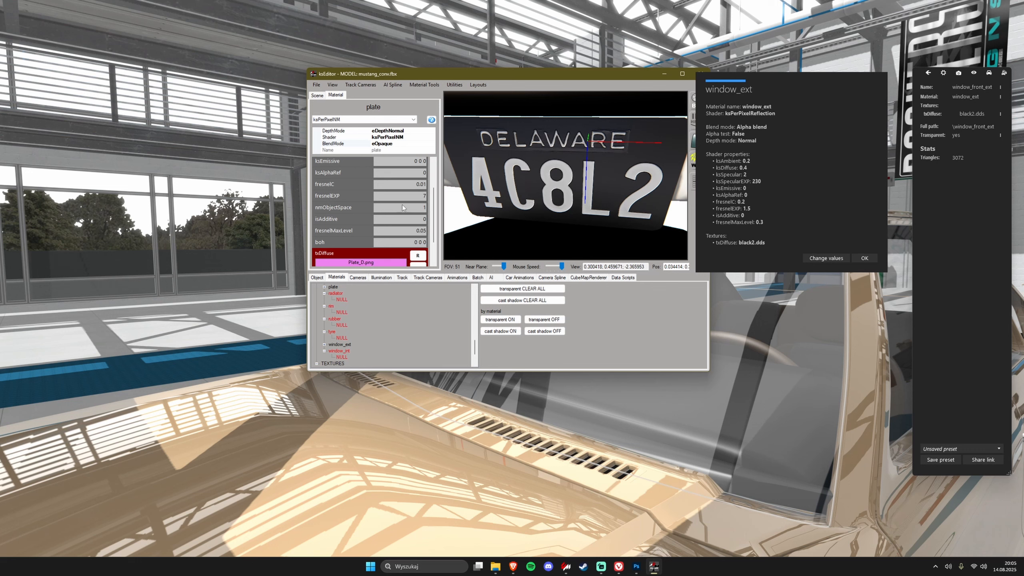
Switch the plate material's nmObjectSpace between 0 and 1 to compare the plate's shading, ending at 0
click(398, 217)
text(0)
key(Return)
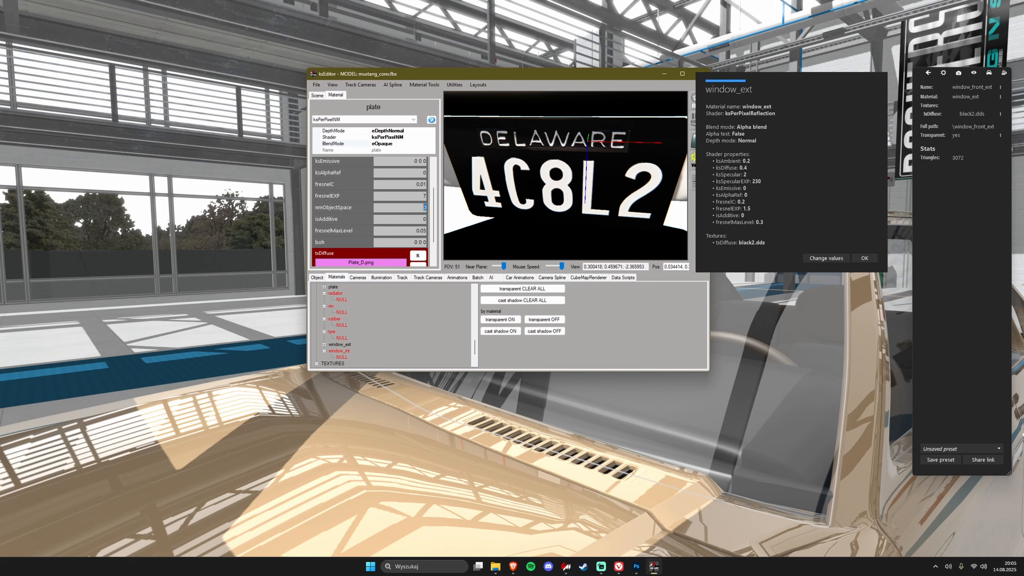
text(1)
key(Return)
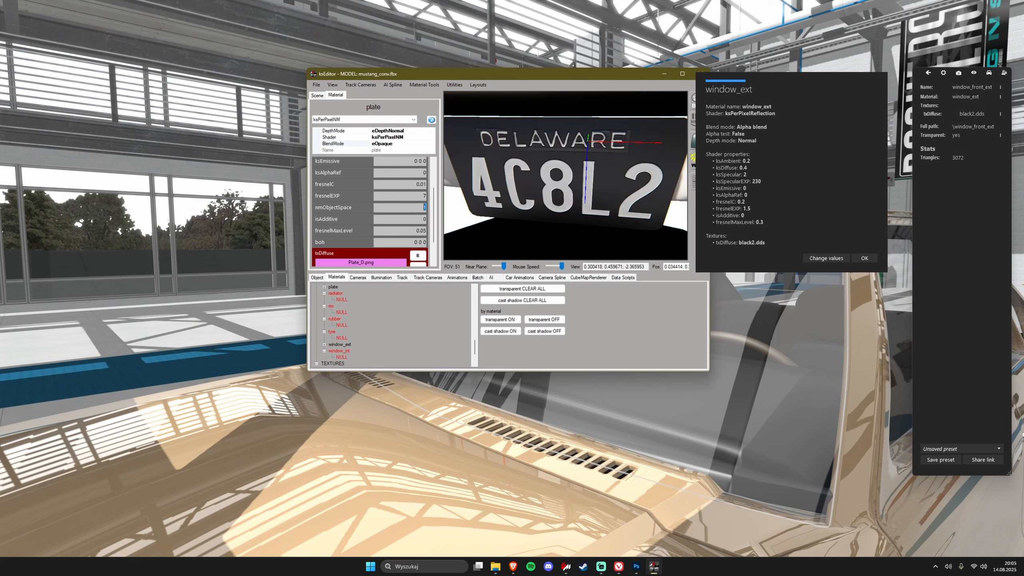
key(Return)
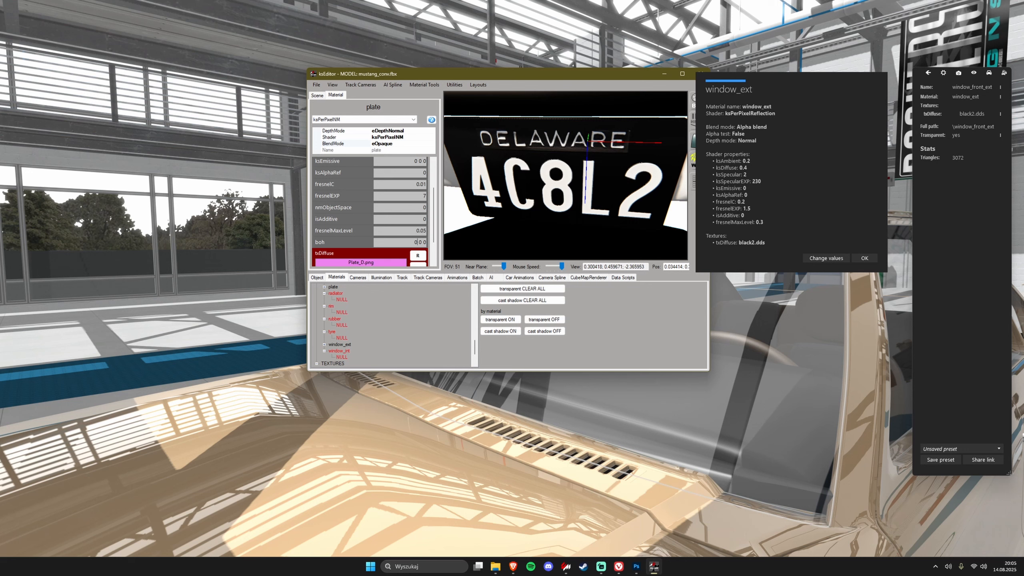
Review the plate material's boh property, remaining shader values and its diffuse and normal texture slots
key(ctrl+a)
double_click(406, 241)
triple_click(406, 241)
click(407, 240)
drag(542, 73, 505, 66)
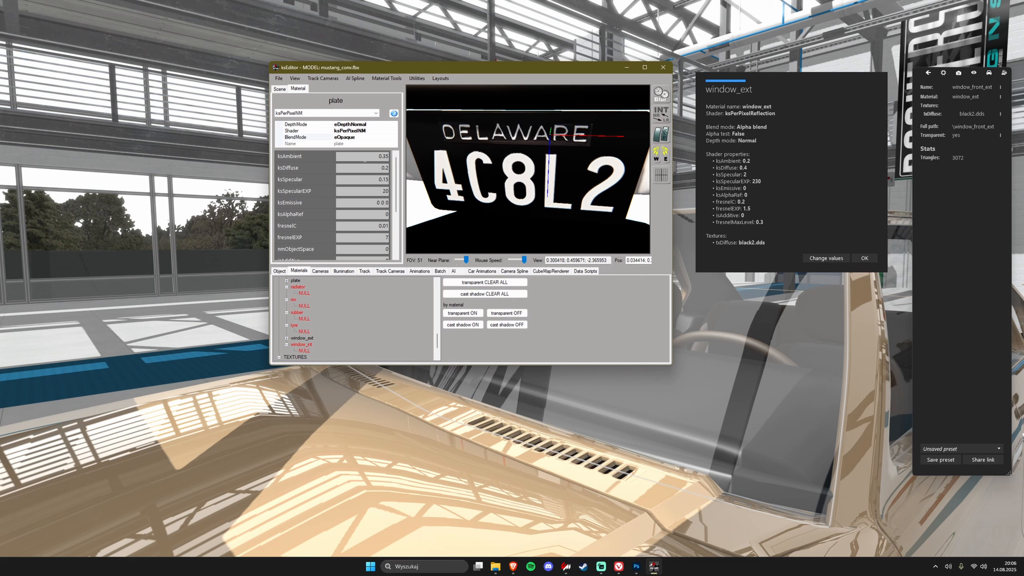
scroll(321, 163, down, 3)
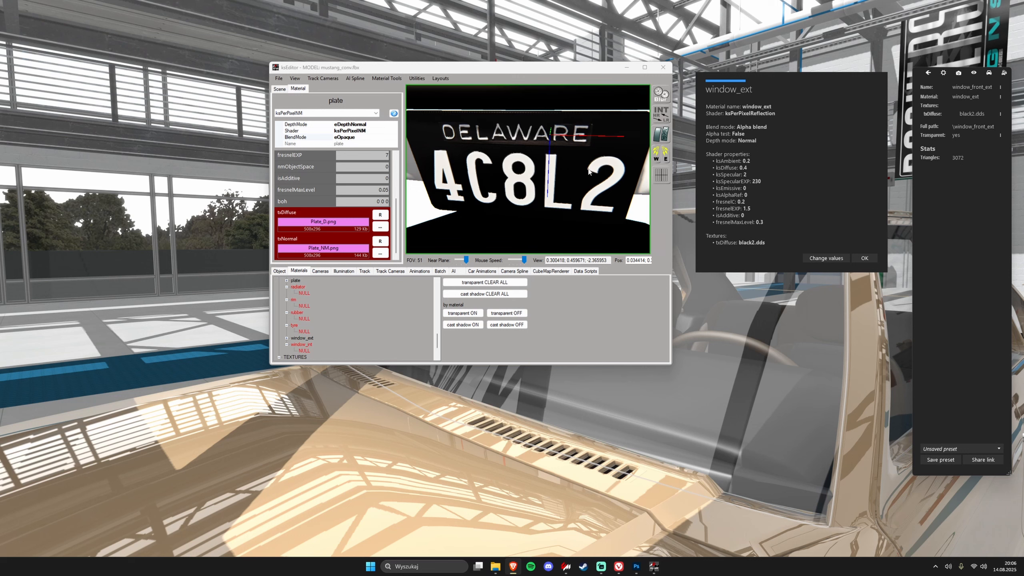
Select the car body's carpaint_a material and set its shader to ksPerPixelMultiMap
click(573, 163)
drag(572, 163, 593, 191)
scroll(593, 191, down, 2)
scroll(573, 183, down, 3)
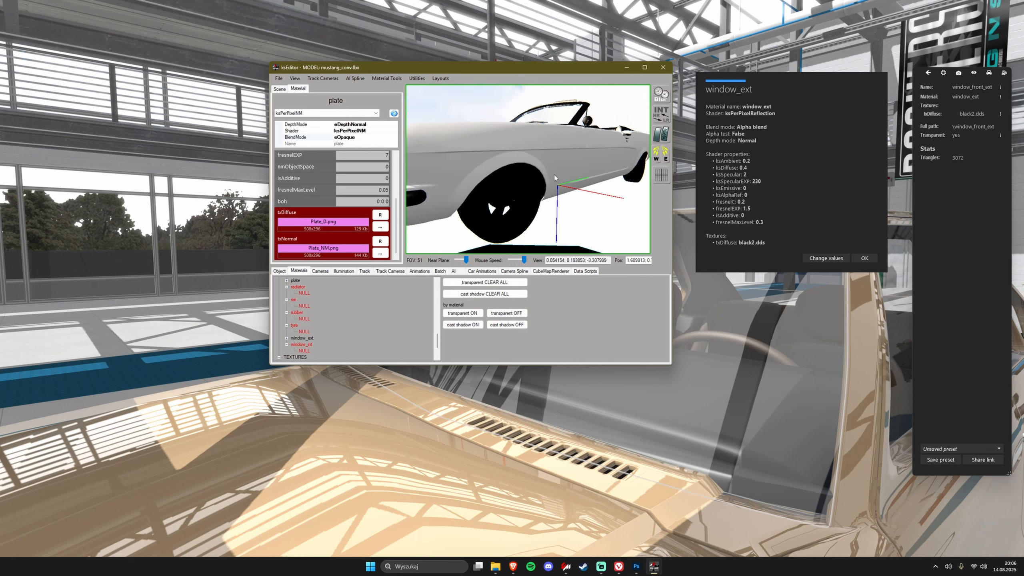
click(547, 168)
click(310, 113)
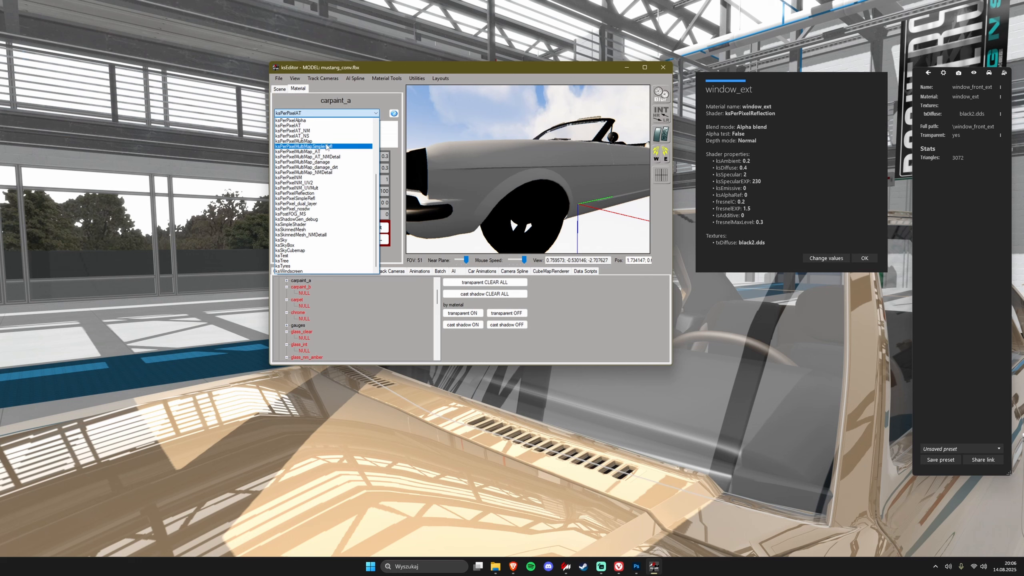
click(319, 143)
Examine the car body and the shader properties and texture slots that ksPerPixelMultiMap gives carpaint_a
mouse_move(479, 153)
mouse_down()
mouse_move(485, 172)
mouse_move(484, 162)
mouse_up()
scroll(485, 172, down, 3)
scroll(483, 162, up, 5)
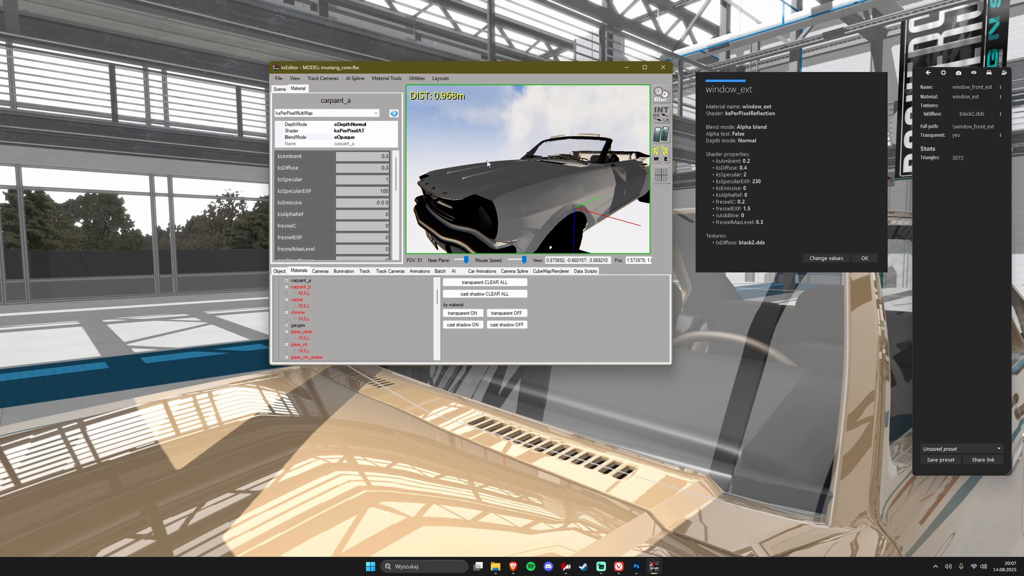
scroll(348, 209, down, 5)
scroll(338, 201, down, 1)
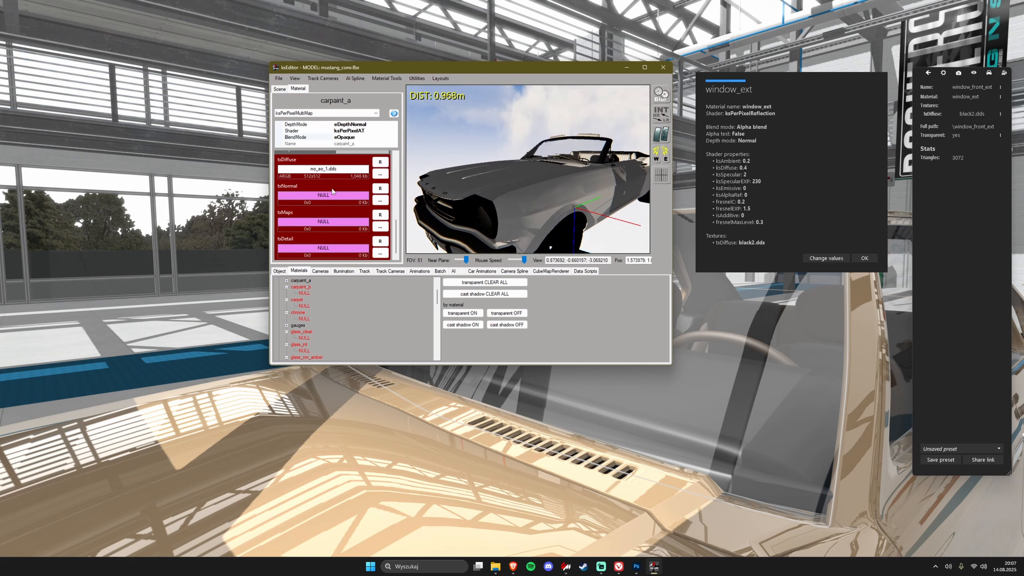
scroll(313, 170, up, 5)
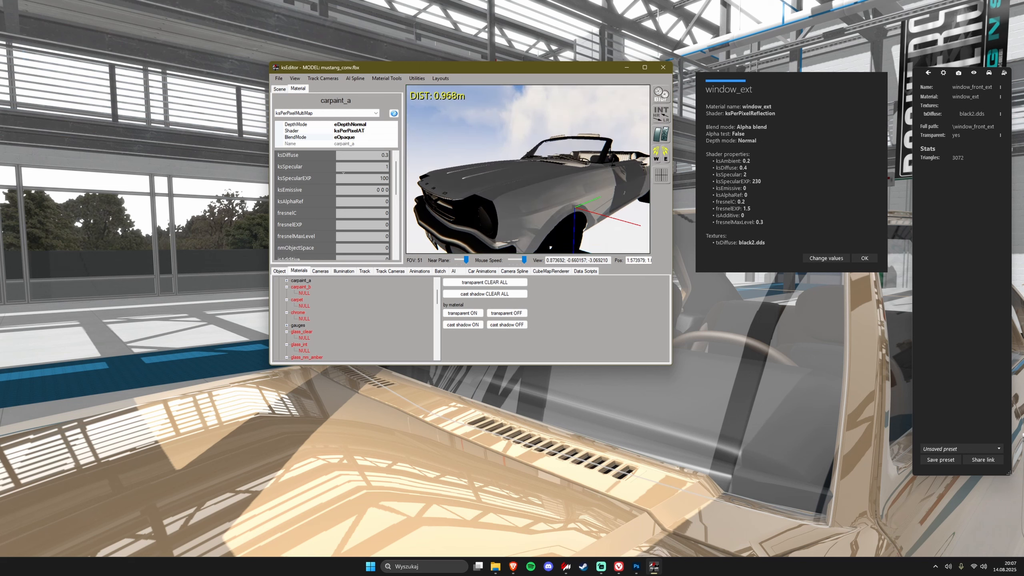
Try the ksPerPixelNM shader on carpaint_a and view its effect on the car body
click(316, 114)
key(Down)
key(Down)
key(Down)
key(Down)
key(Down)
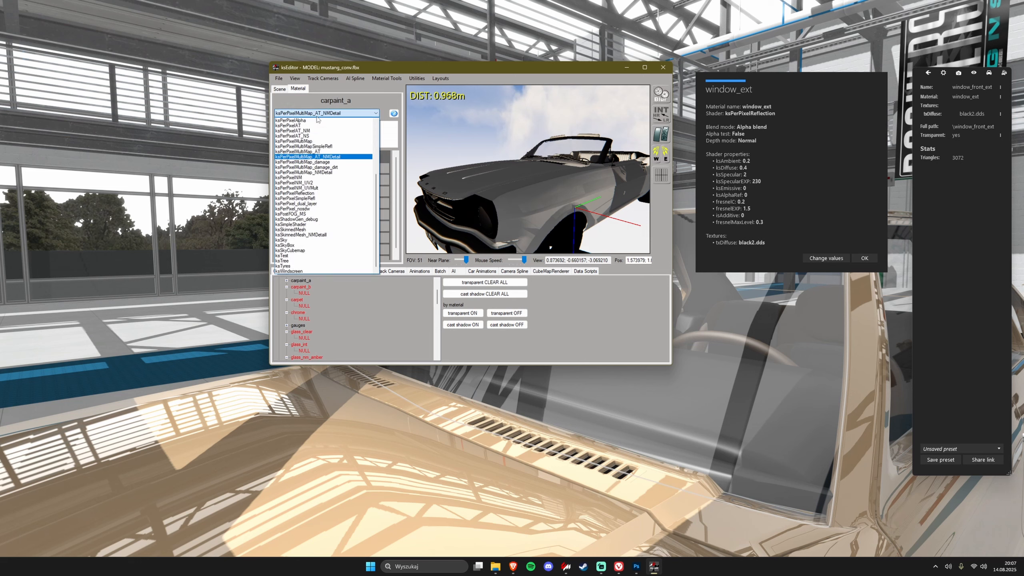
key(Down)
key(Down)
click(511, 196)
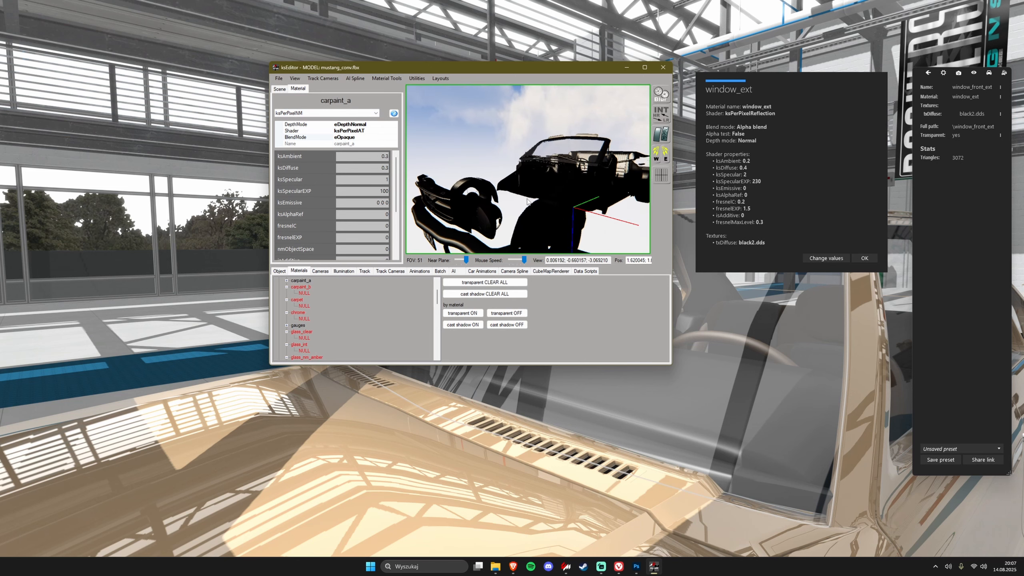
drag(511, 196, 439, 157)
Return carpaint_a to the ksPerPixelAT shader and choose ksPerPixelMultiMap for it again
click(343, 113)
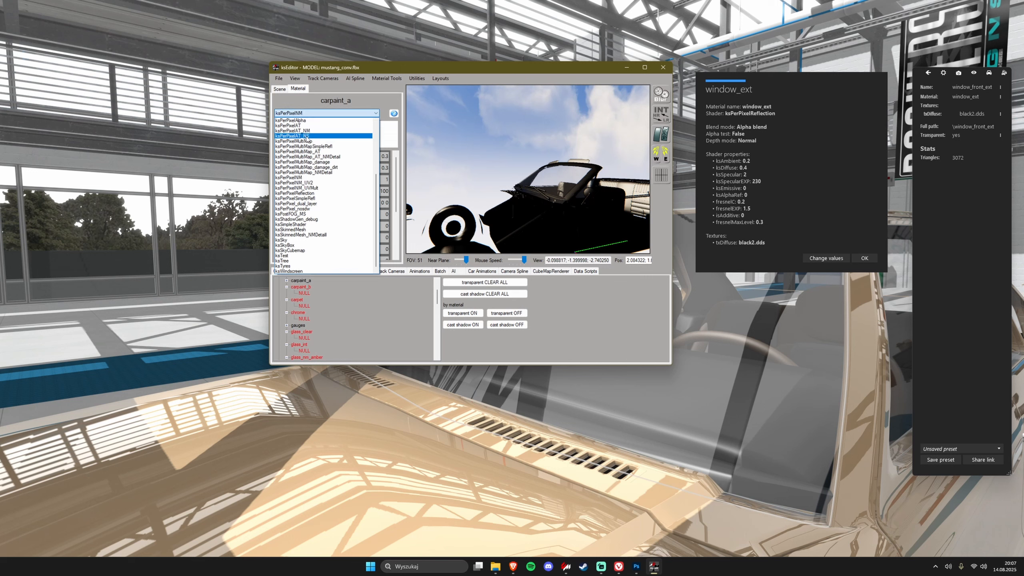
click(326, 137)
click(340, 113)
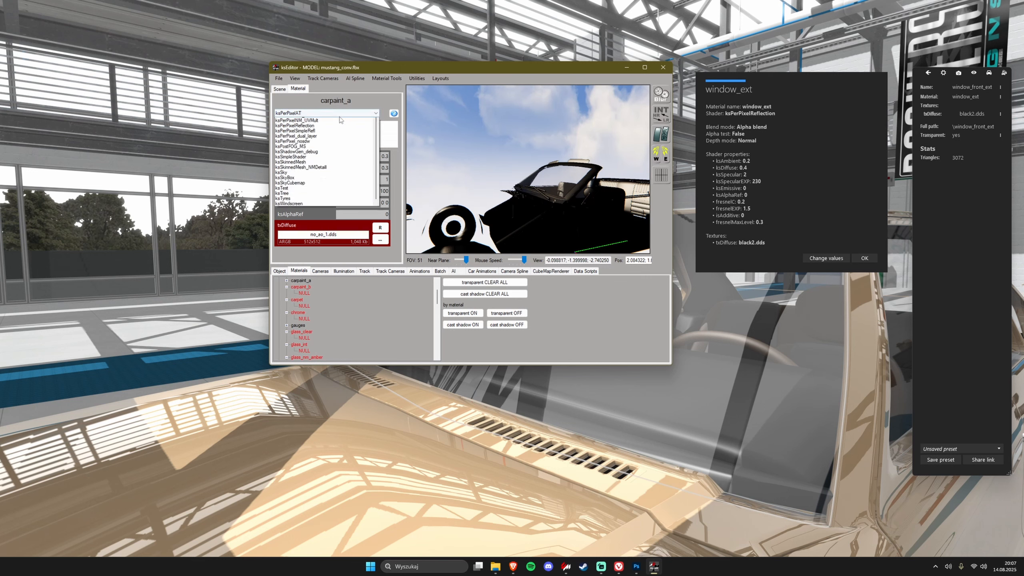
click(294, 141)
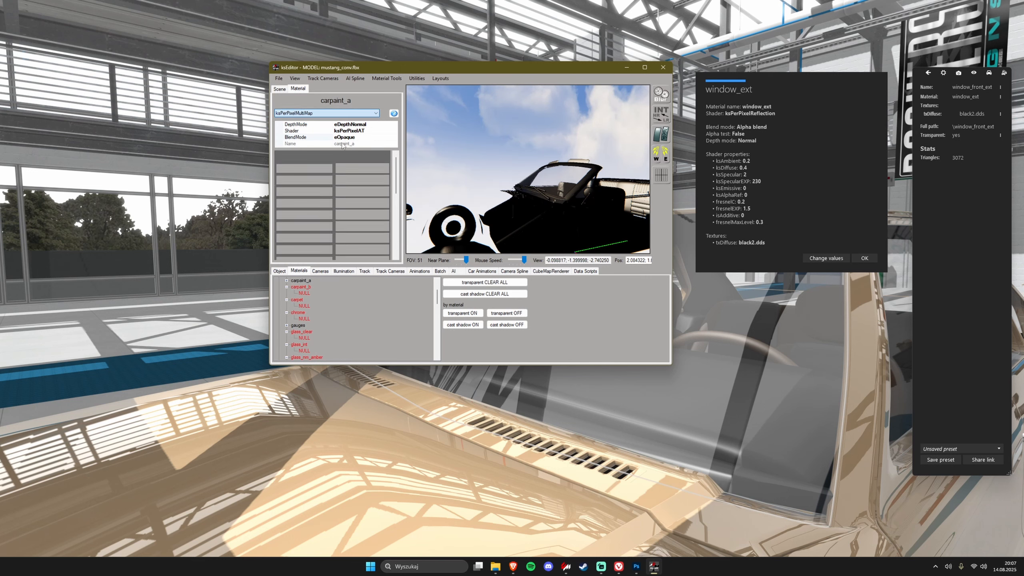
Select the interior's leather_seats material, set its shader to ksPerPixelMultiMap_NMDetail and check its texture slots
drag(541, 201, 464, 178)
click(500, 178)
click(342, 116)
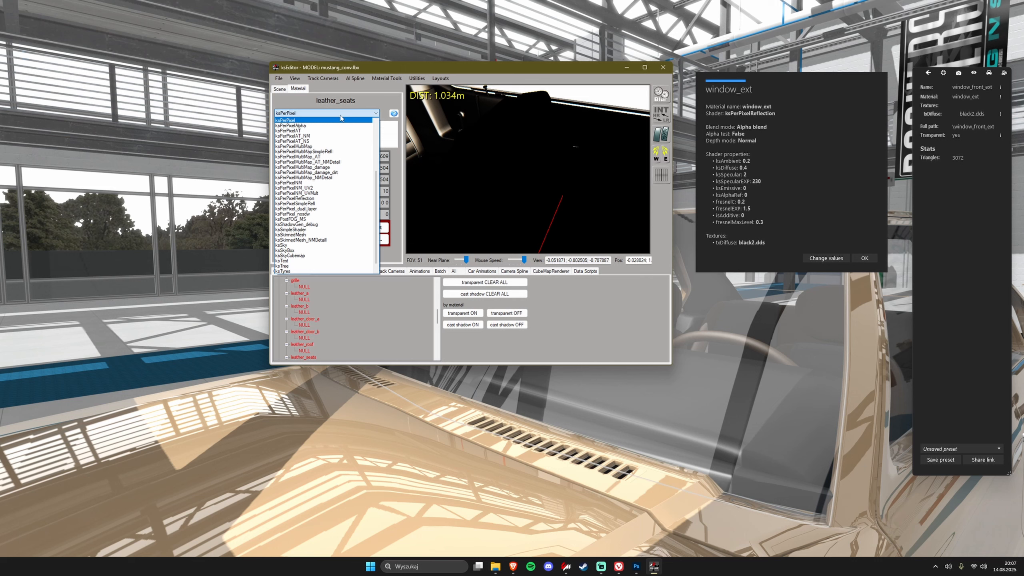
click(335, 178)
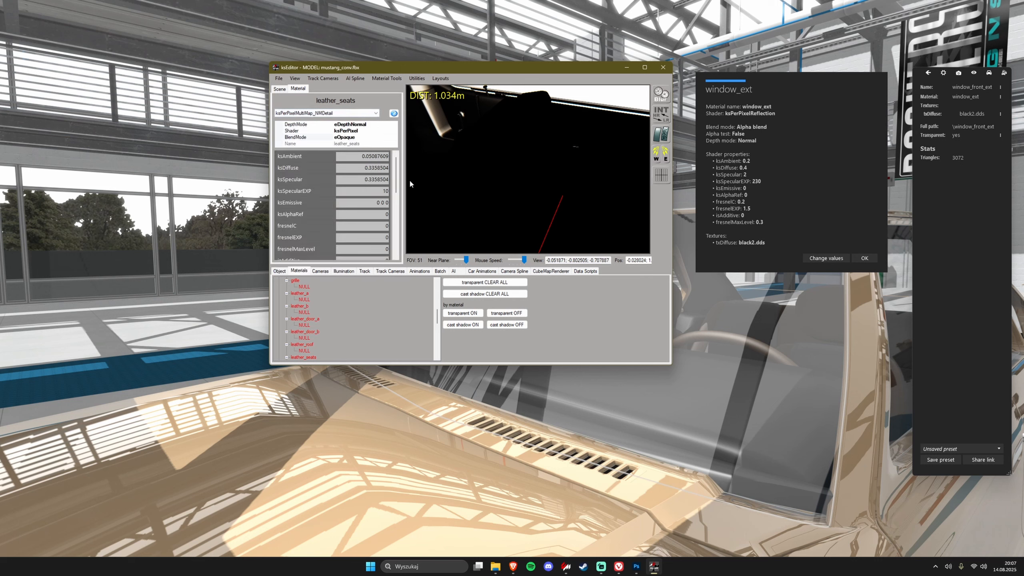
right_drag(565, 194, 551, 185)
scroll(377, 218, down, 4)
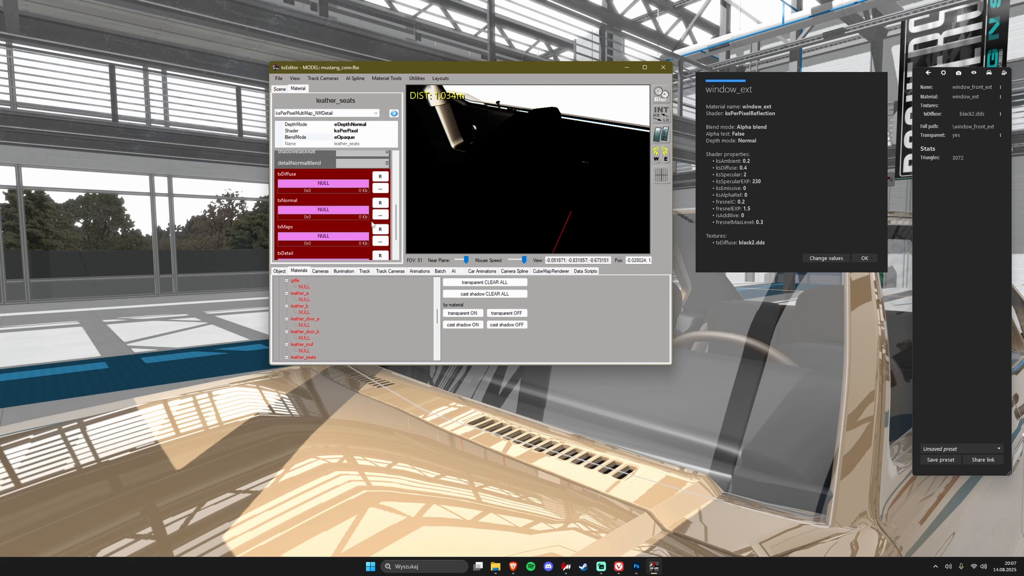
scroll(375, 218, up, 3)
scroll(376, 219, up, 2)
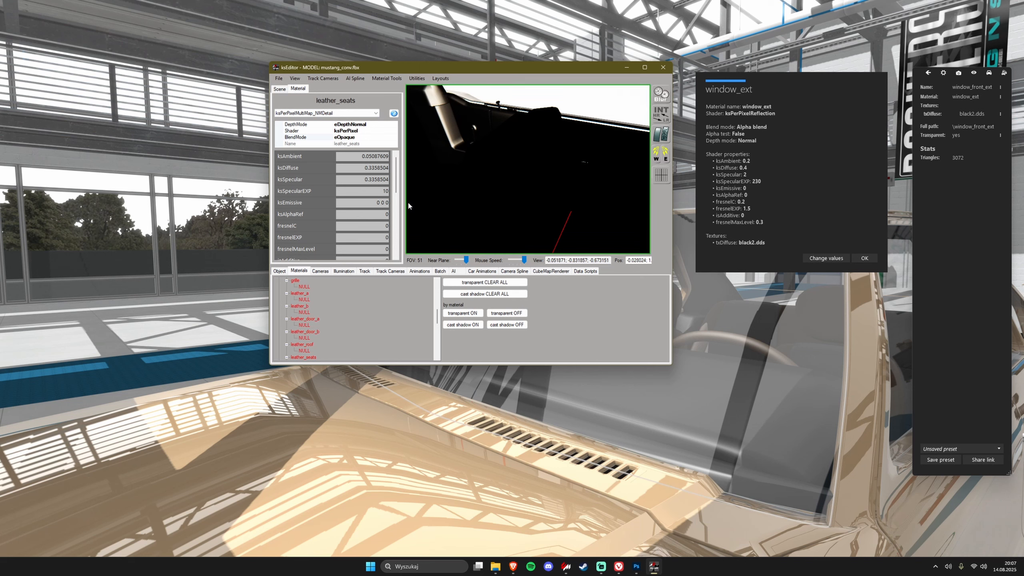
Assign no_ao_1.dds from the texture folder as the txDiffuse texture of leather_seats
scroll(364, 195, down, 4)
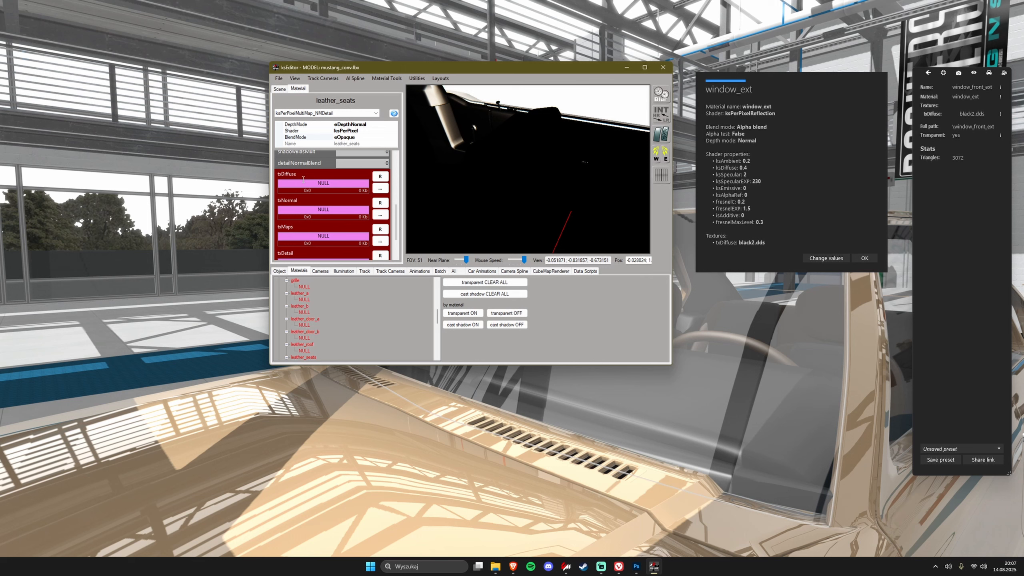
click(380, 188)
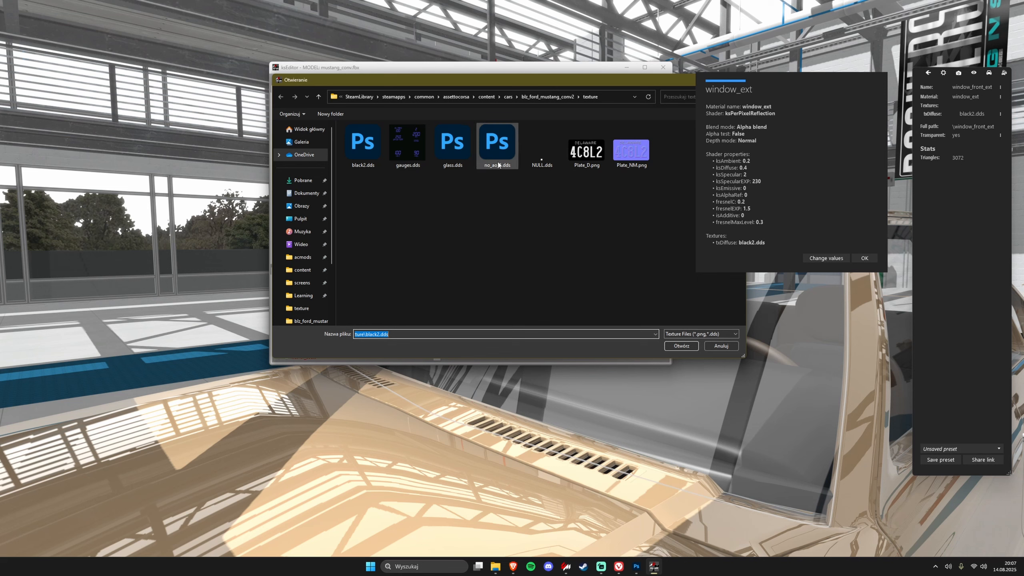
double_click(499, 145)
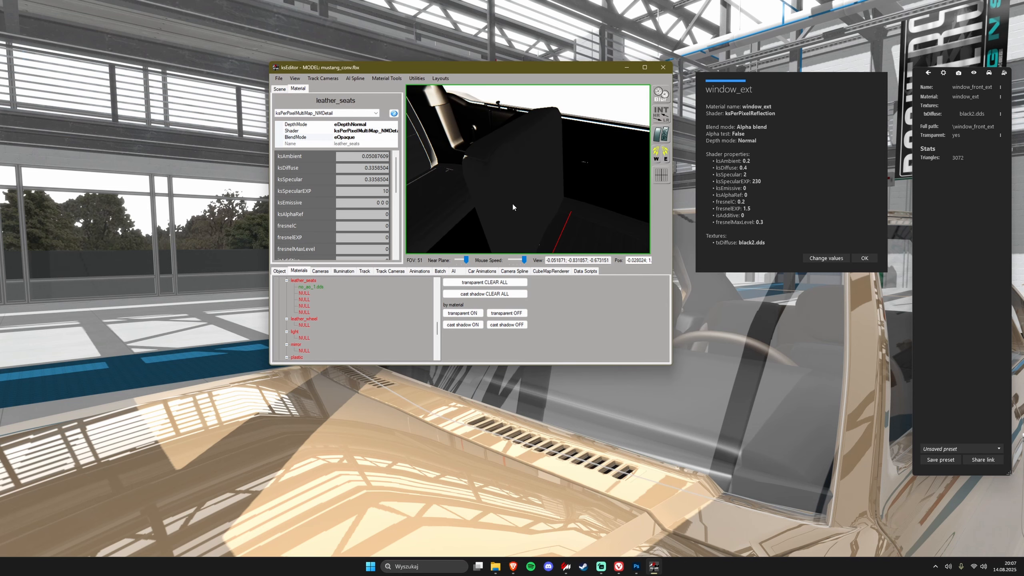
scroll(359, 221, down, 5)
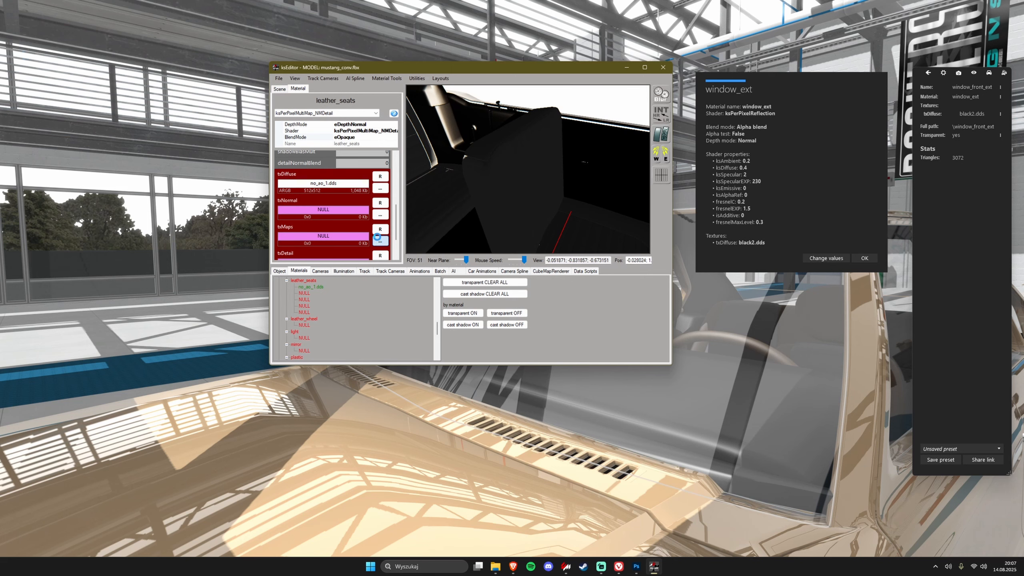
Try to assign no_ao_1.dds from the texture folder as the txMaps texture of leather_seats
click(379, 240)
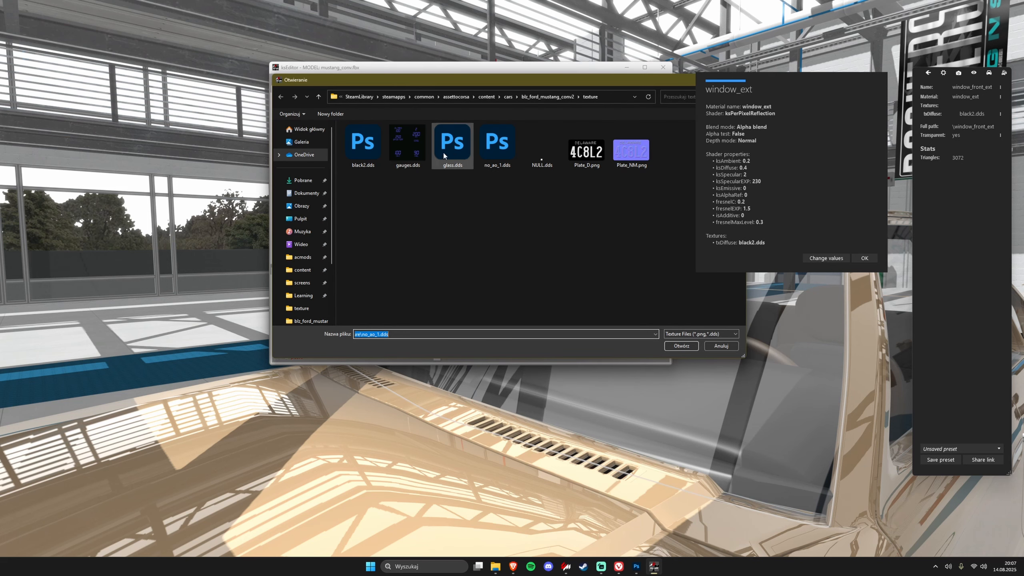
drag(497, 83, 533, 170)
click(541, 238)
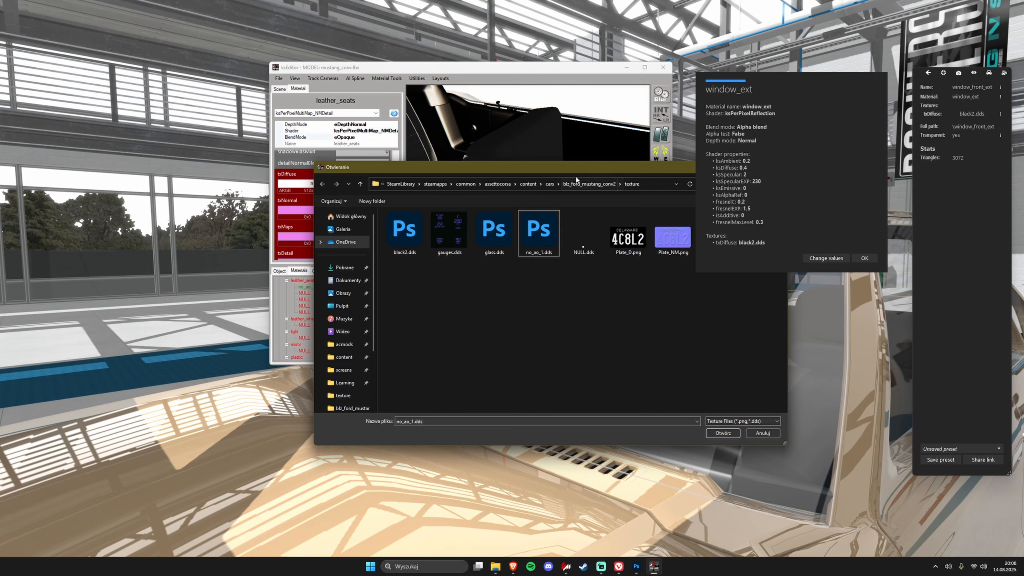
drag(576, 168, 469, 186)
click(497, 276)
click(615, 451)
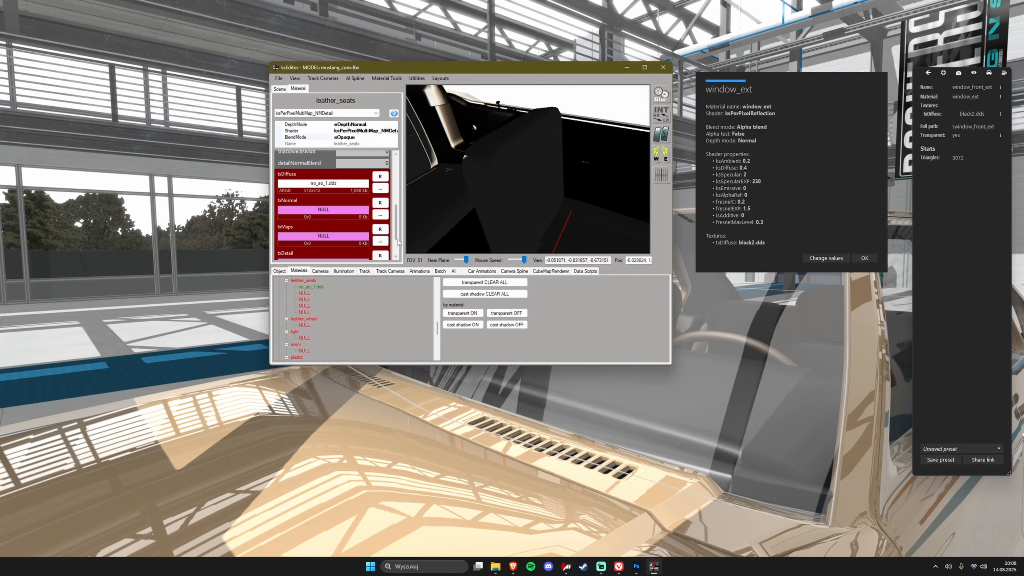
Duplicate no_ao_1.dds in the texture folder while choosing leather_seats' txDiffuse texture, and name the copy materials_ao.dds
click(380, 188)
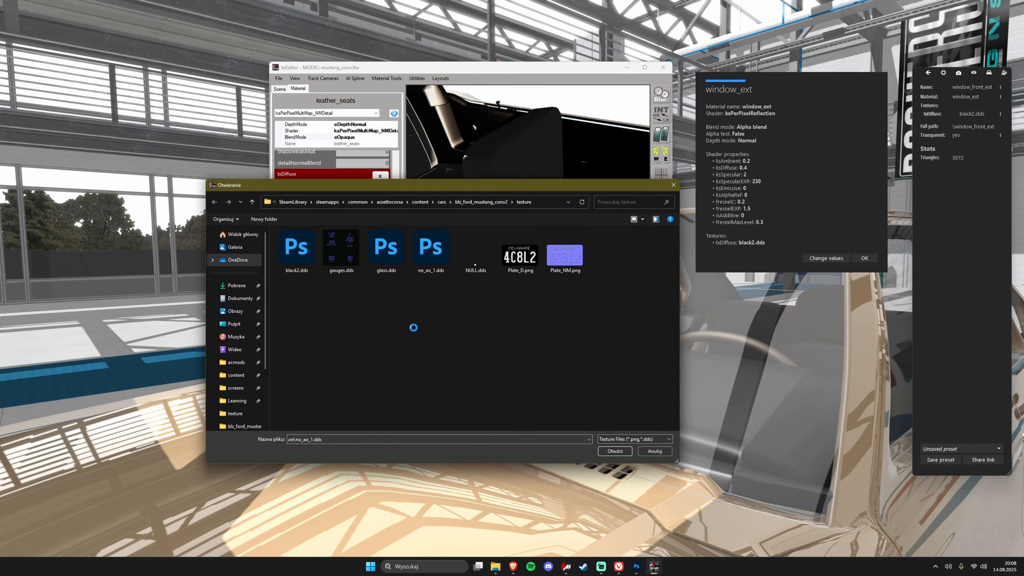
key(F2)
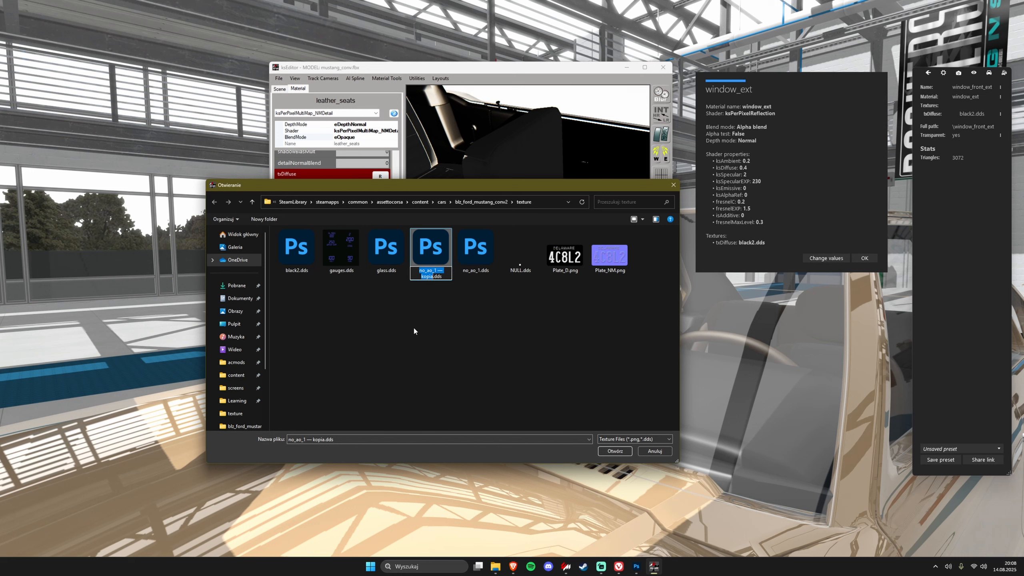
text(materials_ao)
key(Return)
key(ctrl+c)
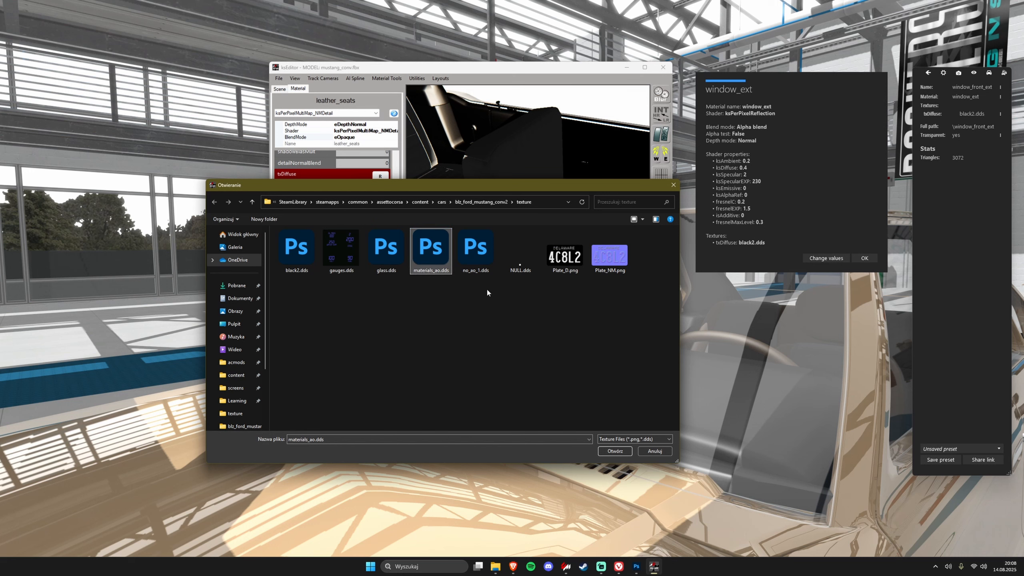
Duplicate materials_ao.dds in the texture folder as materials_map.dds, and assign materials_ao.dds as the txDiffuse texture of leather_seats
key(ctrl+v)
key(F2)
text(materials_ma)
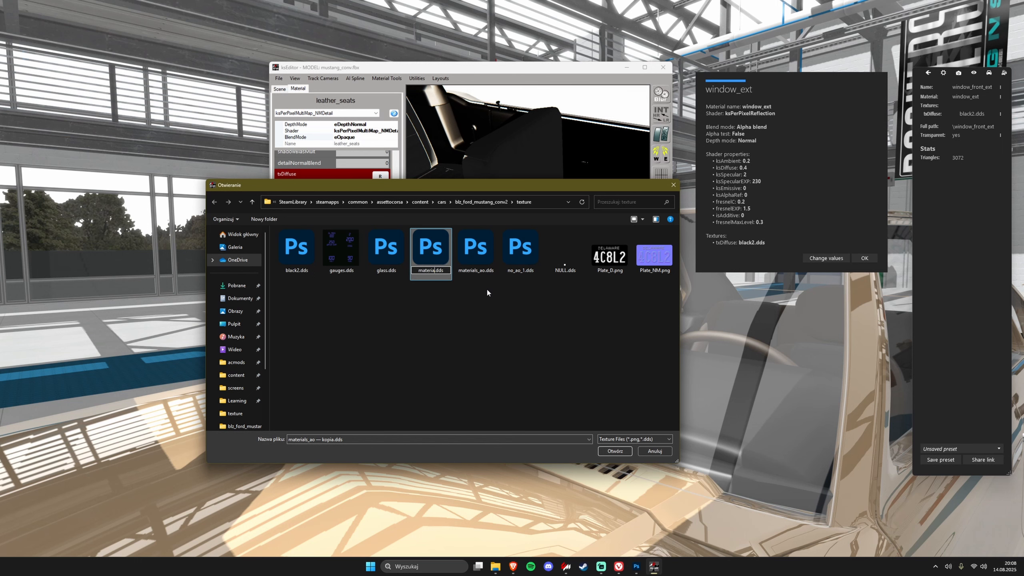
text(p)
key(Return)
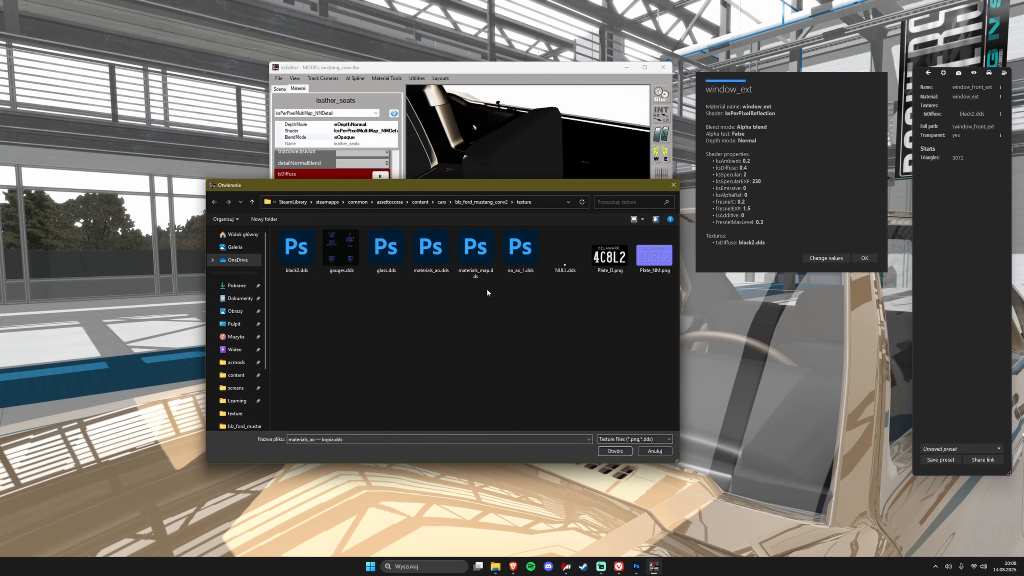
double_click(435, 254)
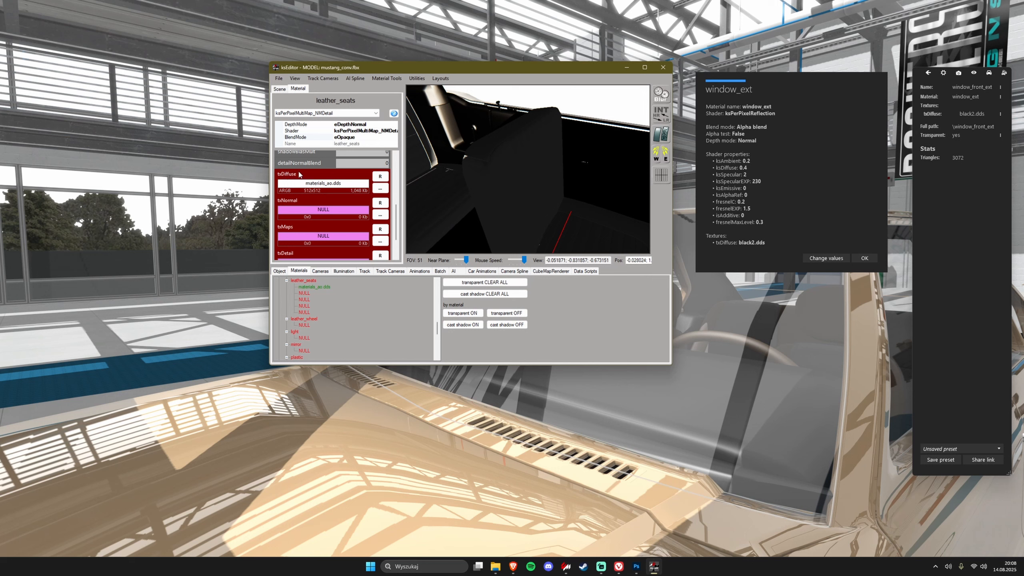
Assign materials_map.dds from the texture folder as the txMaps texture of leather_seats
click(380, 241)
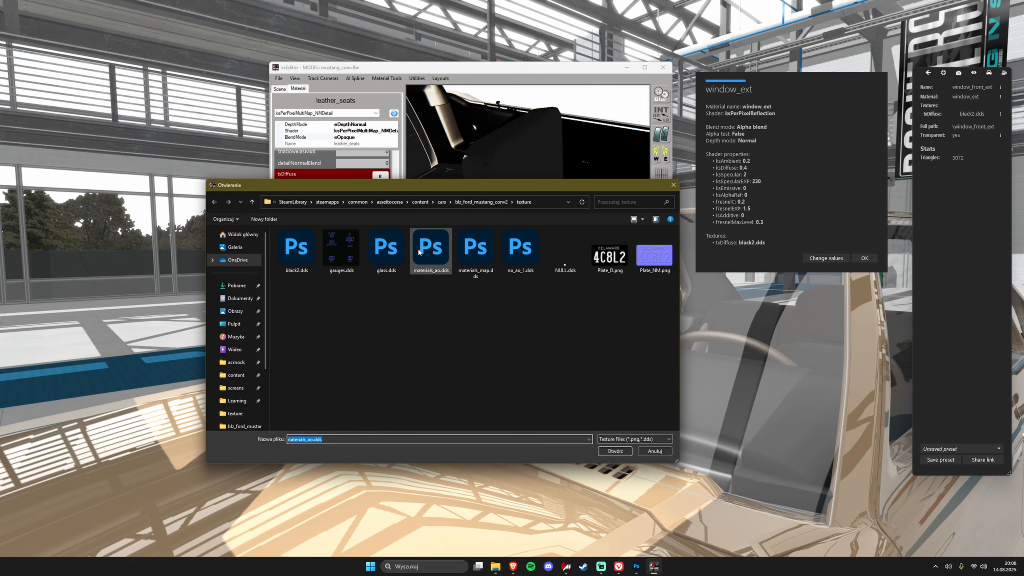
click(447, 252)
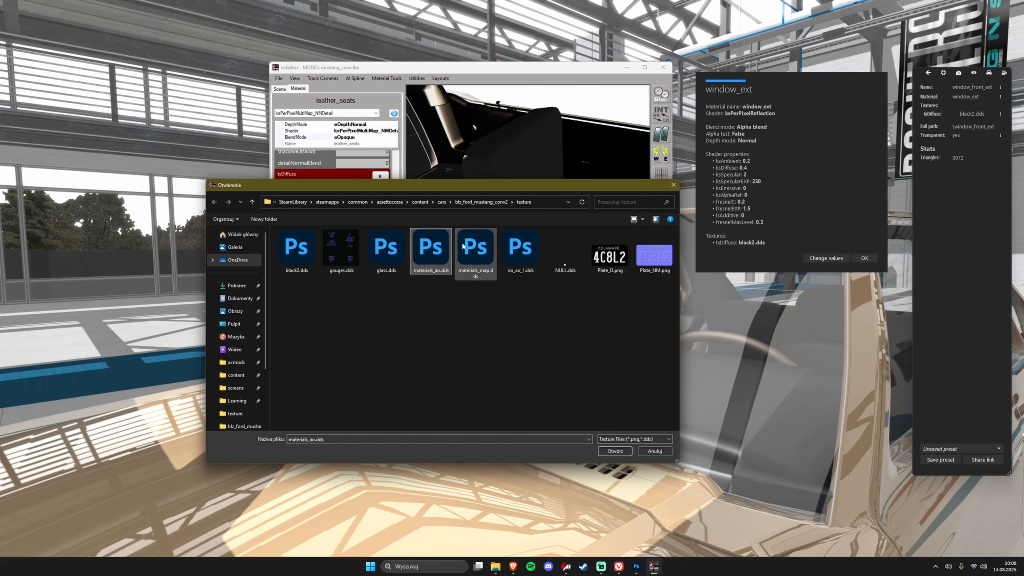
click(485, 258)
double_click(484, 258)
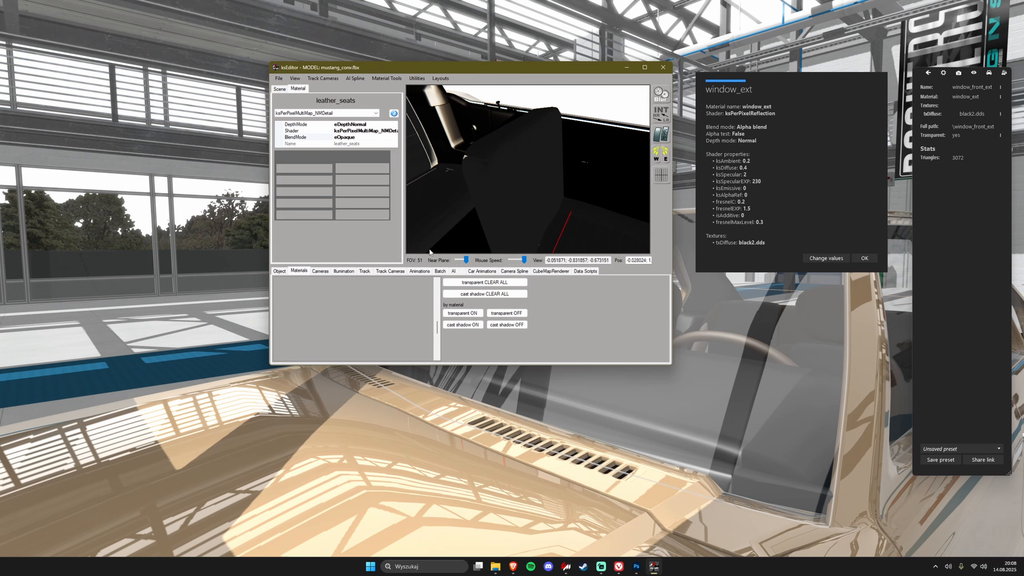
Add flat_nm.dds to the texture folder and assign it as the txNormal texture of leather_seats
drag(449, 184, 565, 181)
scroll(335, 201, down, 3)
scroll(343, 218, down, 2)
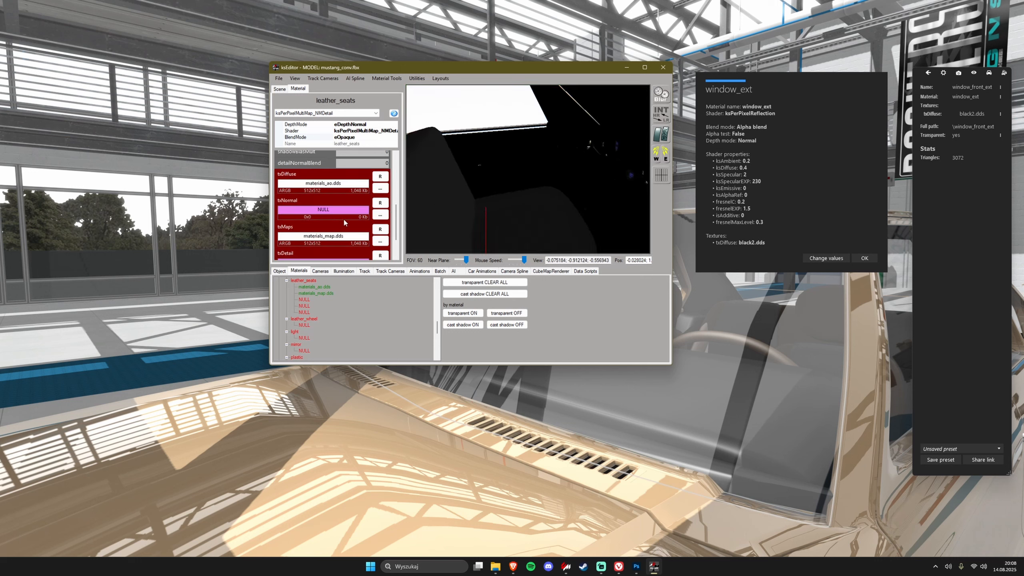
click(380, 214)
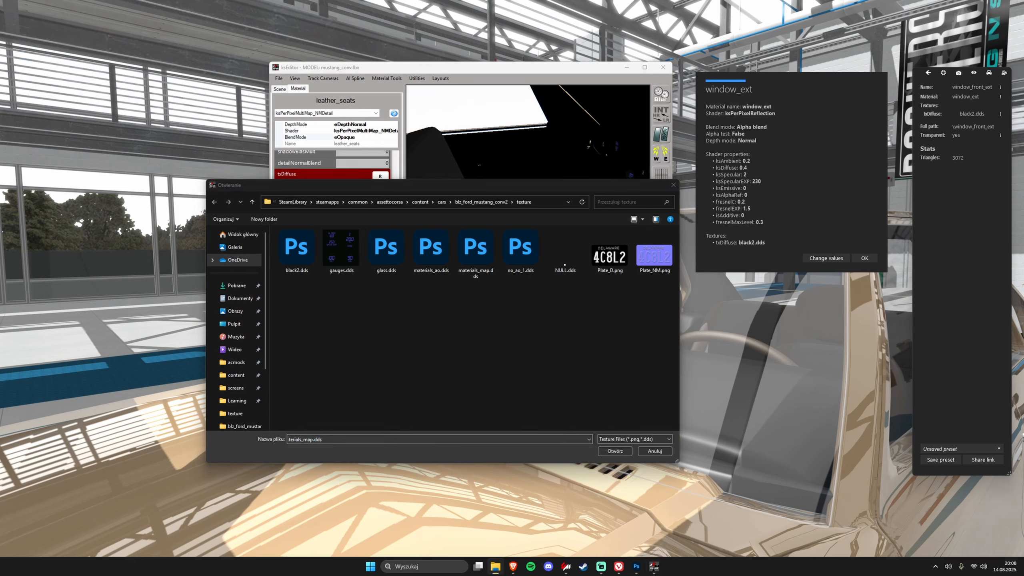
click(614, 348)
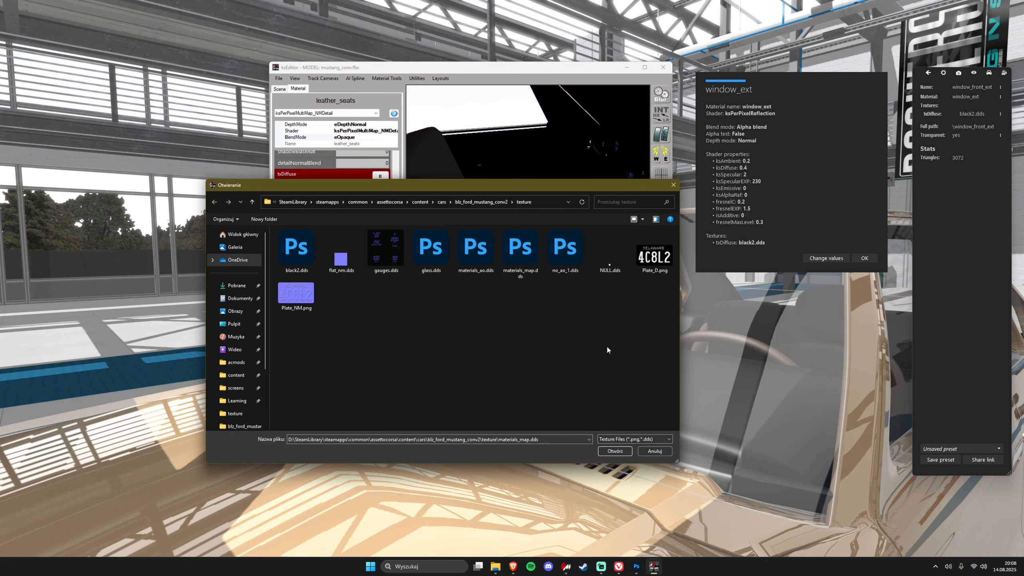
double_click(354, 242)
drag(514, 160, 535, 146)
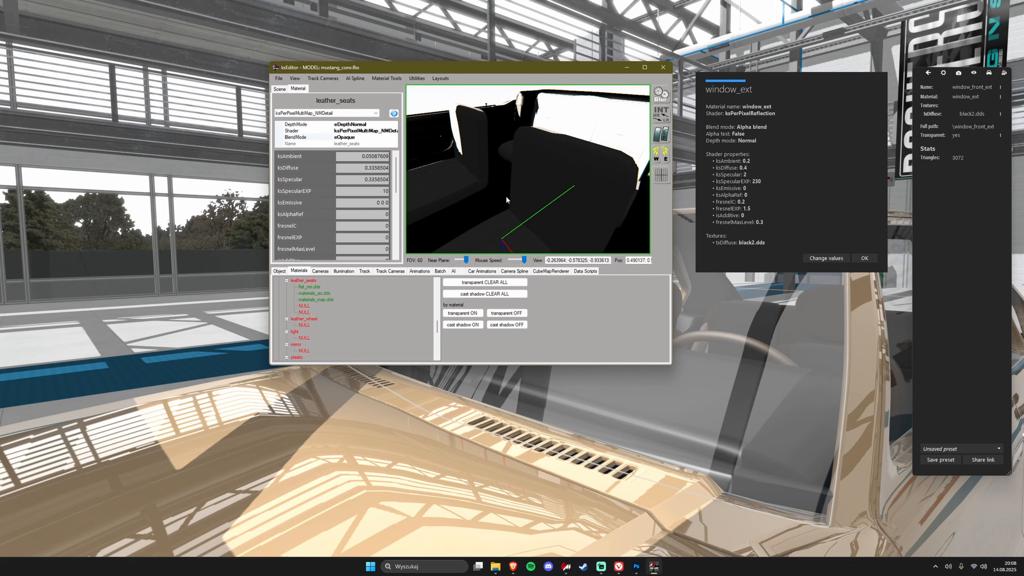
Set the ksAmbient value of the leather_seats material to 0.5
scroll(511, 188, up, 3)
mouse_move(510, 188)
mouse_down()
mouse_move(523, 200)
mouse_move(518, 184)
mouse_up()
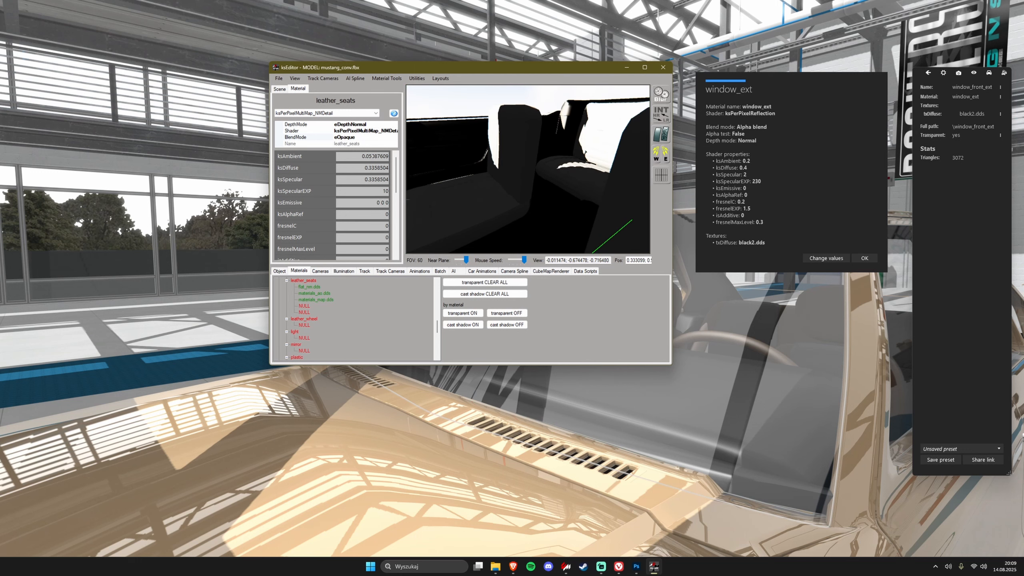
double_click(371, 155)
text(0.5)
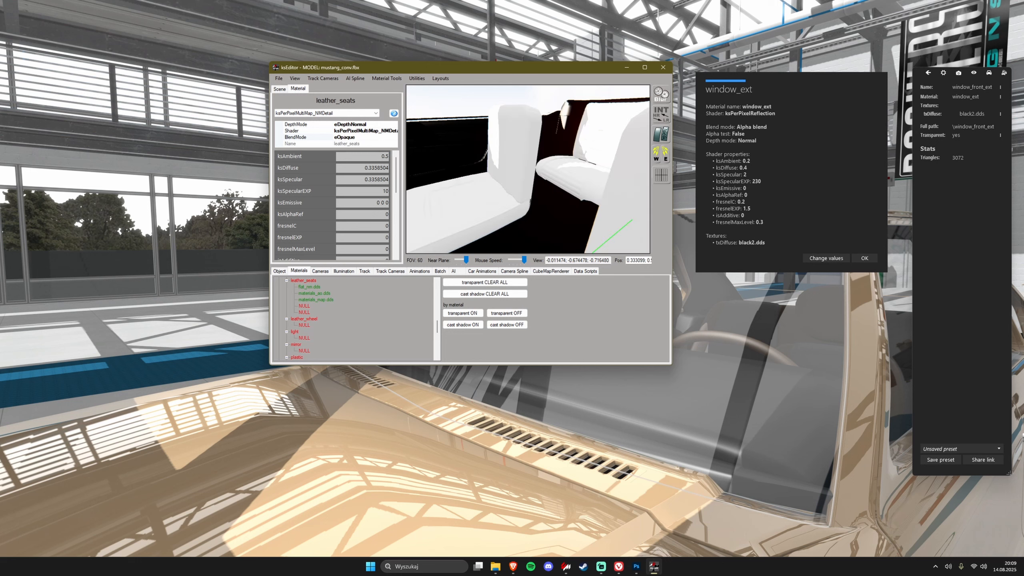
Examine the seats' shading from several angles and review the texture slots of leather_seats, including txDetail and txNormalDetail
mouse_move(597, 186)
mouse_down()
mouse_move(582, 190)
mouse_move(581, 177)
mouse_up()
drag(530, 129, 546, 161)
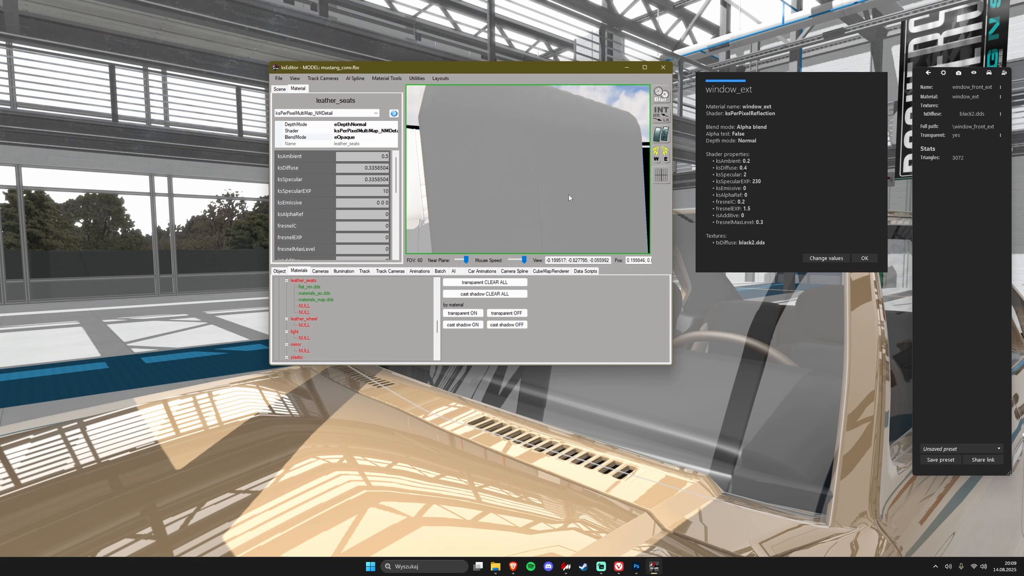
drag(568, 197, 530, 223)
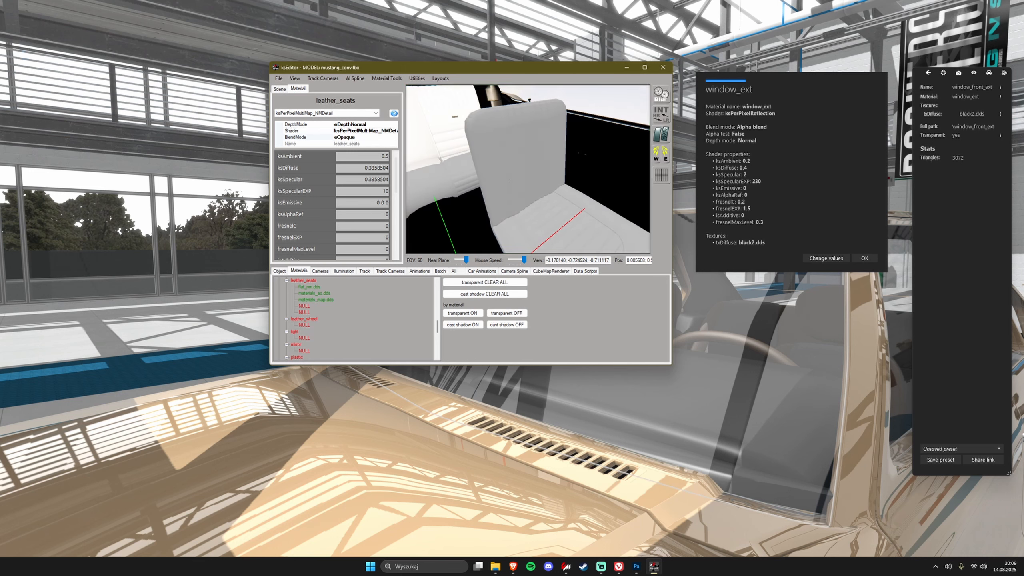
scroll(359, 237, down, 10)
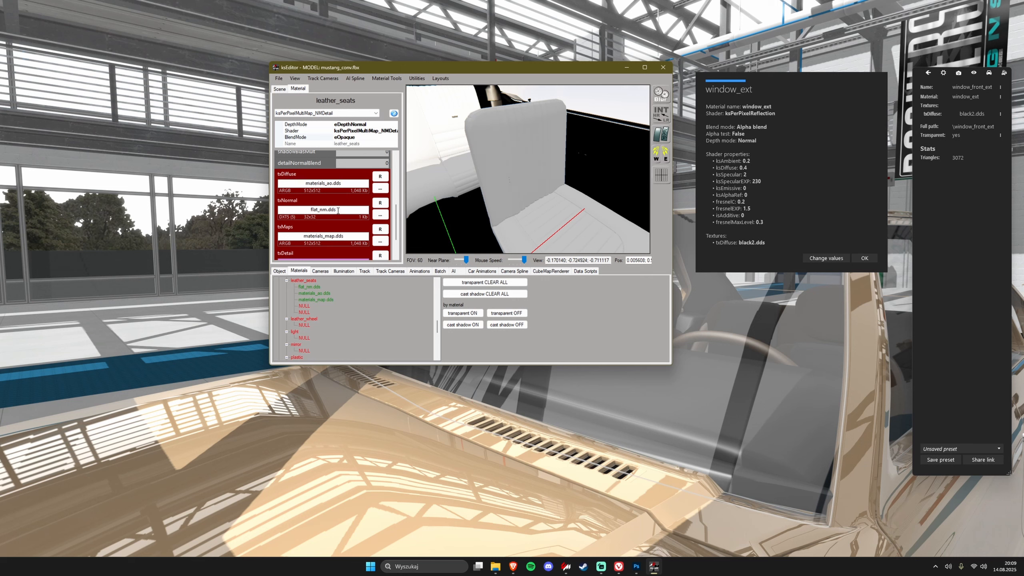
drag(338, 210, 309, 212)
click(347, 218)
scroll(523, 169, up, 5)
scroll(523, 167, down, 4)
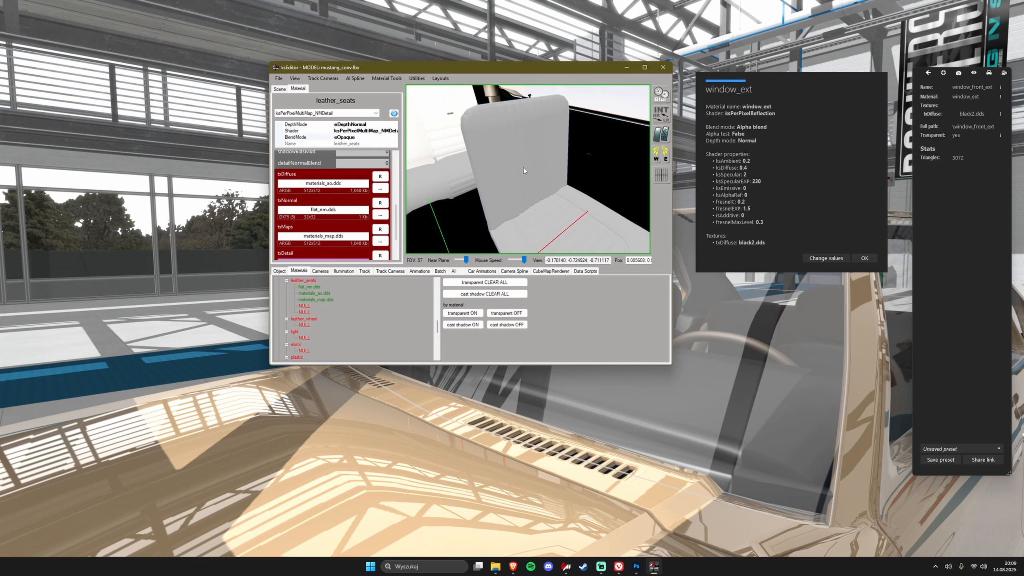
scroll(508, 182, down, 3)
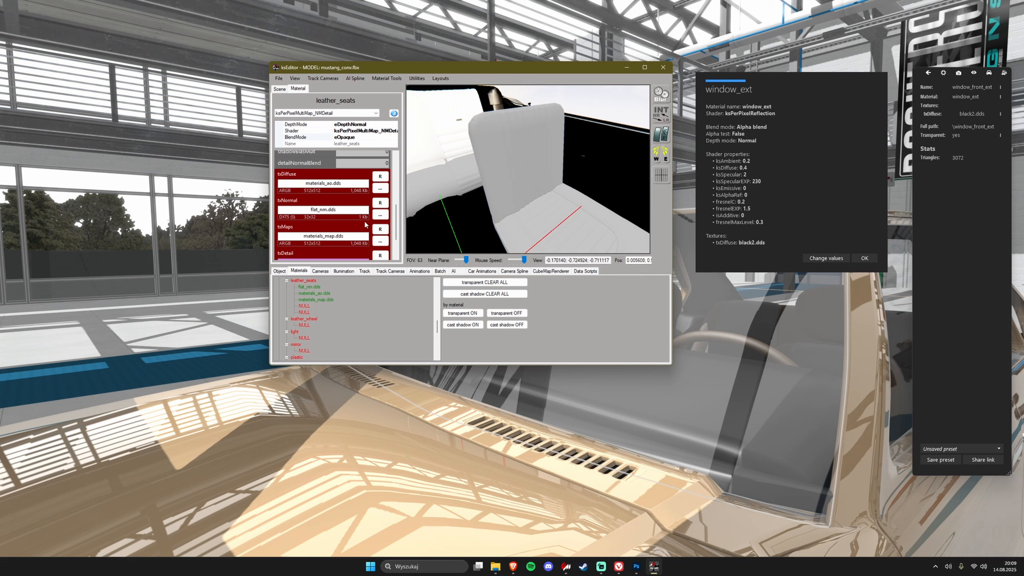
scroll(387, 222, down, 2)
drag(539, 147, 527, 138)
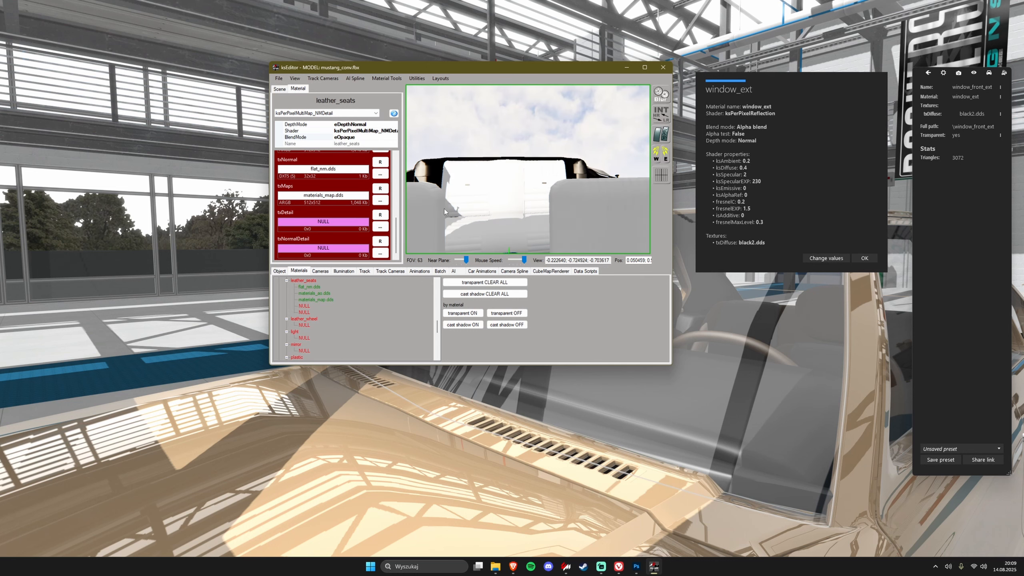
drag(444, 208, 448, 212)
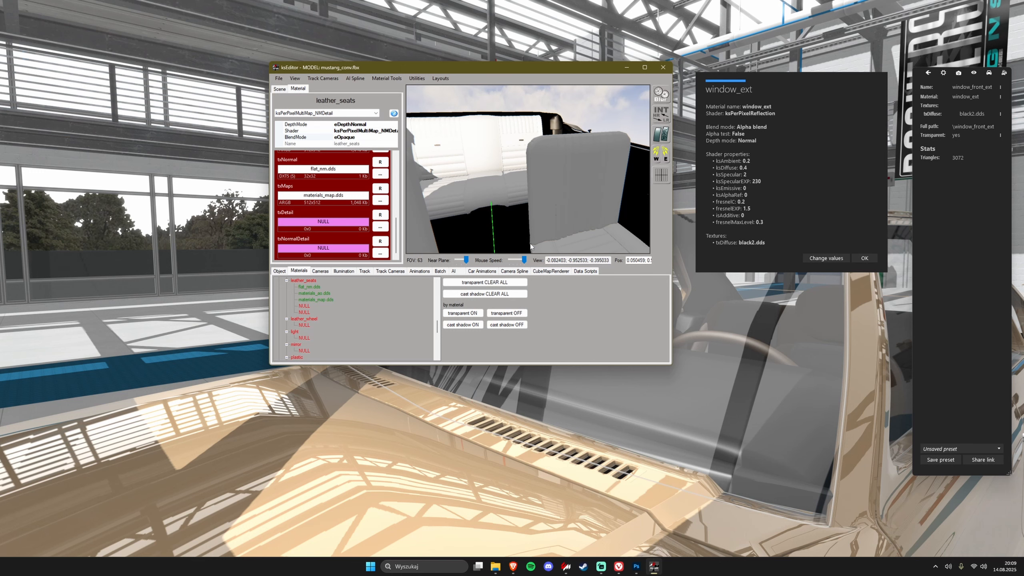
Close the window_ext details in the showroom and review the reference car's Paint Shop options for interior and leather colours
click(863, 258)
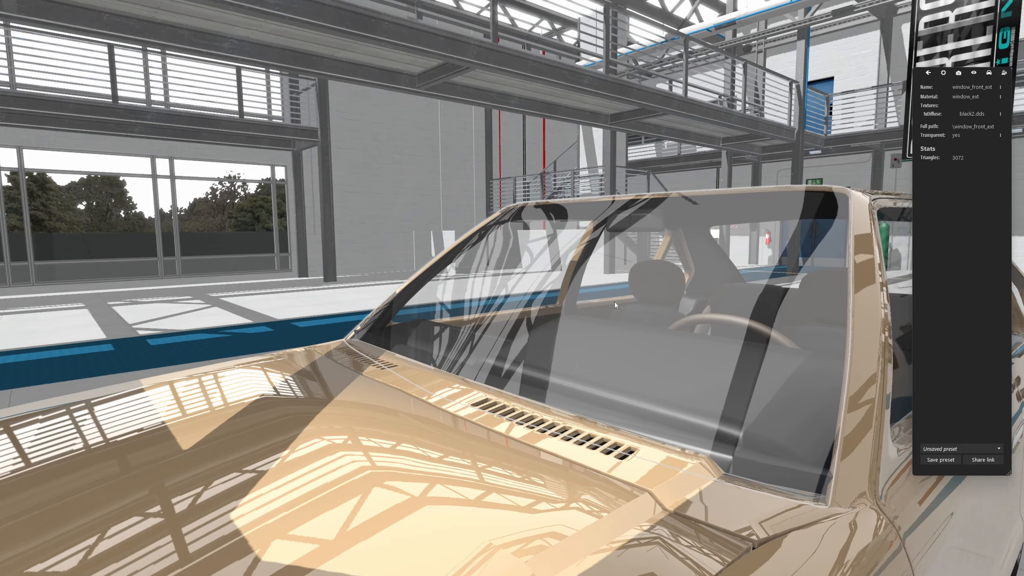
drag(615, 302, 448, 330)
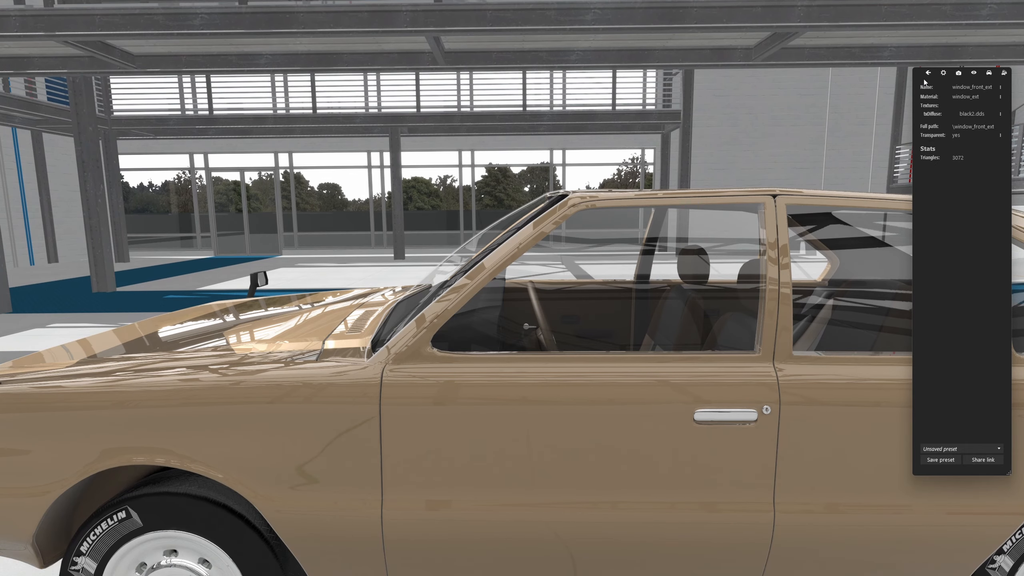
click(926, 74)
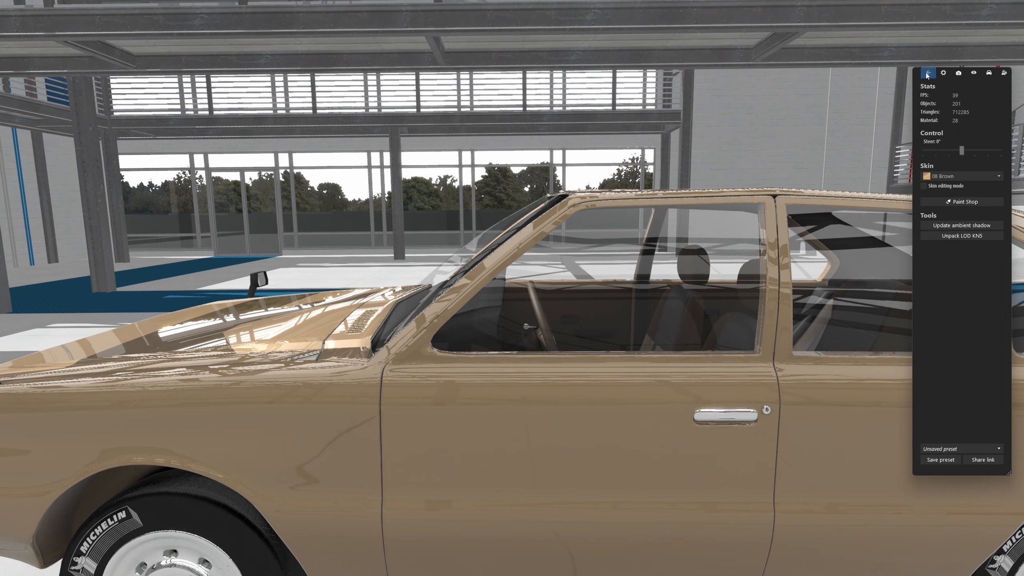
click(939, 201)
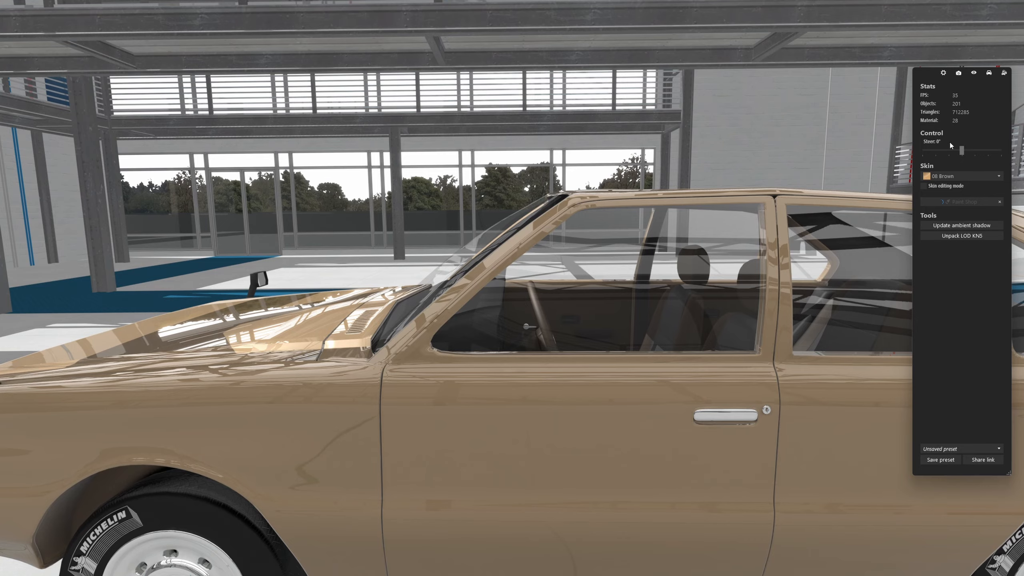
mouse_move(578, 248)
mouse_down()
mouse_move(587, 259)
mouse_move(758, 219)
mouse_up()
scroll(758, 220, down, 5)
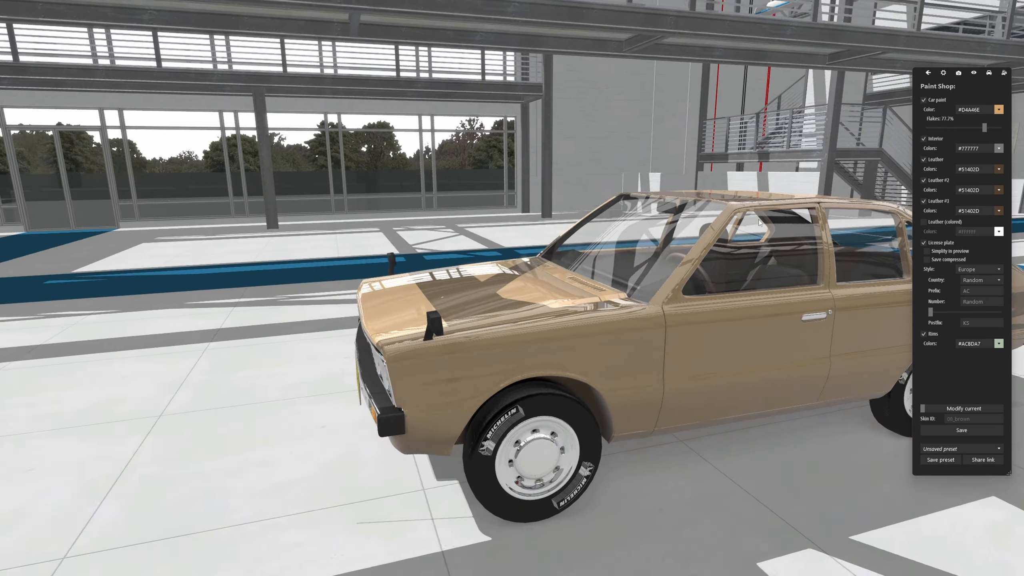
scroll(750, 210, up, 10)
click(928, 74)
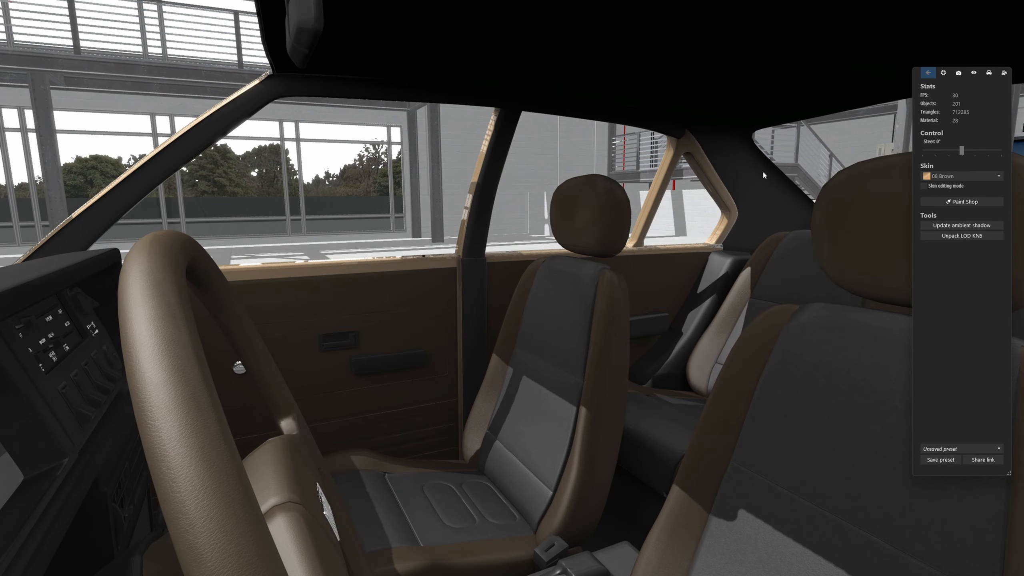
Inspect the textures assigned to the reference car's front seat, deselect it and switch back to ksEditor
mouse_move(596, 252)
mouse_down()
mouse_move(657, 273)
mouse_move(608, 332)
mouse_up()
click(614, 328)
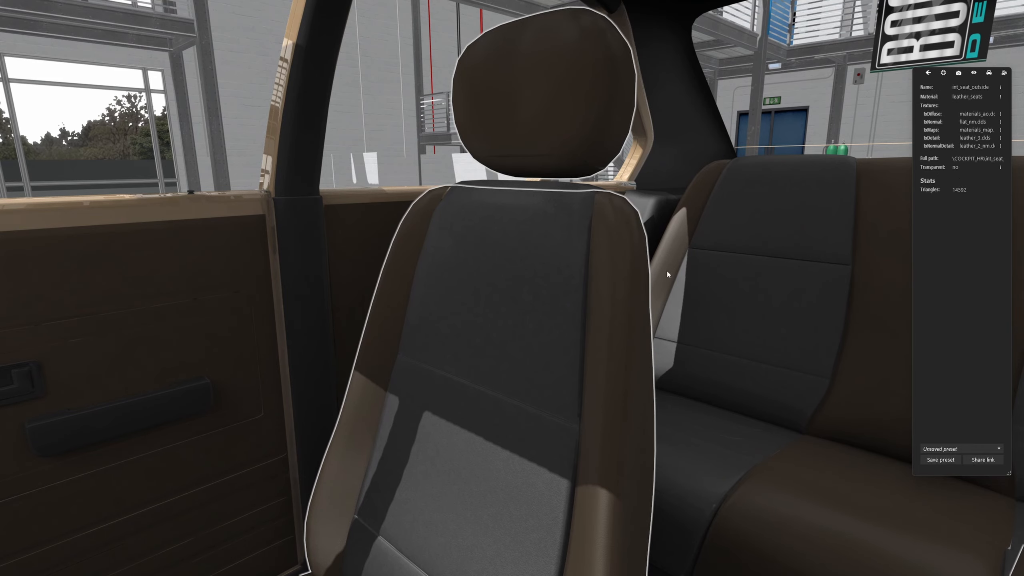
drag(667, 271, 611, 274)
scroll(611, 274, down, 10)
key(Escape)
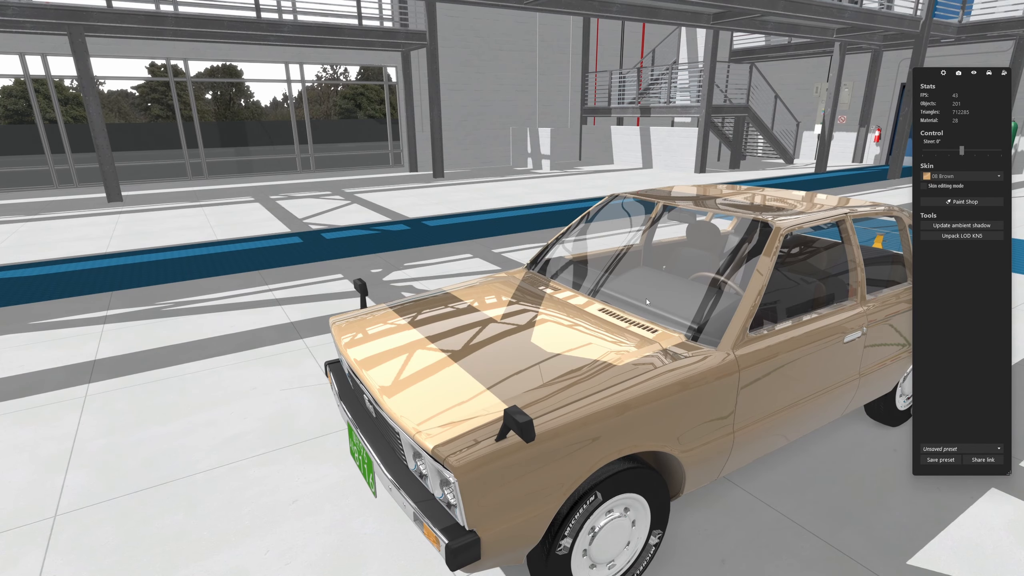
key(alt+Tab)
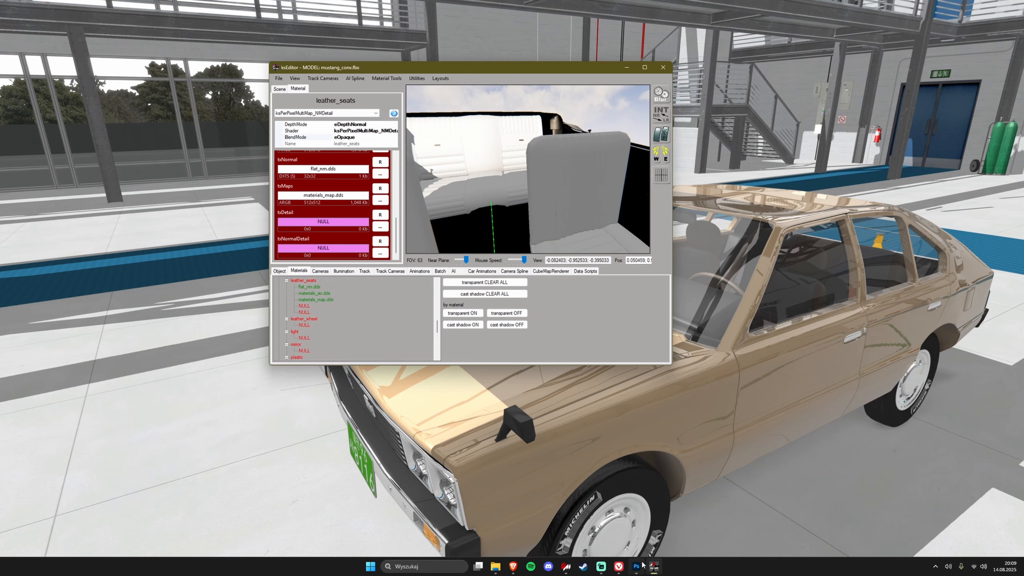
Look up the leather texture name in the browser's wiki page on default Paint Shop names
click(619, 566)
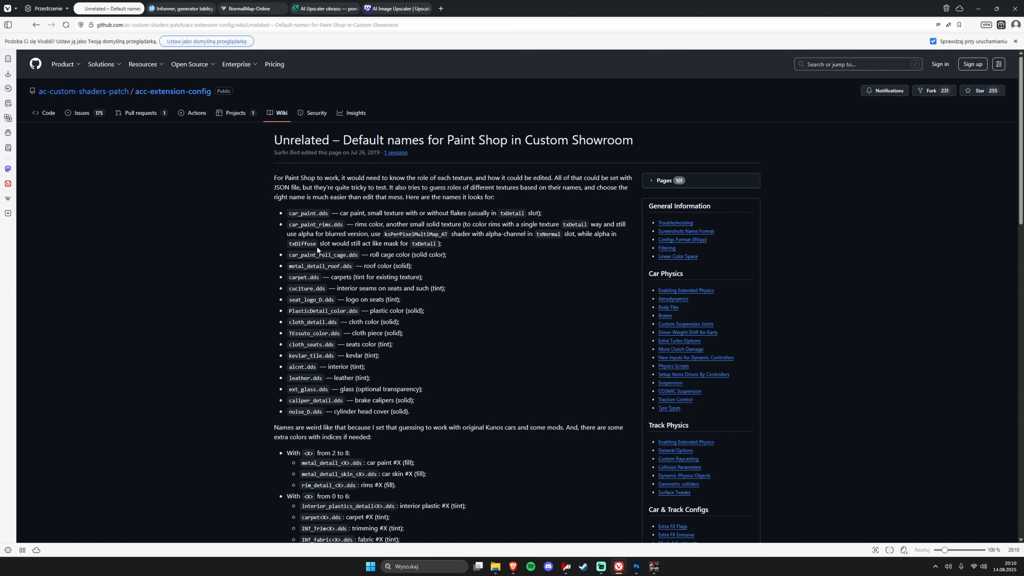
scroll(313, 270, down, 1)
scroll(317, 278, up, 1)
drag(322, 381, 286, 384)
drag(505, 5, 1023, 121)
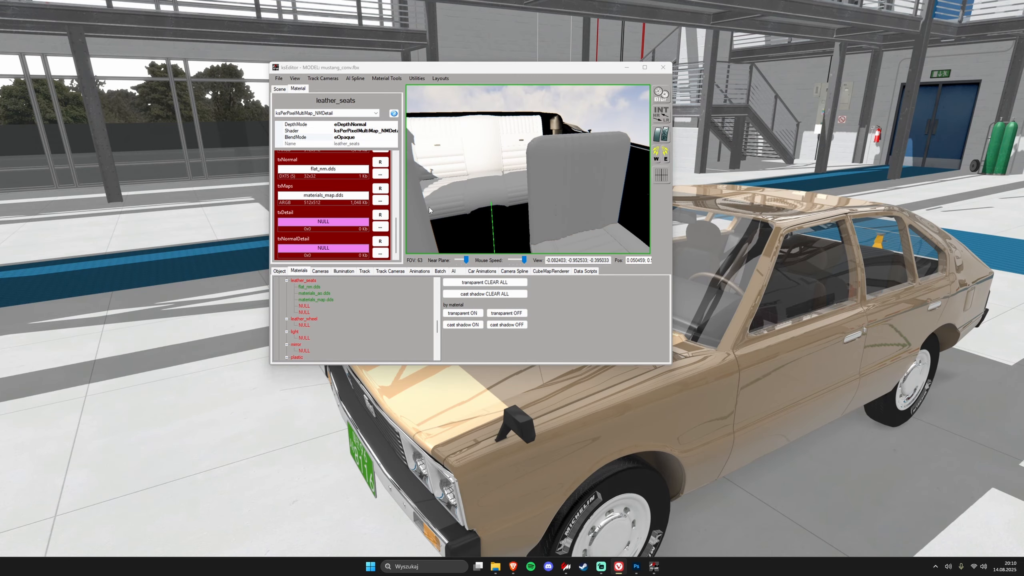
Add leather.dds to the texture folder, assign it as the txDetail texture of leather_seats and check the seat
mouse_move(493, 207)
right_down()
mouse_move(525, 202)
mouse_move(500, 205)
right_up()
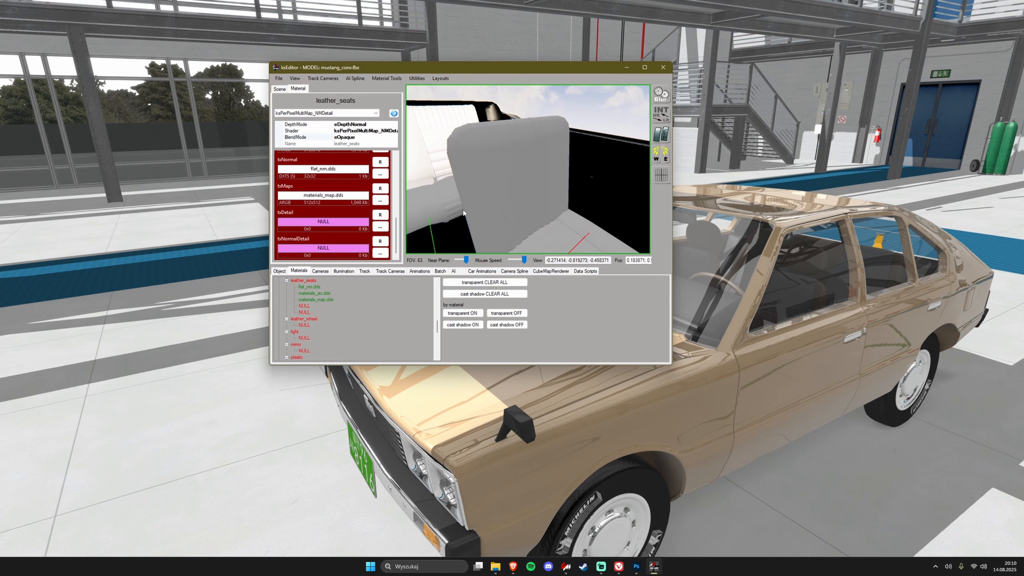
click(385, 229)
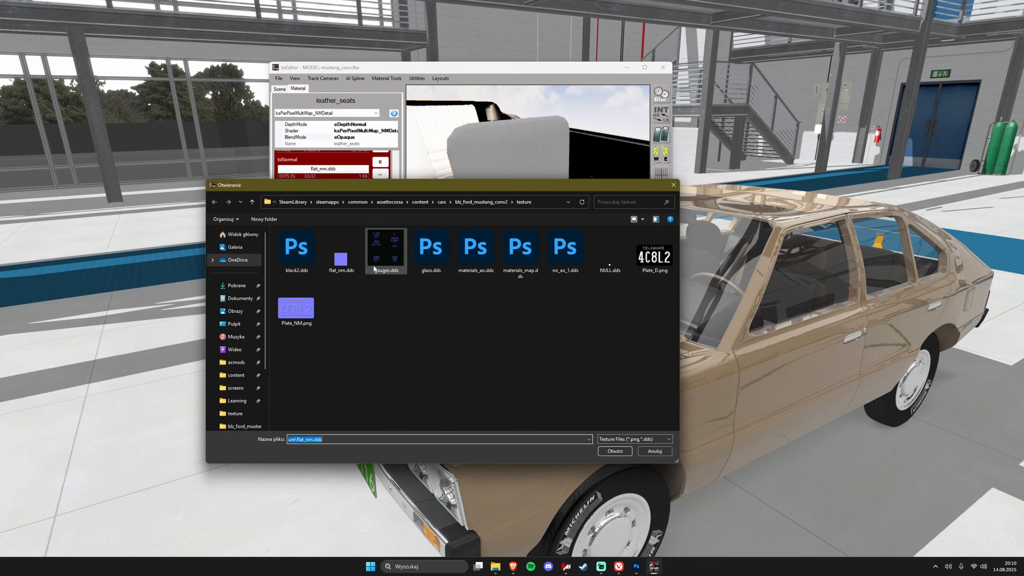
click(498, 571)
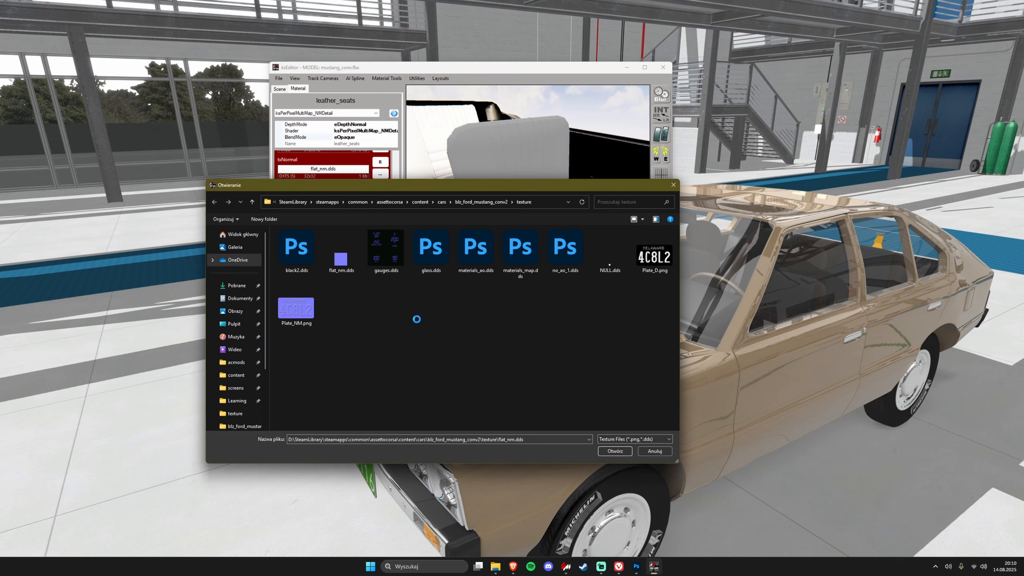
double_click(480, 251)
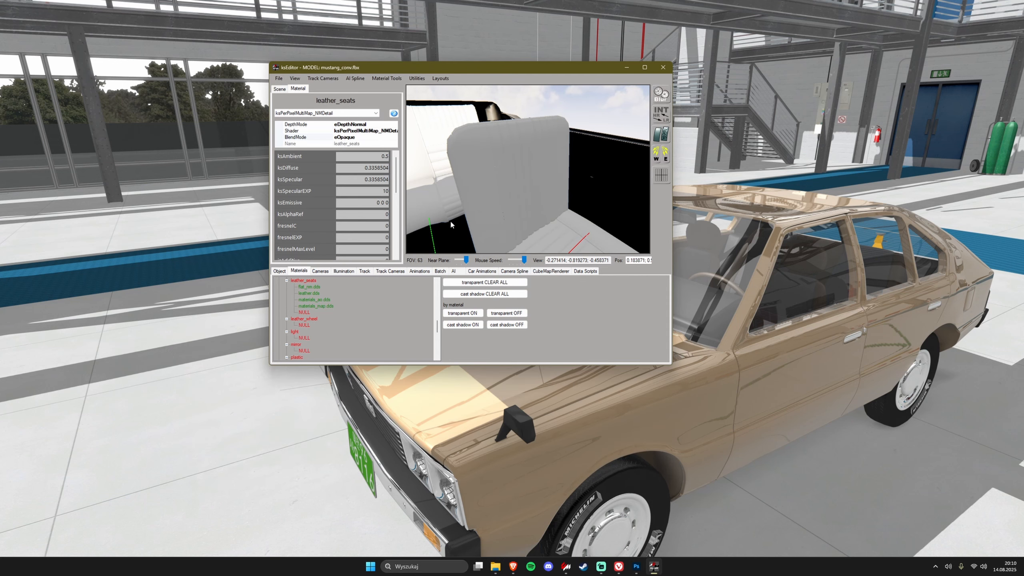
click(480, 210)
drag(571, 192, 463, 214)
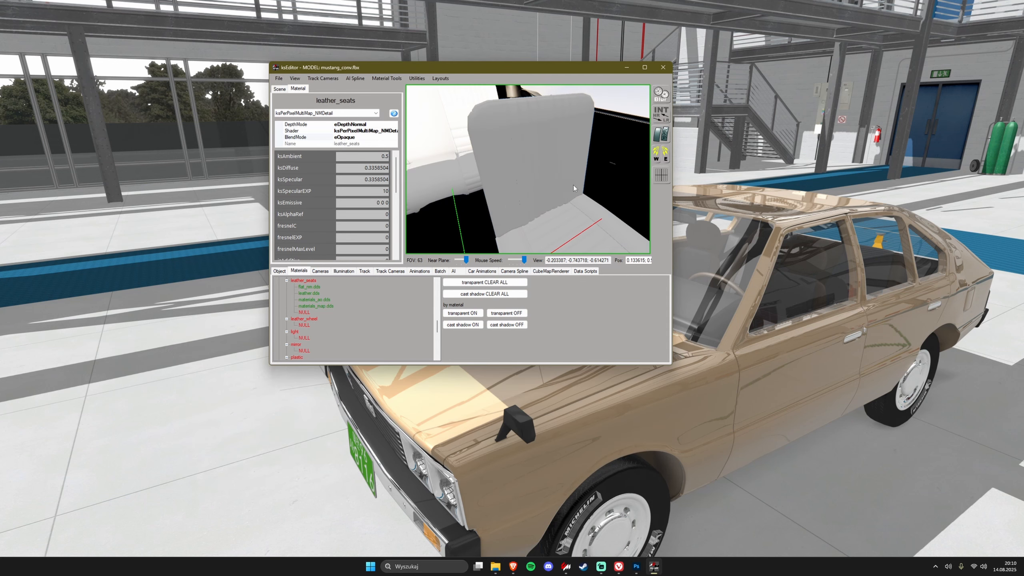
Open the reference car's leather_seats material details in the showroom, move them aside and switch back to ksEditor
scroll(341, 231, down, 6)
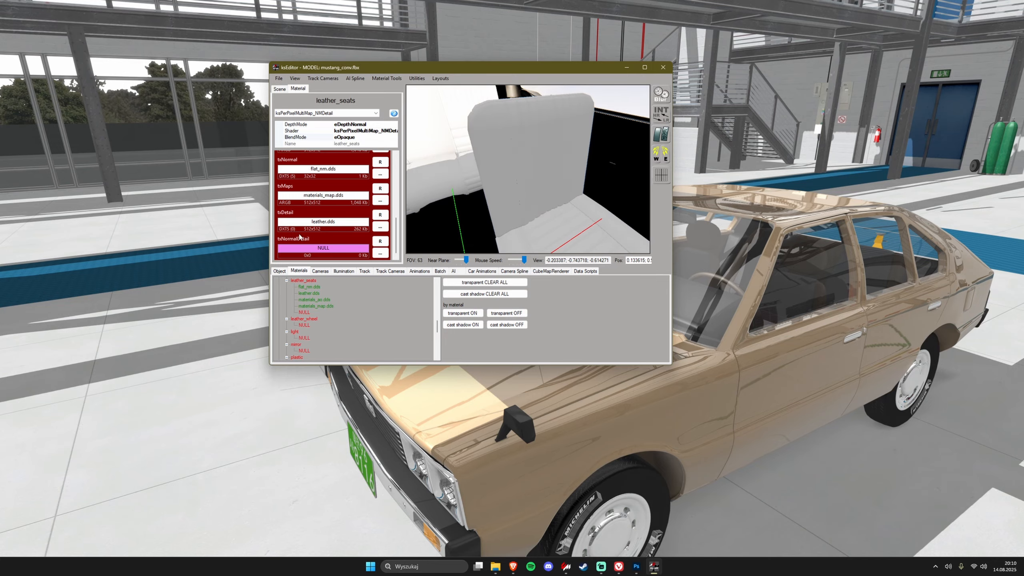
scroll(346, 222, up, 6)
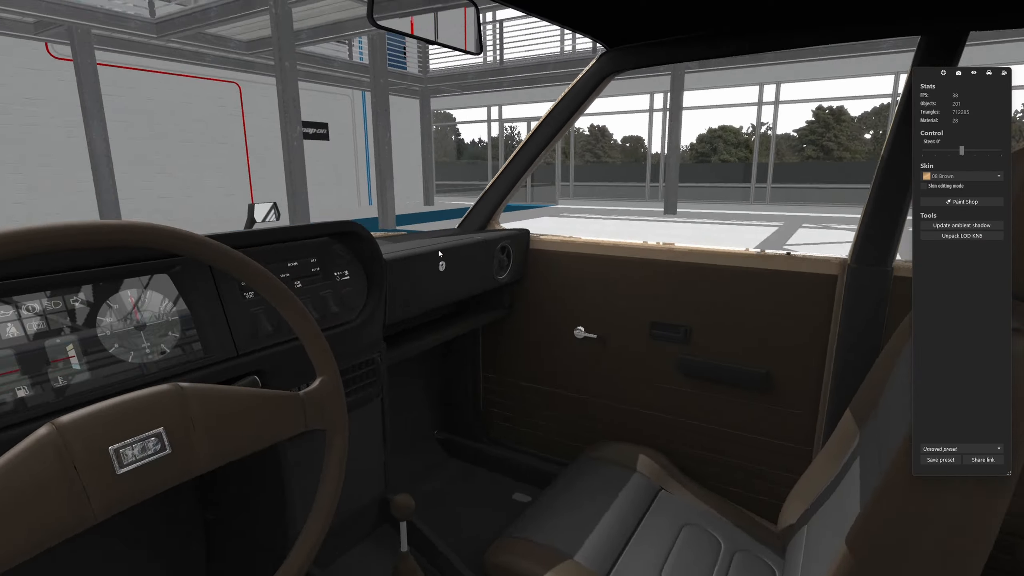
drag(439, 248, 568, 299)
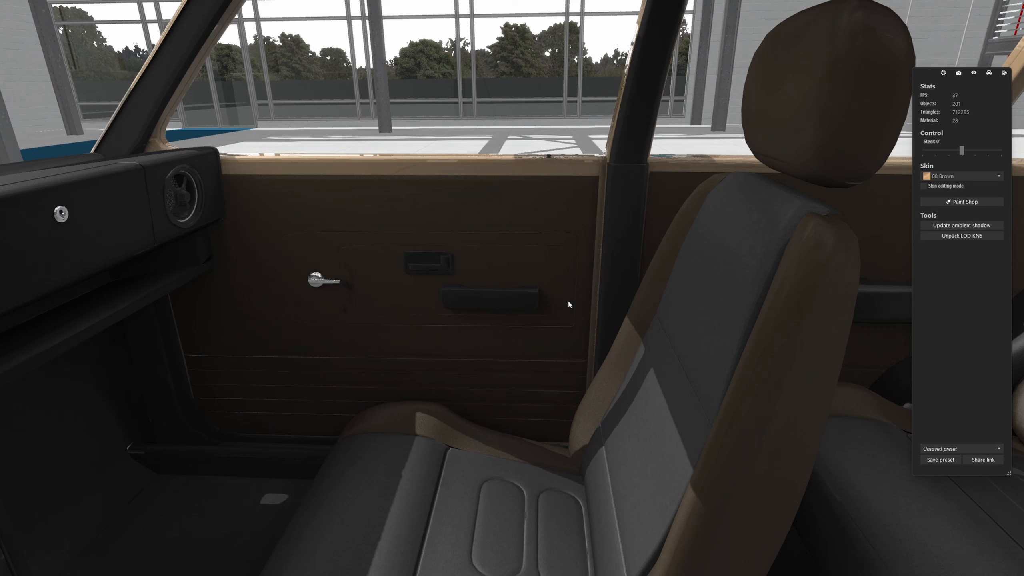
click(799, 329)
click(1000, 97)
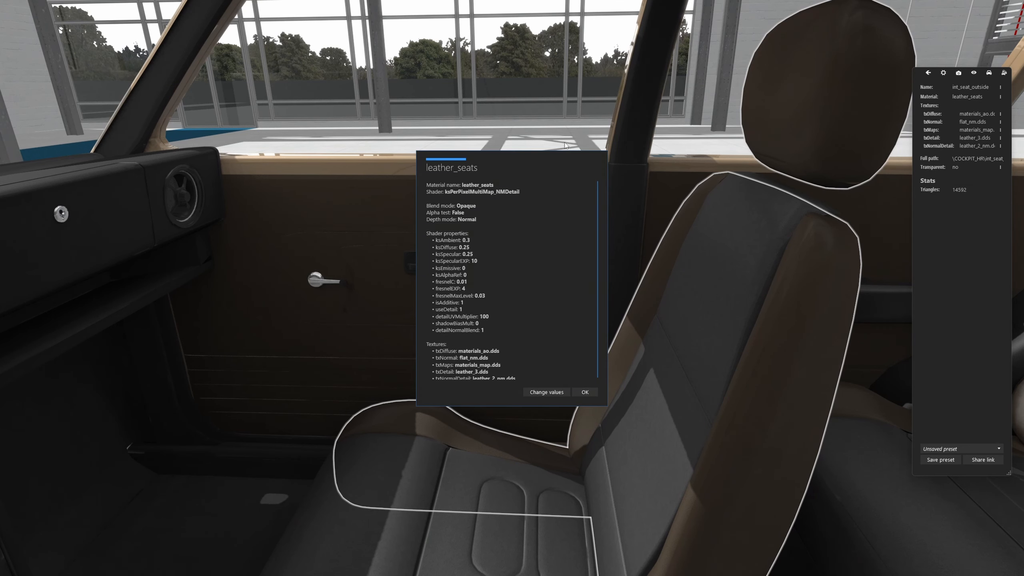
drag(565, 145, 796, 135)
key(alt+Tab)
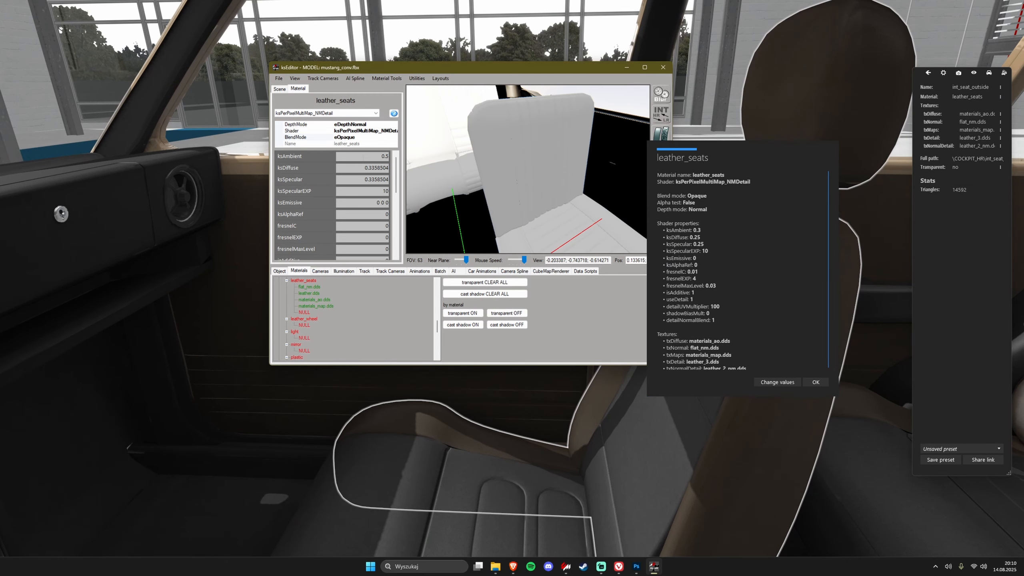
Set leather_seats' ksAmbient to 0.3, ksDiffuse and ksSpecular to 0.25, and ksSpecularEXP to 10
double_click(363, 156)
text(0.3)
key(Tab)
text(0.25)
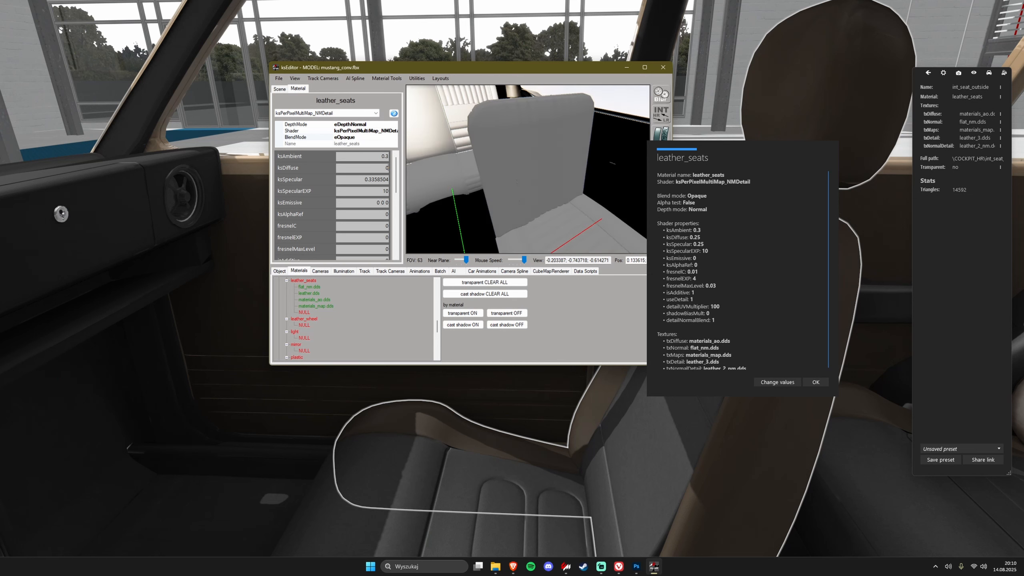
key(Tab)
text(0.25)
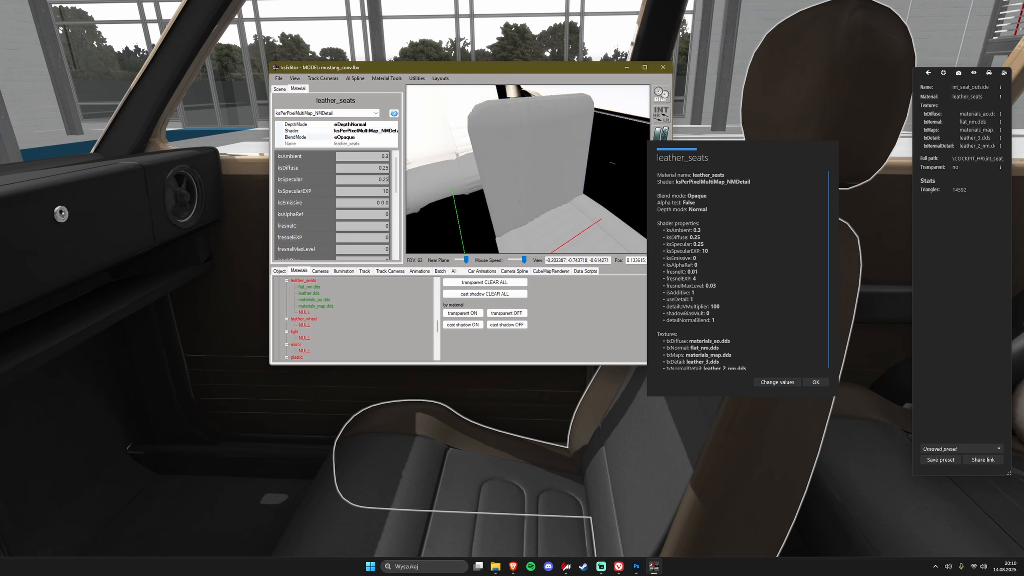
key(Tab)
text(10)
Set leather_seats' fresnelC to 0.01, fresnelEXP to 4, fresnelMaxLevel to 0.03 and isAdditive to 1
text(0.01)
key(Tab)
text(4.03)
key(Tab)
text(1)
key(Tab)
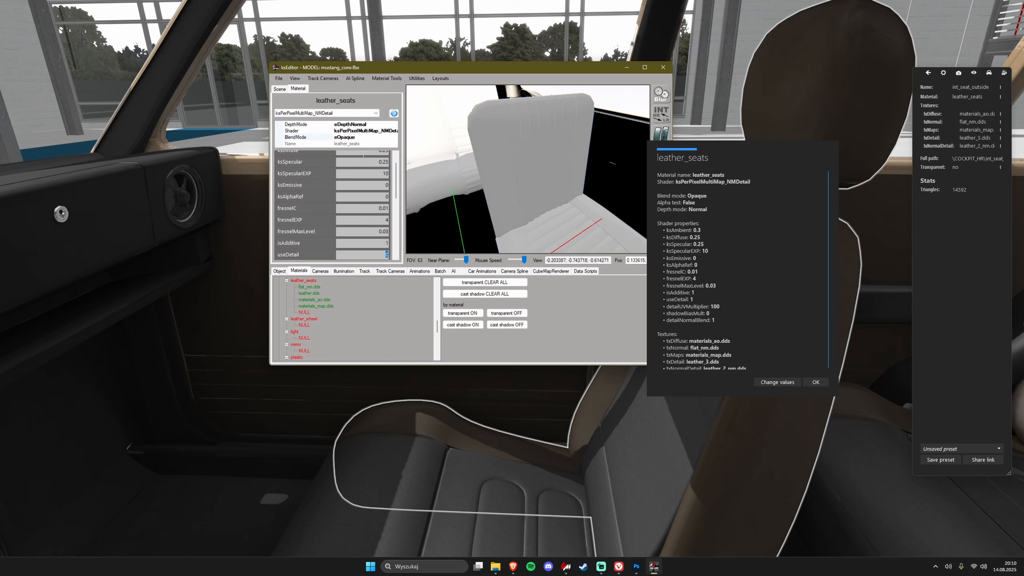
Set useDetail to 1, detailUVMultiplier to 100 and detailNormalBlend to 1 for leather_seats, and check the seat surface up close
text(1)
key(Tab)
text(100)
key(Tab)
key(Tab)
text(1)
key(Tab)
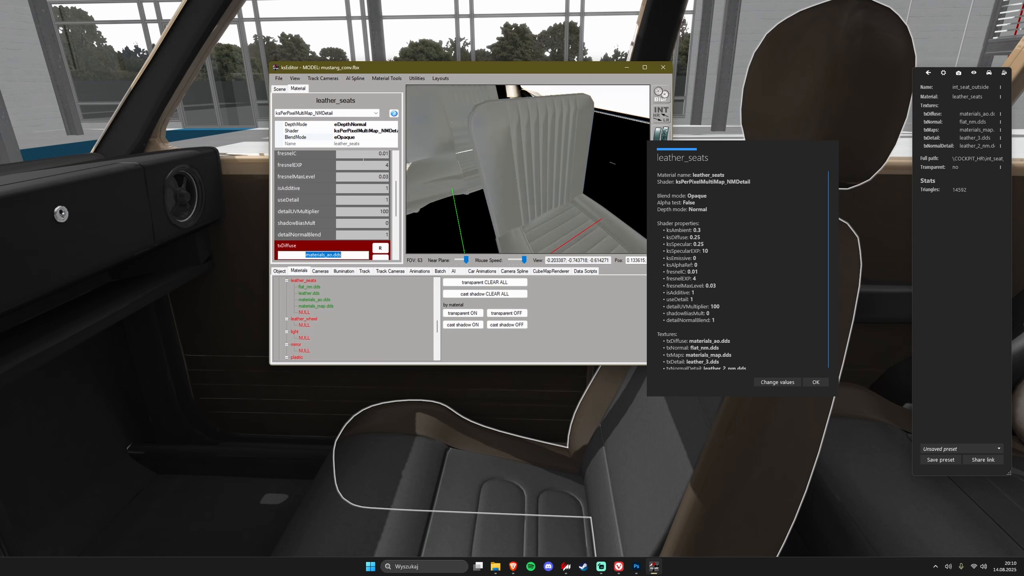
drag(498, 203, 580, 192)
key(w)
scroll(553, 195, up, 8)
Add leather_2_nm.dds to the texture folder, assign it as leather_seats' txNormalDetail texture and check the leather grain on the seat back
scroll(377, 246, down, 5)
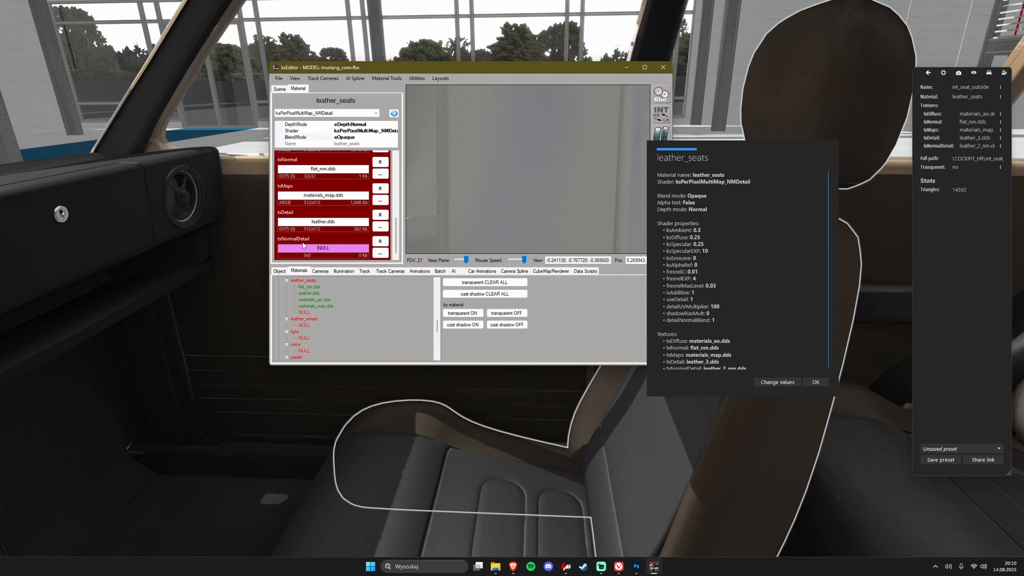
click(379, 253)
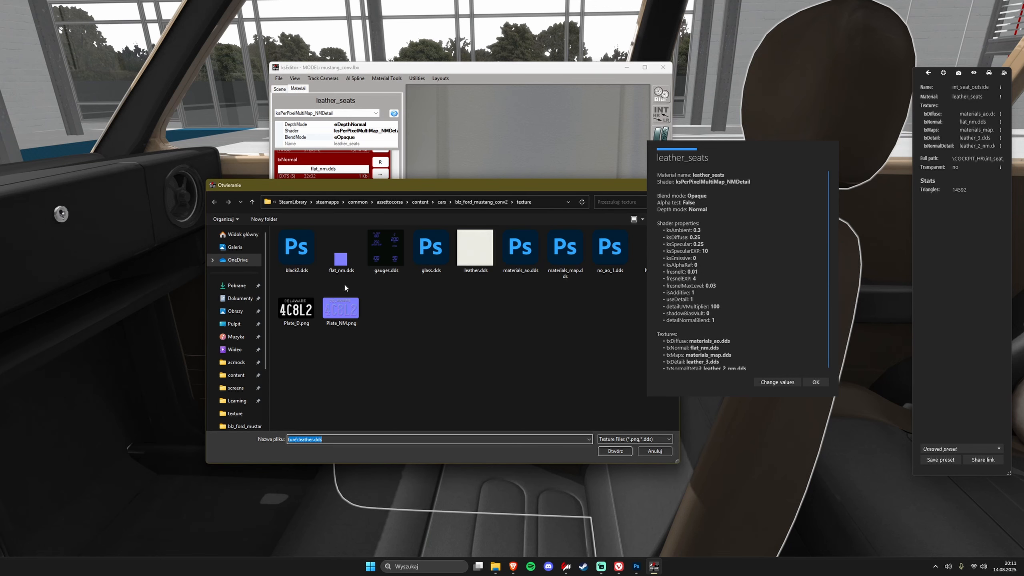
click(475, 248)
drag(483, 185, 405, 172)
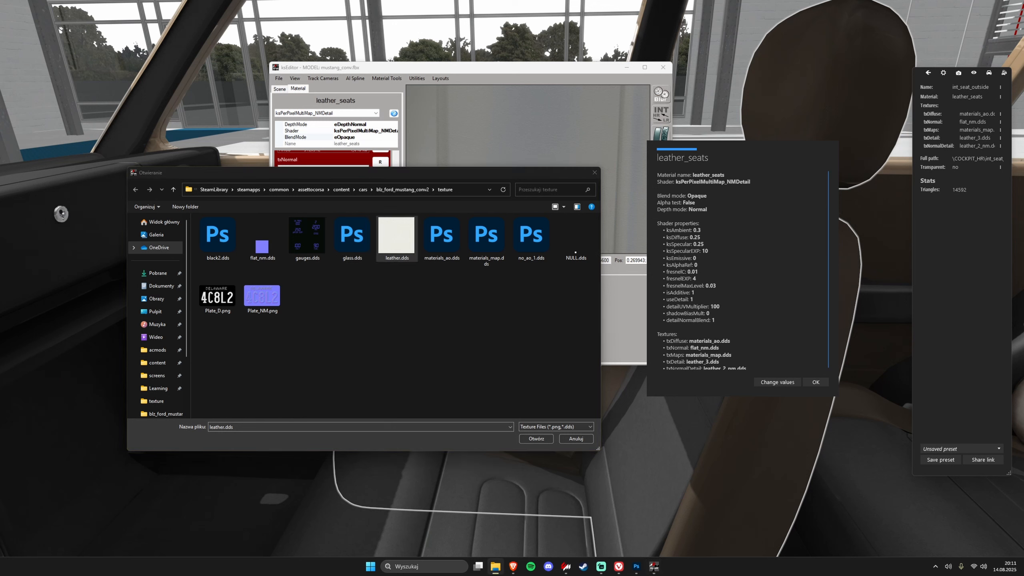
click(439, 240)
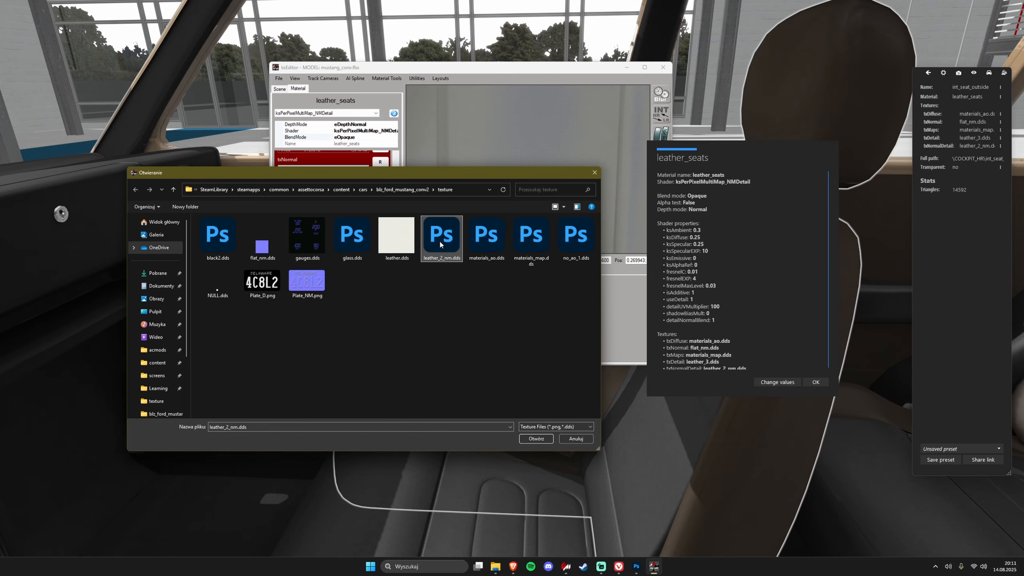
double_click(440, 242)
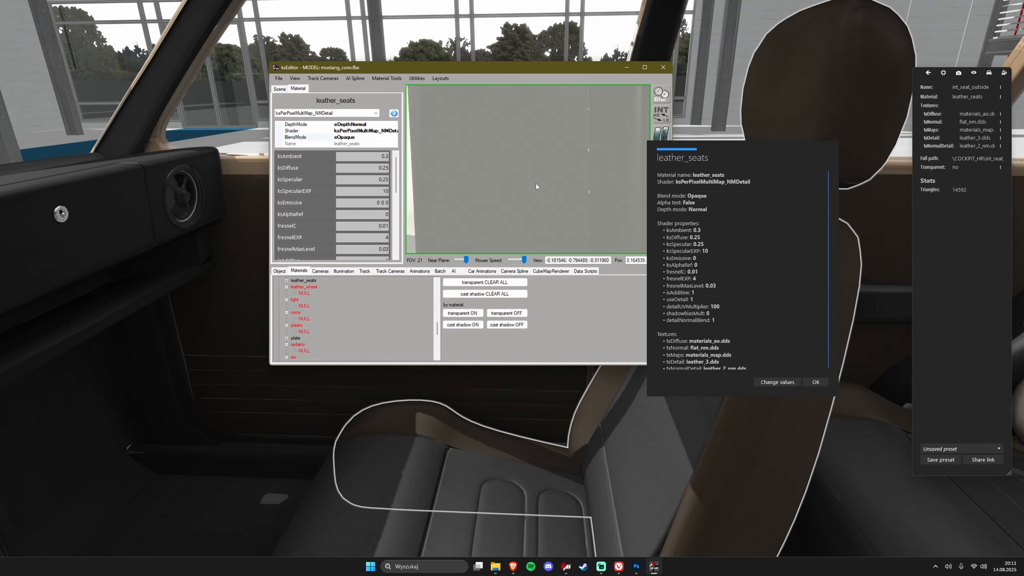
scroll(528, 184, up, 2)
scroll(528, 184, down, 3)
drag(528, 184, 563, 199)
scroll(539, 195, down, 2)
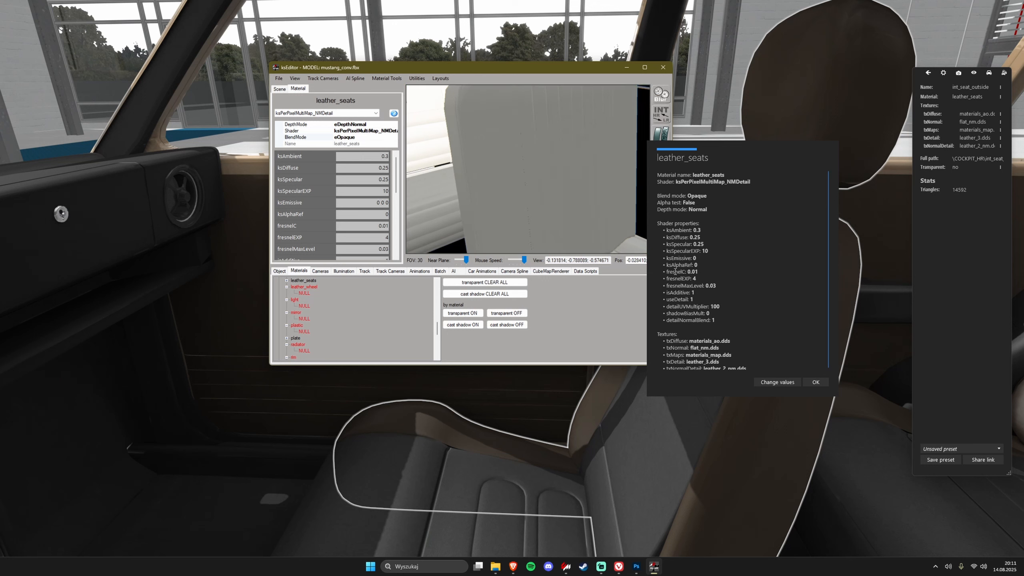
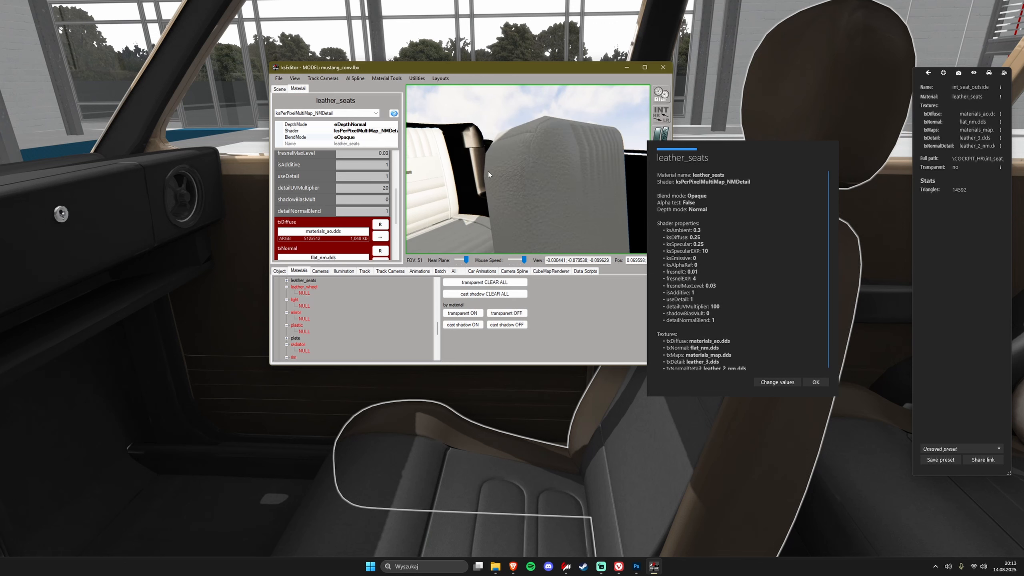
Set leather_seats' detailNormalBlend to 1 while comparing the headrest's grain, and check the seats from further away
scroll(488, 172, up, 5)
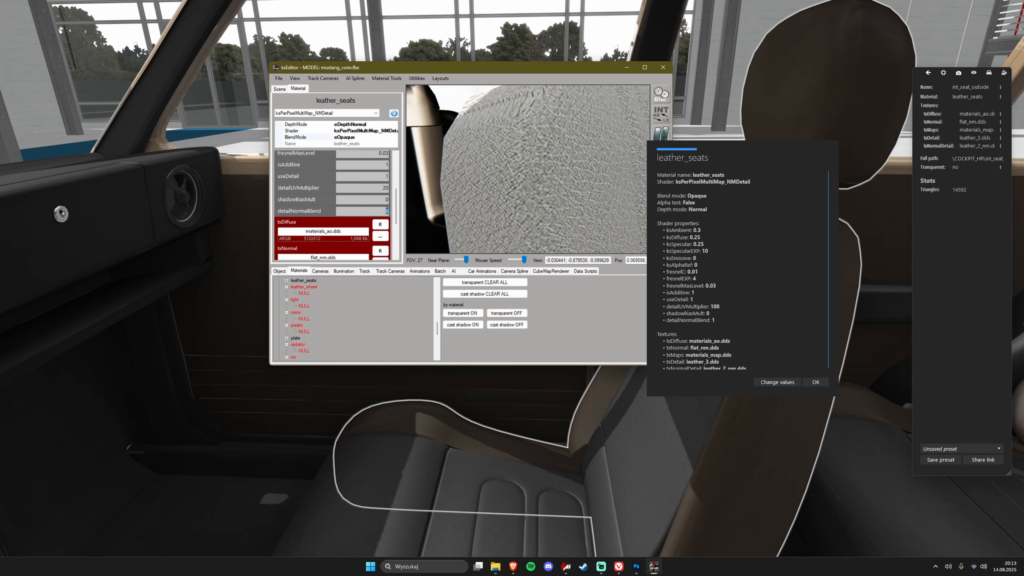
text(11)
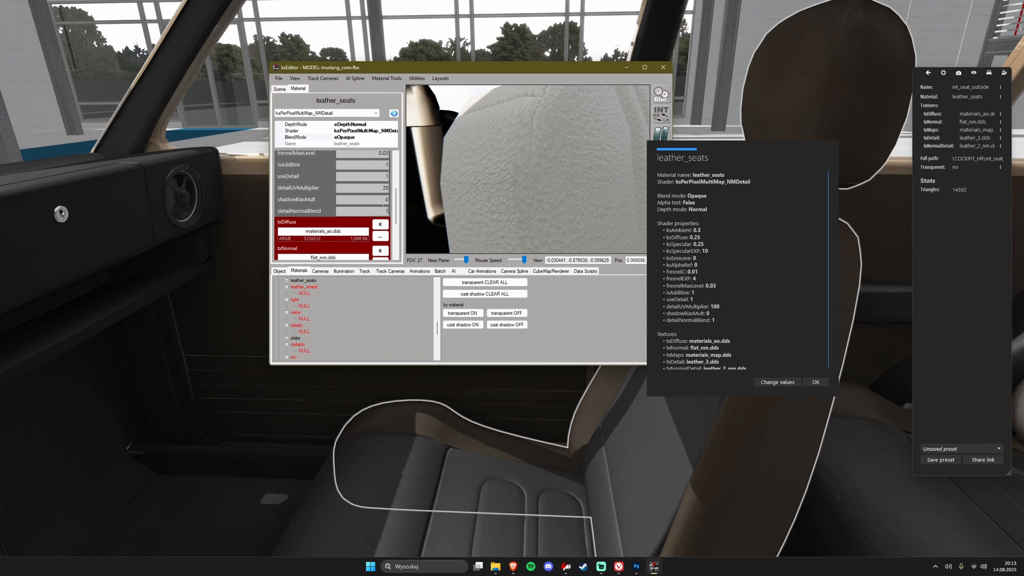
scroll(524, 180, down, 5)
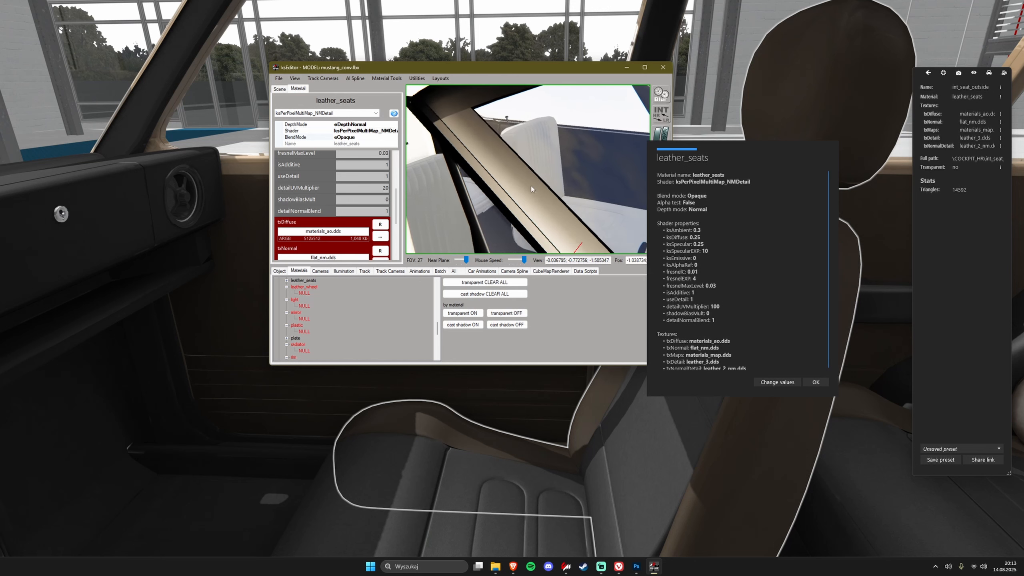
drag(531, 185, 516, 162)
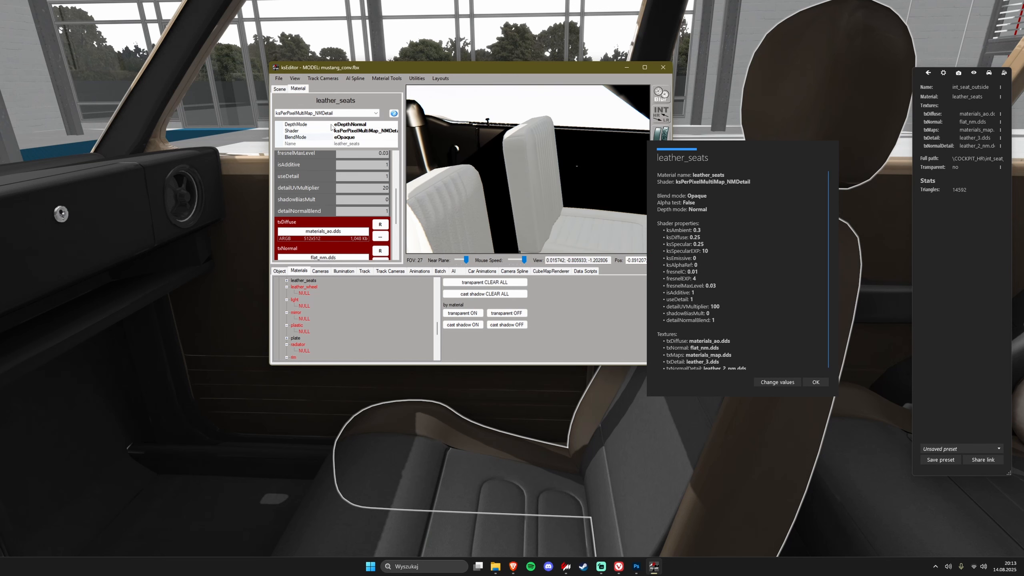
drag(428, 179, 510, 174)
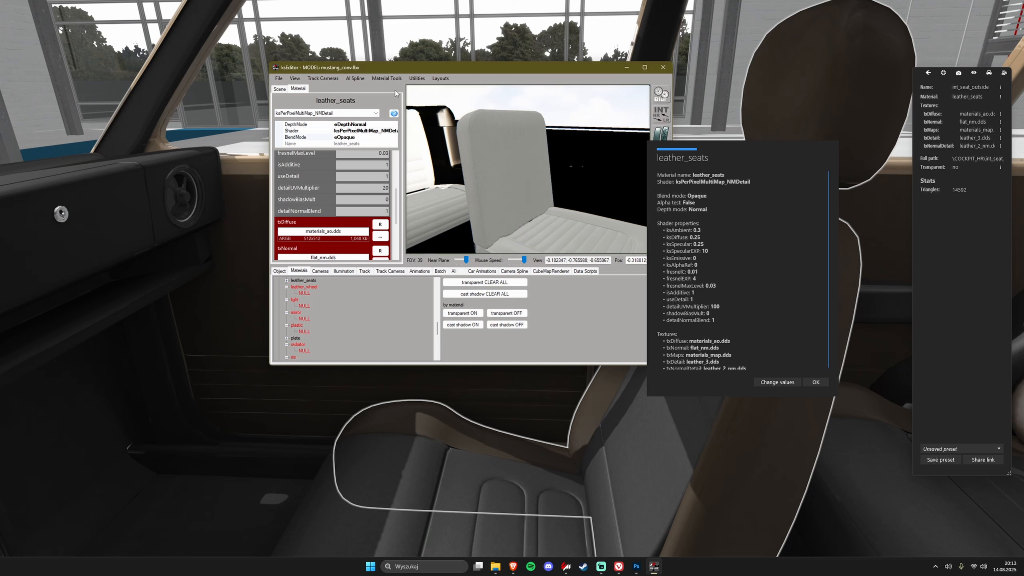
Copy the leather_seats material and select the interior part that uses the leather_b material
click(387, 79)
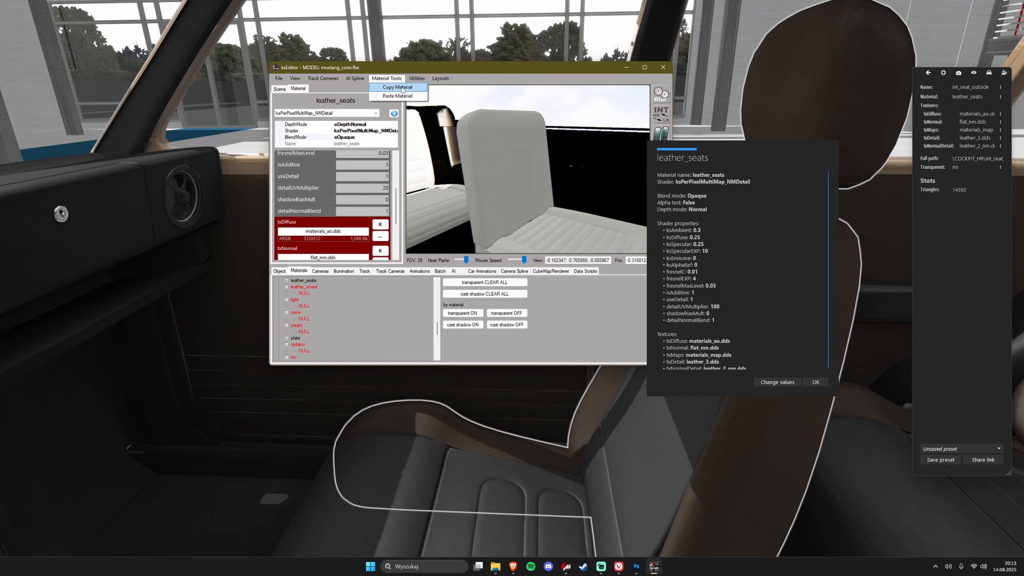
click(397, 87)
click(612, 165)
mouse_move(540, 167)
mouse_down()
mouse_move(585, 167)
mouse_move(558, 163)
mouse_up()
click(588, 166)
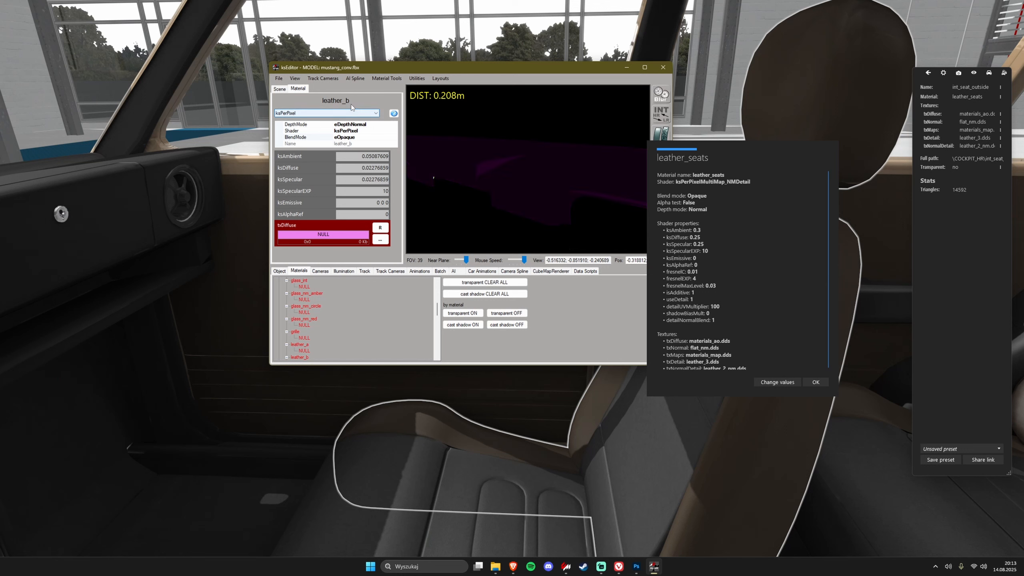
Change leather_b's shader to ksPerPixelMultiMap_NMDetail and paste the copied material values onto it
click(323, 113)
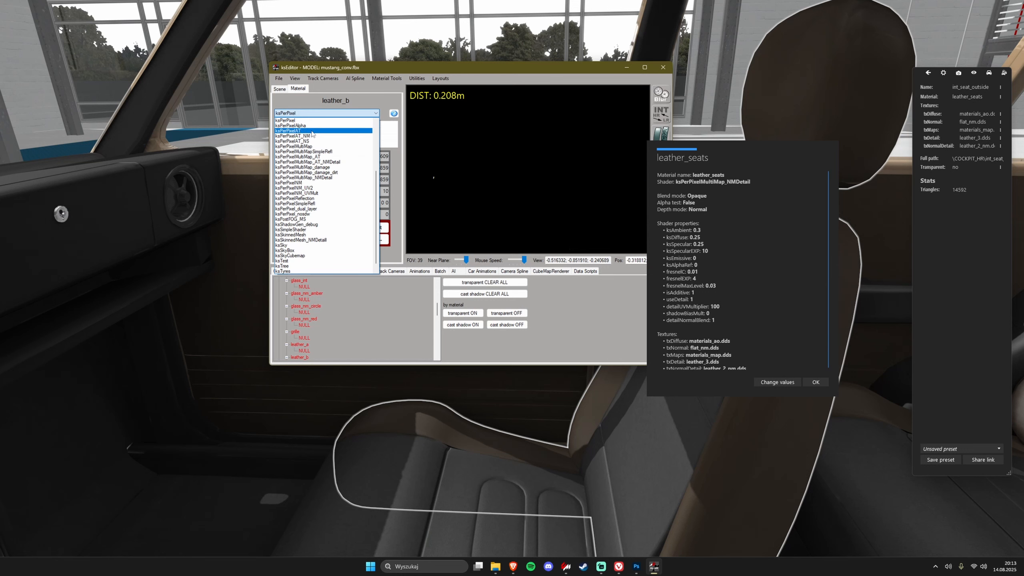
click(340, 178)
click(395, 83)
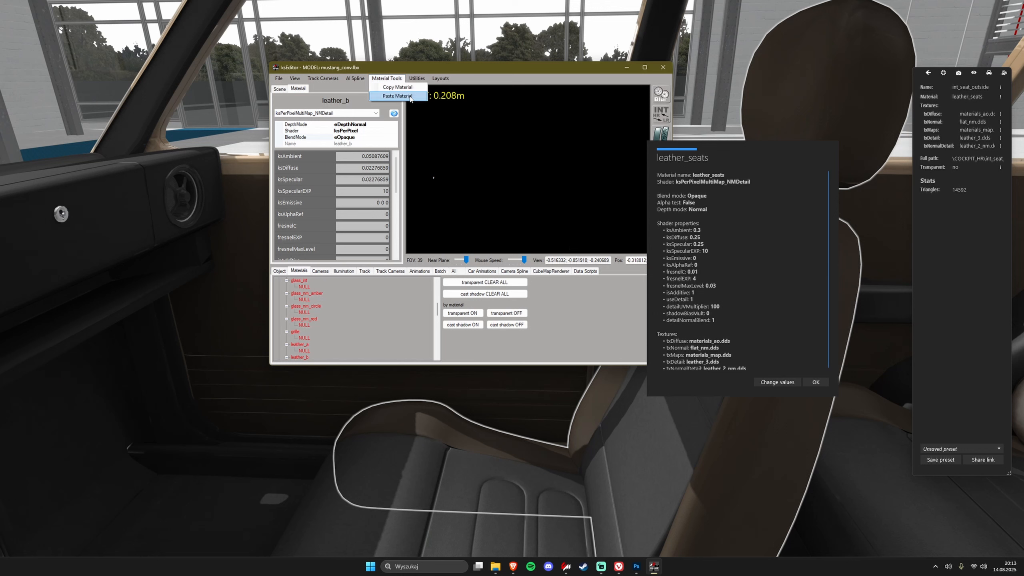
click(398, 98)
click(529, 311)
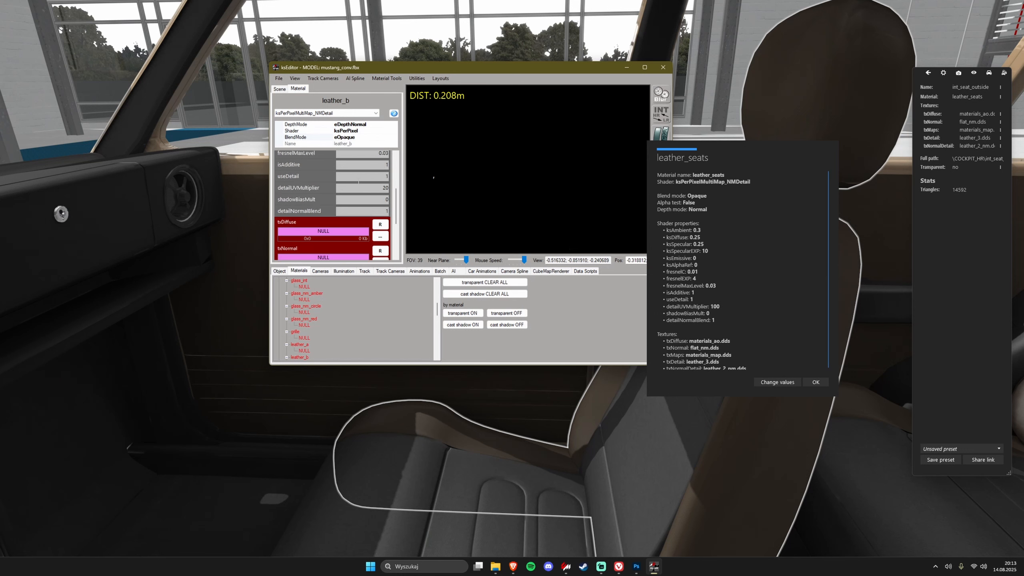
Assign materials_ao.dds as the txDiffuse texture of leather_b
scroll(357, 260, down, 3)
click(380, 238)
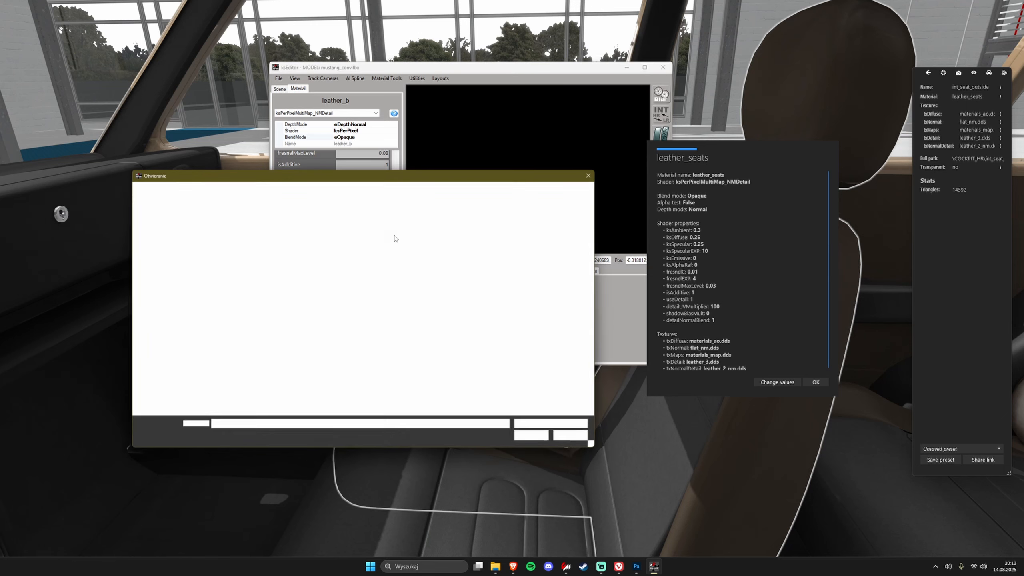
click(347, 242)
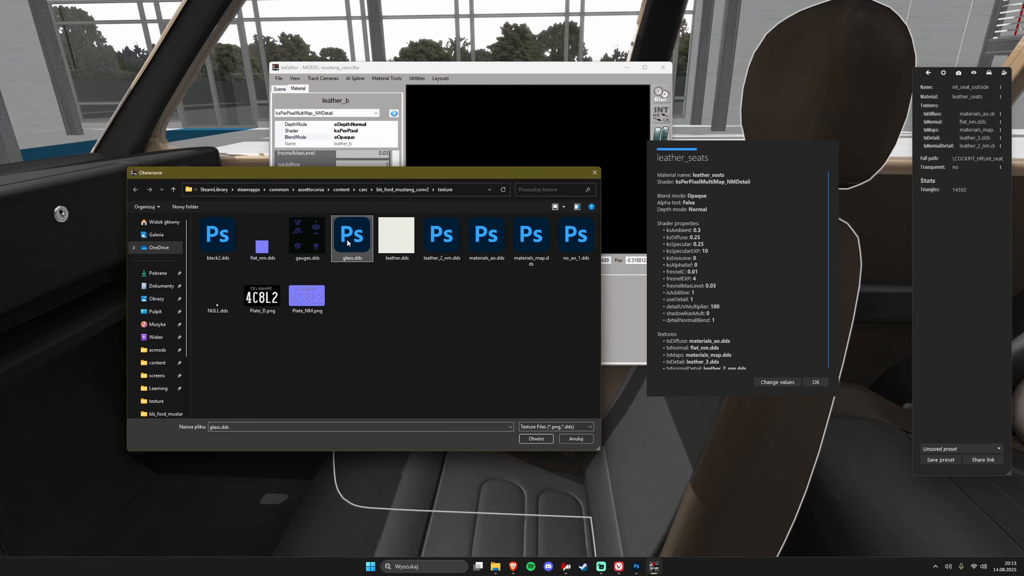
key(m)
double_click(490, 239)
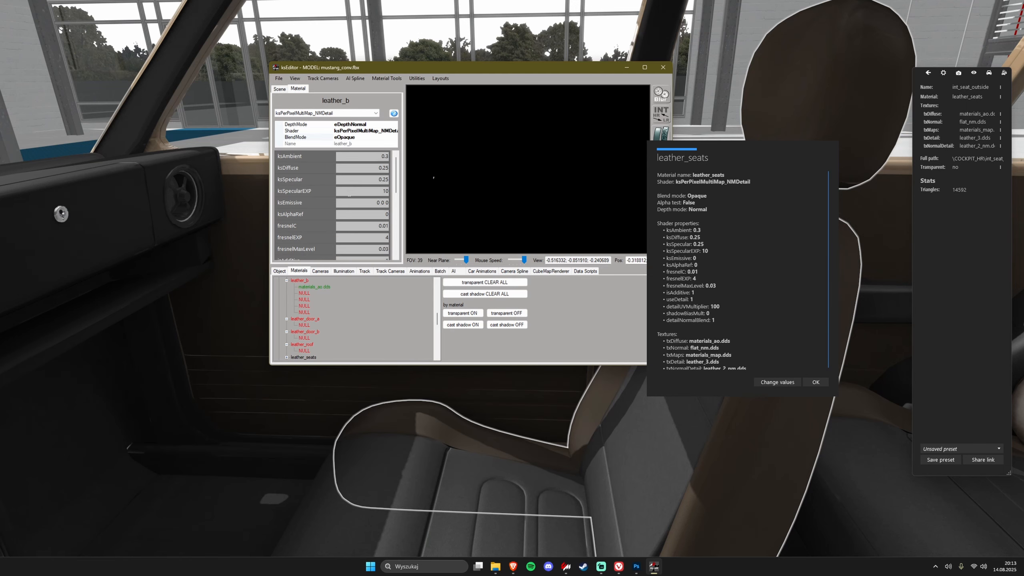
Assign materials_map.dds as leather_b's txMaps texture and flat_nm.dds as its txNormal texture
scroll(330, 186, down, 3)
click(380, 200)
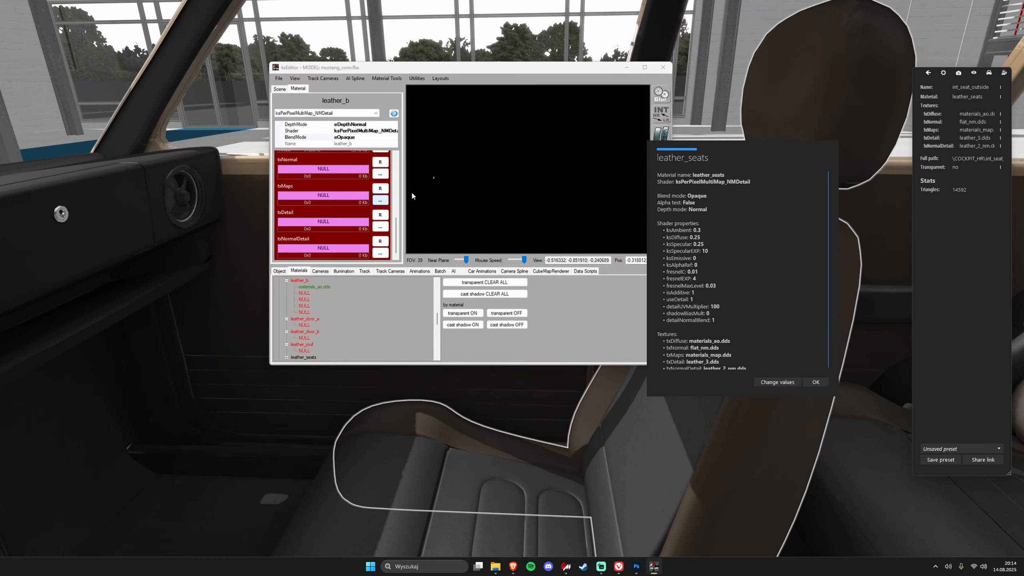
click(526, 228)
double_click(538, 237)
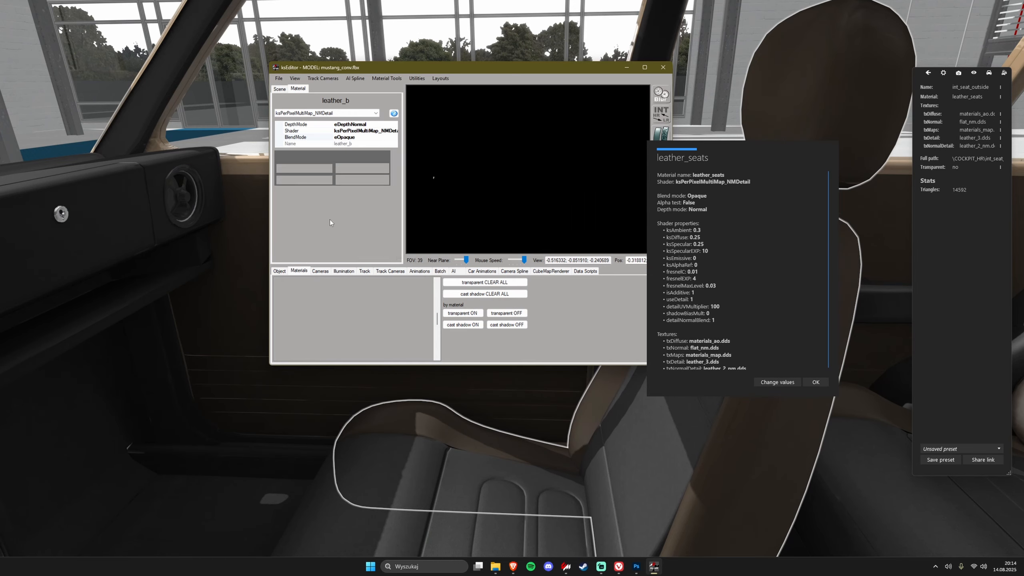
click(380, 174)
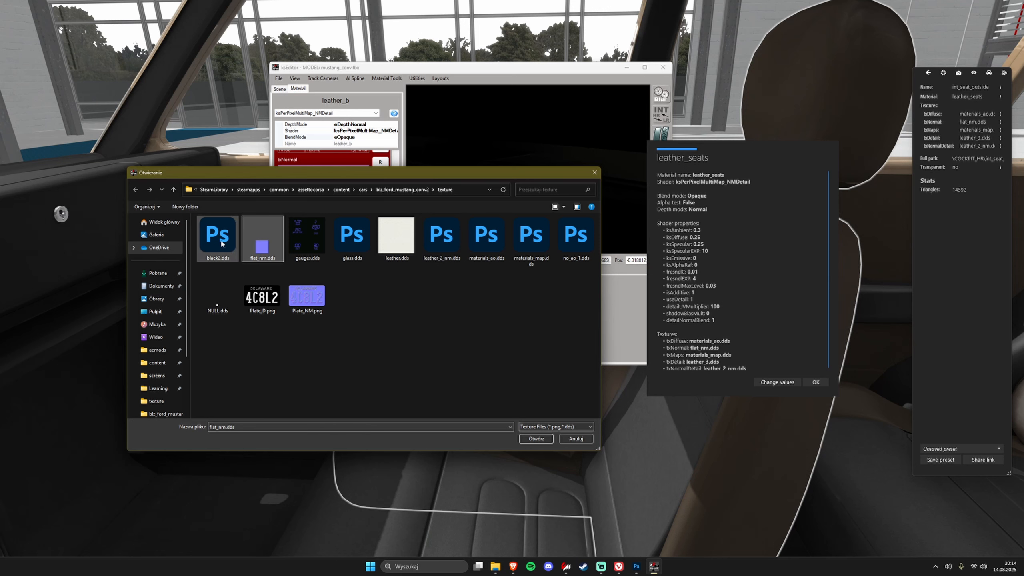
double_click(272, 250)
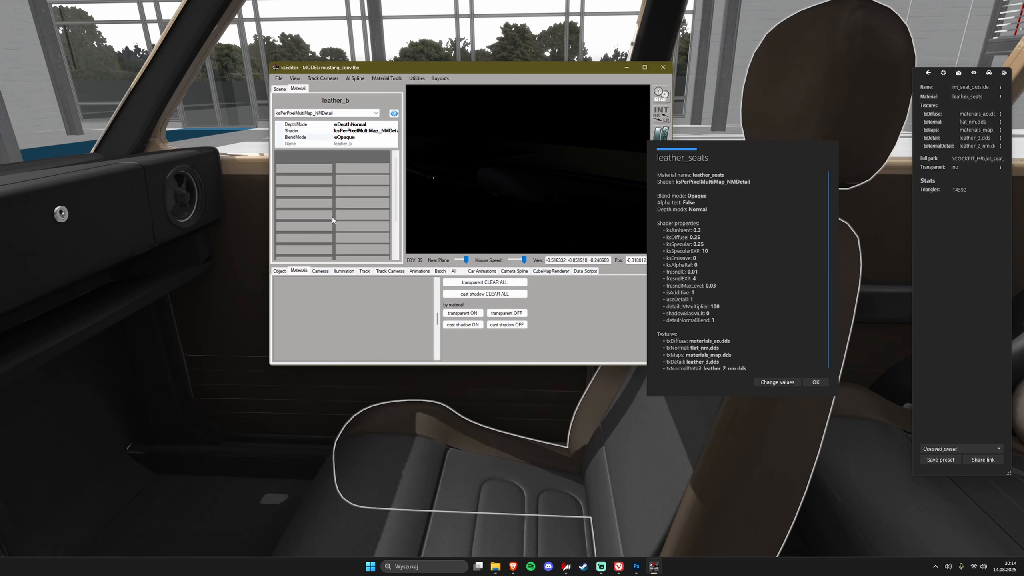
Assign leather_2_nm.dds as leather_b's txNormalDetail texture
scroll(369, 220, down, 2)
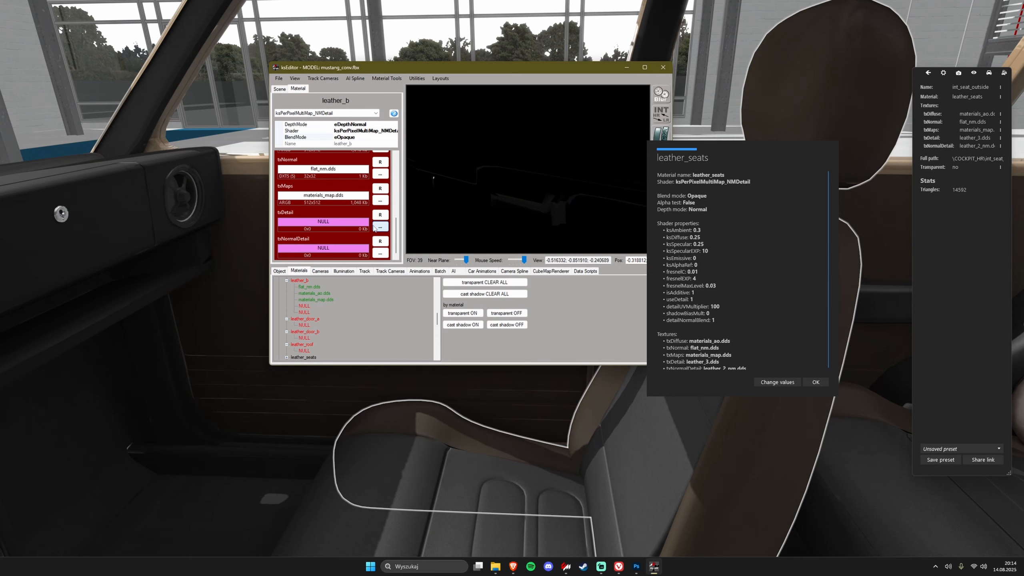
click(379, 252)
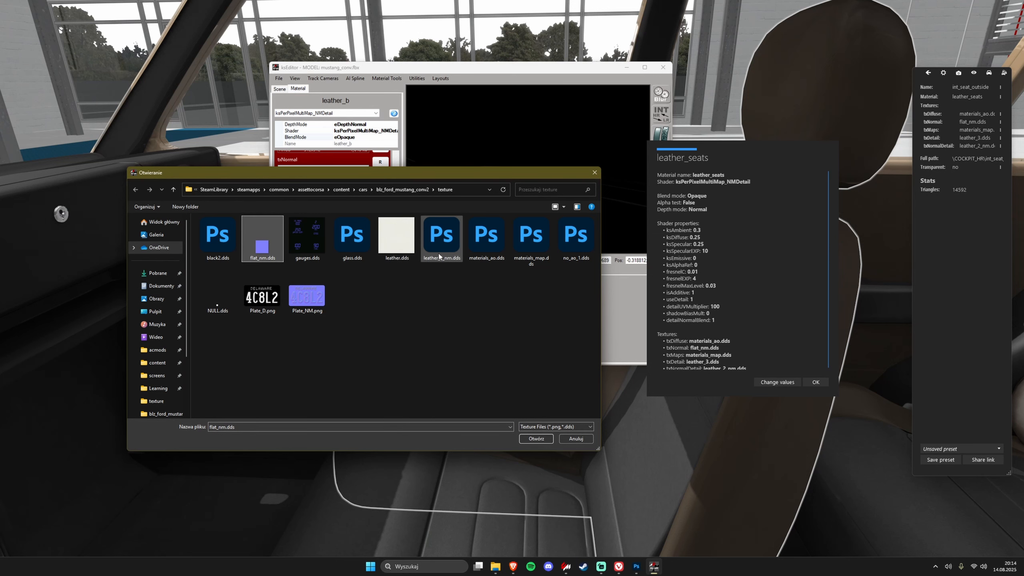
double_click(452, 252)
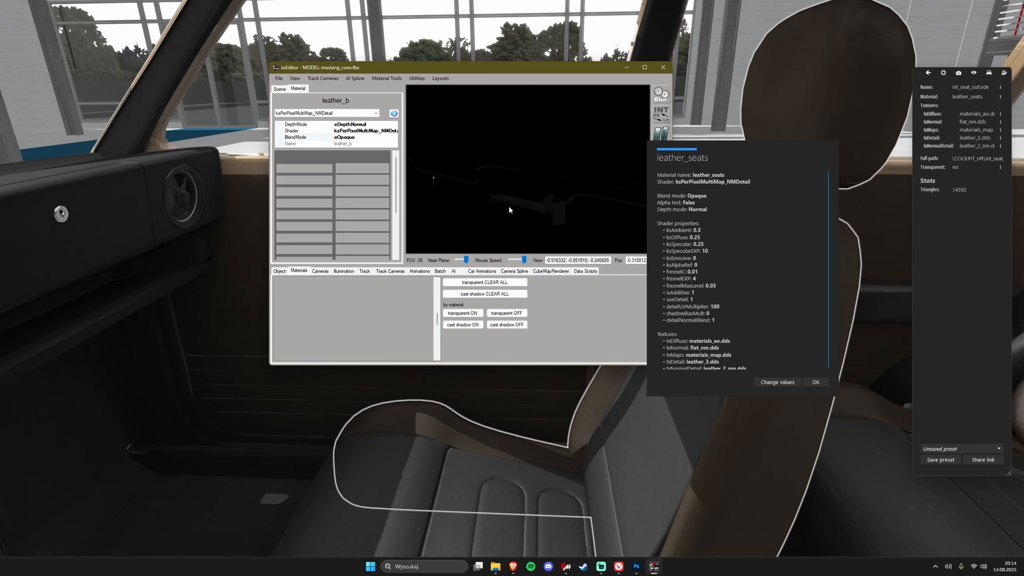
Assign leather.dds as leather_b's txDetail texture
drag(508, 204, 475, 216)
scroll(361, 208, down, 6)
click(380, 227)
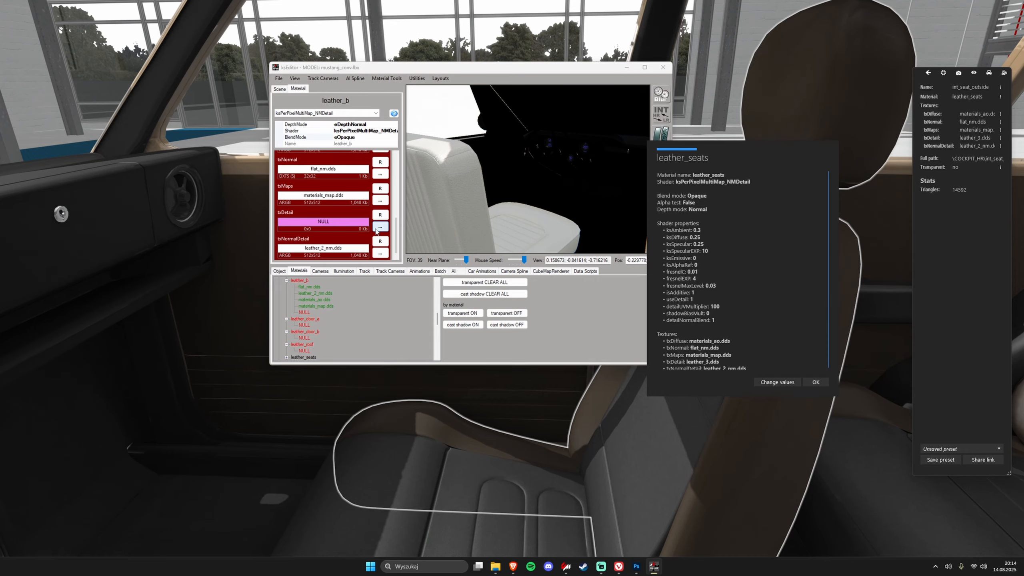
double_click(396, 236)
drag(542, 197, 581, 151)
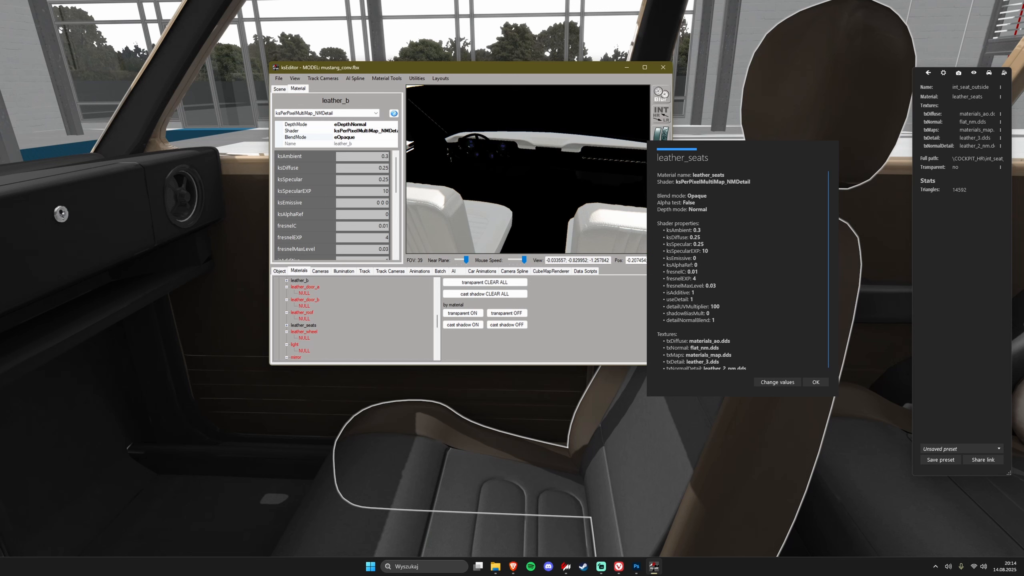
Duplicate leather.dds as leather_2.dds in the texture folder and assign the copy as leather_b's txDetail texture
scroll(382, 228, down, 3)
scroll(386, 229, down, 3)
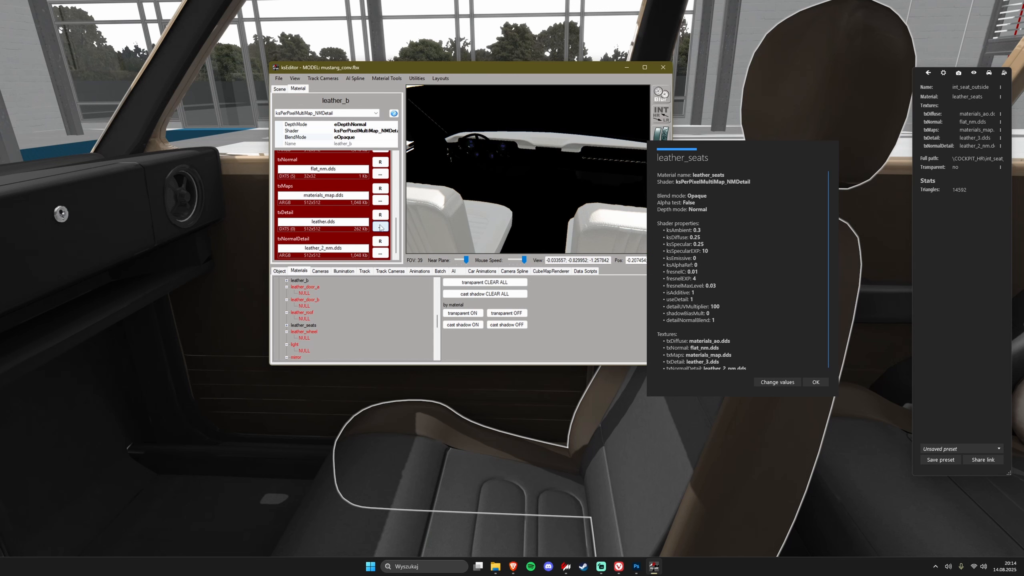
scroll(385, 228, down, 2)
click(380, 228)
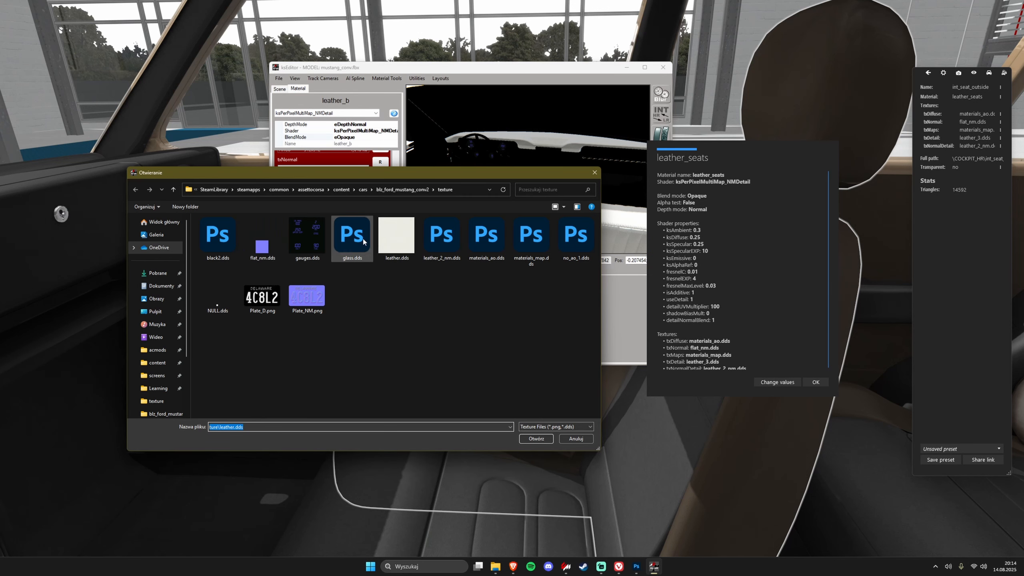
click(398, 248)
key(ctrl+v)
key(F2)
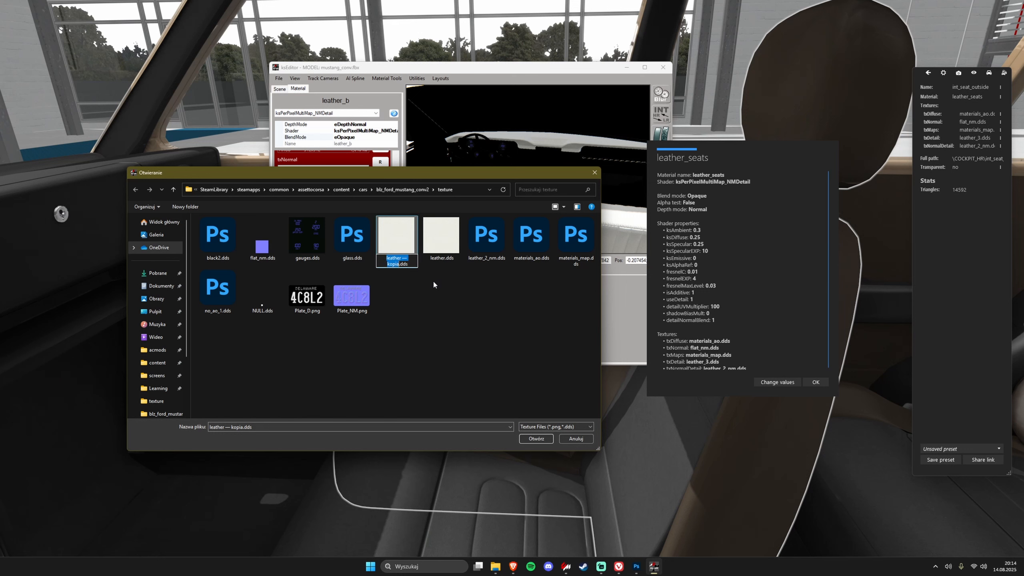
text(leather_2)
key(Return)
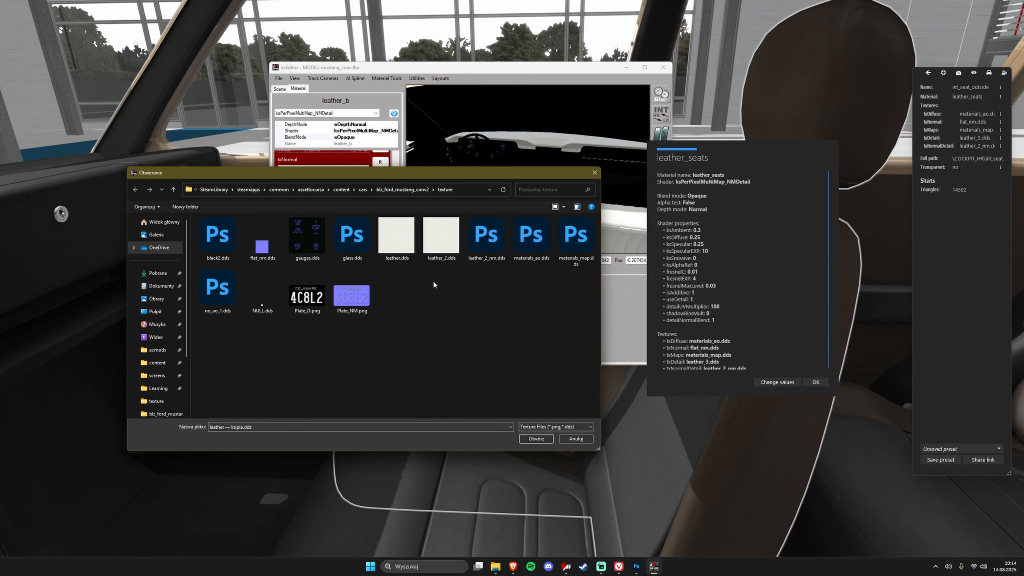
double_click(457, 244)
drag(528, 206, 502, 211)
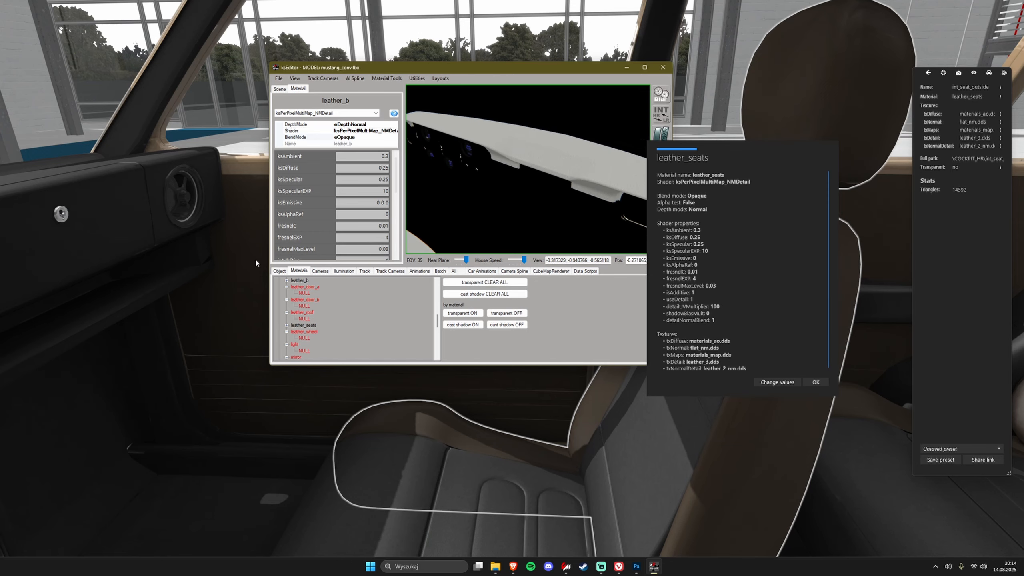
Leave the current showroom and car selection in Content Manager and open the Ford Mustang Convertible in the custom showroom
drag(256, 261, 166, 284)
scroll(167, 285, down, 2)
key(Escape)
key(Escape)
click(729, 180)
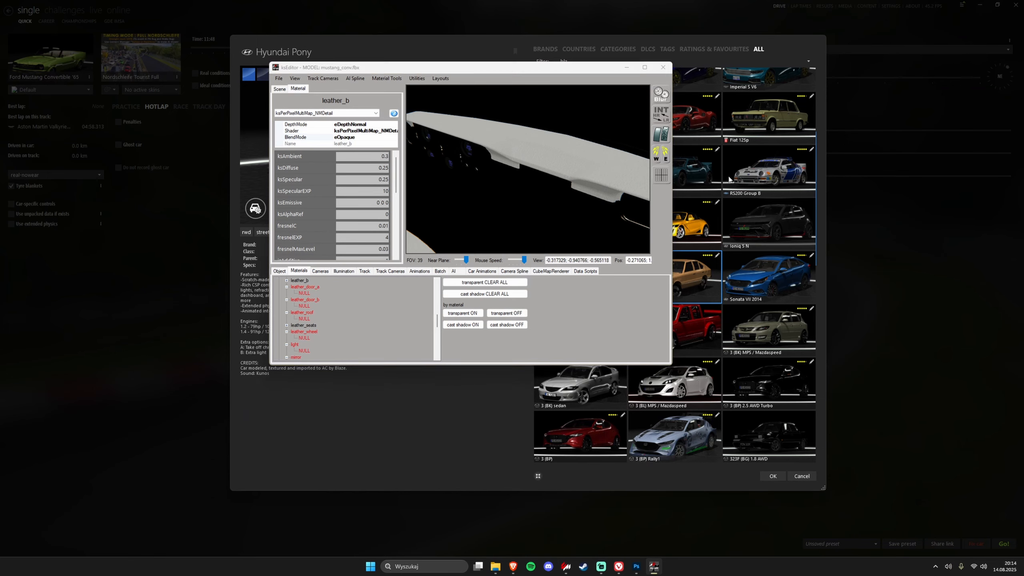
click(696, 293)
click(580, 171)
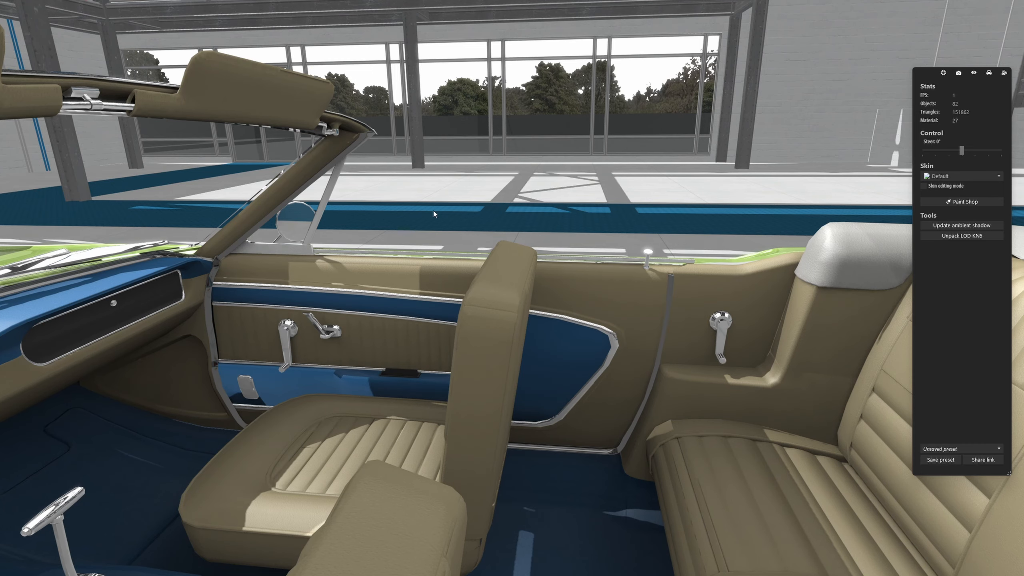
Open the Paint Shop from the Mustang's interior and try the dark grey #282826 as the Leather colour
drag(434, 215, 298, 254)
scroll(350, 251, up, 3)
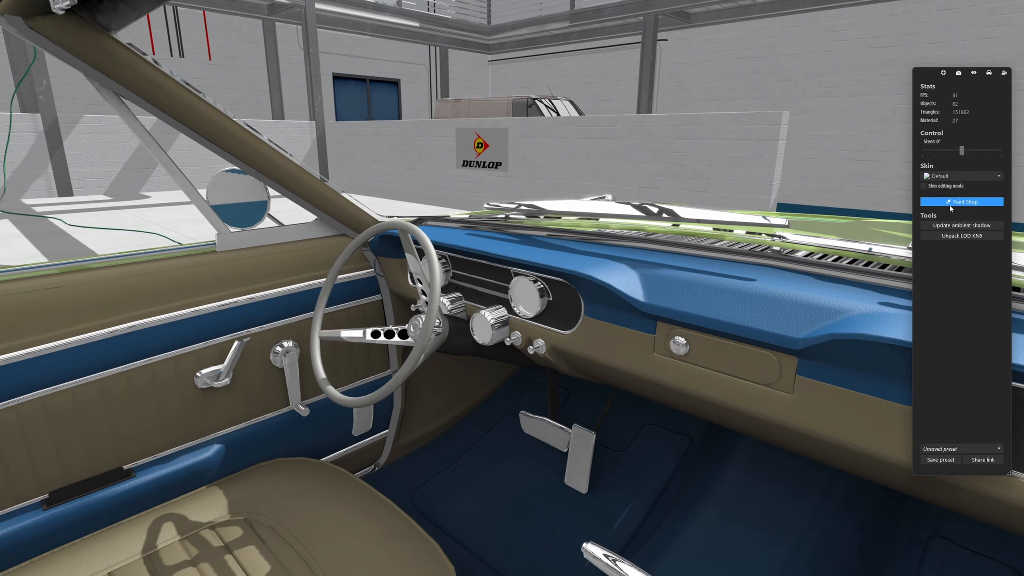
click(962, 201)
scroll(546, 276, down, 3)
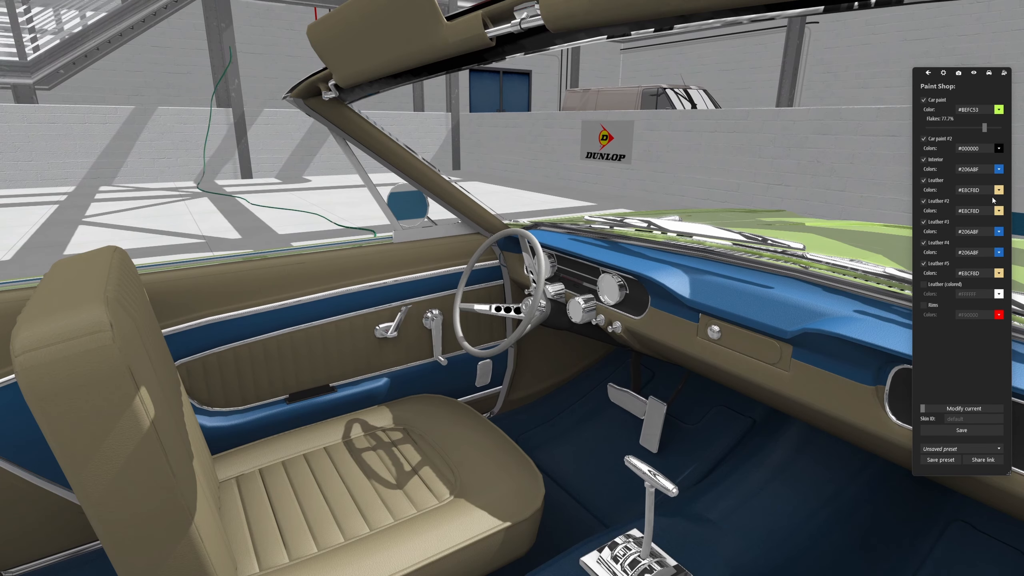
click(999, 189)
click(913, 240)
drag(915, 245, 841, 284)
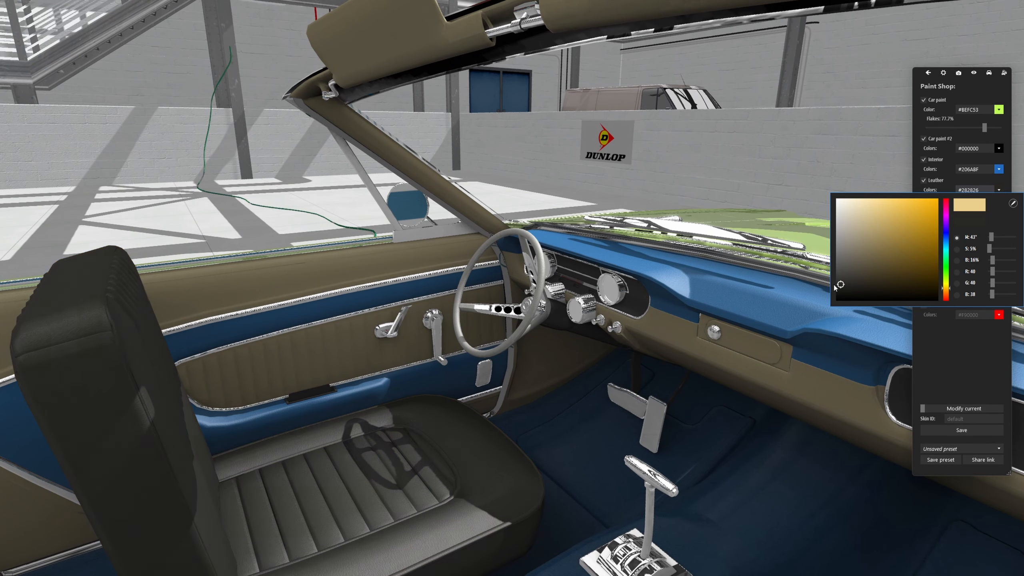
Try the magenta #BC2092 as the Leather #3 colour on the dashboard and leave the Paint Shop
click(999, 170)
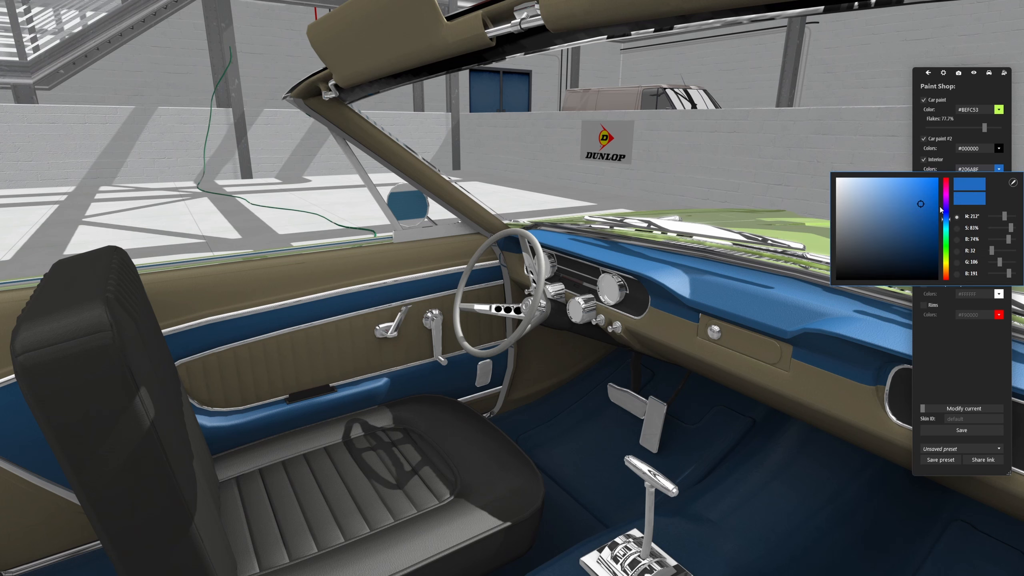
click(999, 169)
click(999, 232)
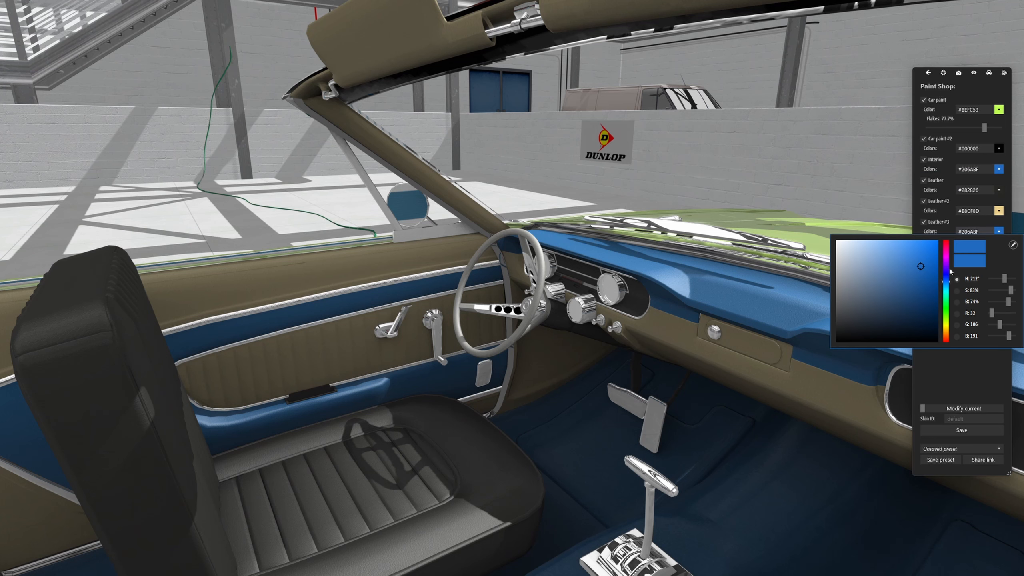
drag(946, 266, 944, 248)
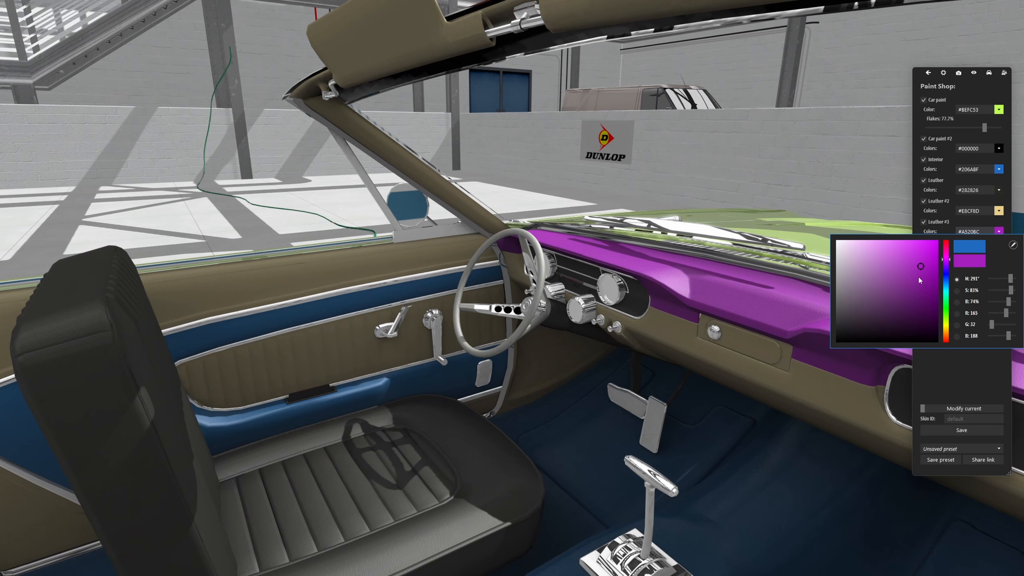
click(948, 253)
click(949, 234)
scroll(661, 283, down, 6)
drag(661, 283, 749, 302)
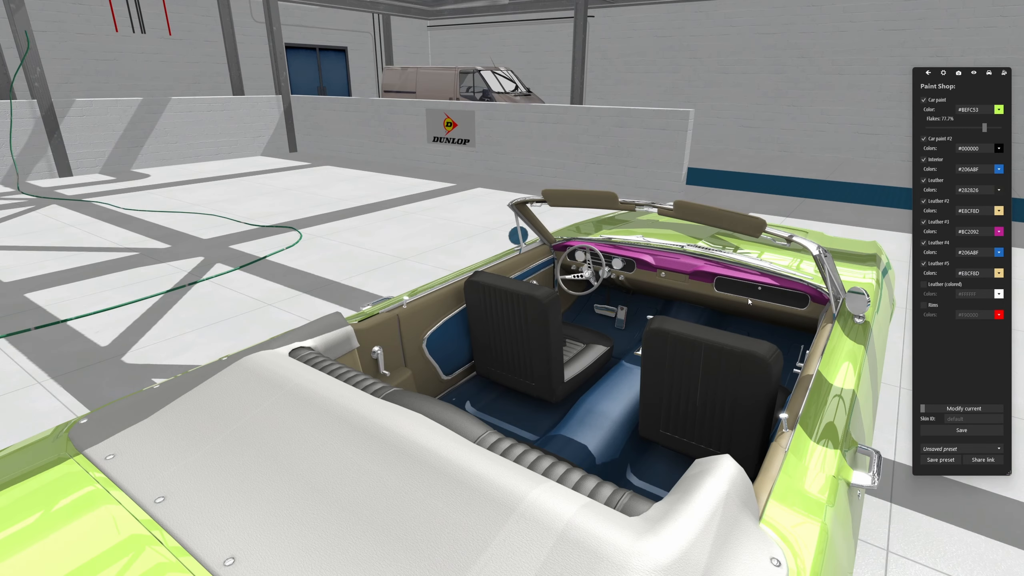
click(928, 74)
Select the Mustang's seats and inspect their leather_2_nm.dds and materials_map.dds textures
click(549, 333)
click(540, 353)
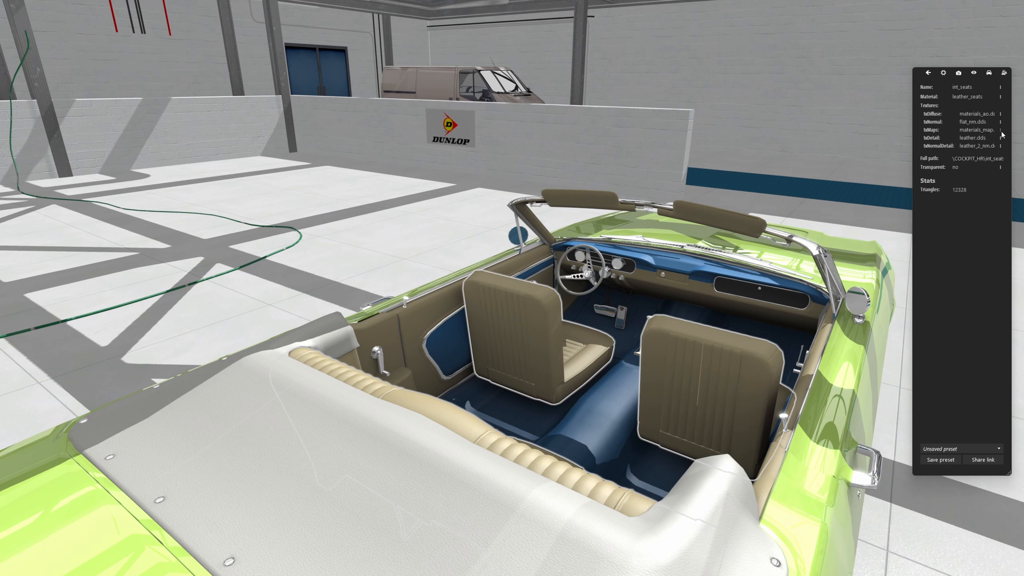
click(1000, 146)
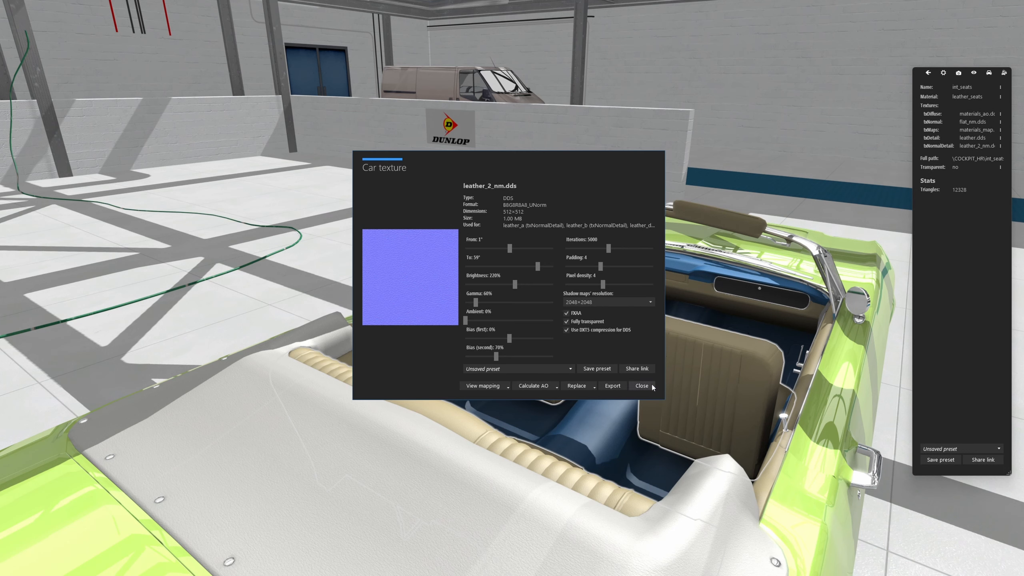
click(642, 386)
click(1000, 131)
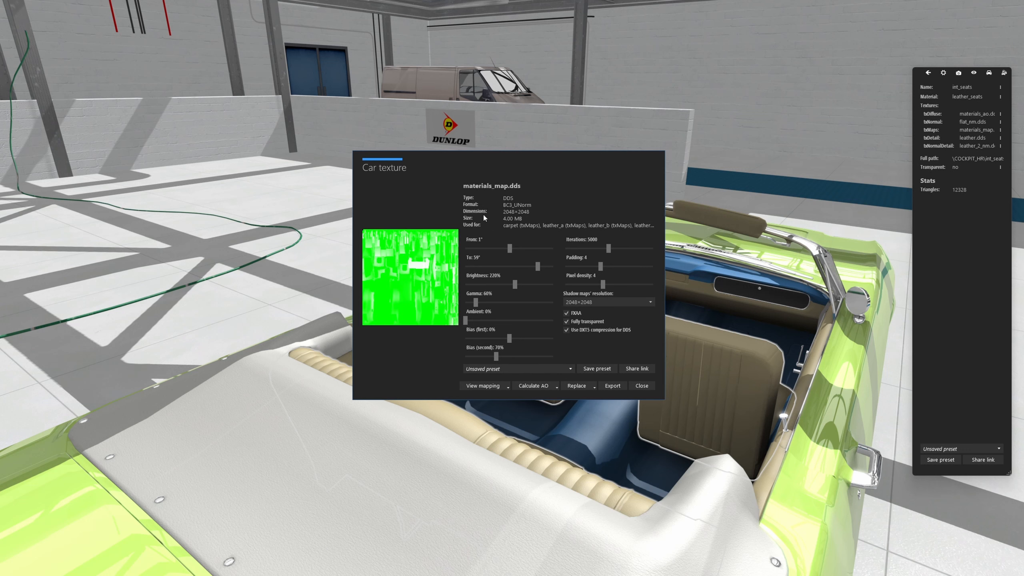
click(642, 386)
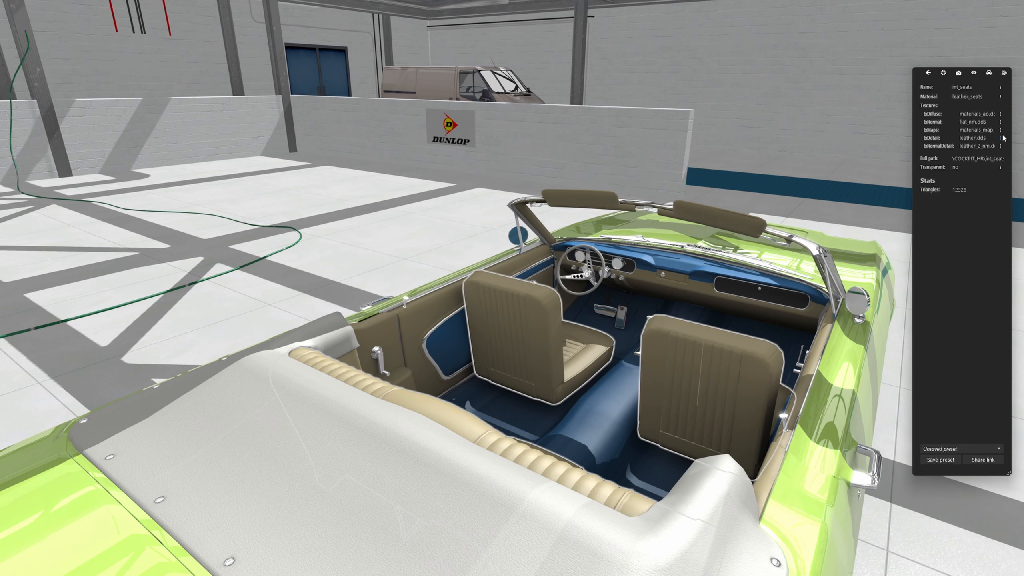
Select the blue leather dashboard part to inspect which textures its material uses
click(665, 258)
click(691, 263)
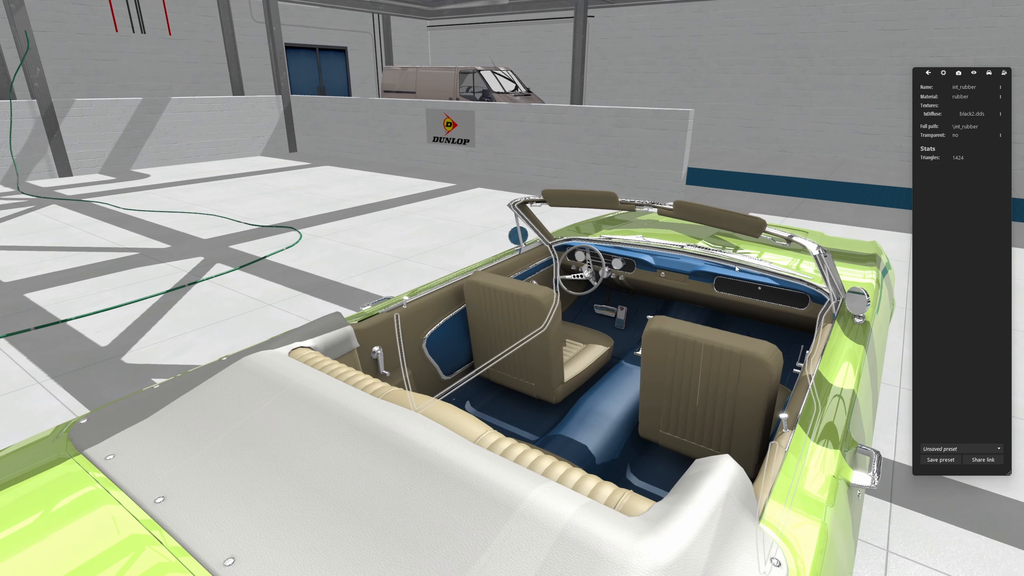
click(724, 273)
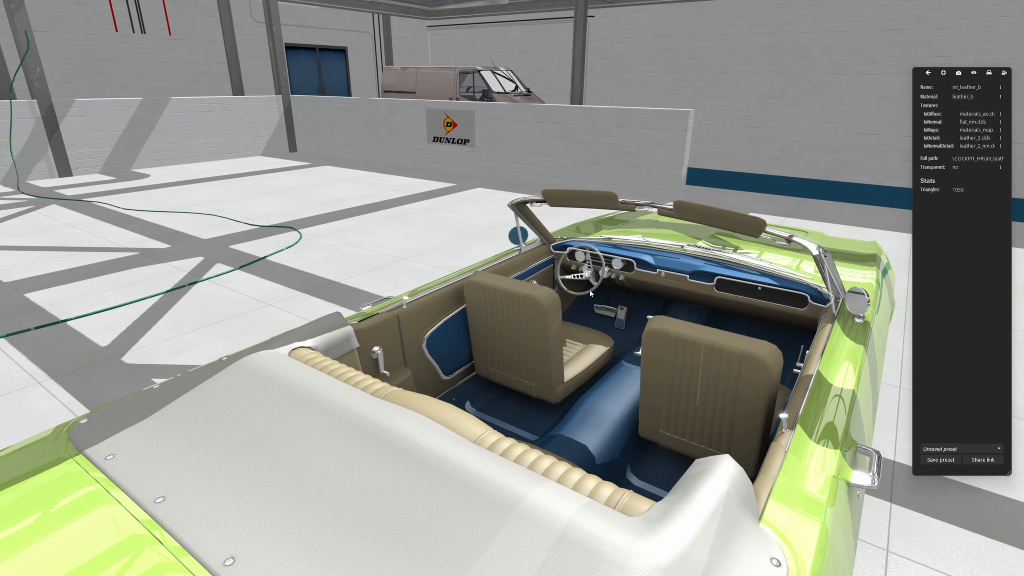
Select the green car body from outside and examine its carpaint_a material's textures up close
drag(161, 268, 208, 305)
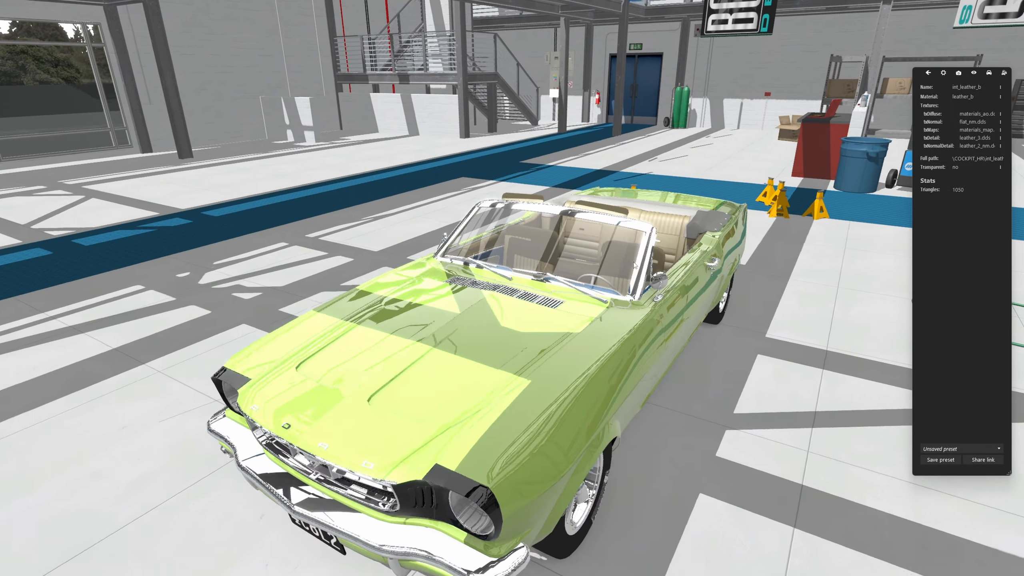
drag(633, 261, 614, 256)
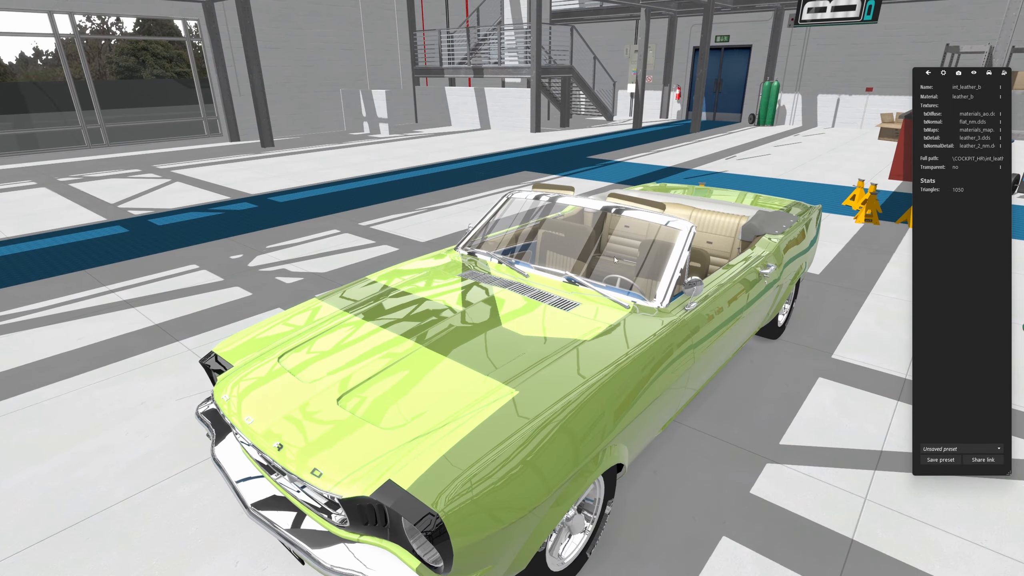
drag(371, 344, 636, 399)
click(605, 375)
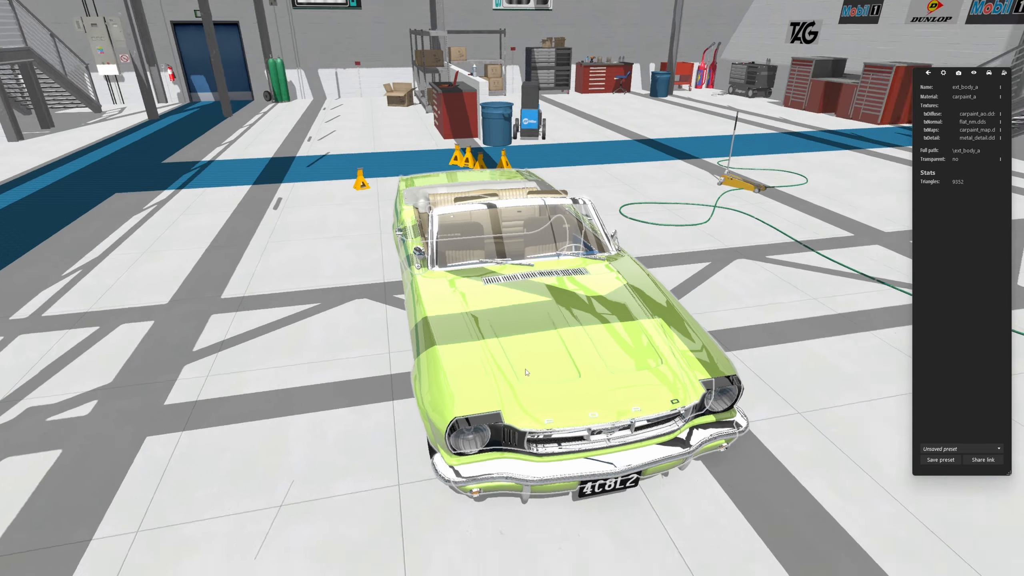
scroll(564, 375, up, 5)
drag(564, 375, 693, 347)
drag(665, 262, 681, 187)
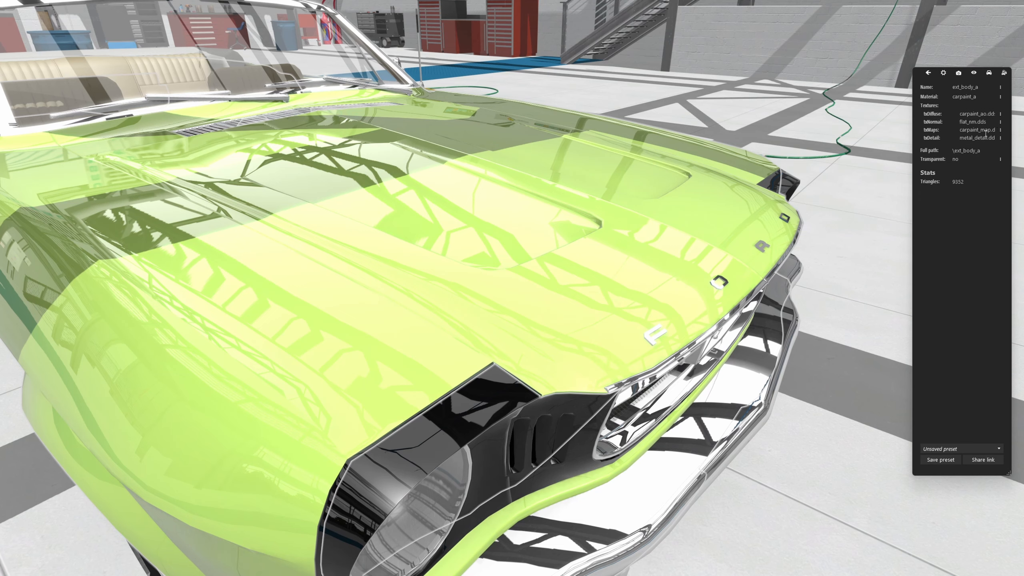
drag(974, 139, 992, 139)
drag(685, 226, 645, 319)
key(Escape)
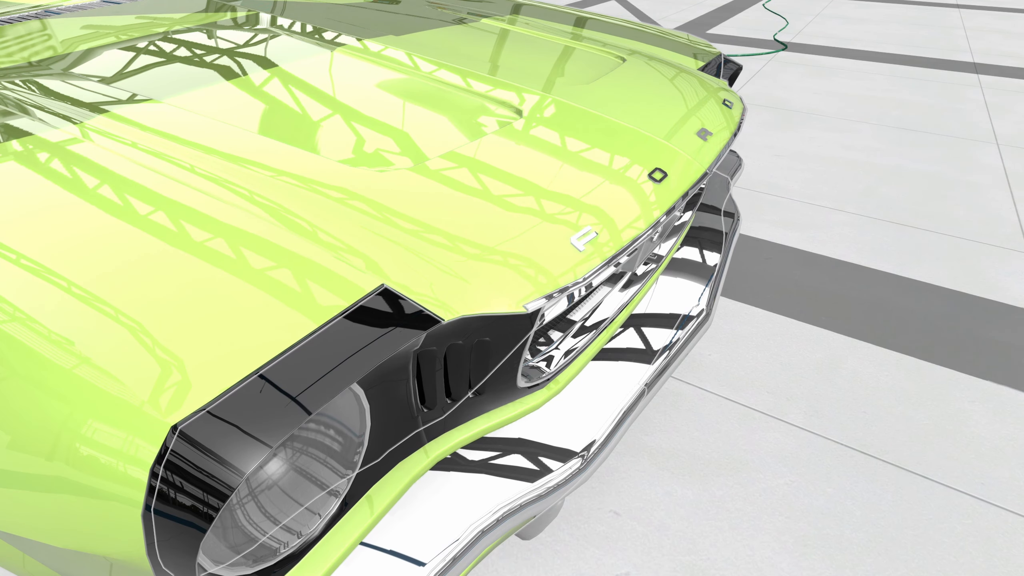
Switch to the browser's Paint Shop wiki page and highlight the car_paint.dds and metal_detail_<X>.dds texture names
key(alt+Tab)
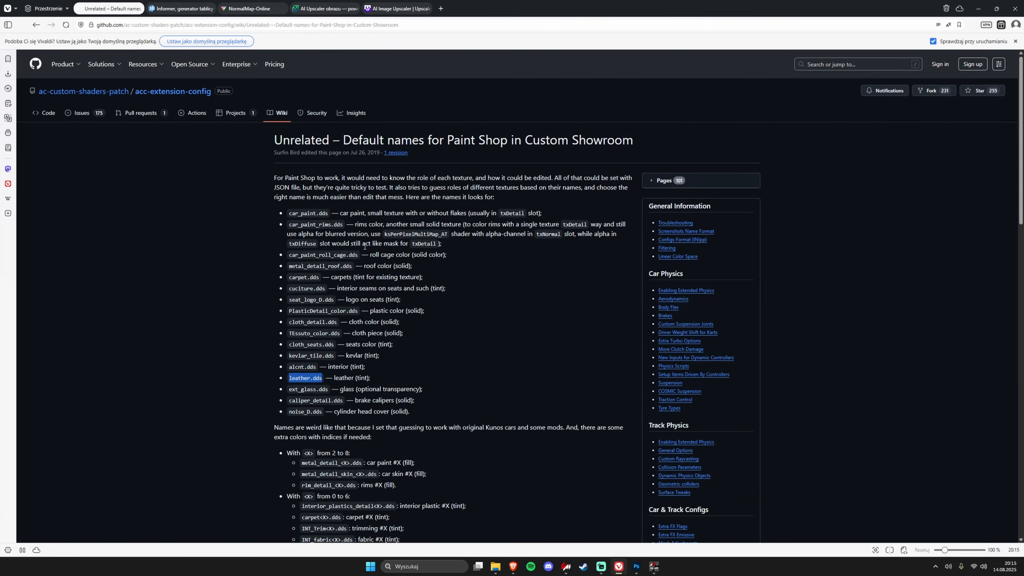
drag(289, 213, 325, 212)
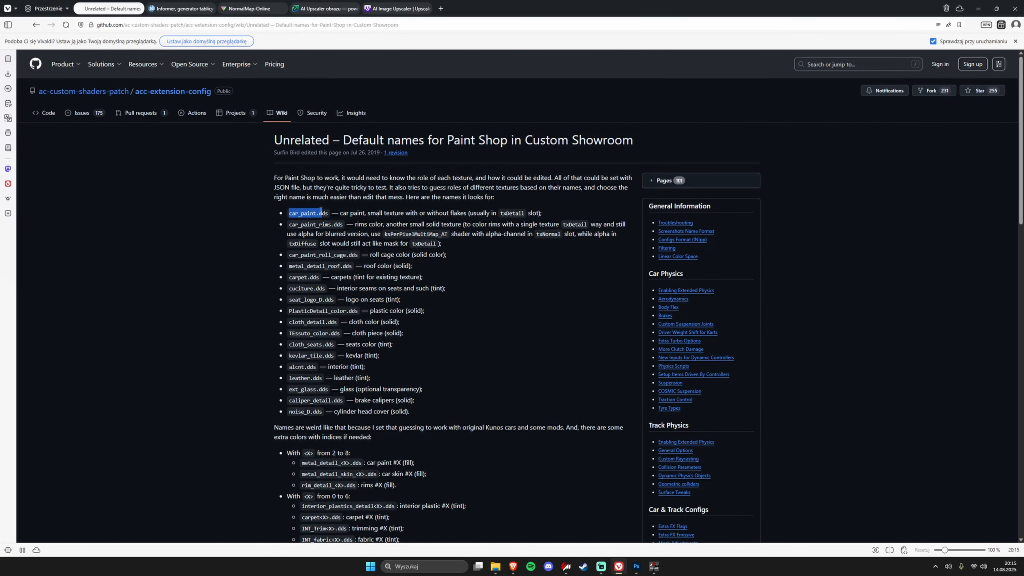
click(317, 241)
drag(301, 464, 363, 465)
click(362, 465)
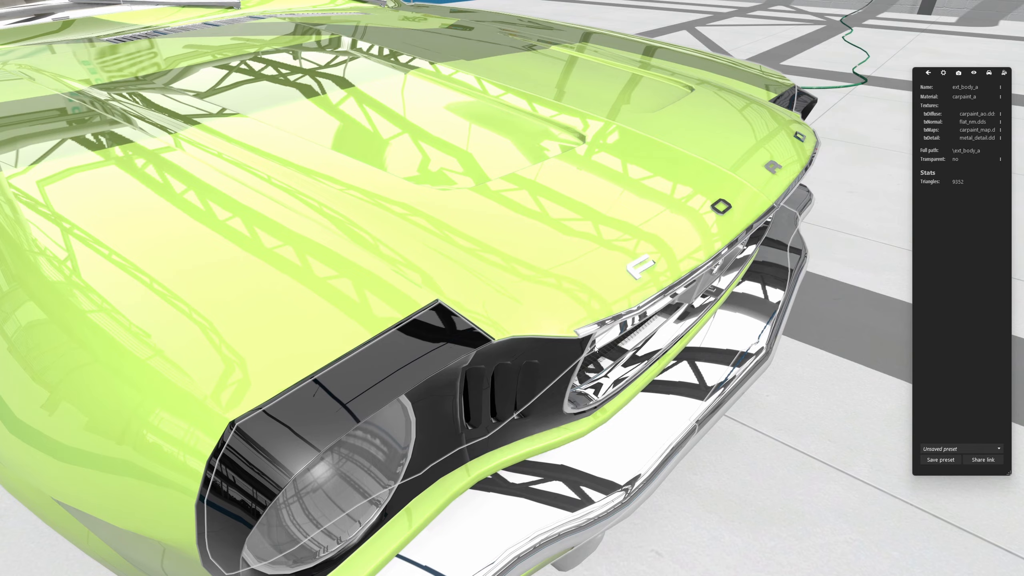
Select the black headlight surround in the showroom and highlight its txDetail texture name
drag(595, 346, 346, 210)
click(541, 399)
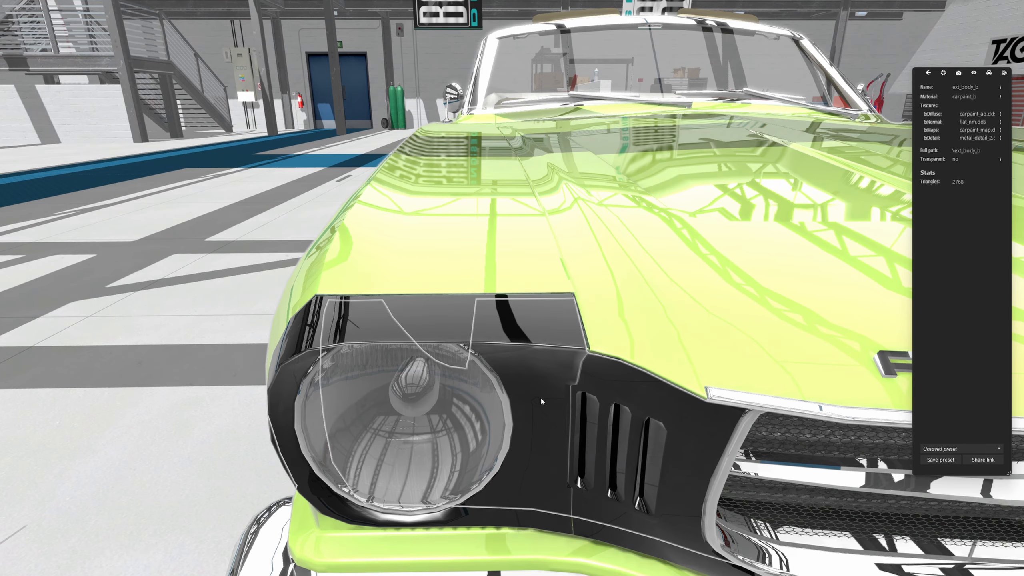
double_click(994, 139)
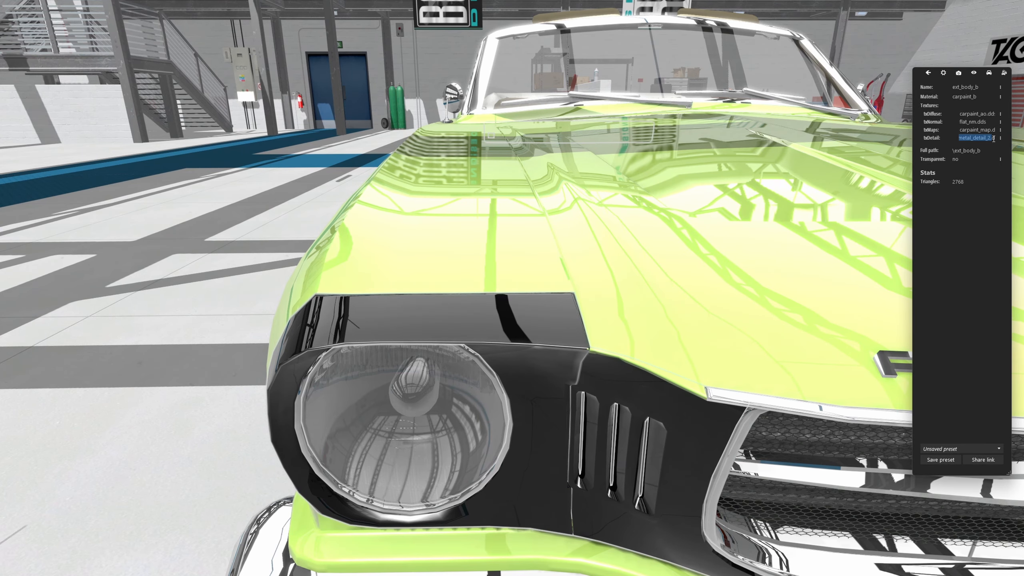
Inspect the detail textures of the black headlight surround and the green body, opening metal_detail.dds for the body
drag(994, 139, 994, 139)
click(1003, 140)
click(642, 385)
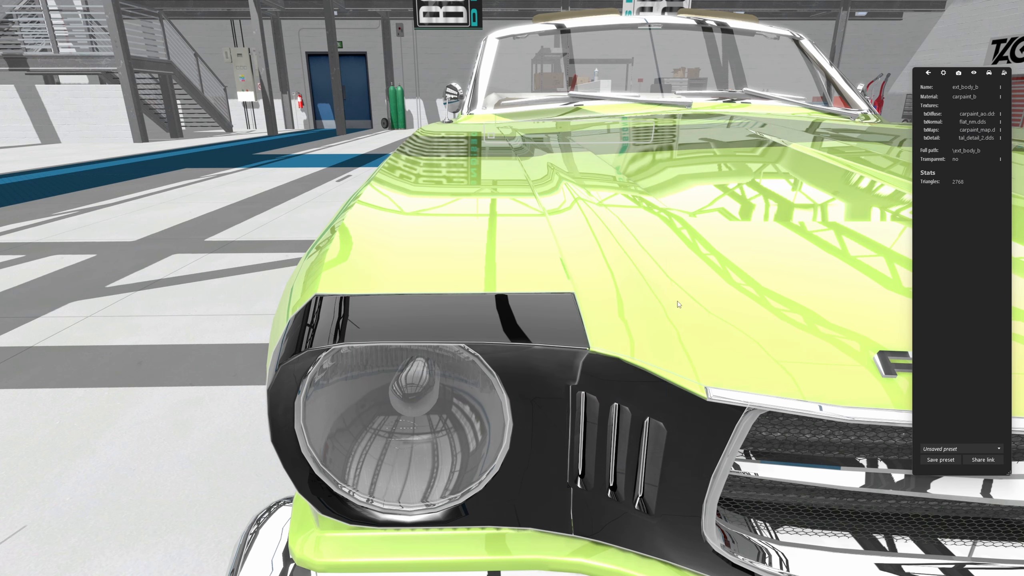
click(724, 265)
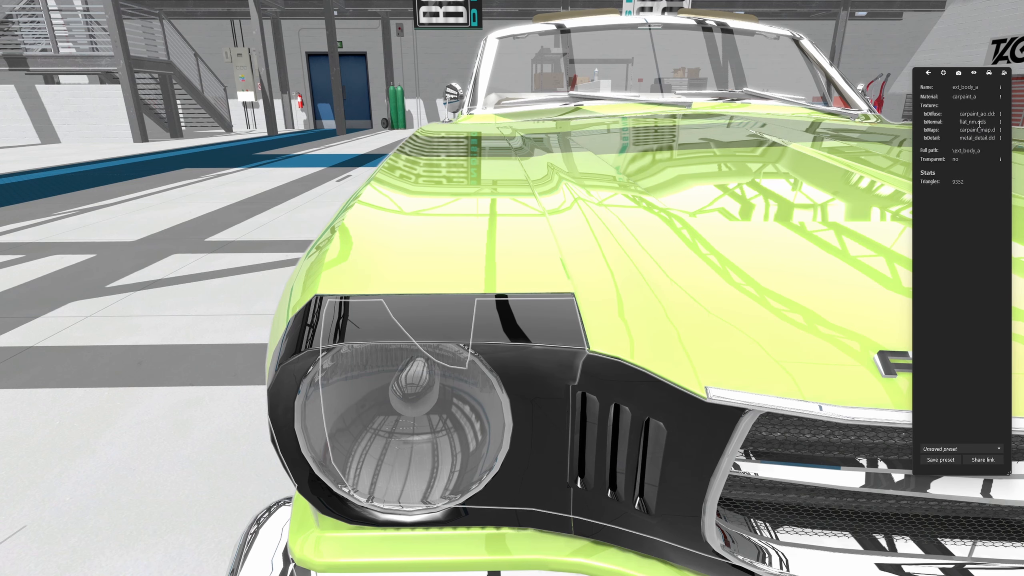
click(1000, 138)
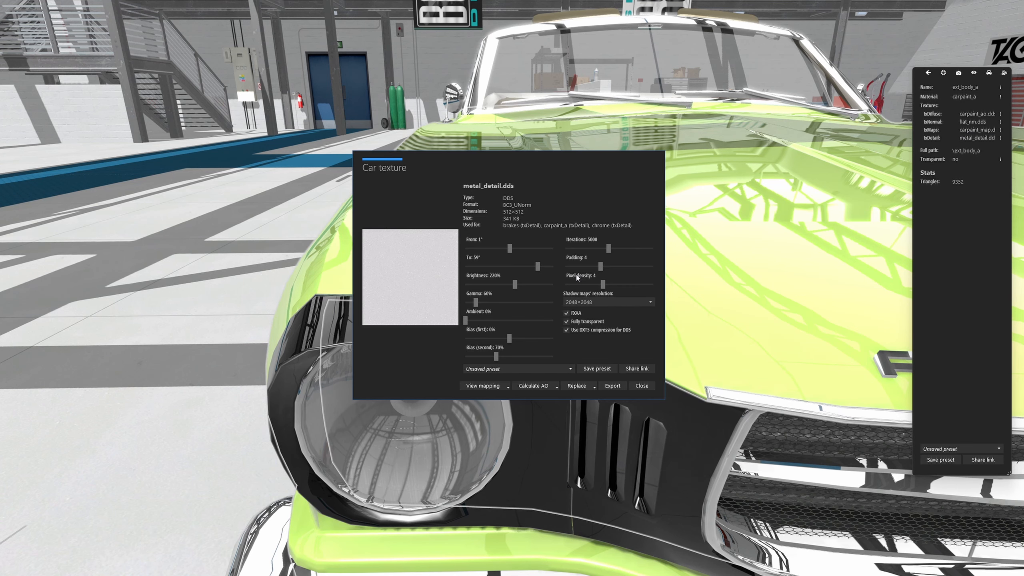
click(642, 386)
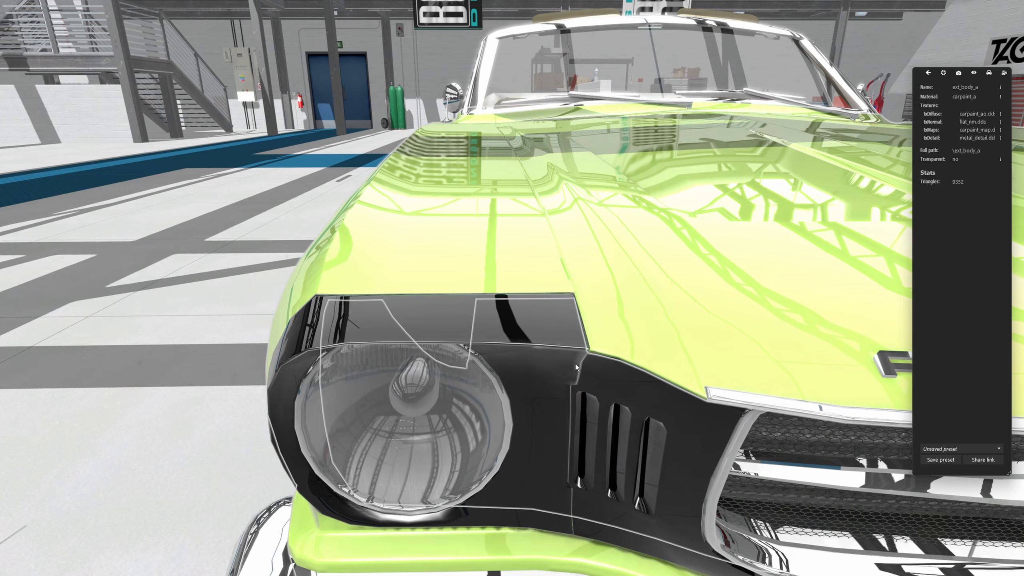
Deselect the body and examine the whole car from its front corner, with and without the showroom interface
click(928, 73)
drag(710, 258, 557, 307)
scroll(646, 266, down, 5)
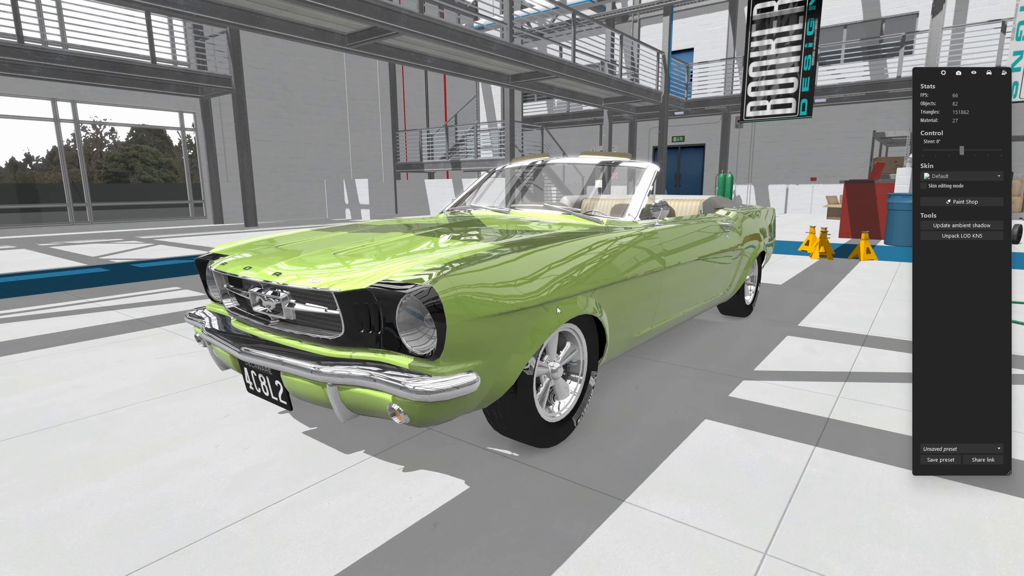
right_drag(530, 305, 522, 305)
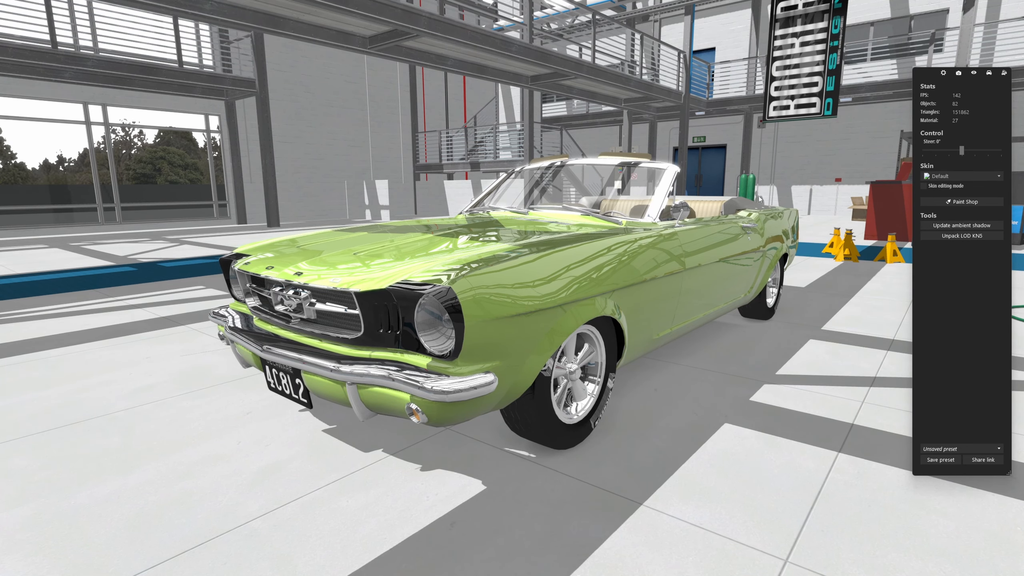
right_drag(856, 215, 835, 210)
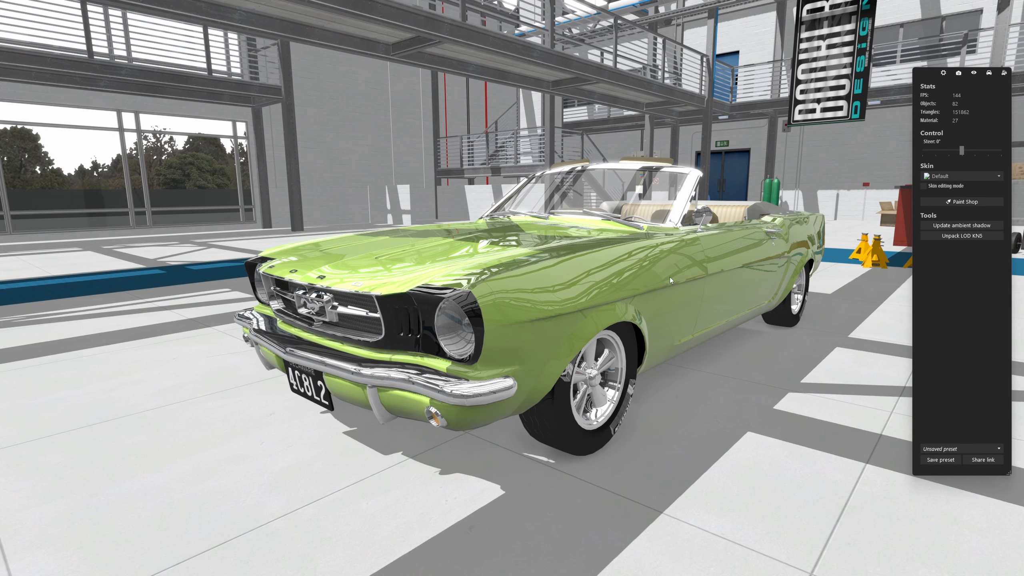
drag(669, 277, 613, 260)
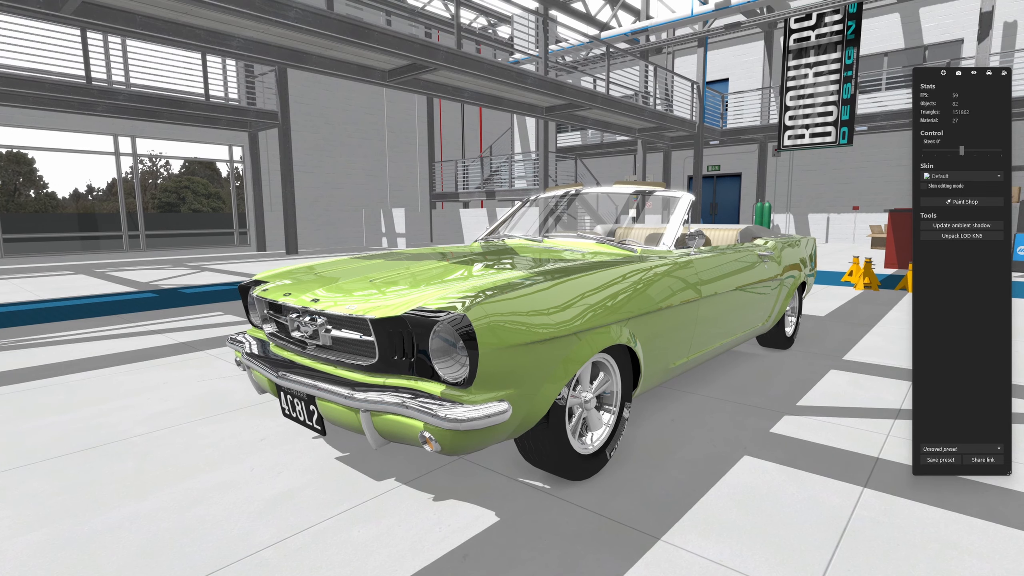
key(ctrl+h)
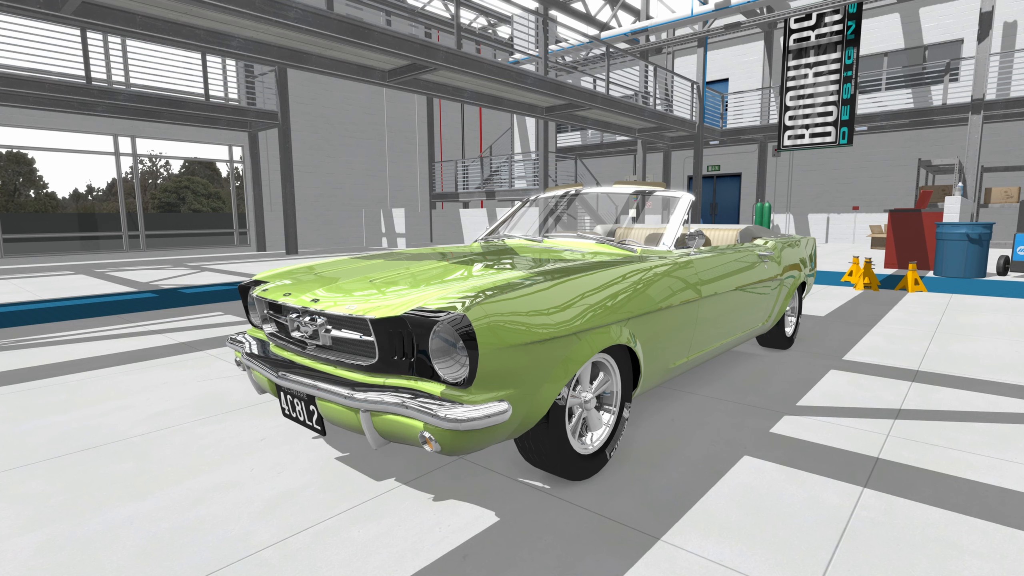
key(ctrl+h)
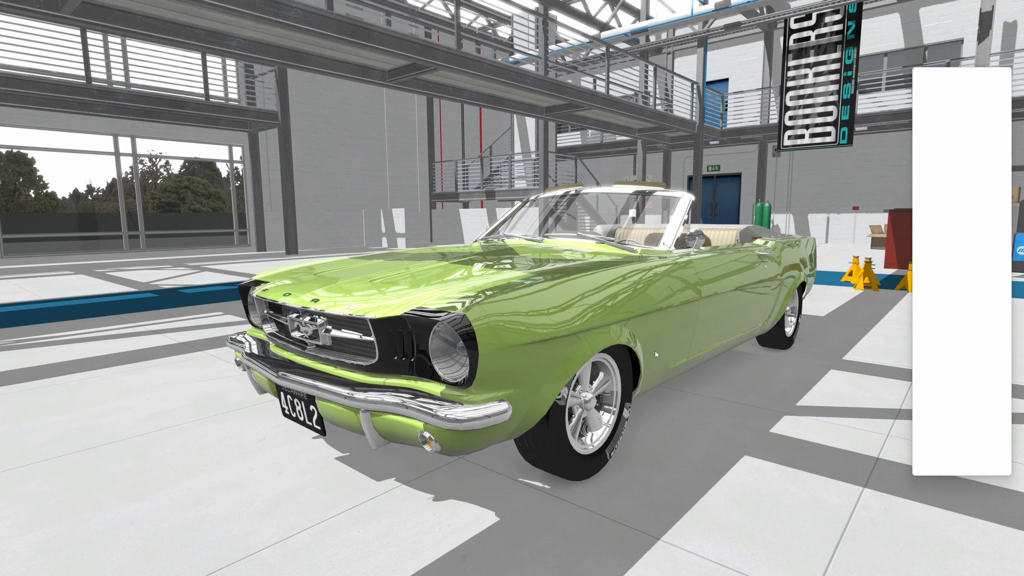
Switch to ksEditor and select the outer car body to load its carpaint_a material
key(alt+Tab)
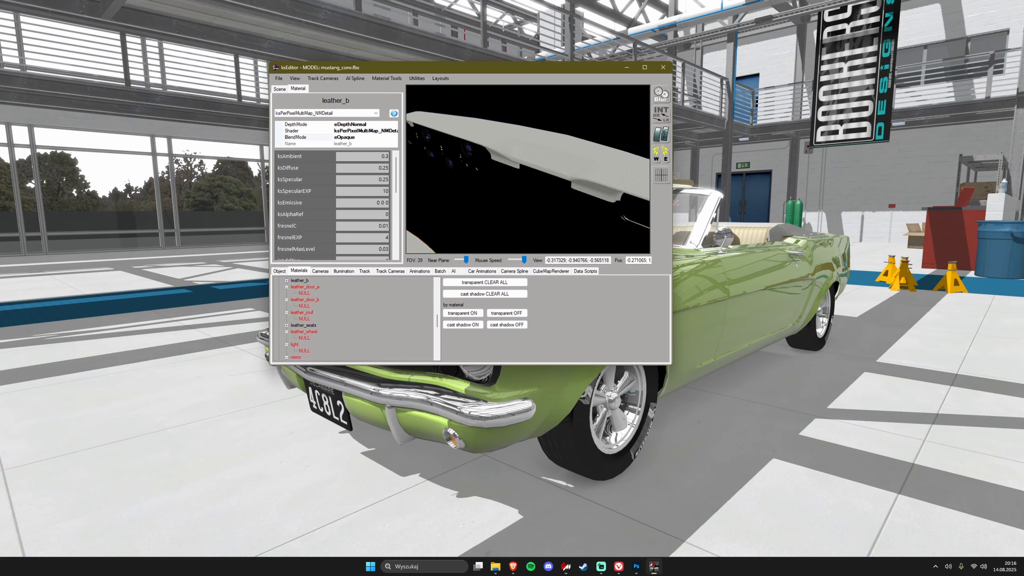
scroll(553, 183, down, 3)
alt+drag(553, 183, 564, 159)
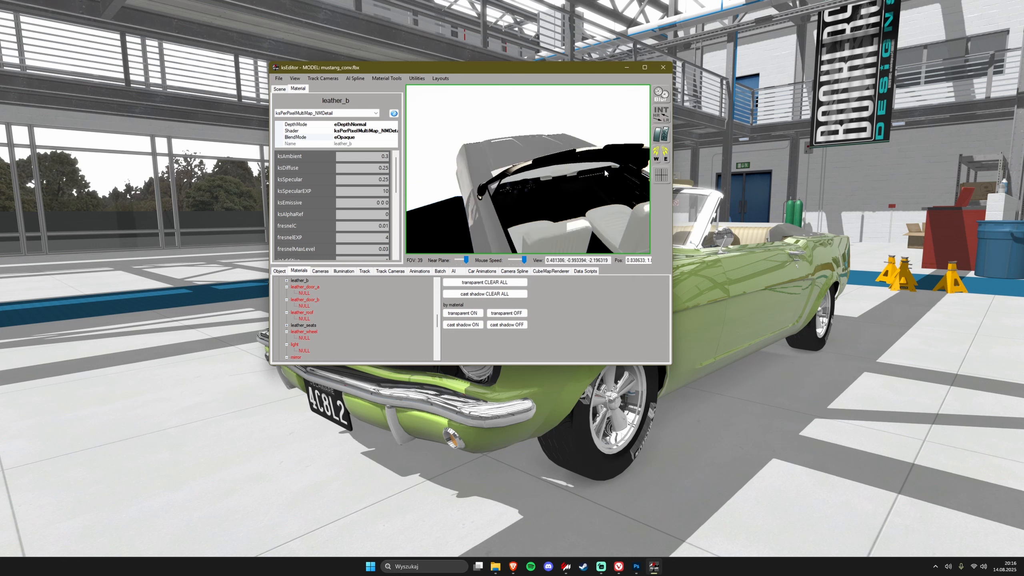
click(585, 181)
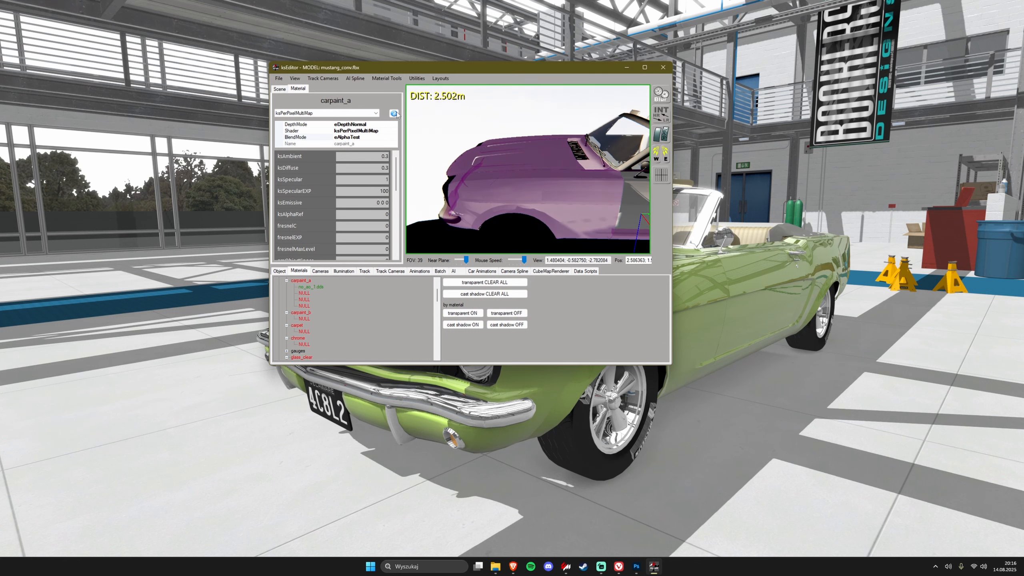
click(301, 114)
click(302, 114)
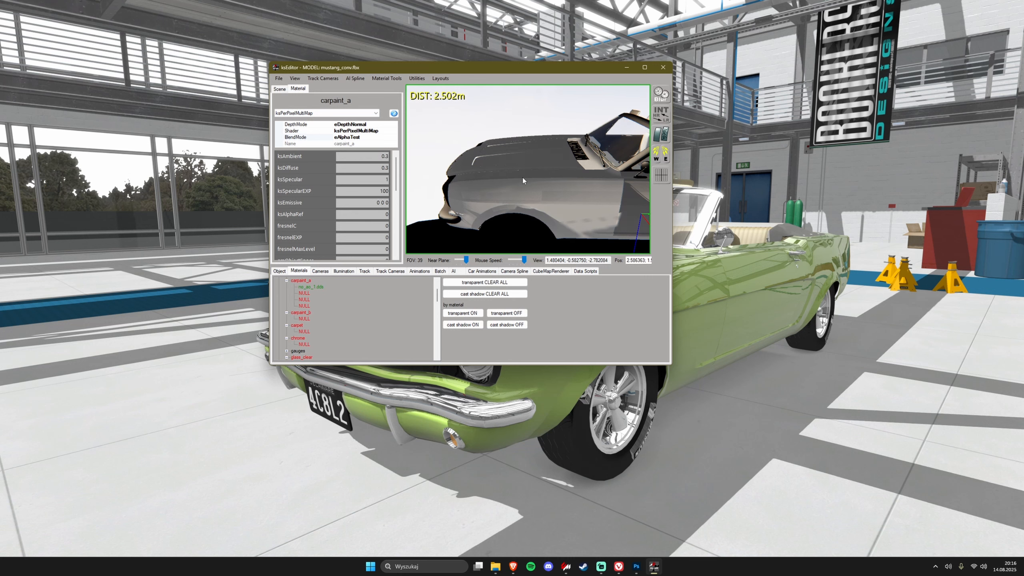
click(493, 398)
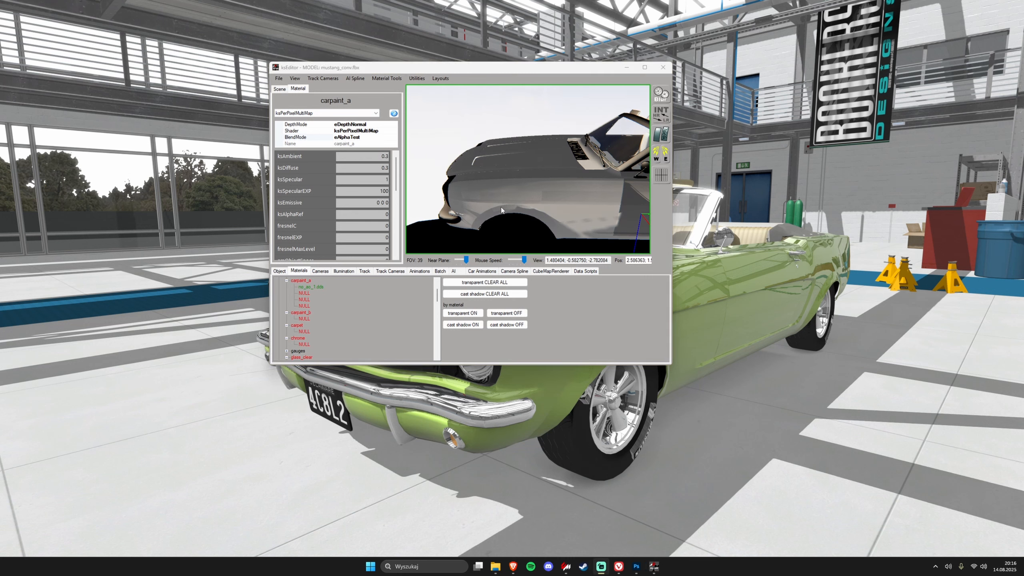
alt+drag(509, 218, 503, 211)
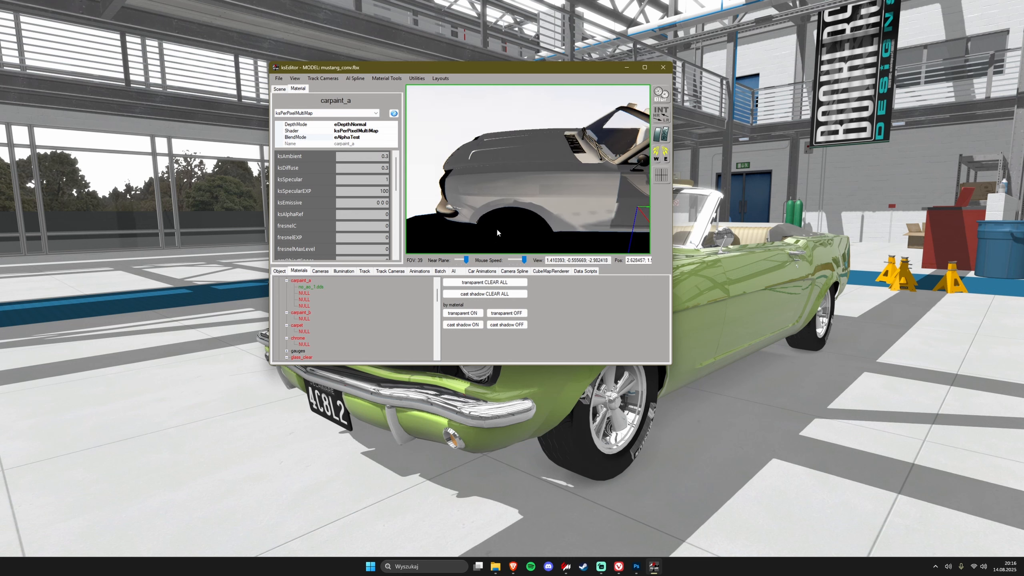
Set carpaint_a's sunSpecular and sunSpecularEXP to 1
scroll(335, 206, down, 4)
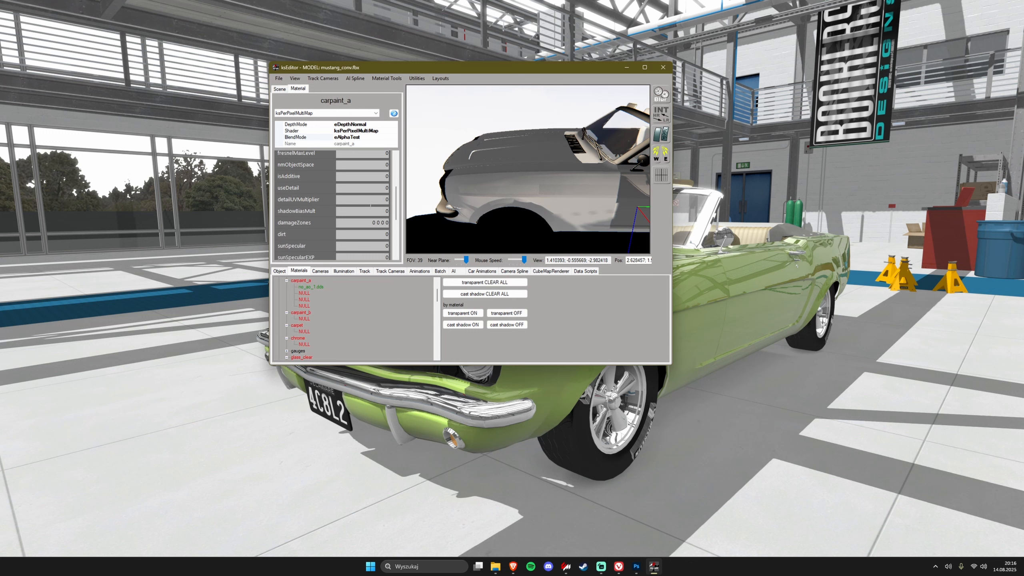
scroll(335, 206, down, 2)
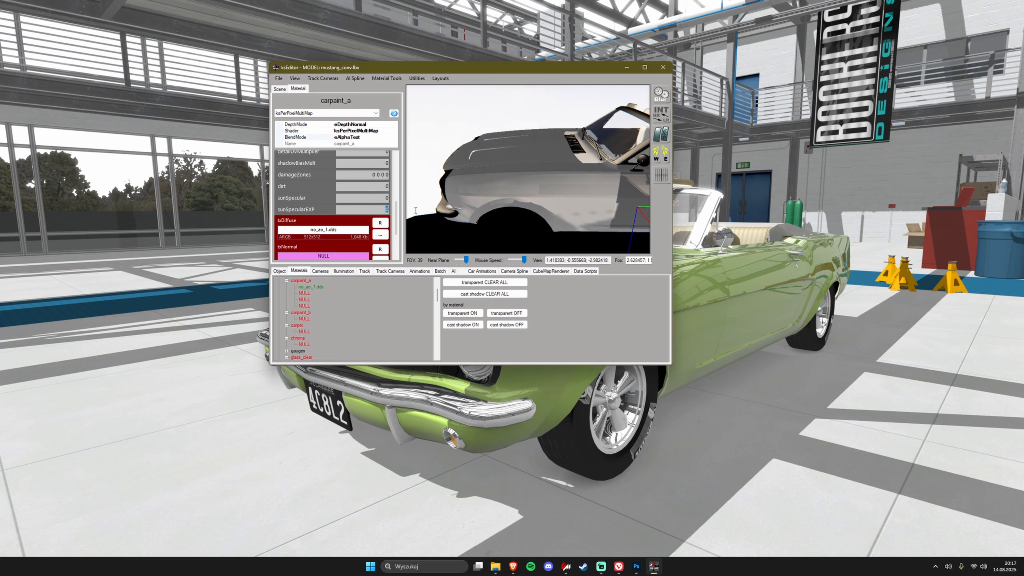
click(513, 566)
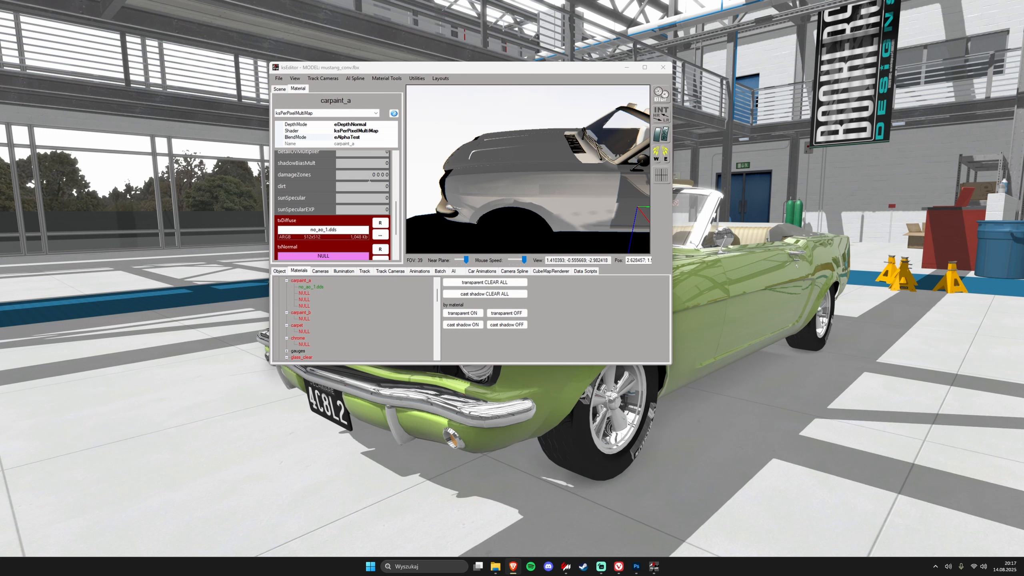
click(387, 198)
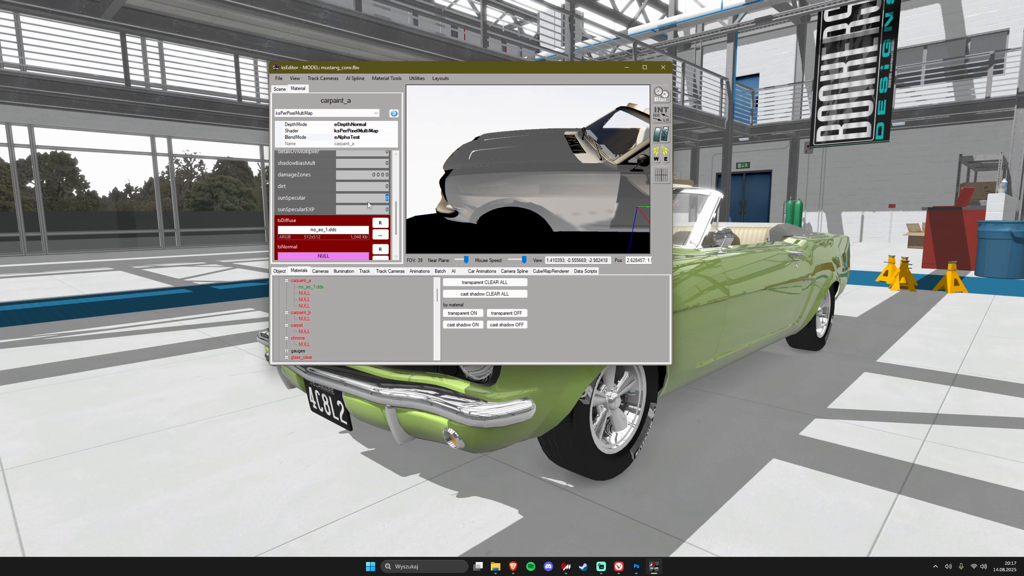
click(492, 207)
key(Tab)
text(1)
key(Tab)
click(539, 198)
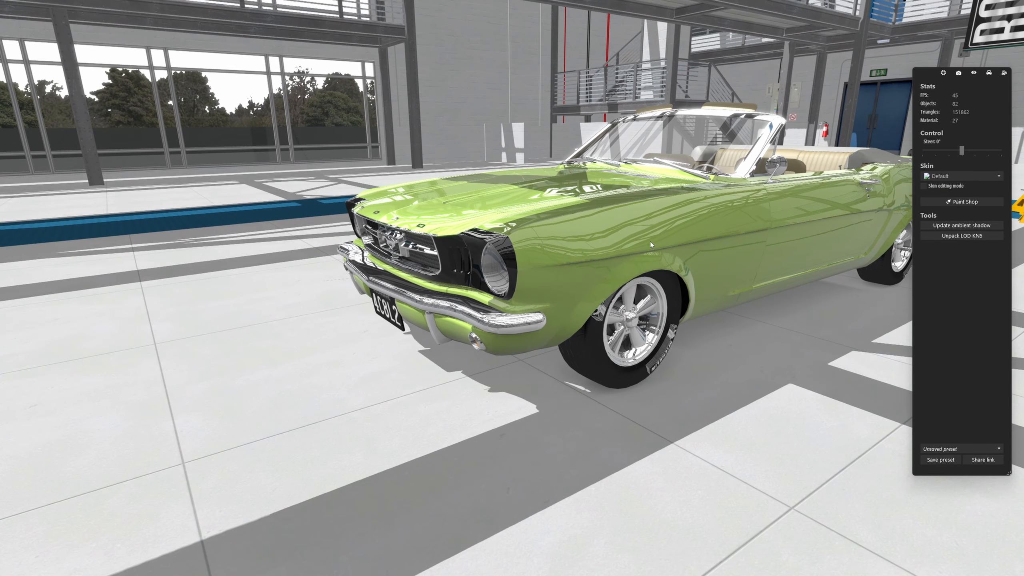
Open the green body's carpaint_a material properties in the showroom and place them beside the editor for reference
click(649, 241)
drag(531, 212, 594, 259)
click(594, 259)
click(594, 259)
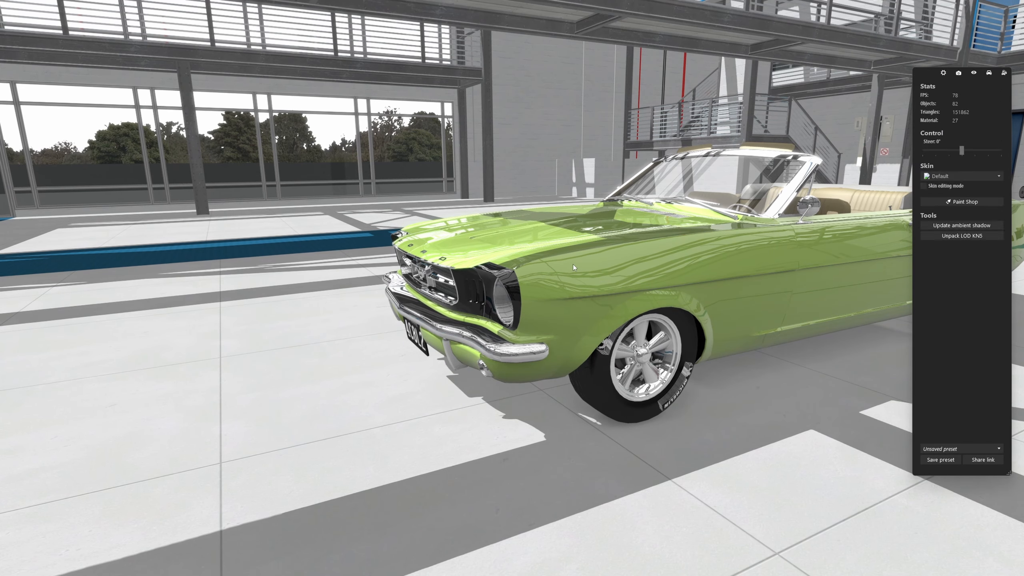
click(595, 259)
click(1001, 97)
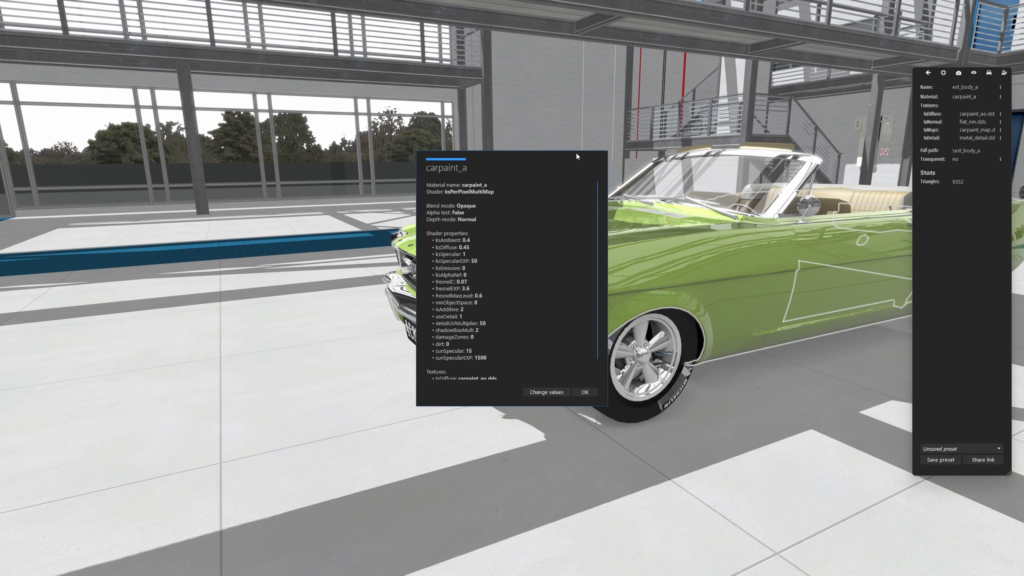
drag(580, 159, 827, 133)
Return to ksEditor and assign flat_nm.dds as carpaint_a's txNormal texture
key(alt+Tab)
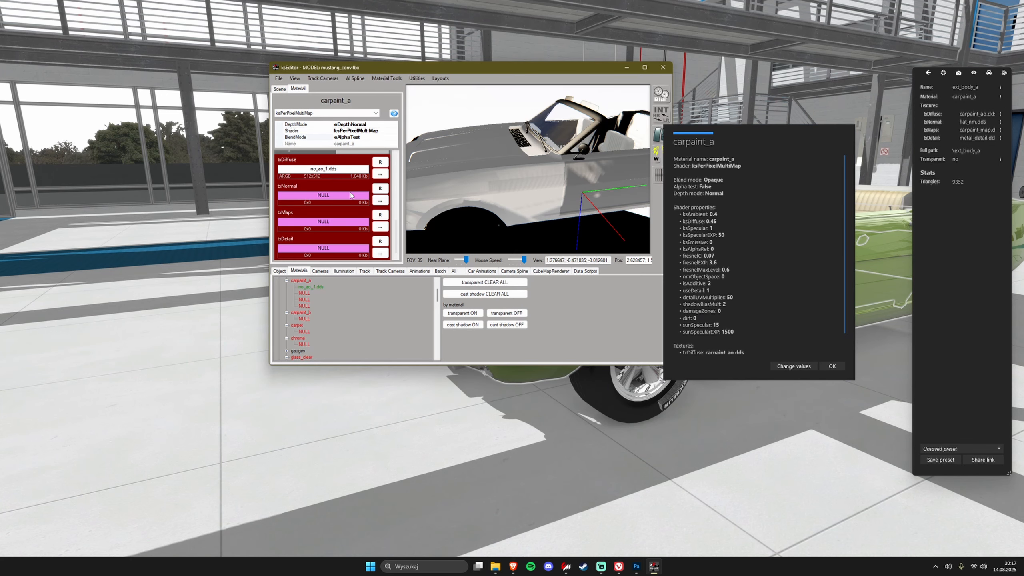
click(379, 200)
click(280, 255)
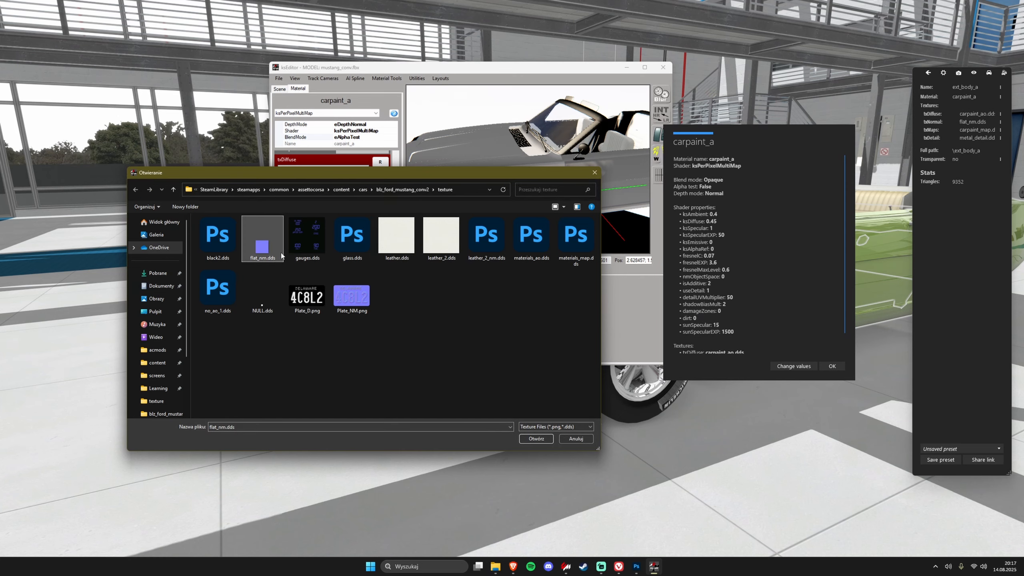
double_click(257, 244)
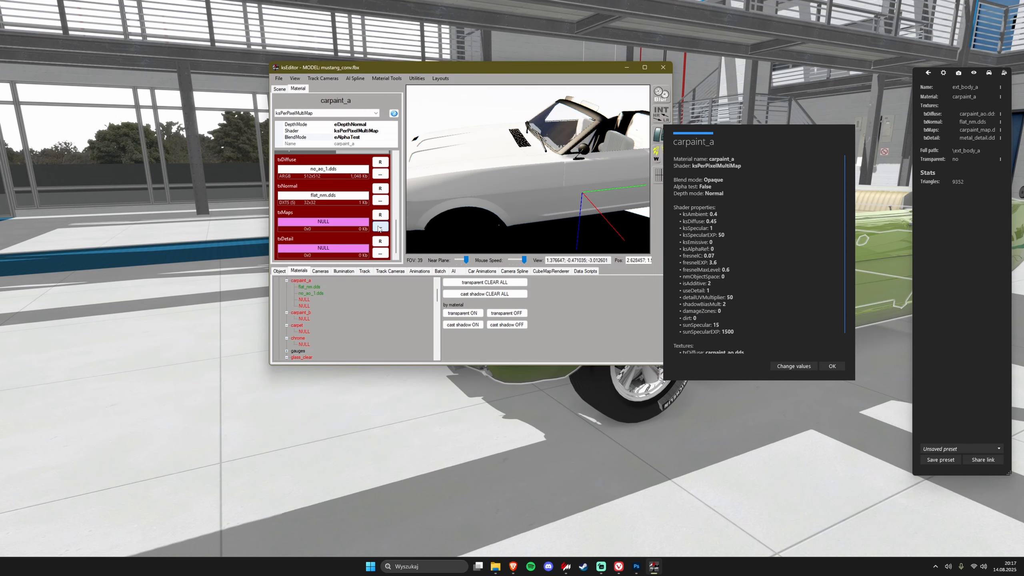
While choosing the txMaps texture, duplicate no_ao_1.dds in the texture folder and rename the copy carpaint_ao.dds
click(380, 228)
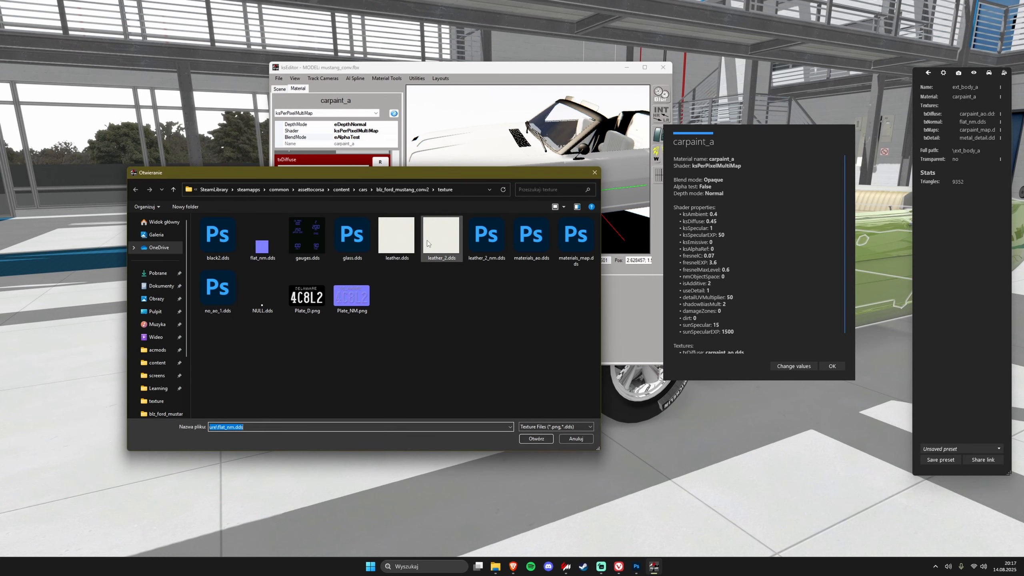
click(217, 288)
key(ctrl+c)
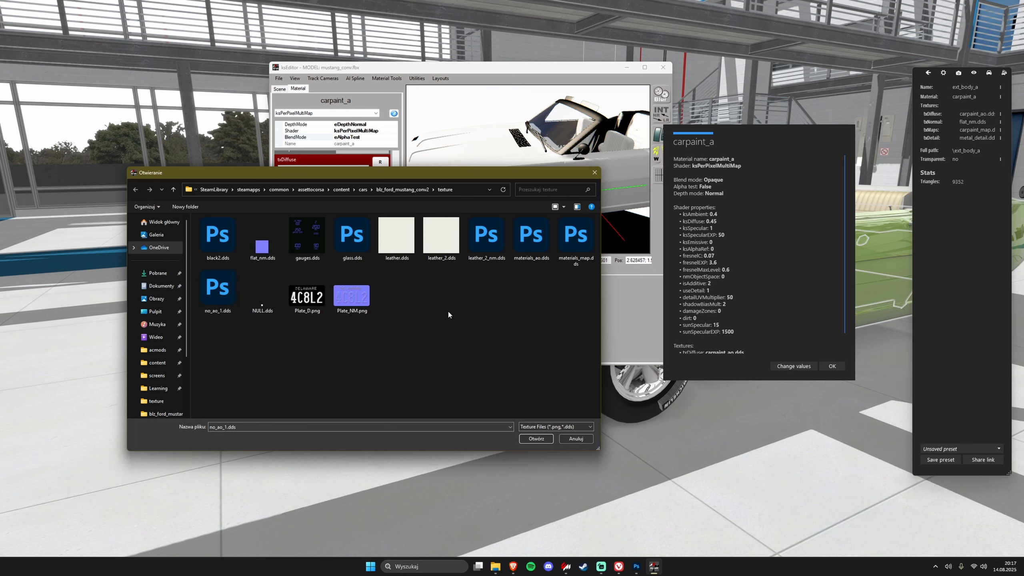
key(ctrl+v)
key(F2)
text(carpaint_ao)
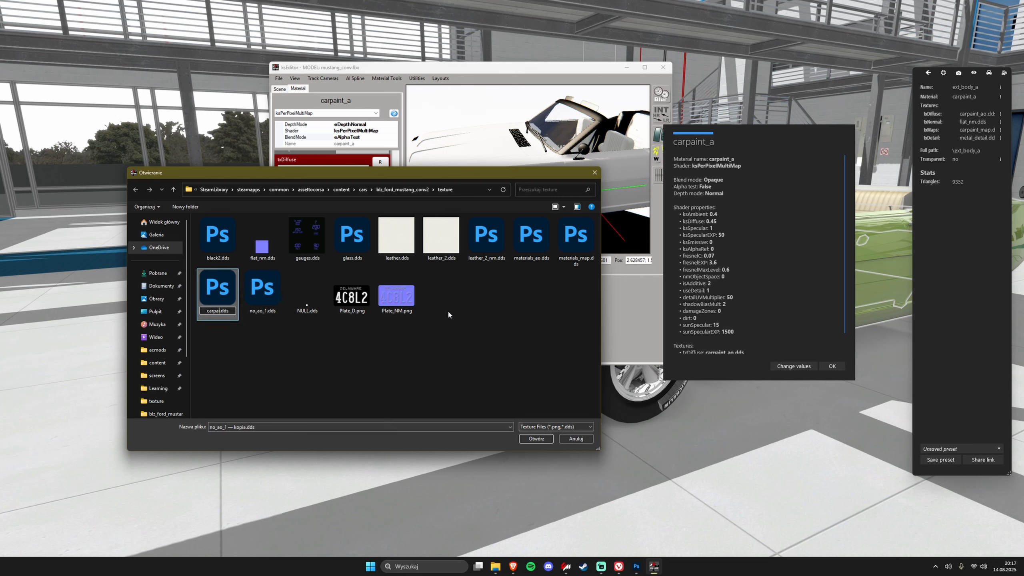
key(Return)
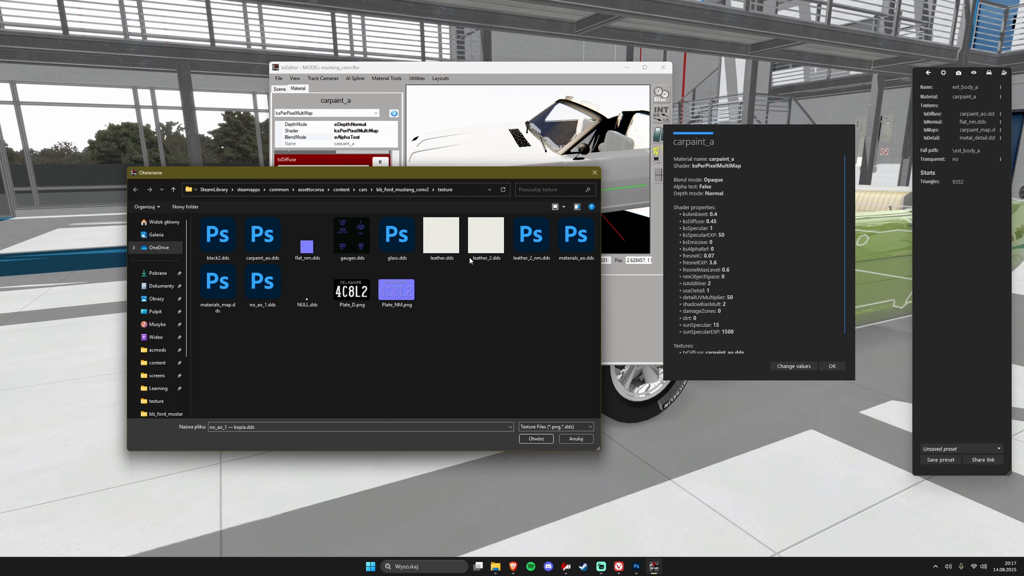
Assign carpaint_ao.dds to both the txMaps and txDiffuse slots of carpaint_a
click(258, 237)
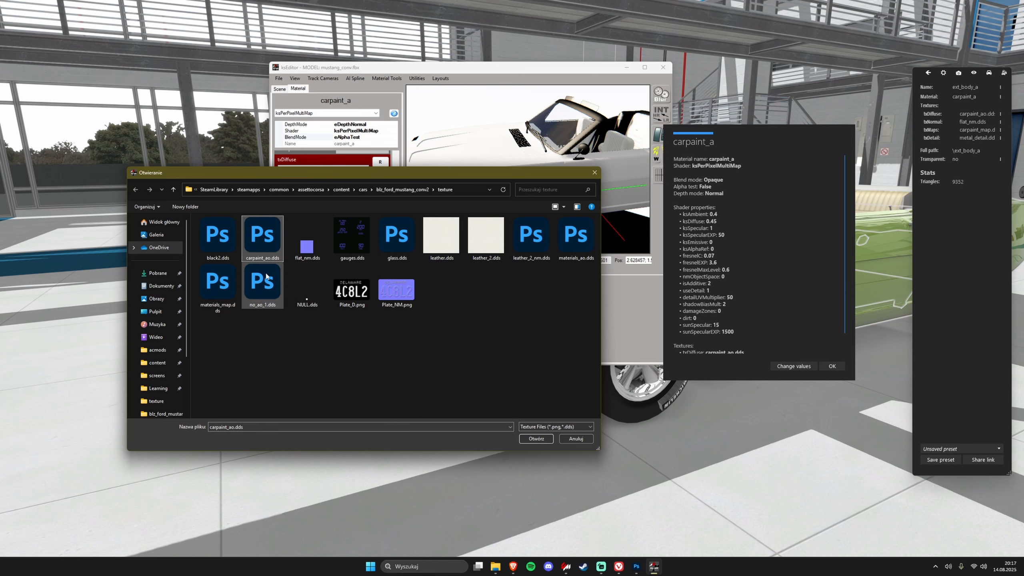
double_click(251, 241)
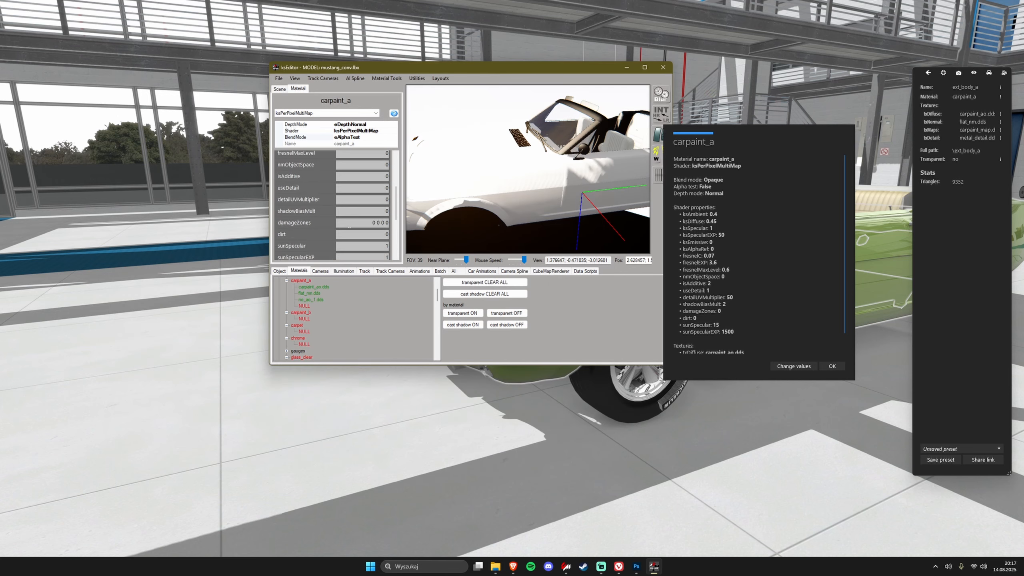
click(380, 239)
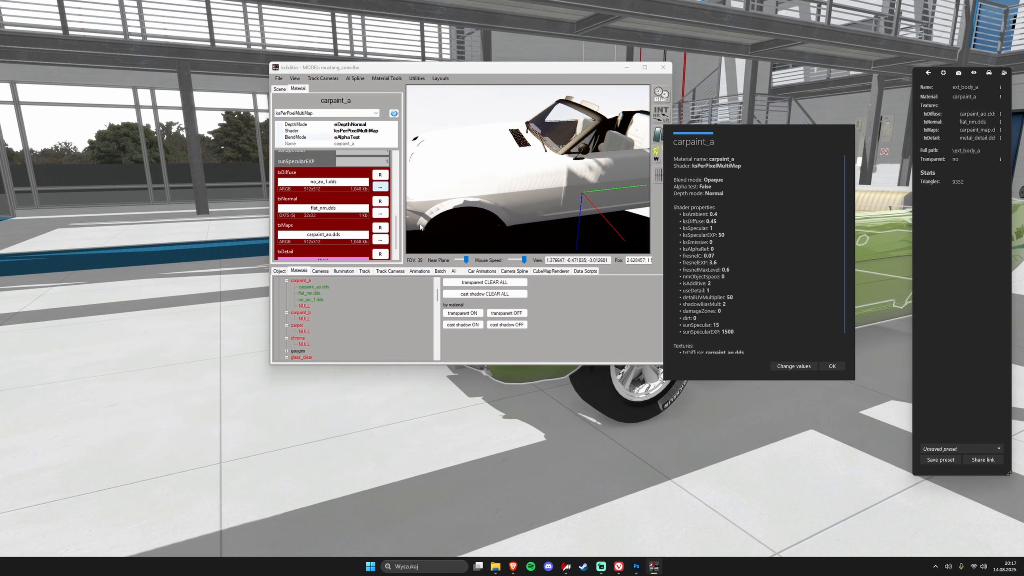
double_click(268, 240)
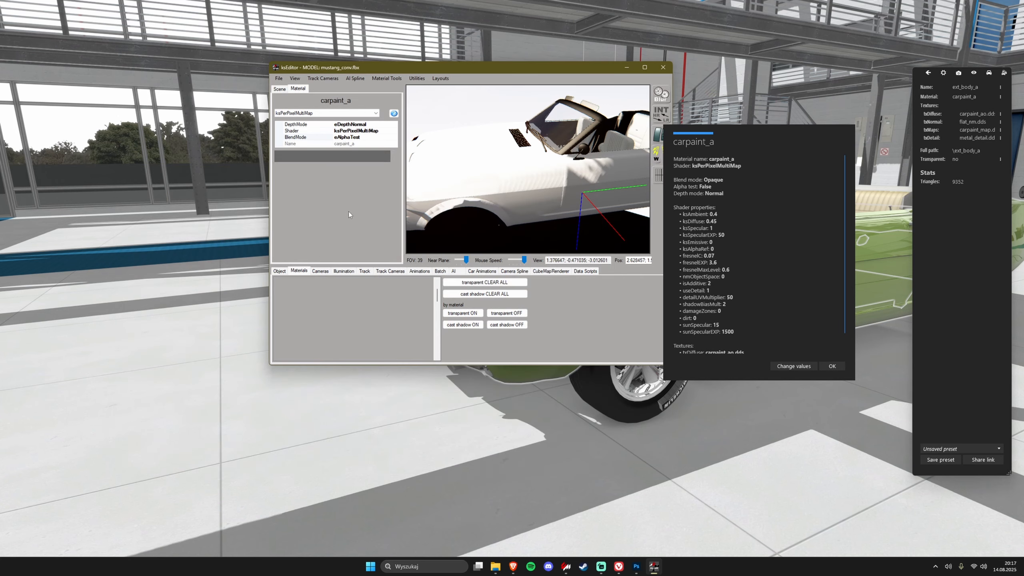
Open the txMaps texture selection again and duplicate carpaint_ao.dds in the texture folder
scroll(341, 210, down, 3)
click(380, 235)
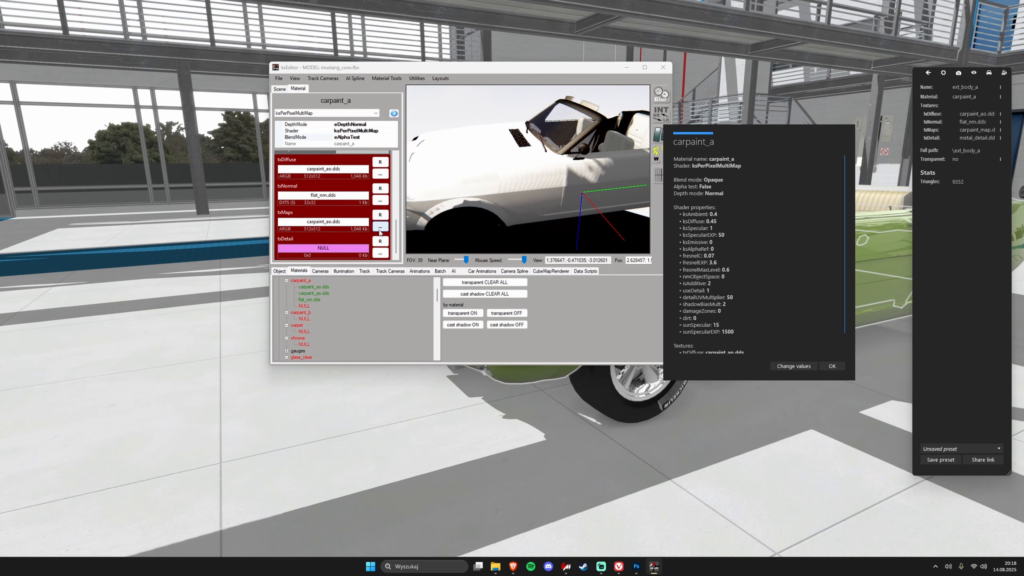
key(ctrl+c)
key(ctrl+v)
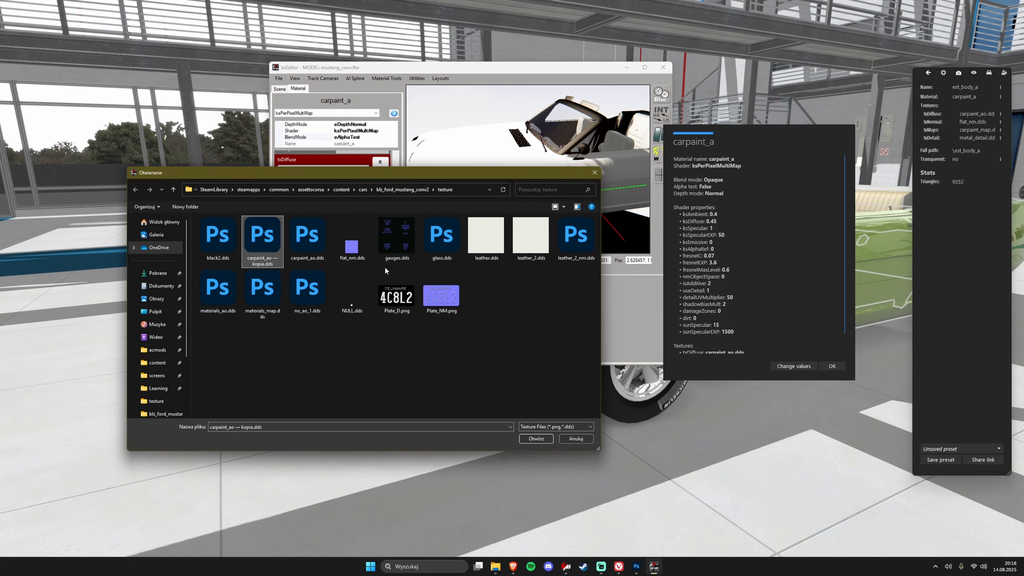
Rename the copied carpaint_ao texture as carpaint_map and load it into carpaint_a's txMaps slot
key(F2)
text(carpaint_map)
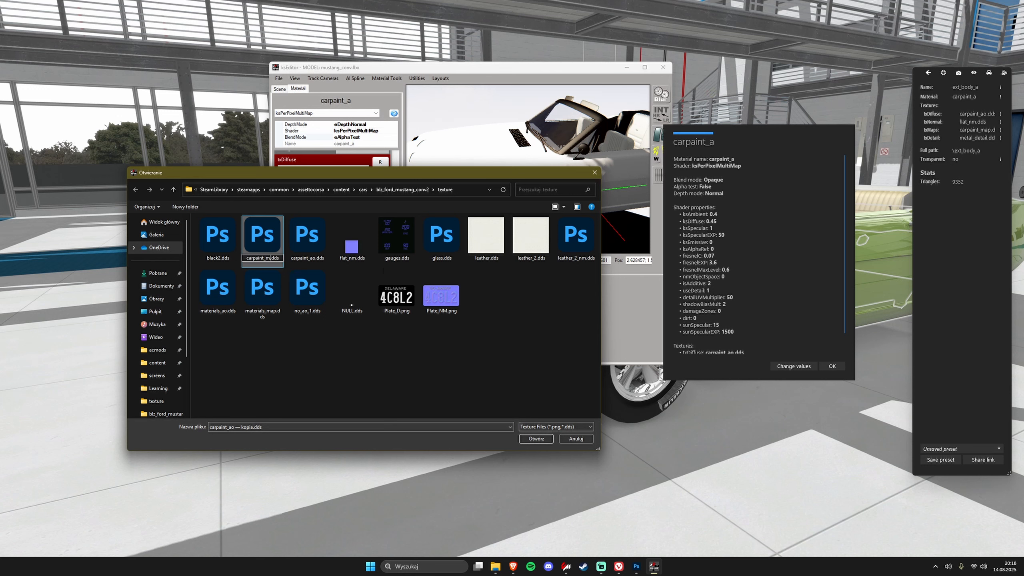
key(Return)
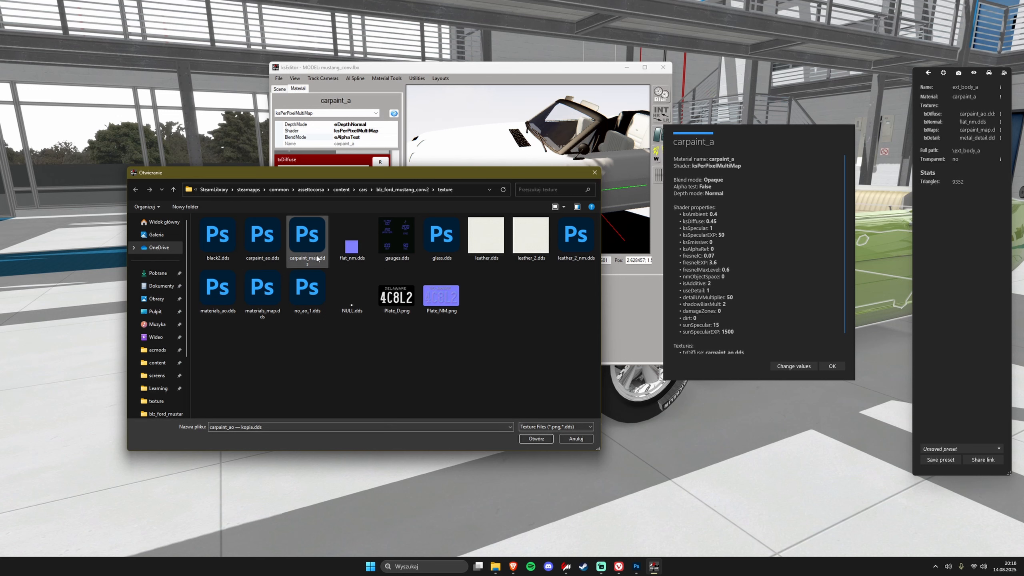
key(Return)
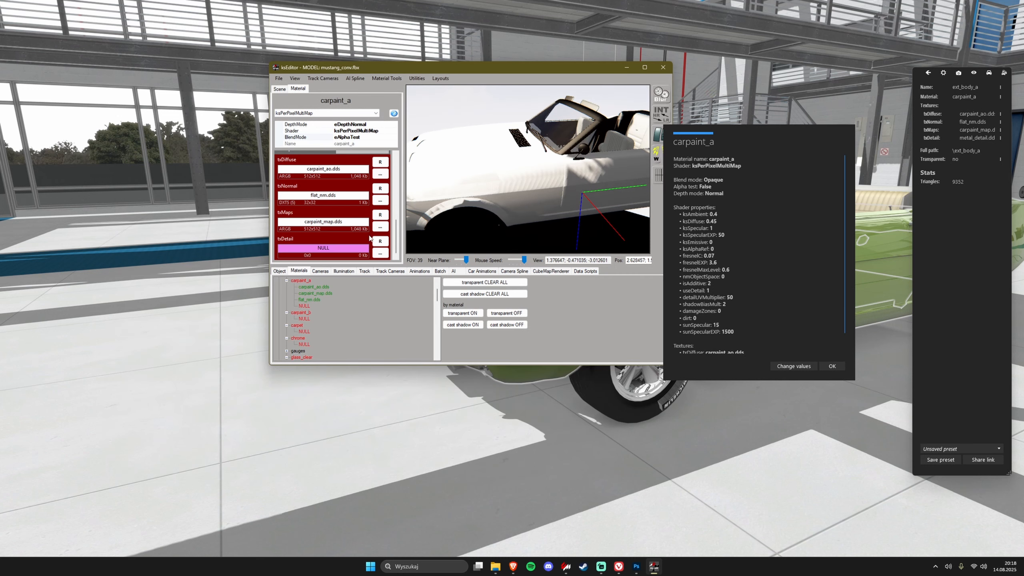
Load metal_detail.dds as the txDetail texture of carpaint_a
click(379, 254)
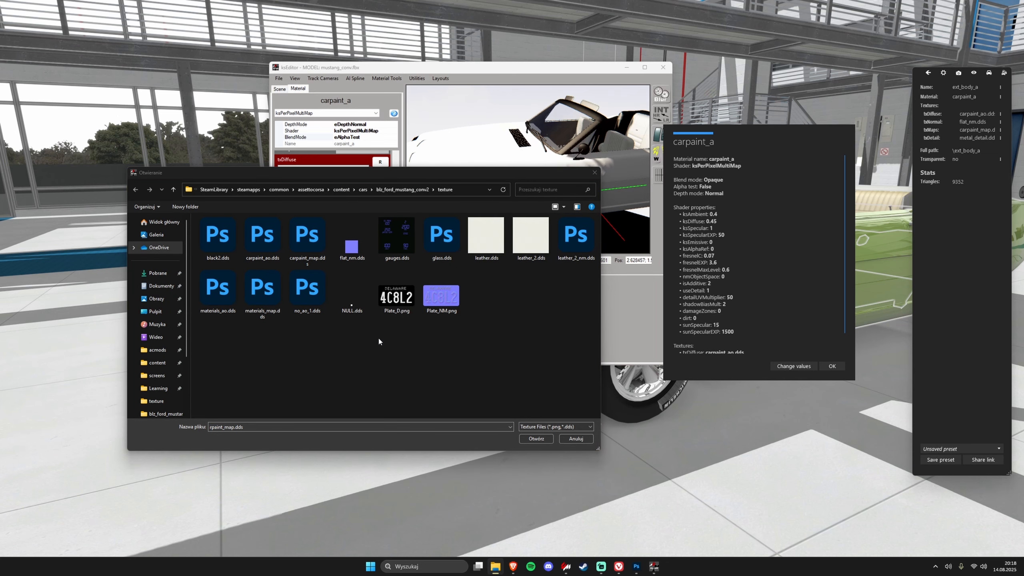
double_click(302, 297)
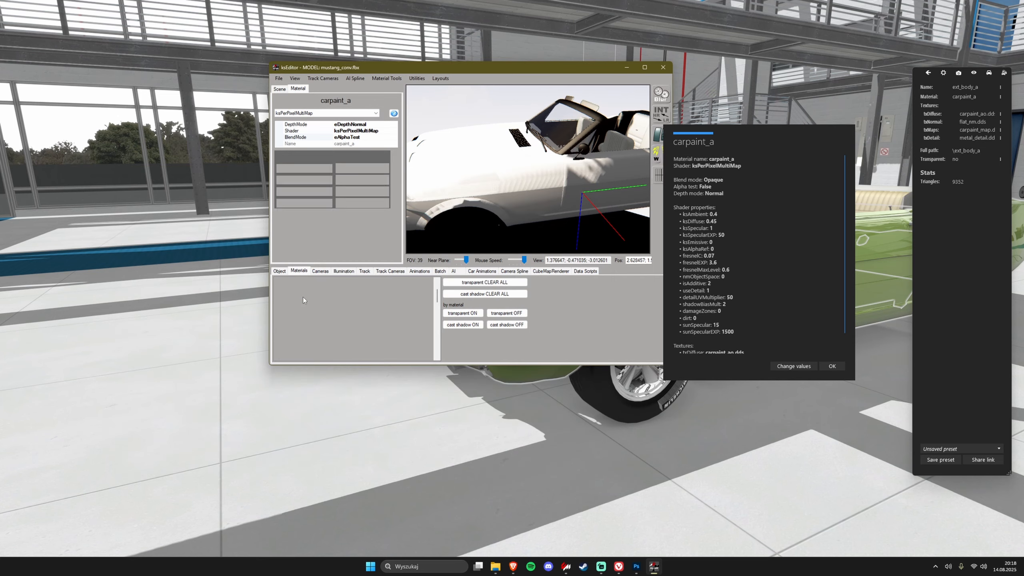
drag(466, 202, 496, 194)
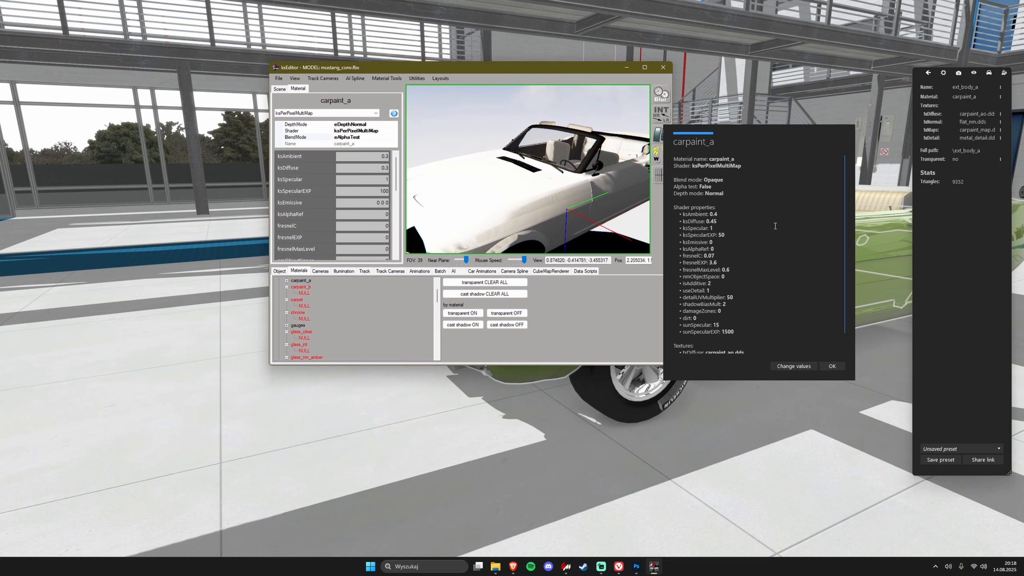
Set carpaint_a's ksAmbient to 0.4, ksDiffuse to 0.45, ksSpecularEXP to 50, fresnelC to 0.07 and fresnelEXP to 3.6
double_click(384, 156)
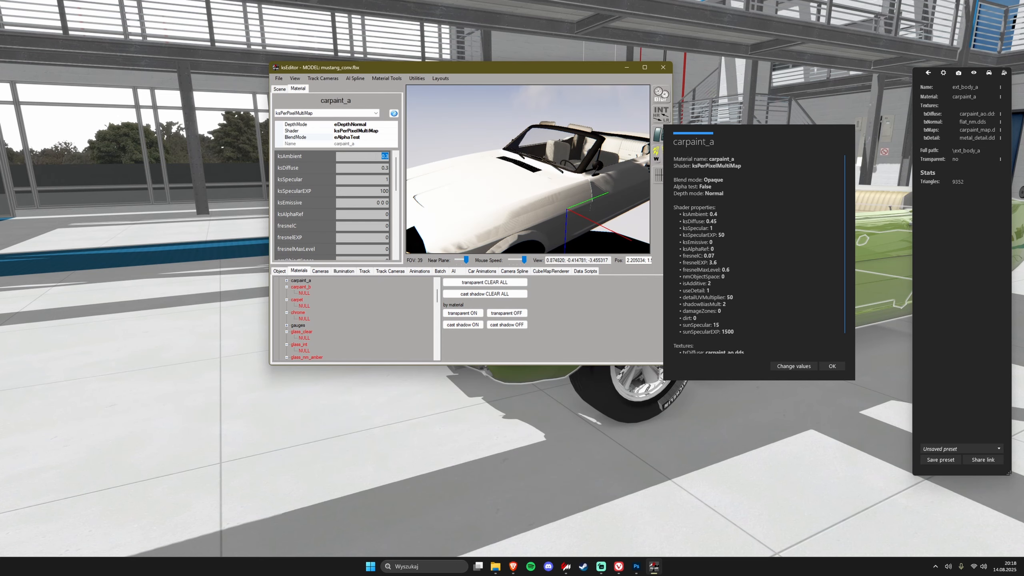
text(0.4)
key(Tab)
text(0.45)
key(Tab)
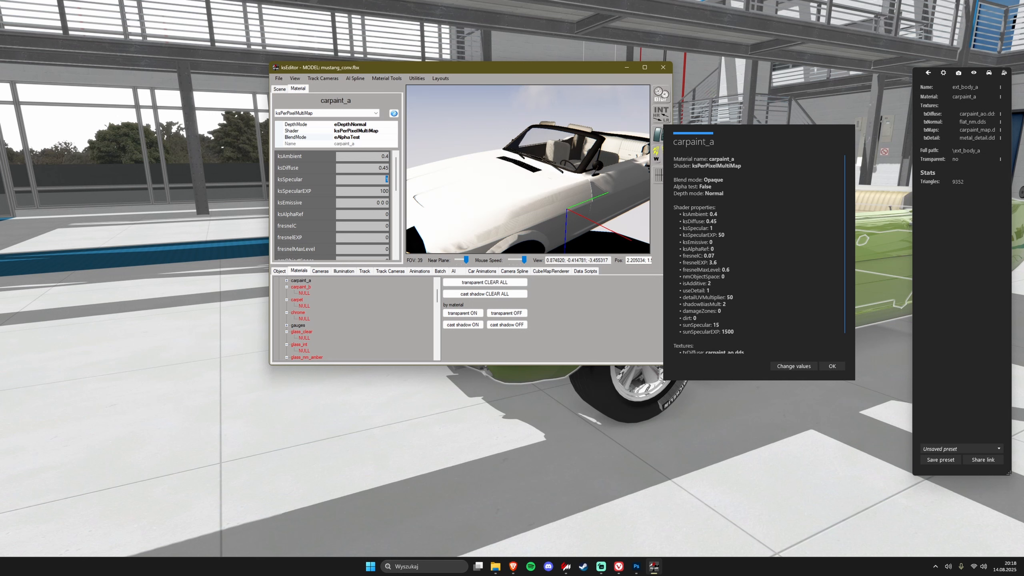
key(Tab)
text(50)
key(Tab)
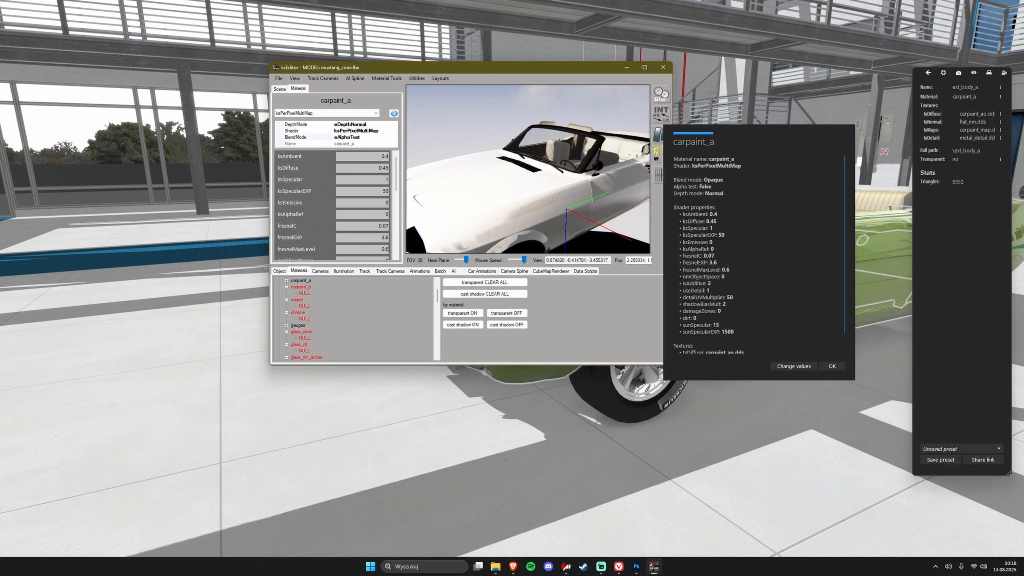
Set carpaint_a's fresnelMaxLevel to 0.6, isAdditive to 2, useDetail to 1, detailUVMultiplier to 50 and shadowBiasMult to 2
text(0.6)
key(Tab)
key(Tab)
key(Tab)
key(Tab)
text(50)
key(Tab)
key(Tab)
key(Tab)
key(Tab)
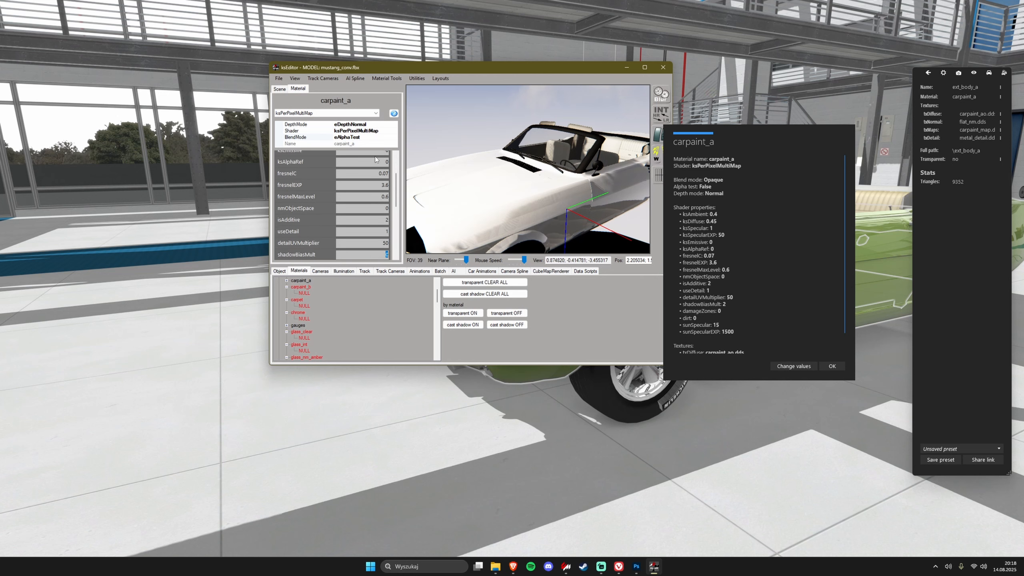
Set carpaint_a's sunSpecular to 15 and sunSpecularEXP to 1500
text(15)
key(Tab)
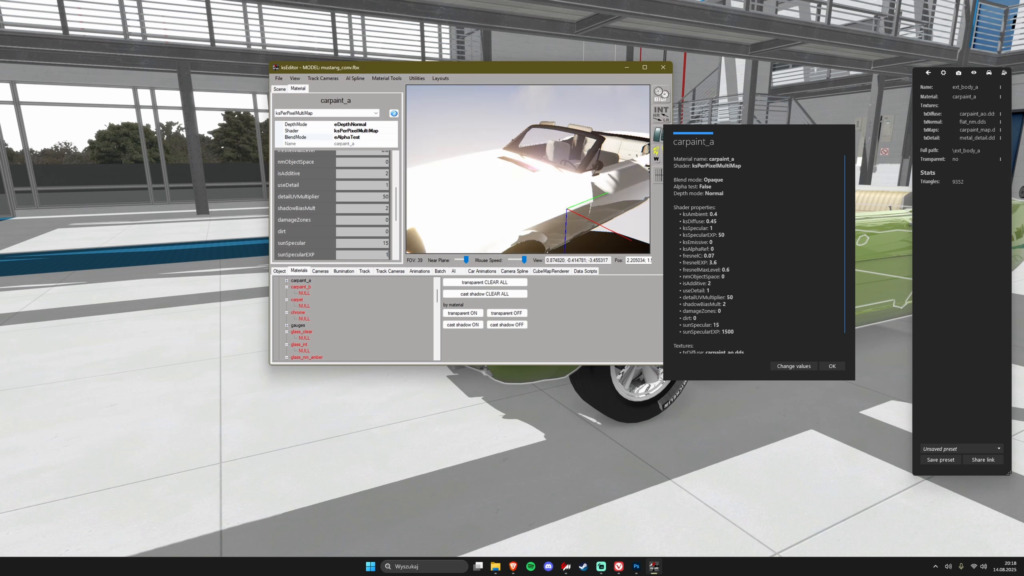
text(1500)
key(Tab)
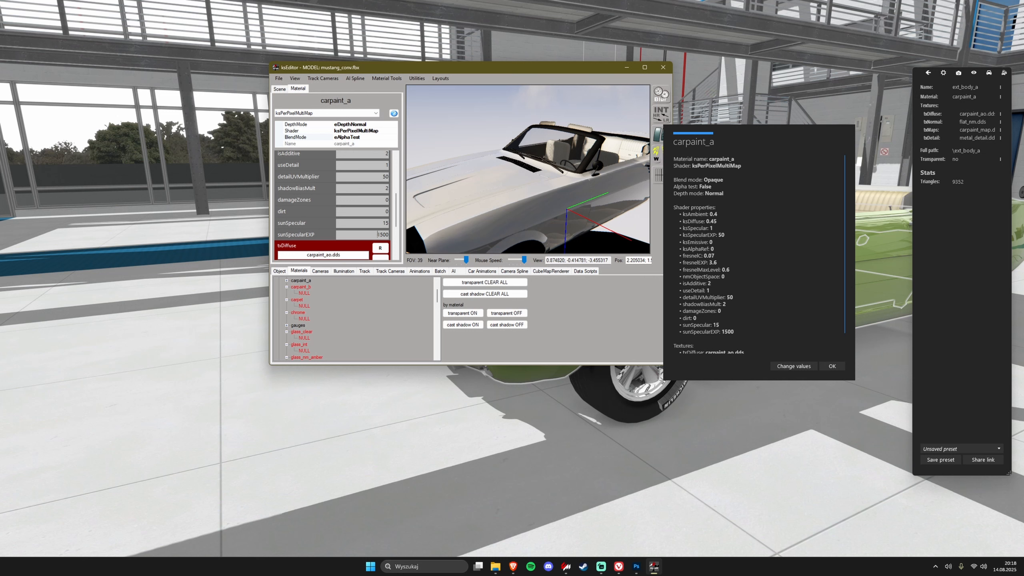
Try a sunSpecularEXP of 1 with sunSpecular 15 on carpaint_a, and restore sunSpecularEXP to 1500
text(1)
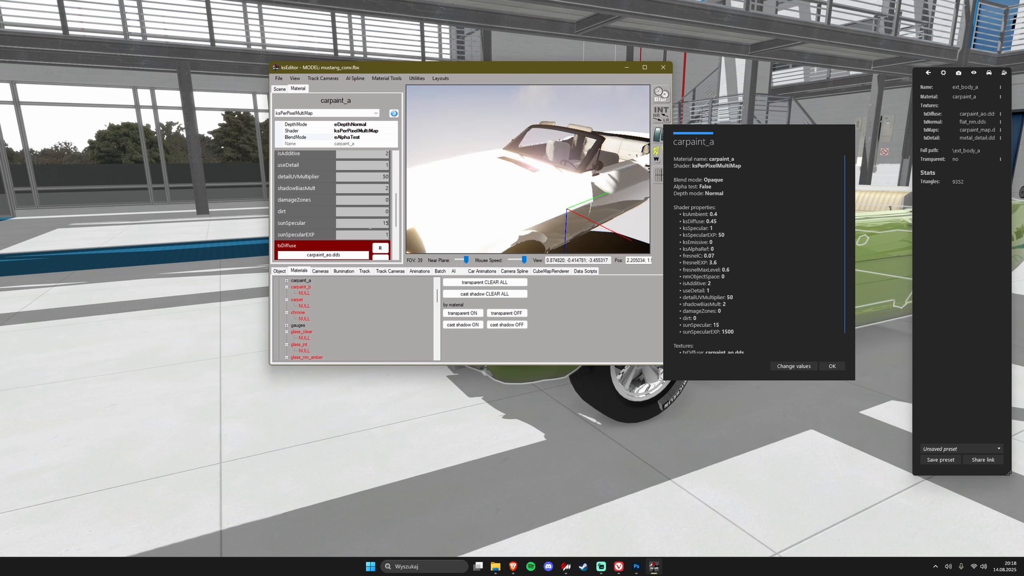
text(0)
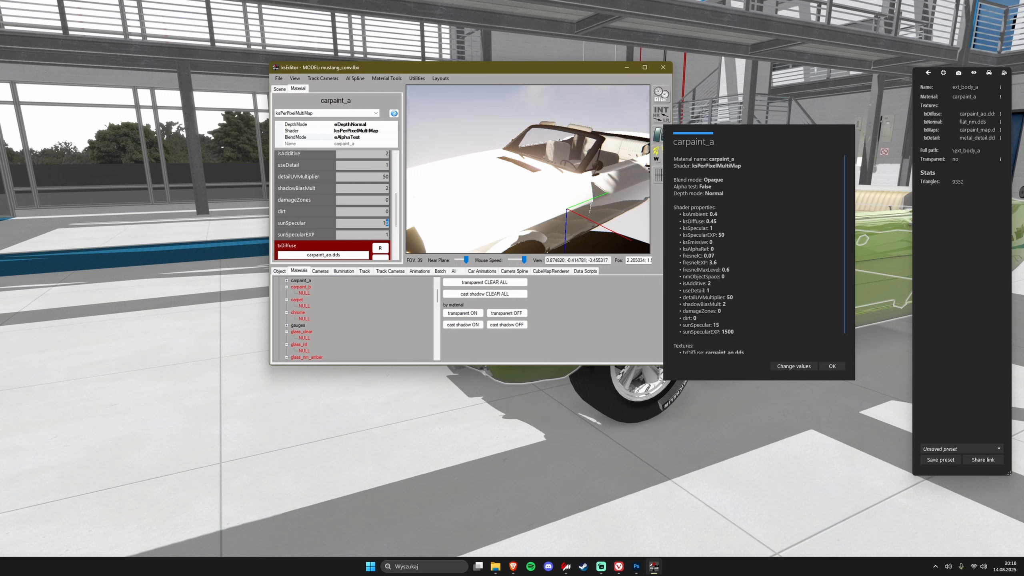
text(5)
scroll(308, 196, down, 2)
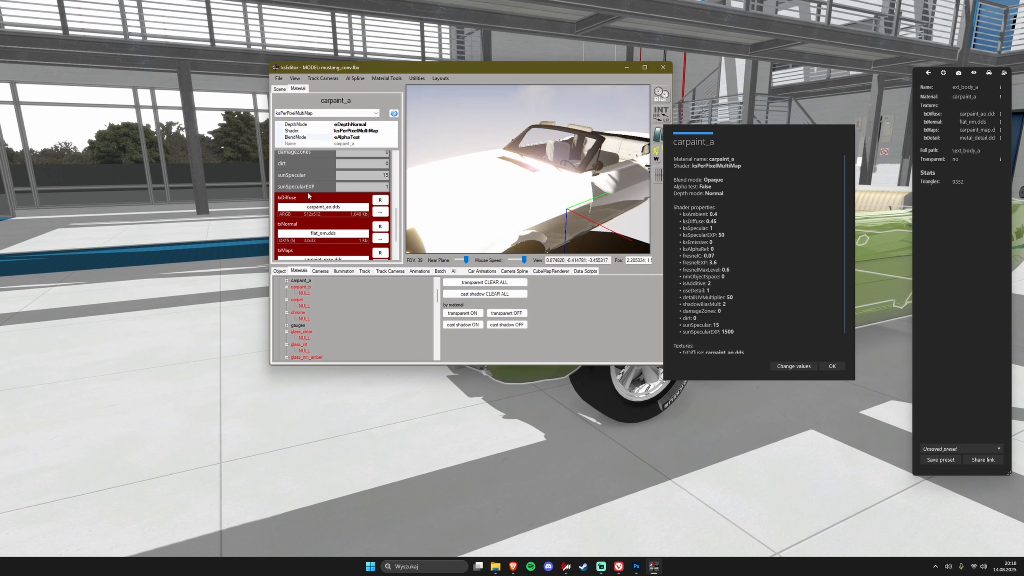
scroll(312, 194, up, 5)
scroll(349, 184, down, 10)
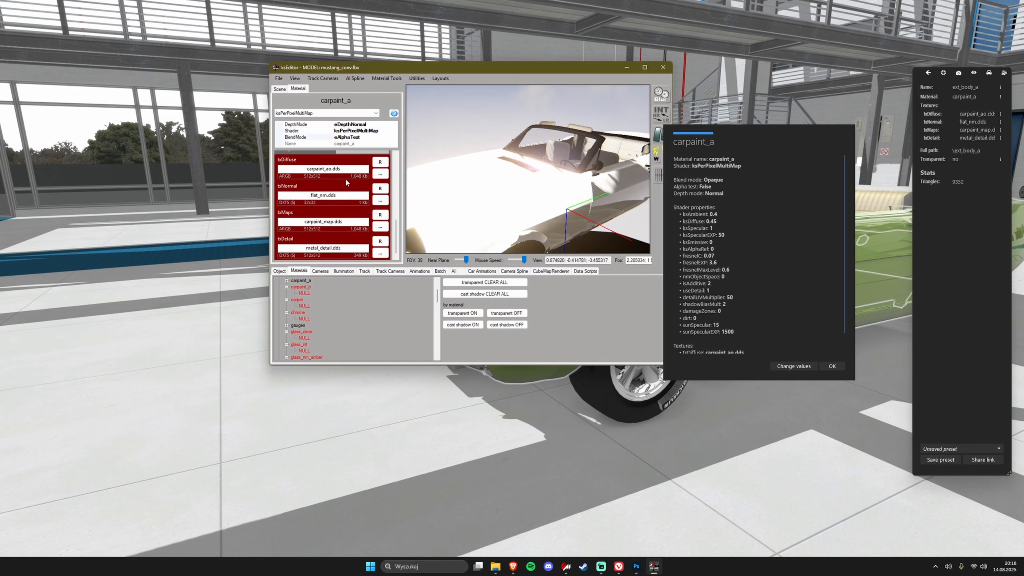
scroll(343, 190, up, 3)
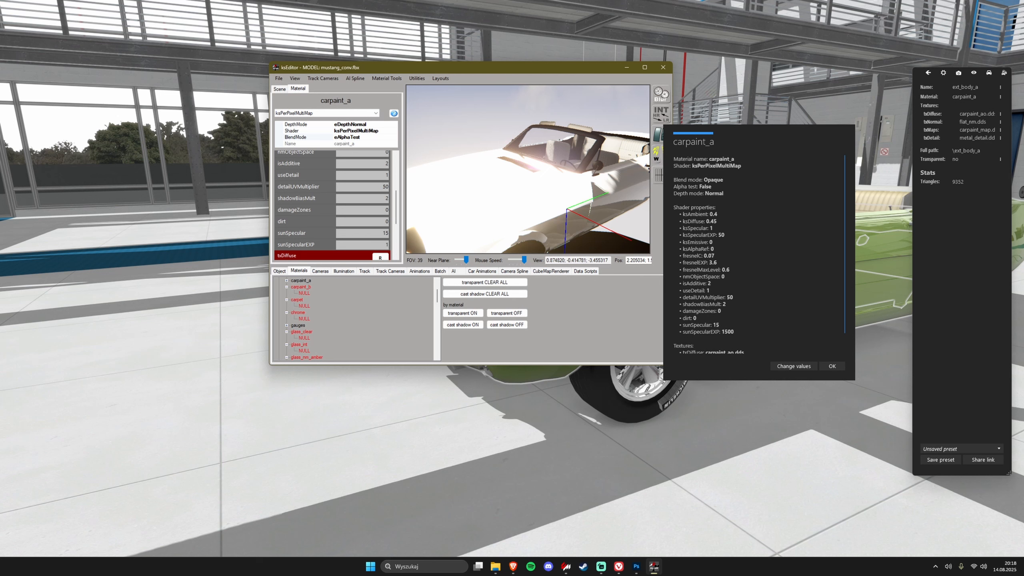
text(500)
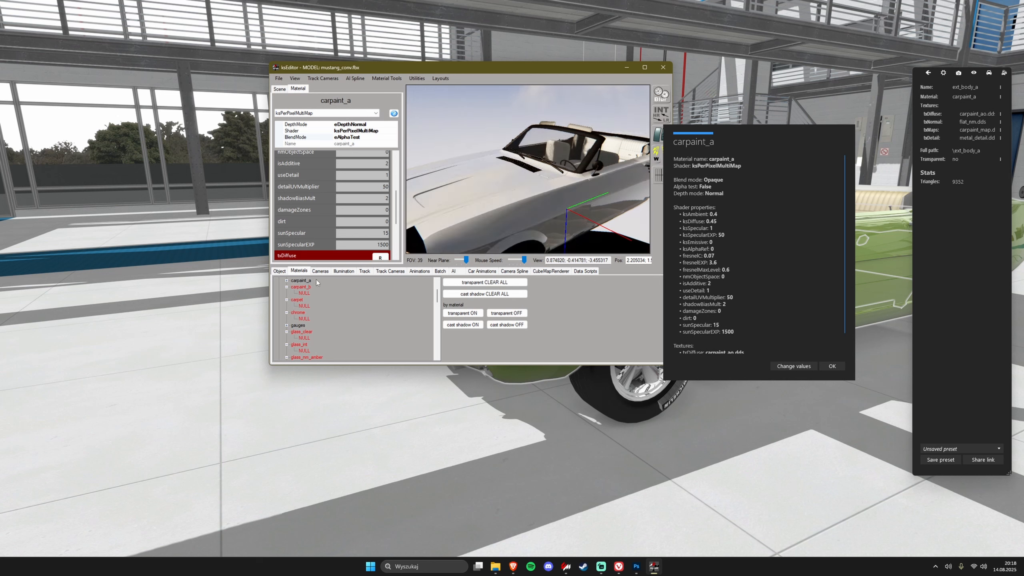
Select the black headlight surround on the car's front and change its carpaint_b shader to ksPerPixelMultiMap
drag(506, 218, 527, 169)
scroll(558, 195, up, 5)
scroll(531, 174, down, 4)
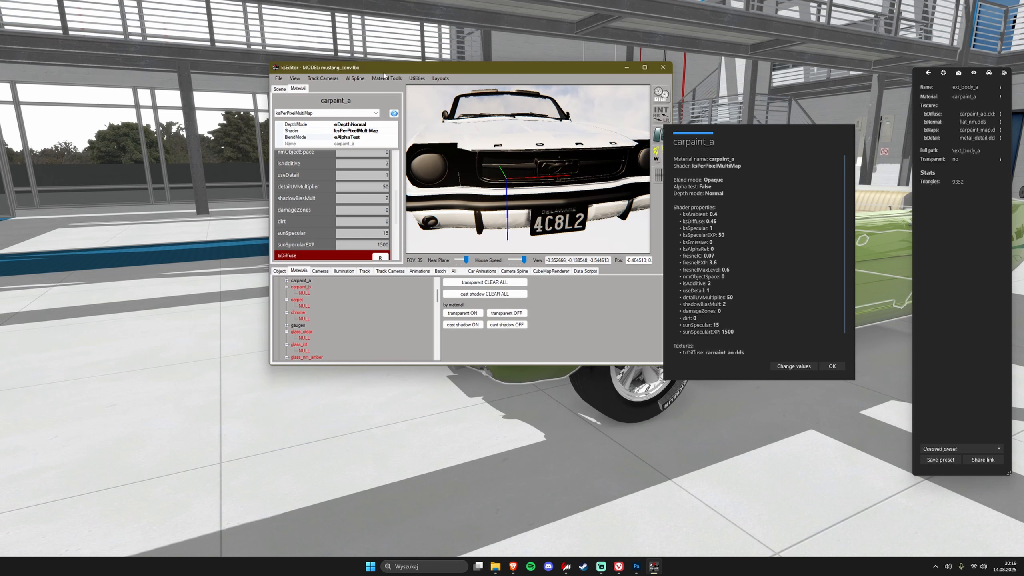
drag(436, 118, 510, 164)
scroll(510, 166, up, 4)
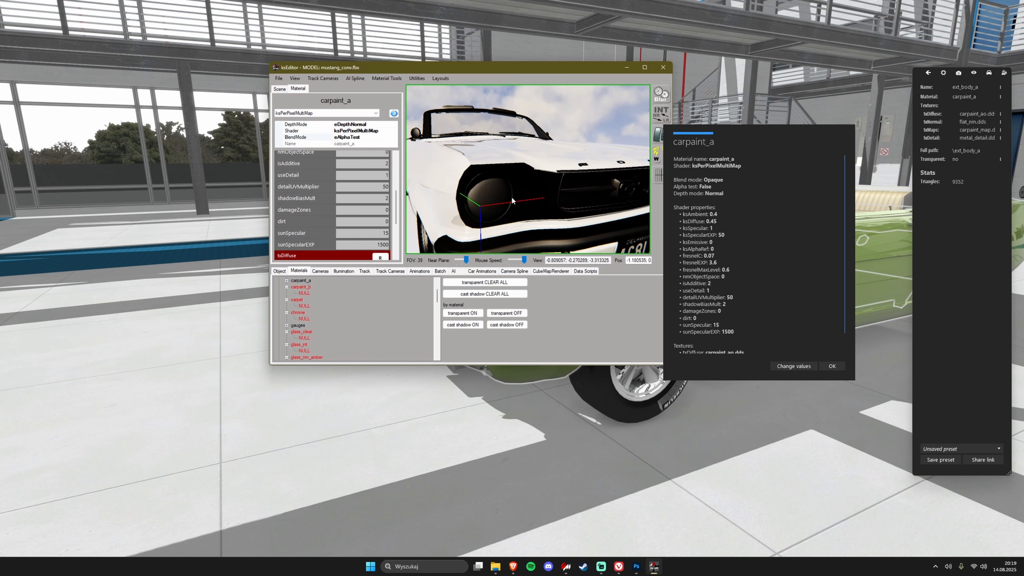
click(529, 189)
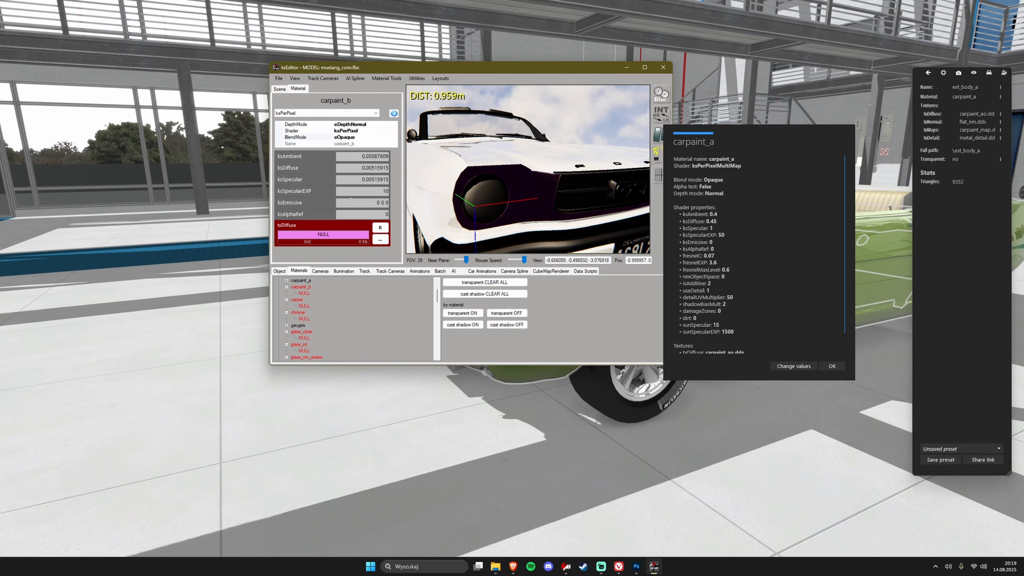
drag(494, 183, 510, 182)
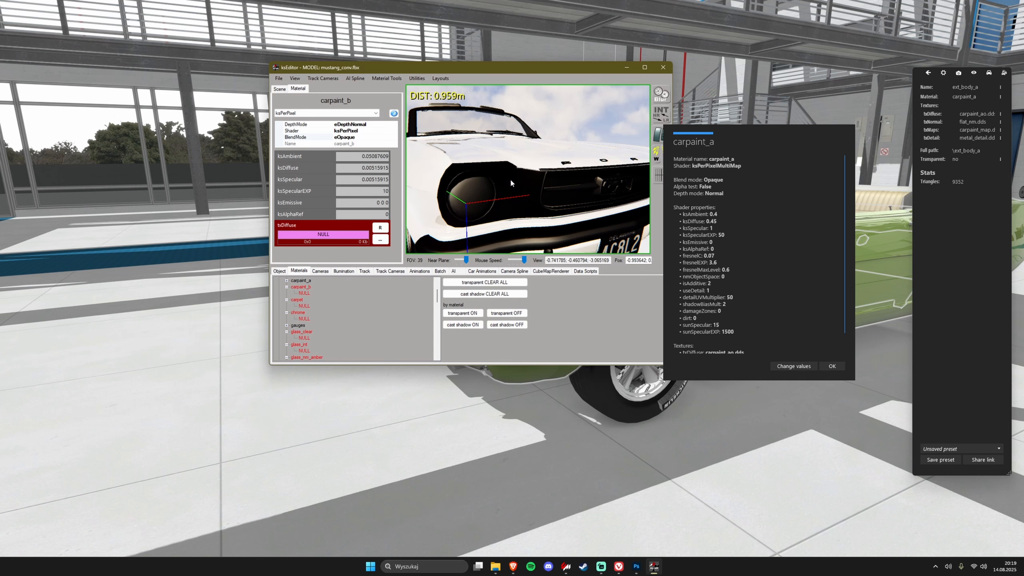
click(328, 113)
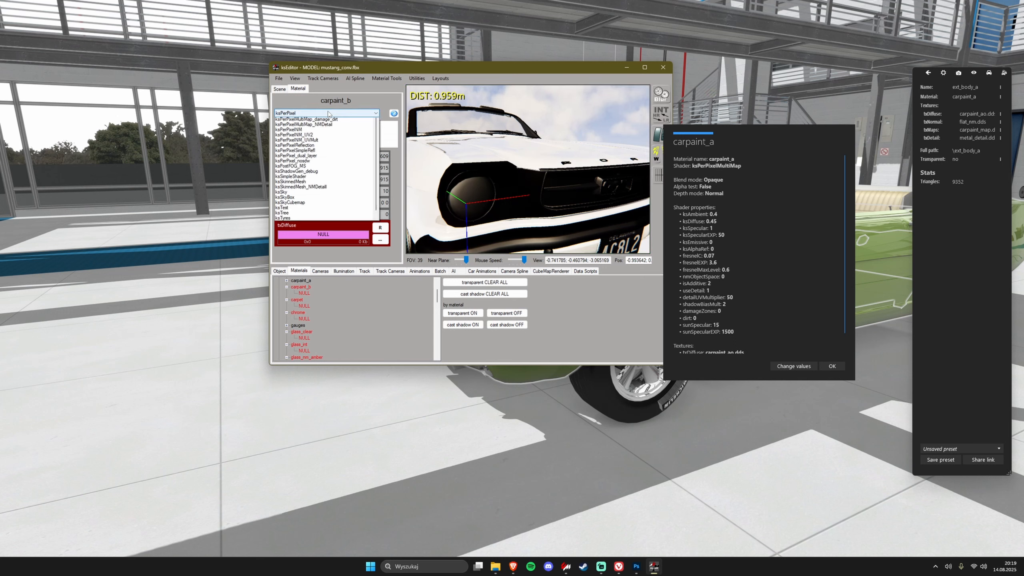
scroll(328, 161, up, 3)
click(344, 158)
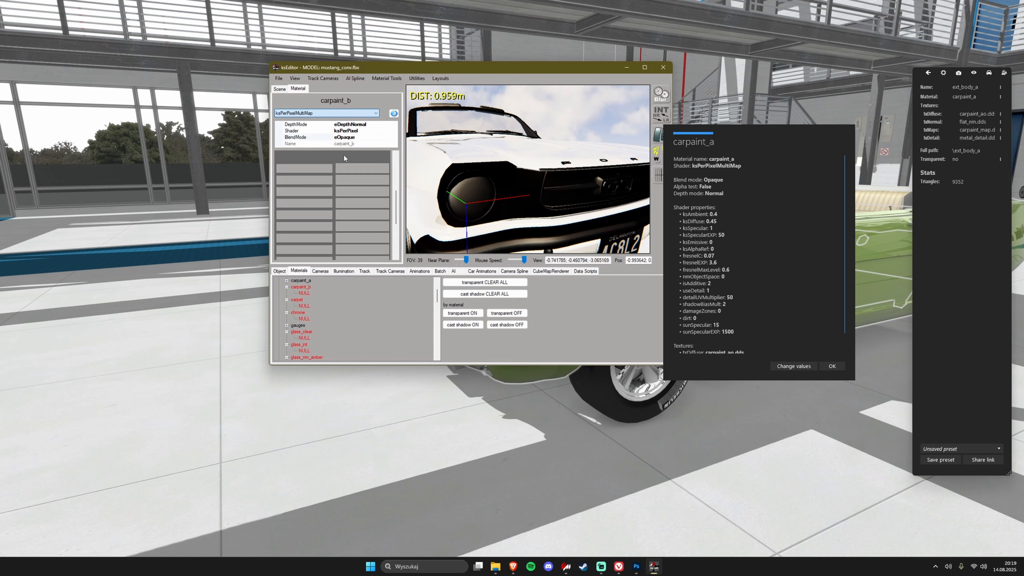
Paste the copied carpaint_a material properties onto carpaint_b
click(386, 78)
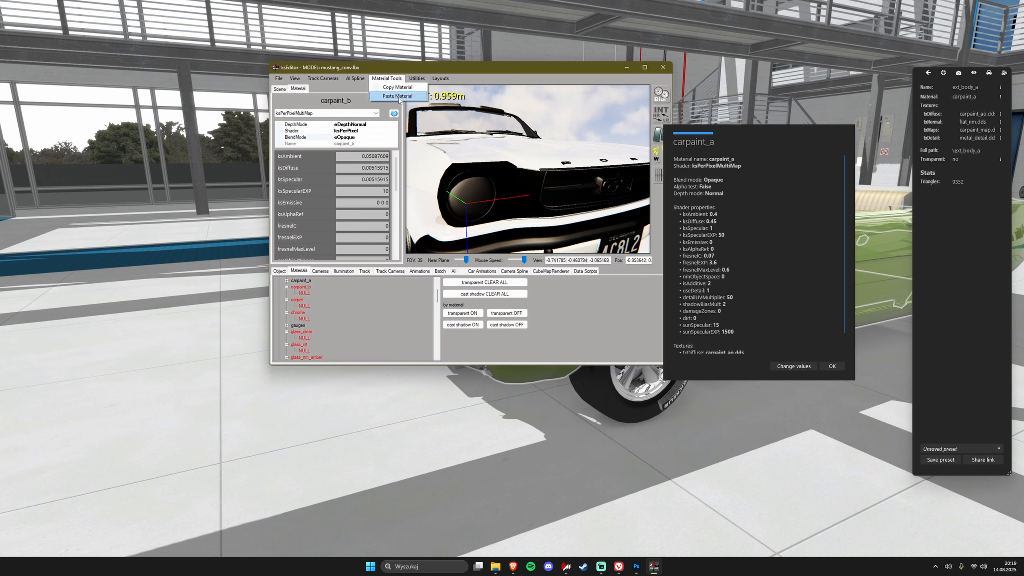
click(397, 96)
click(534, 313)
Load carpaint_ao.dds as the txDiffuse texture of carpaint_b
scroll(355, 222, down, 4)
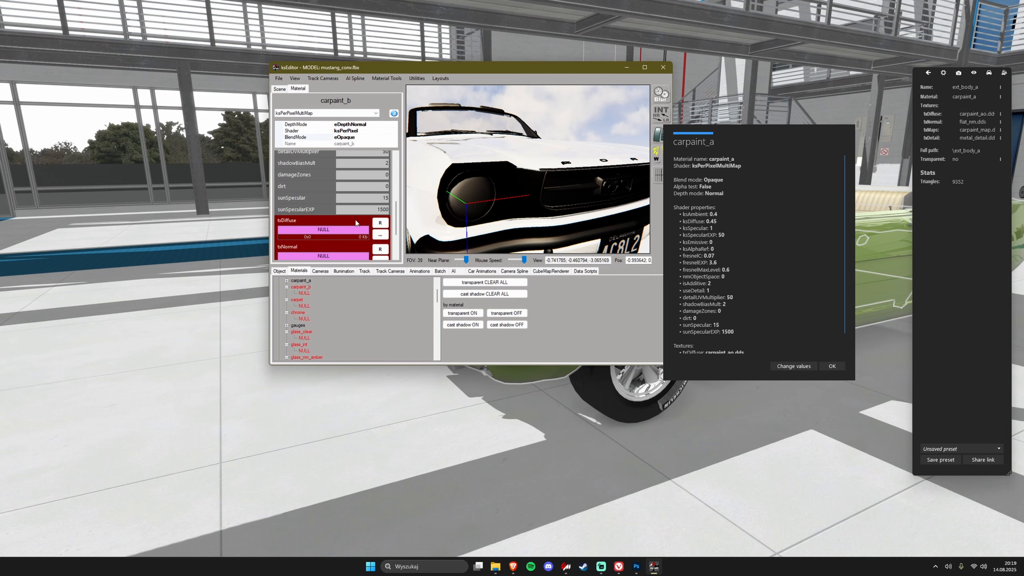
click(379, 235)
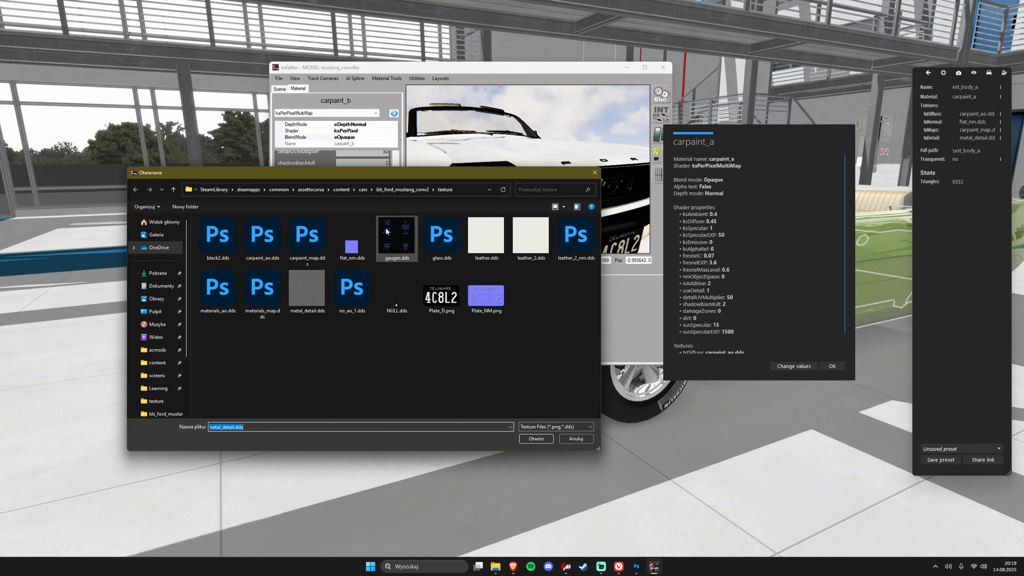
click(386, 231)
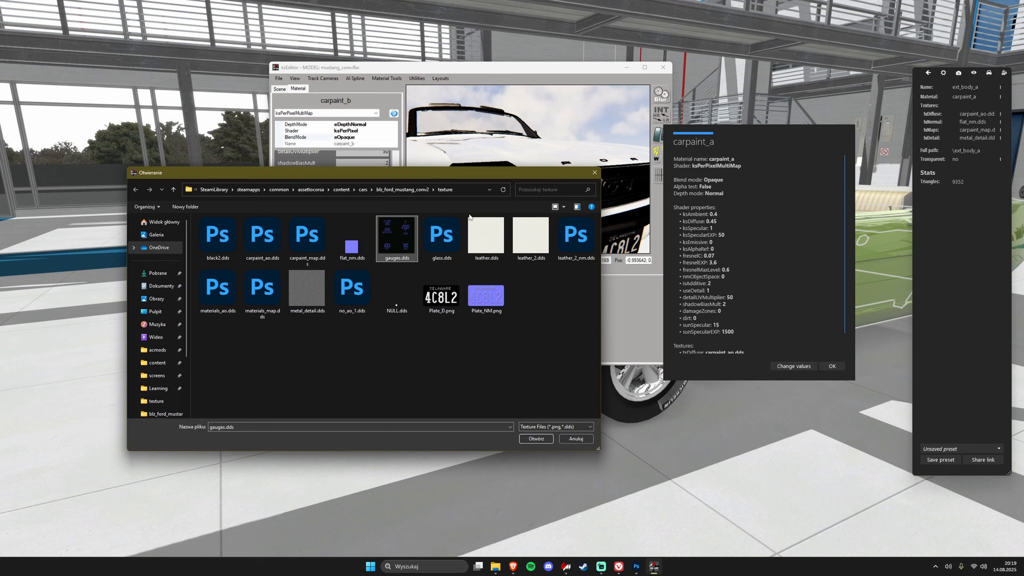
click(258, 289)
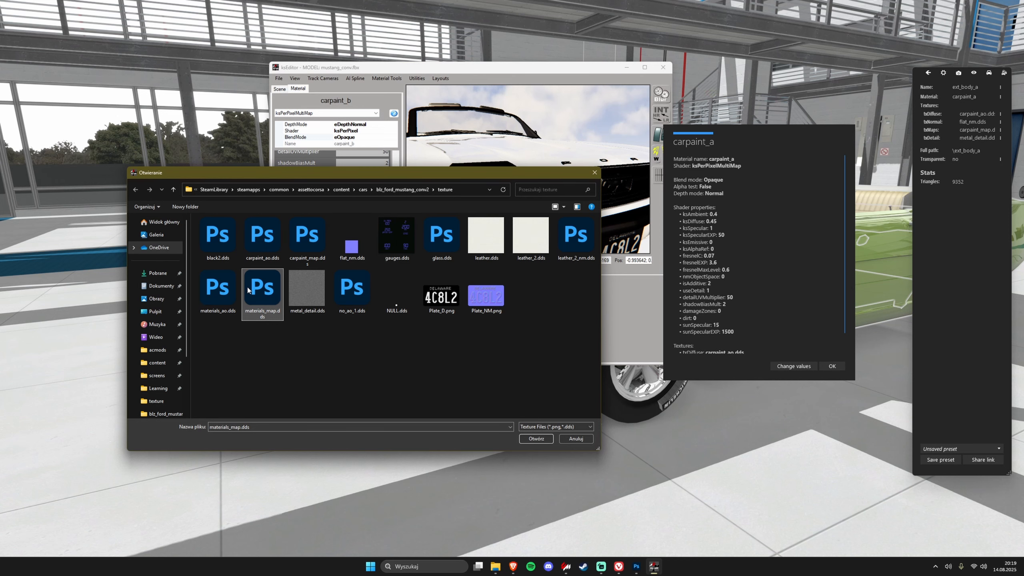
double_click(270, 236)
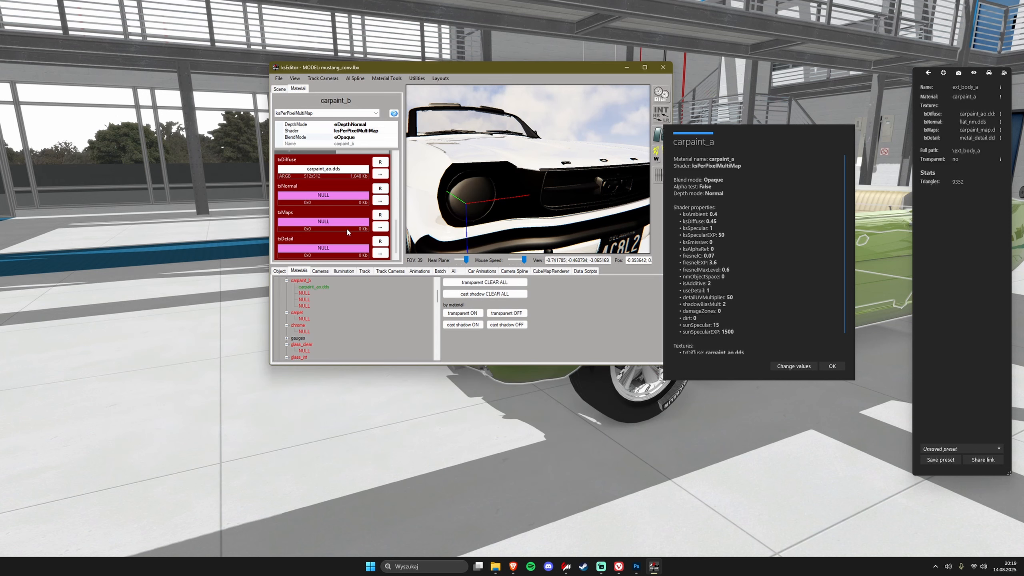
Load carpaint_map.dds as carpaint_b's txMaps texture and flat_nm.dds as its txNormal texture
click(380, 227)
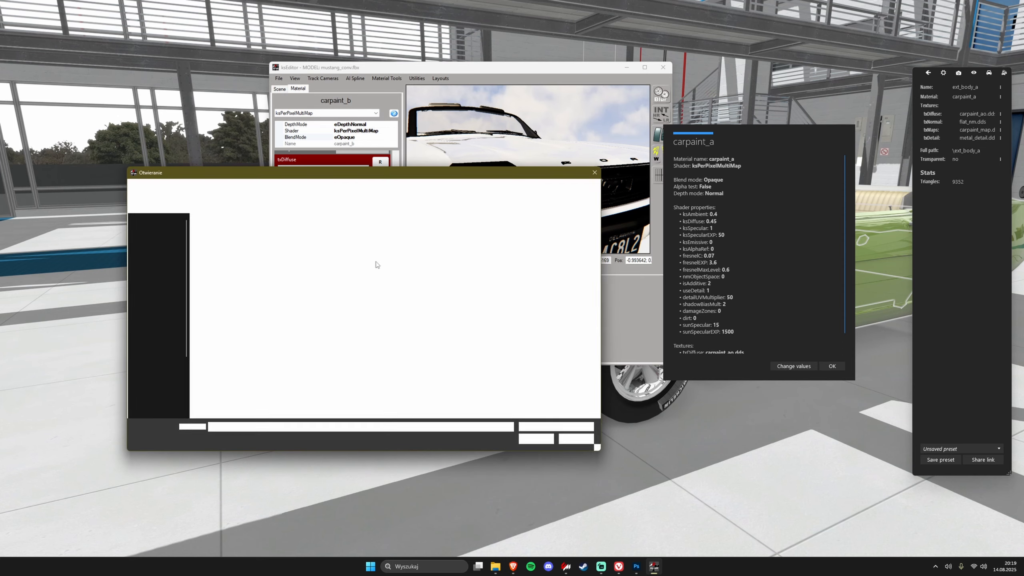
double_click(327, 220)
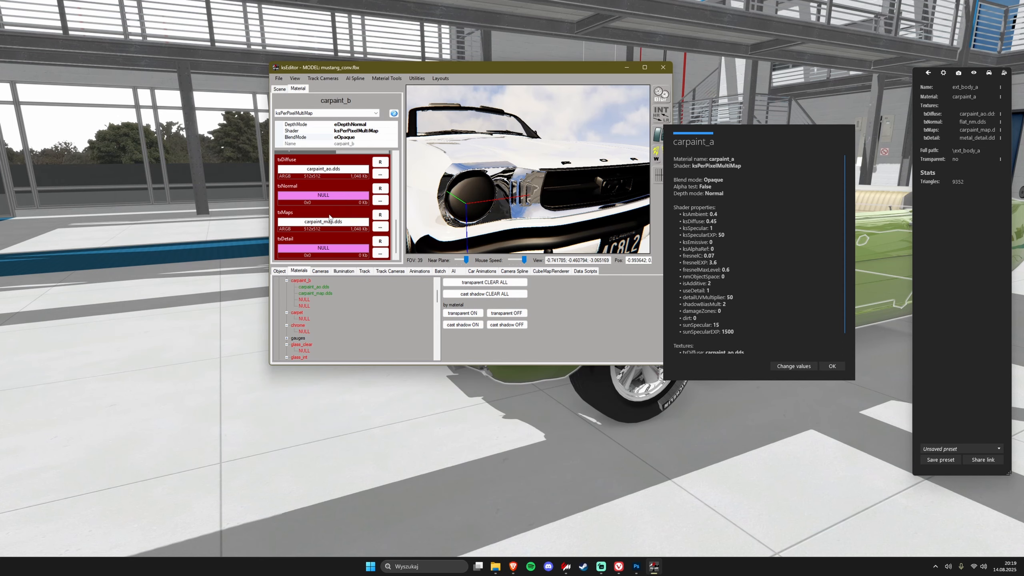
click(380, 201)
click(347, 238)
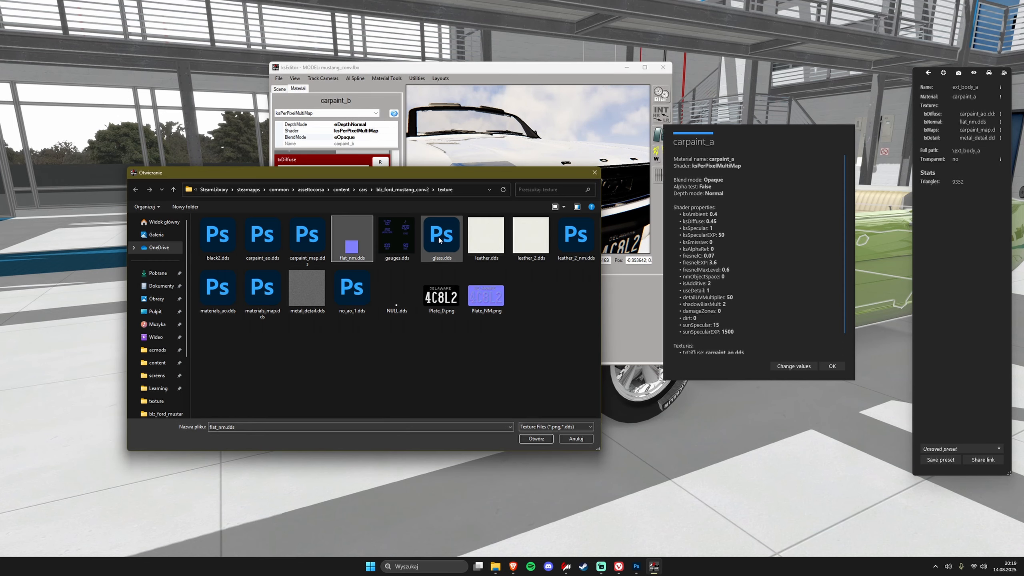
double_click(347, 238)
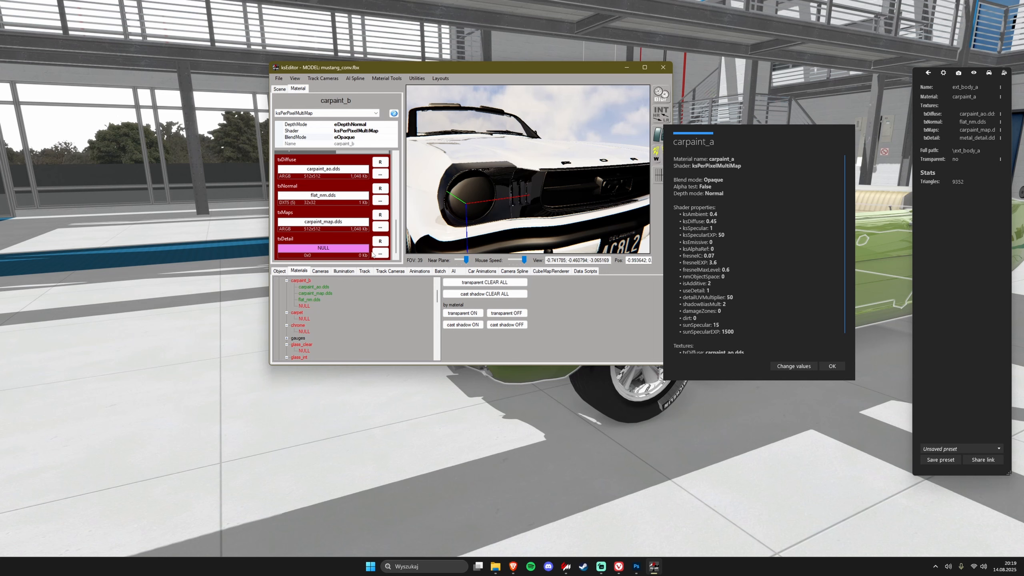
Duplicate metal_detail.dds as metal_detail_2.dds in the texture folder and load the copy as carpaint_b's txDetail texture
click(380, 253)
click(310, 289)
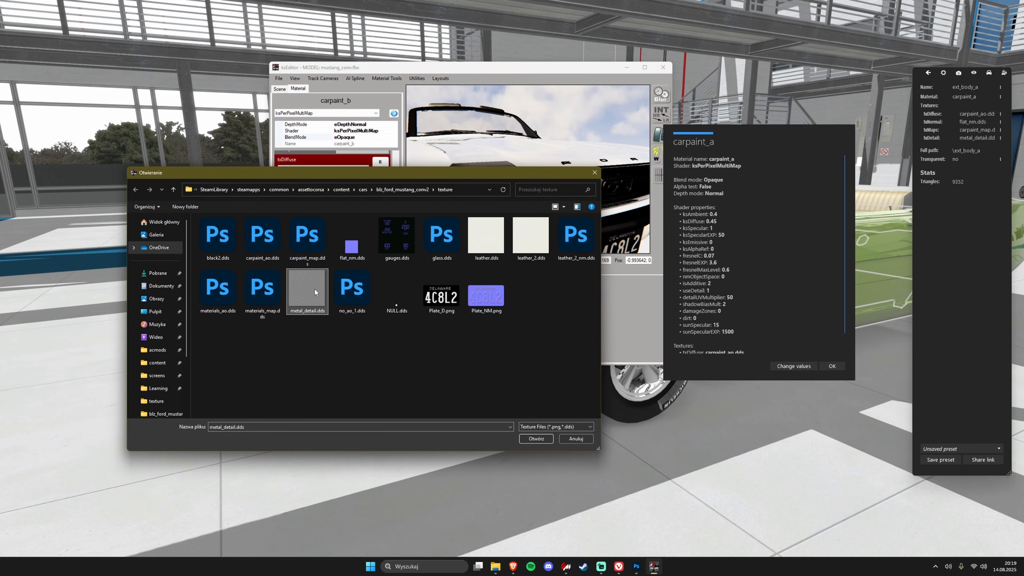
key(ctrl+v)
key(F2)
text(metal_)
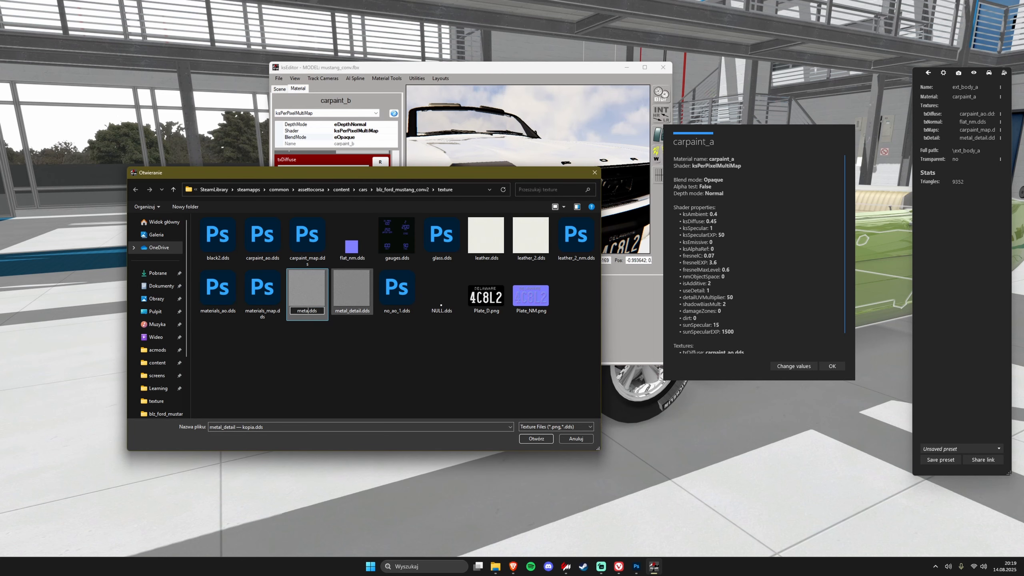
text(details)
key(BackSpace)
text(_2)
key(Return)
double_click(355, 293)
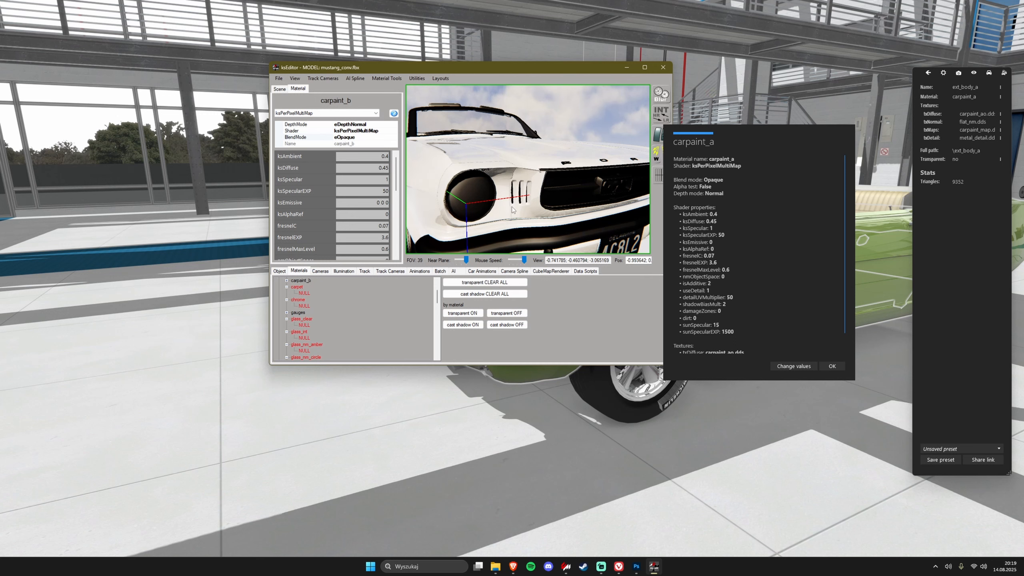
Select the chrome bumper on the car's front and change the chrome material's shader to ksPerPixelMultiMap
drag(526, 201, 533, 198)
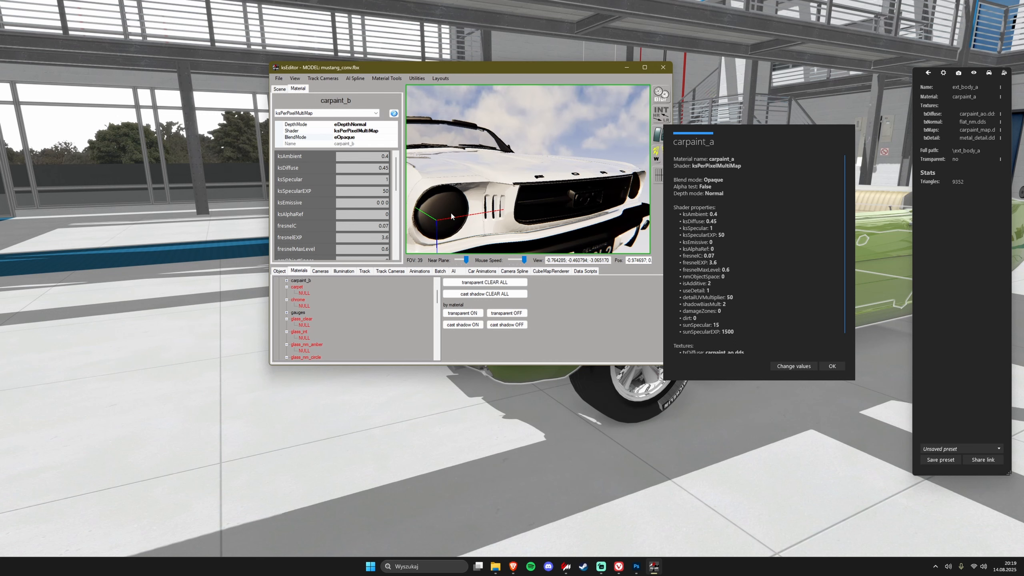
scroll(314, 235, down, 5)
scroll(321, 232, up, 5)
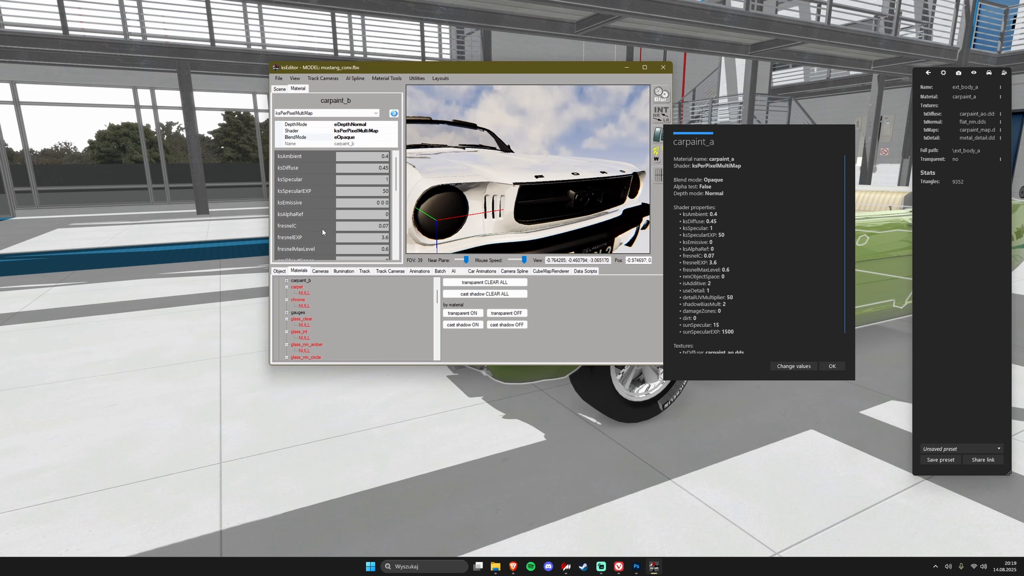
right_drag(568, 175, 577, 193)
click(531, 219)
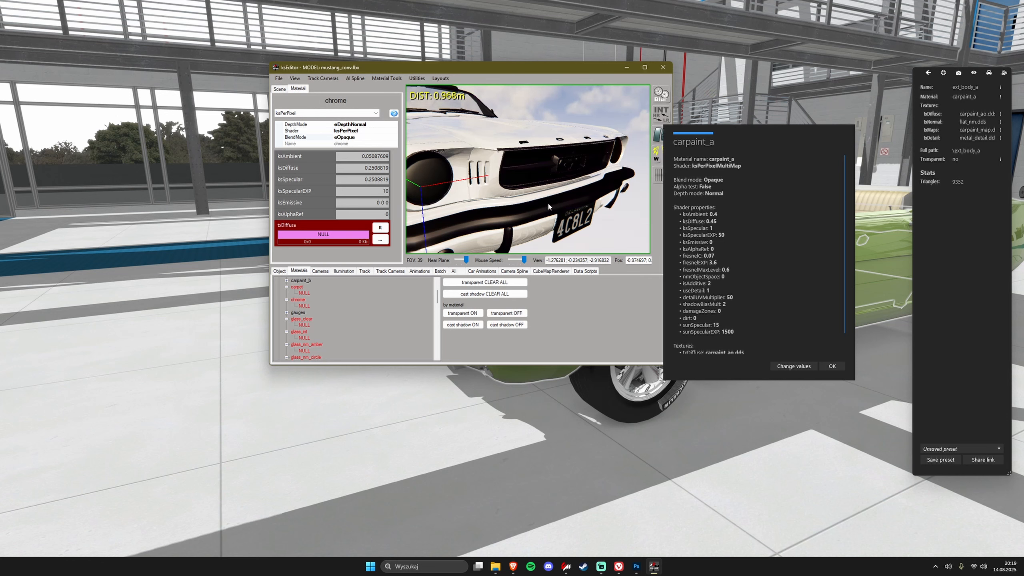
right_drag(524, 212, 520, 200)
right_drag(512, 199, 512, 200)
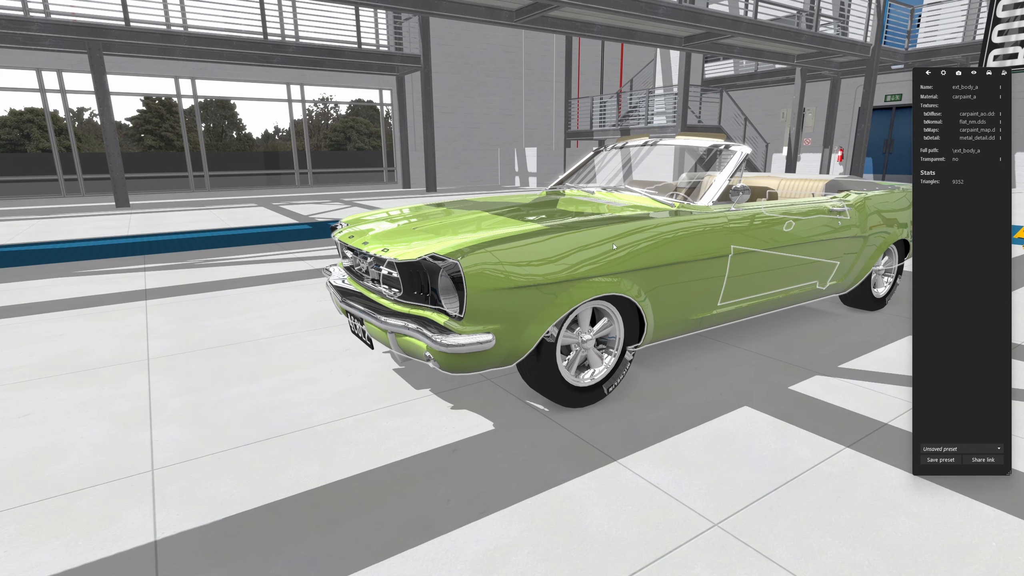
drag(612, 243, 595, 265)
key(alt+Tab)
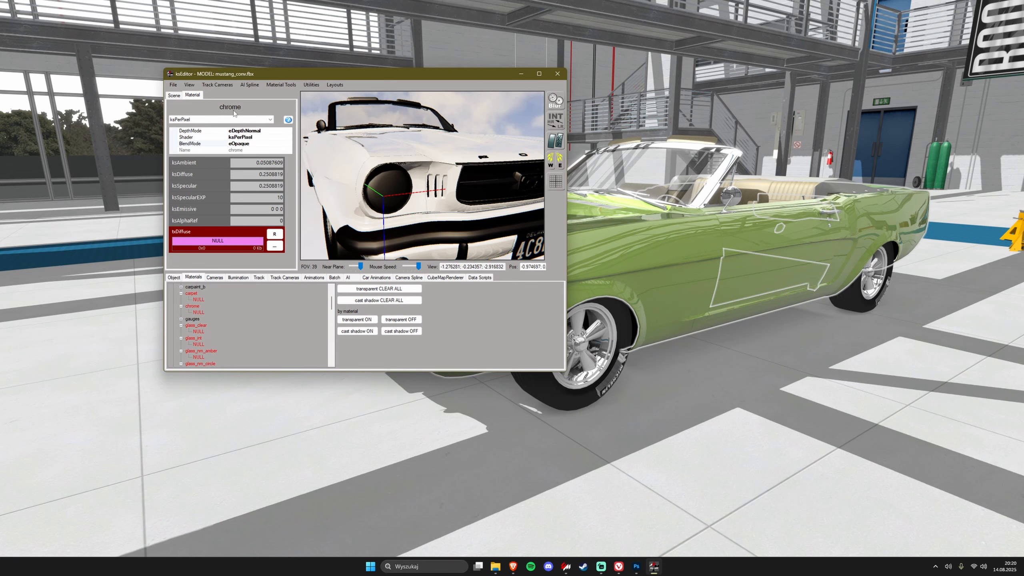
click(186, 120)
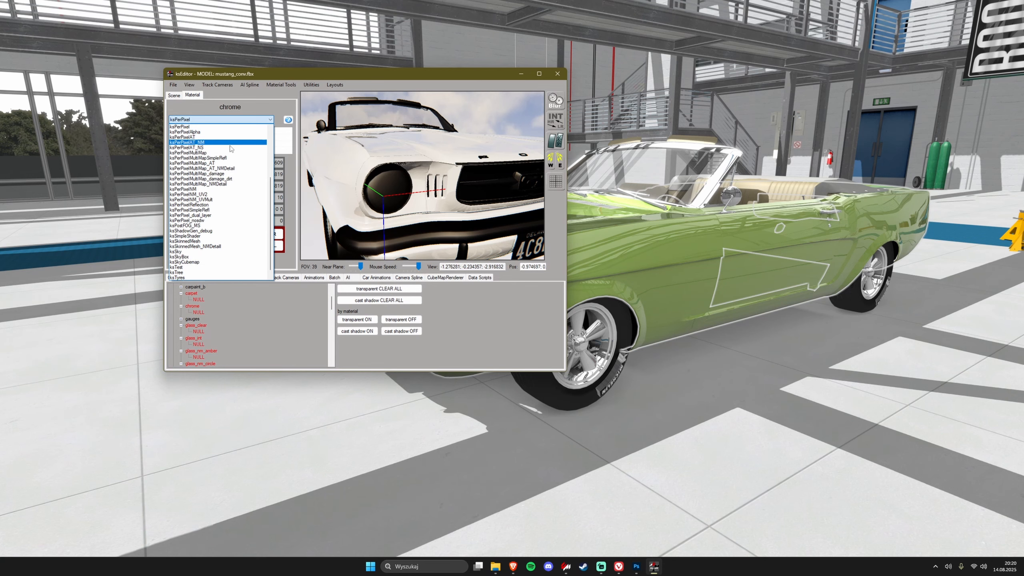
click(202, 156)
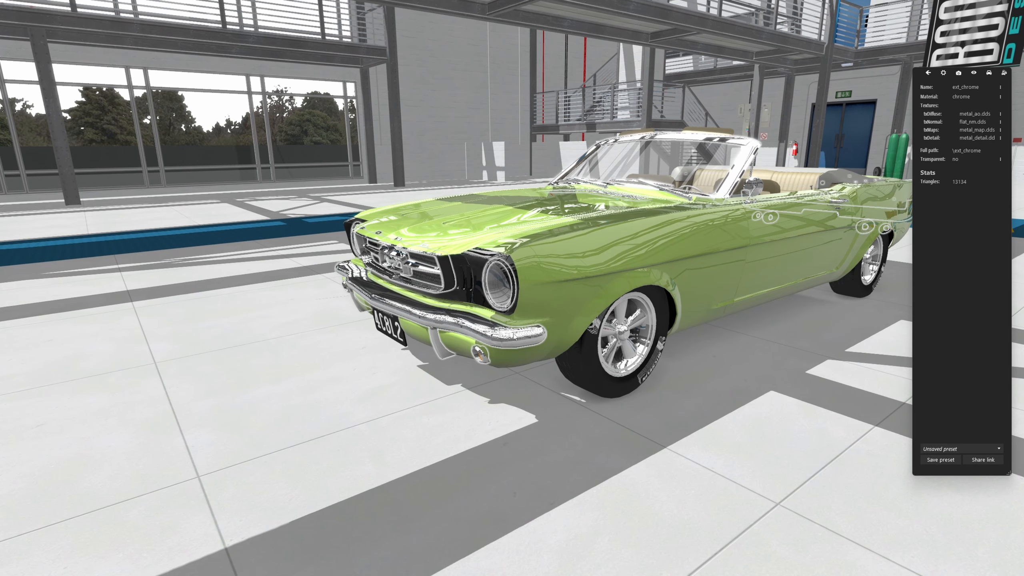
Following the reference chrome, set ksAmbient 0.2, ksDiffuse 0.1, ksSpecular 0.2, ksSpecularEXP 200, fresnelC 0.7, fresnelEXP 2.2 and fresnelMaxLevel 1
click(1000, 99)
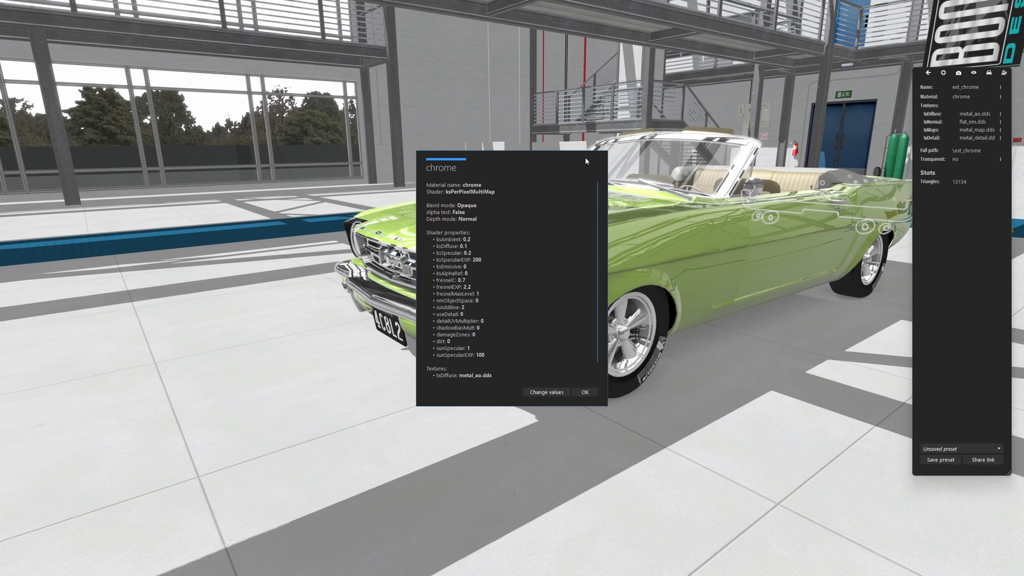
key(alt+Tab)
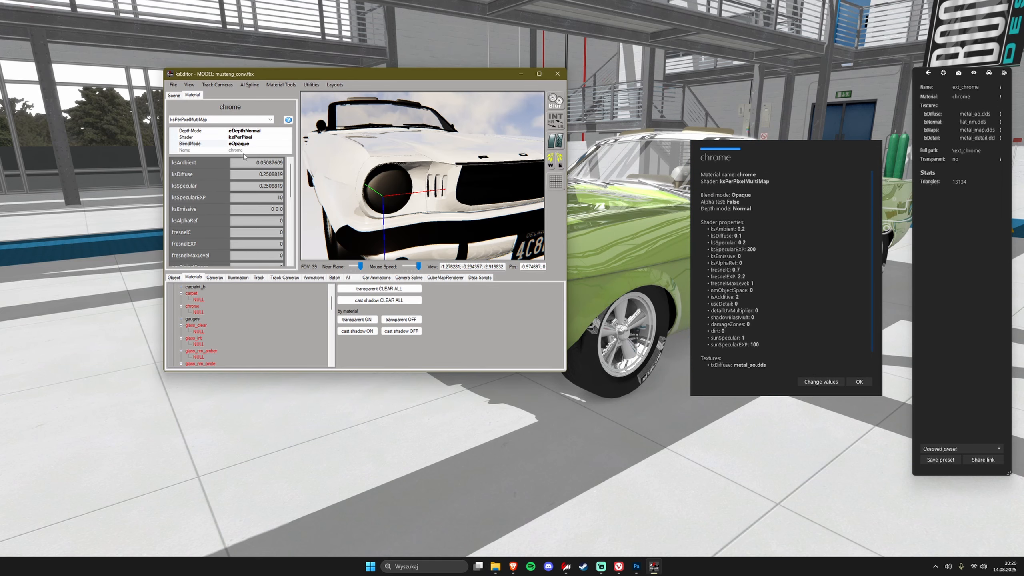
text(0.2)
key(Tab)
text(0.1)
key(Tab)
key(Tab)
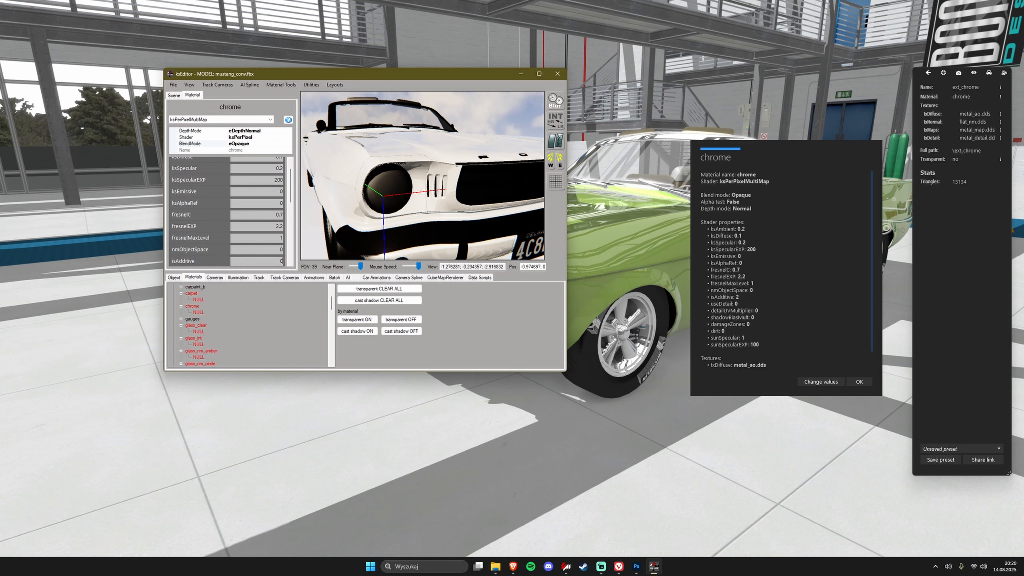
Set the chrome material's isAdditive to 2, sunSpecular to 1 and sunSpecularEXP to 100
key(Tab)
key(Tab)
key(Tab)
key(Tab)
key(Tab)
key(Tab)
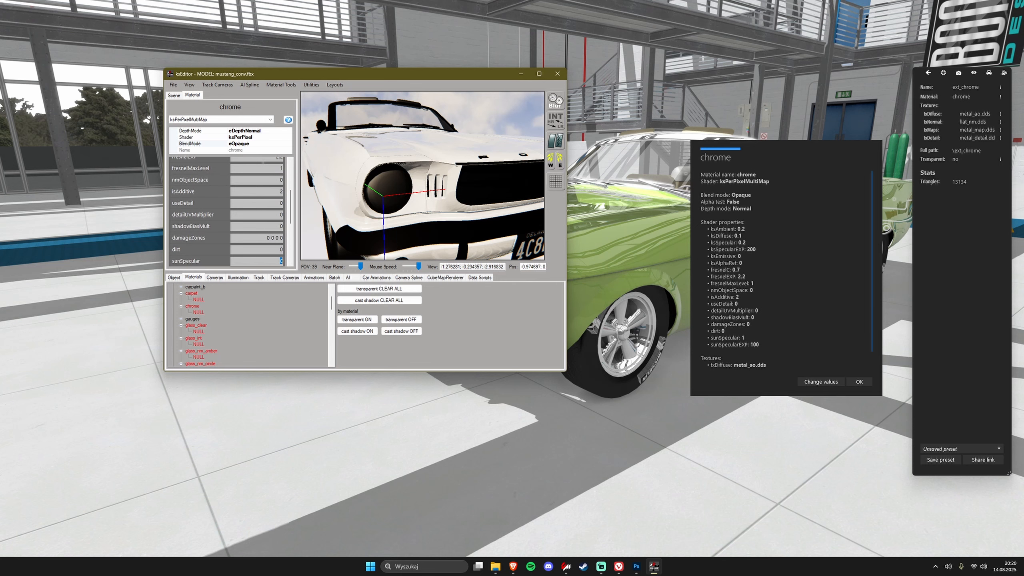
text(1)
key(Tab)
key(Tab)
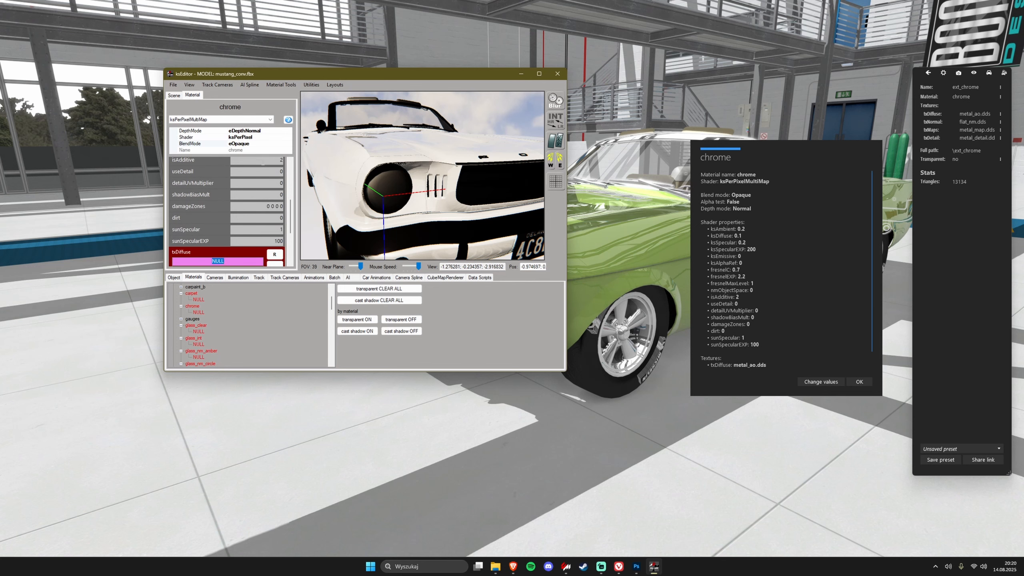
Load materials_ao.dds as chrome's txDiffuse texture and materials_map.dds as its txMaps texture
scroll(263, 161, down, 3)
click(275, 180)
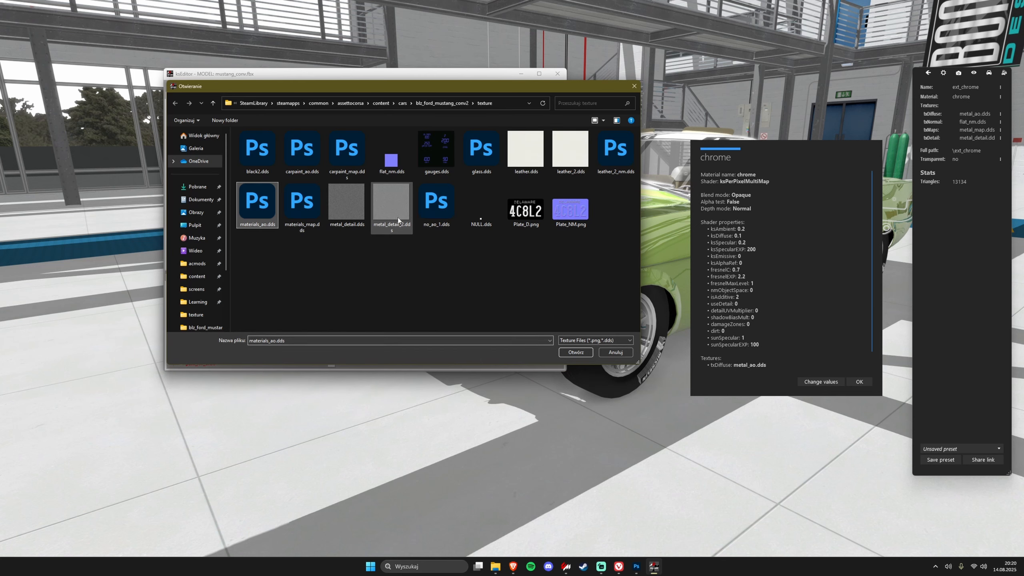
double_click(255, 210)
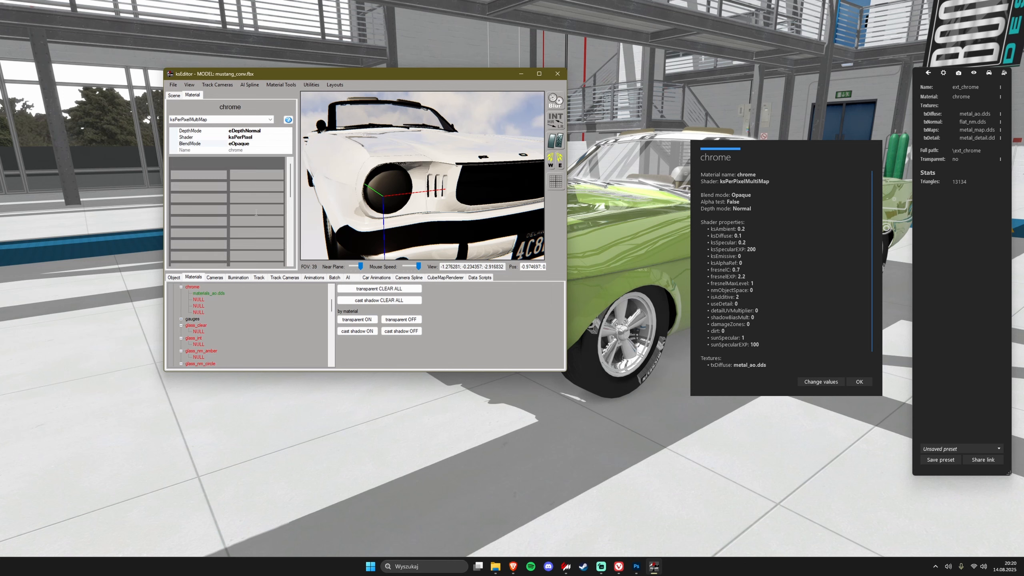
click(272, 239)
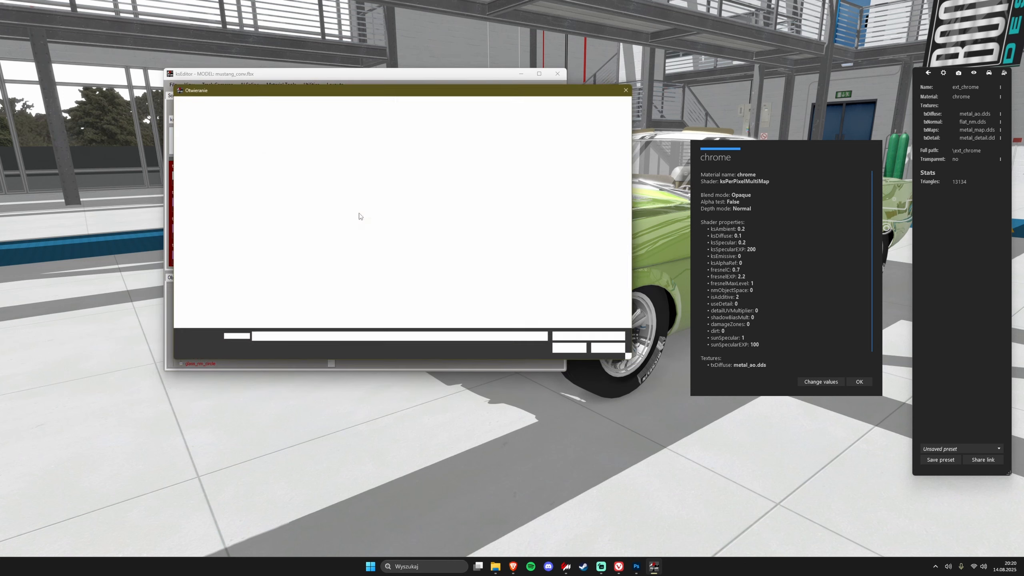
double_click(310, 213)
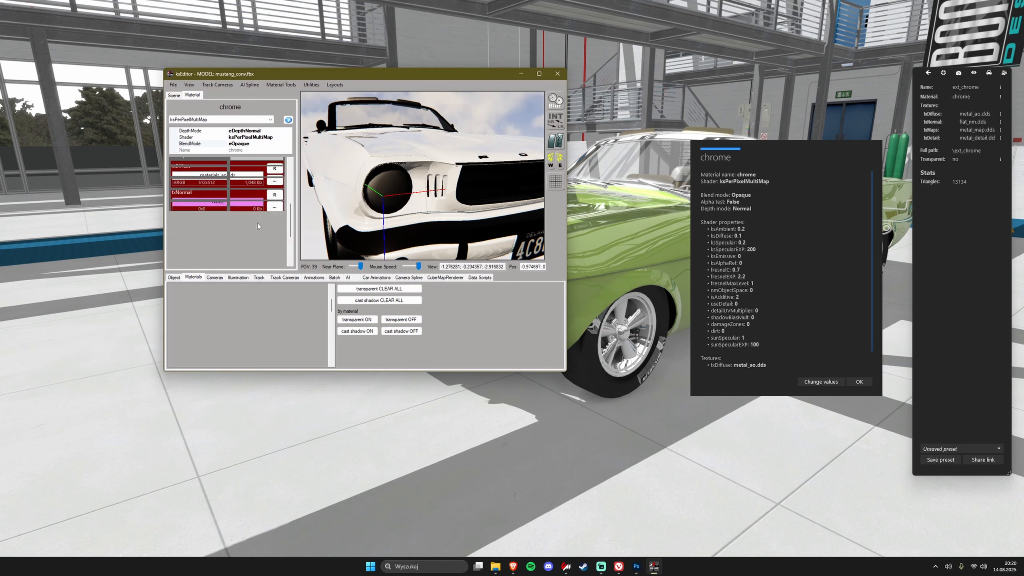
scroll(256, 226, down, 4)
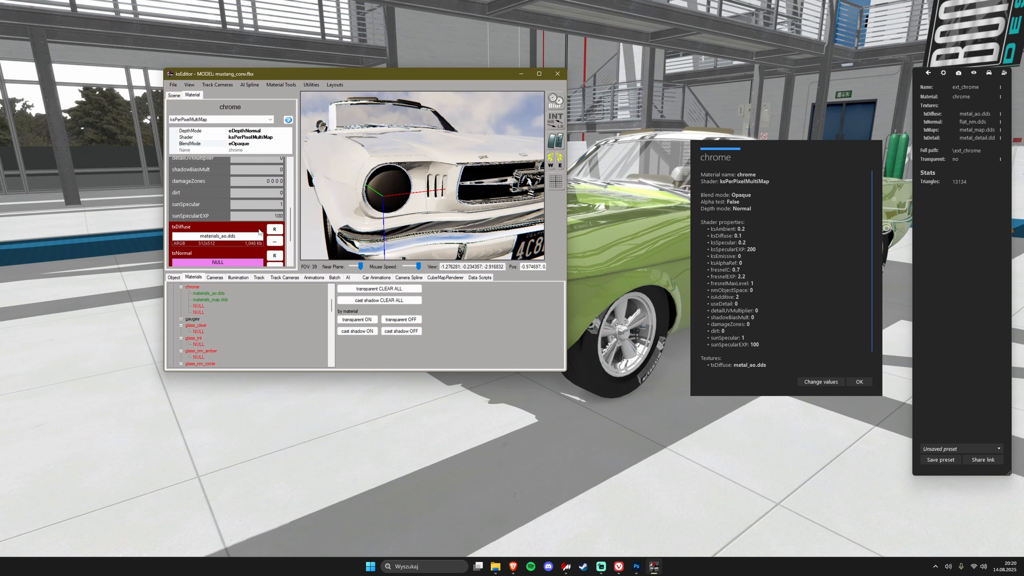
Duplicate materials_ao.dds as metal_ao.dds and load the copy as chrome's txDiffuse texture
click(275, 241)
click(260, 210)
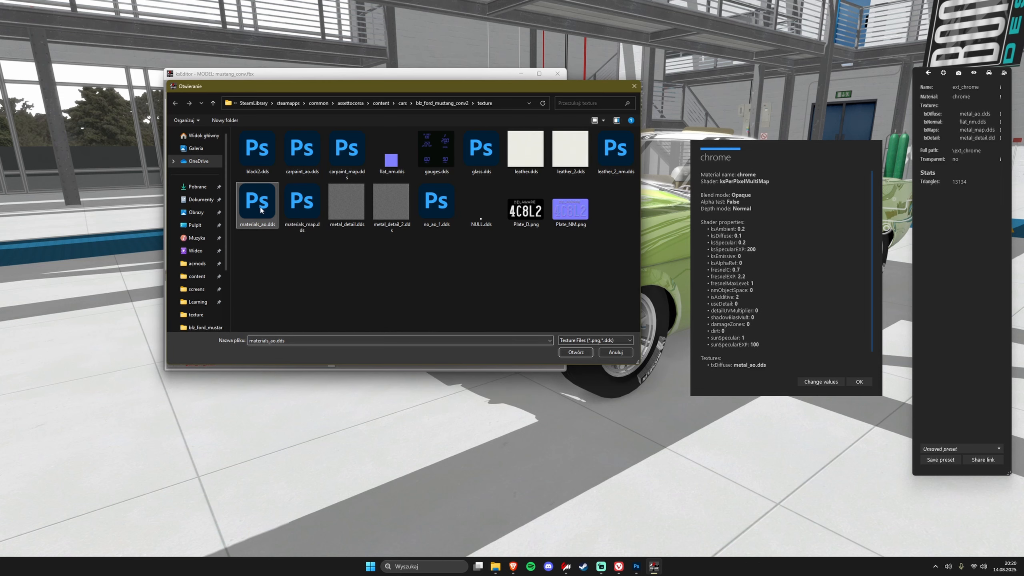
key(ctrl+c)
key(ctrl+v)
key(F2)
text(metal)
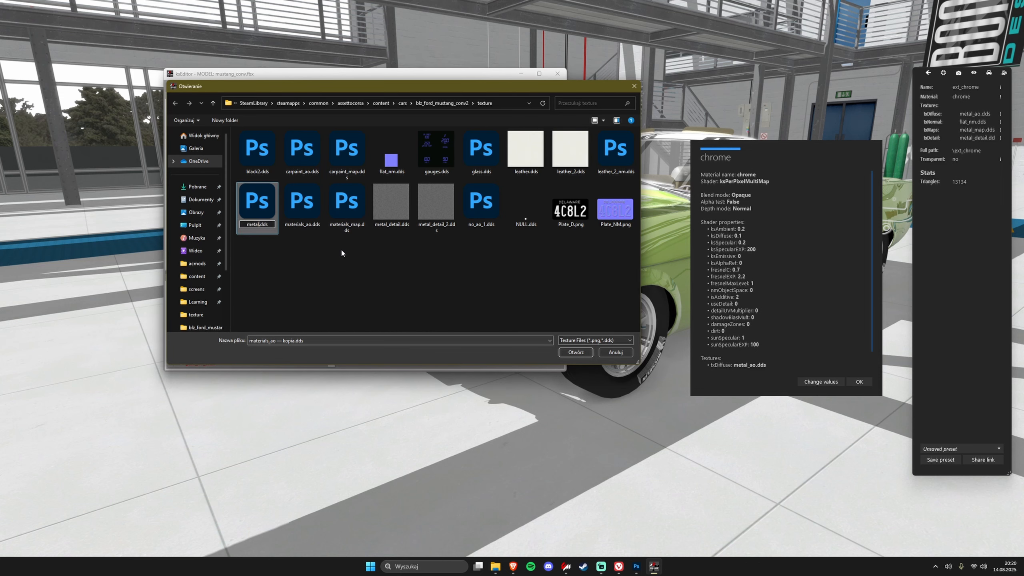
text(_ao)
key(Return)
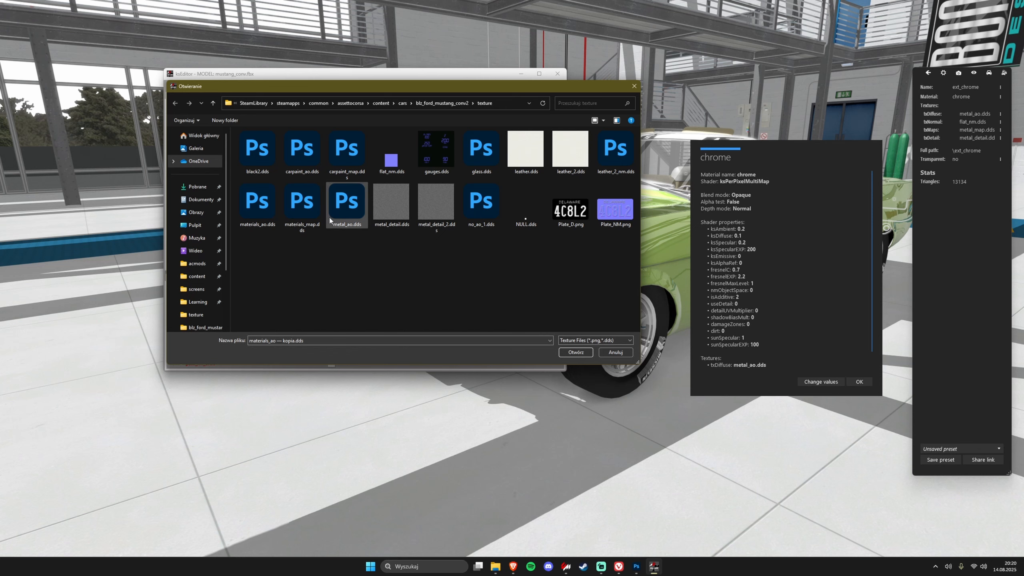
double_click(342, 211)
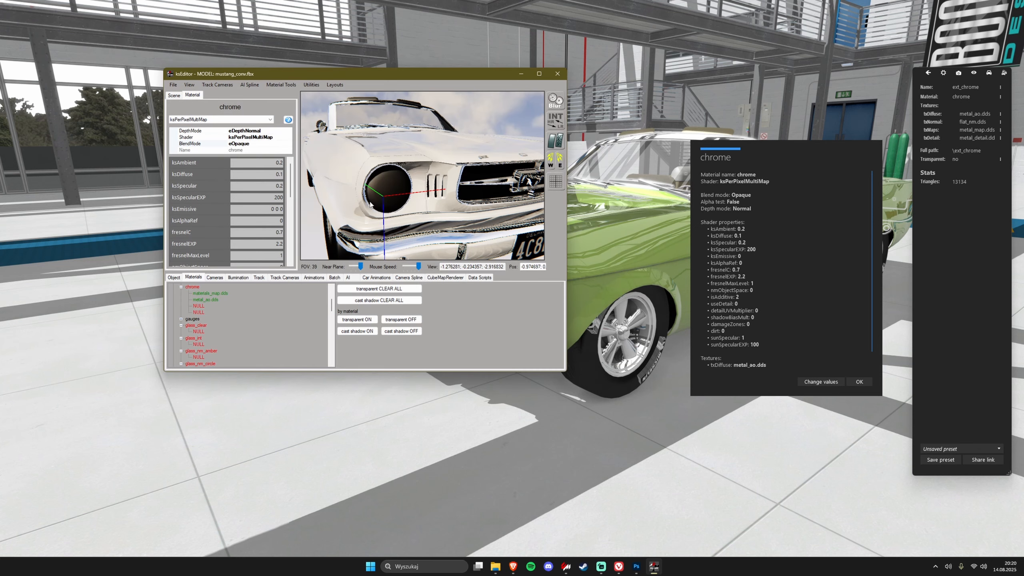
Duplicate metal_ao.dds as metal_map.dds and load the copy as chrome's txMaps texture
scroll(275, 239, down, 5)
click(275, 234)
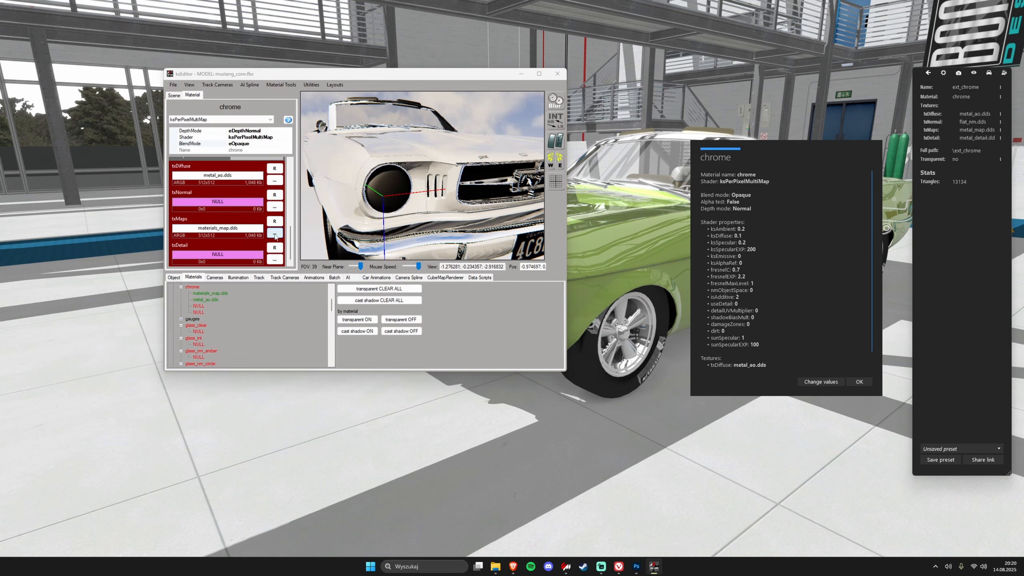
key(ctrl+c)
key(ctrl+v)
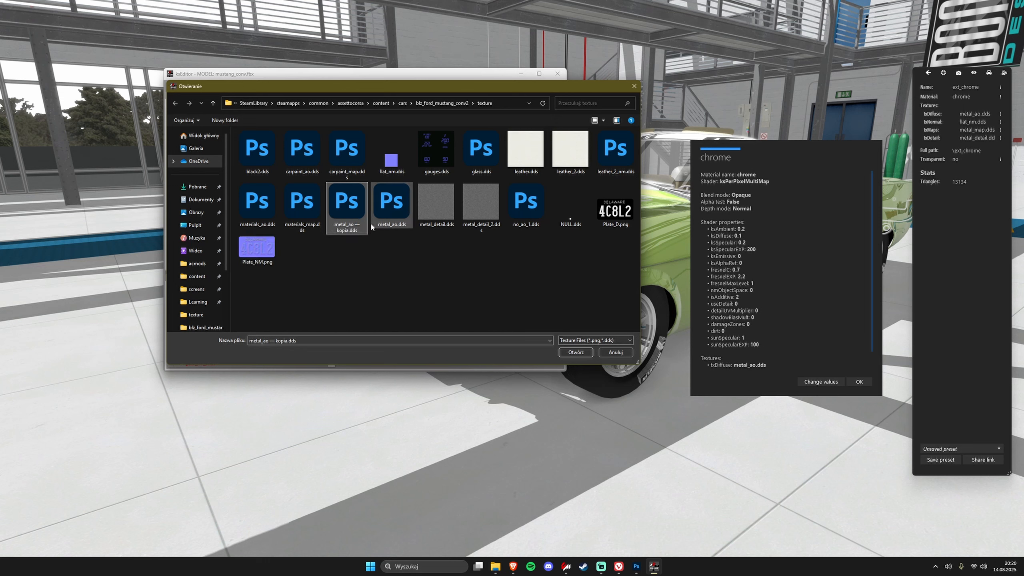
key(F2)
text(metal_)
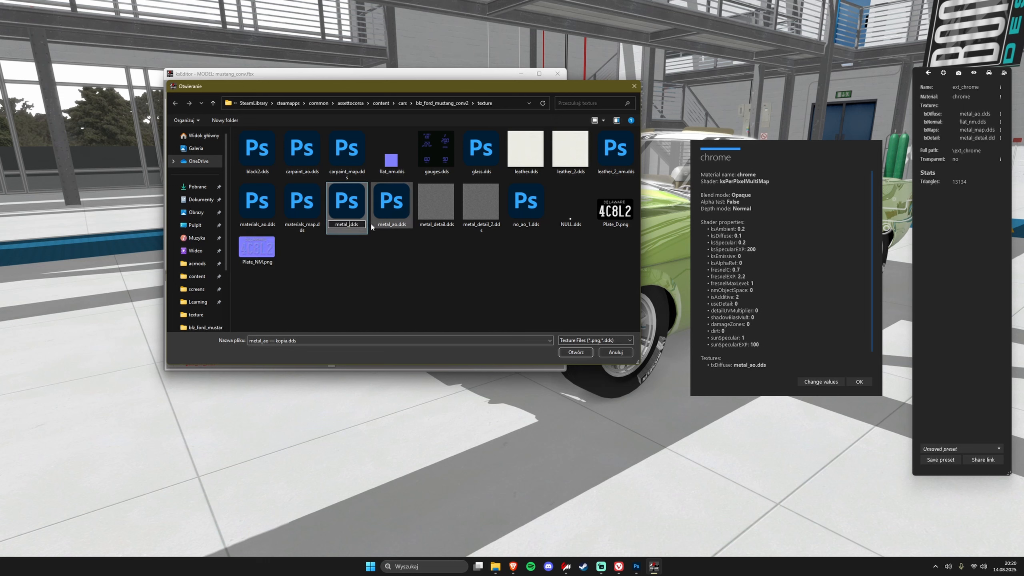
text(map)
key(Return)
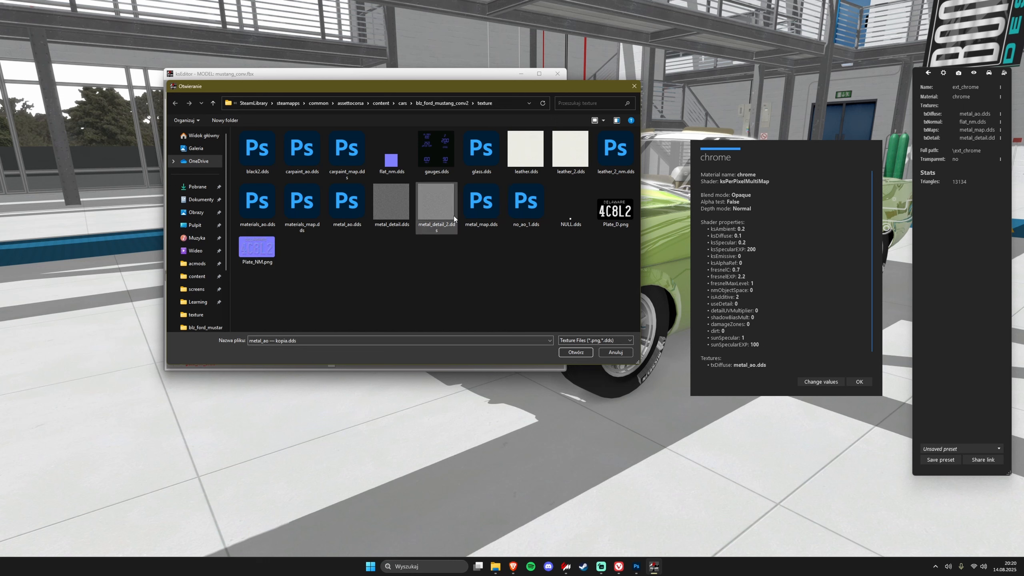
double_click(481, 201)
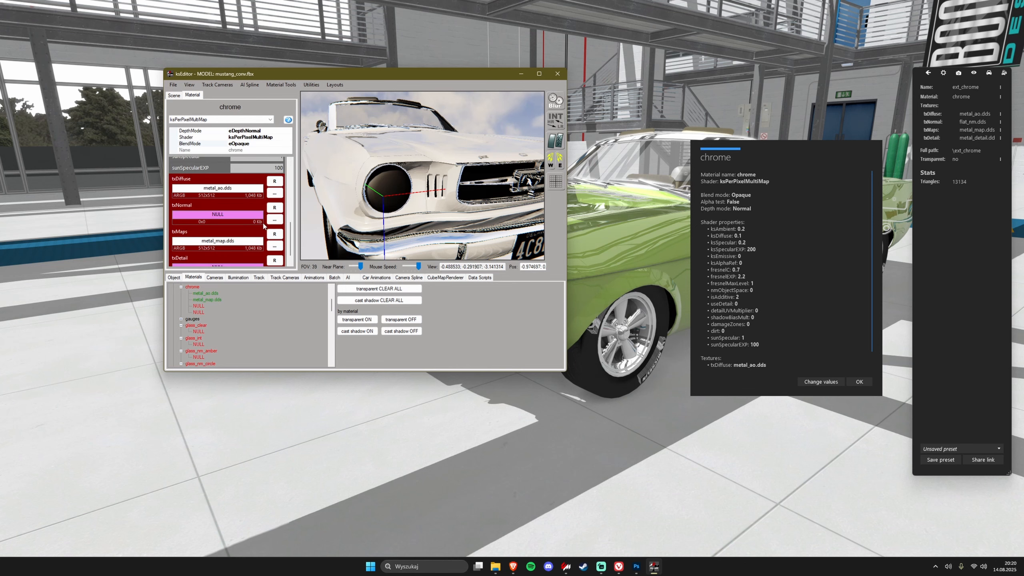
Load flat_nm.dds as chrome's txNormal texture and metal_detail.dds as its txDetail texture
click(274, 220)
double_click(392, 168)
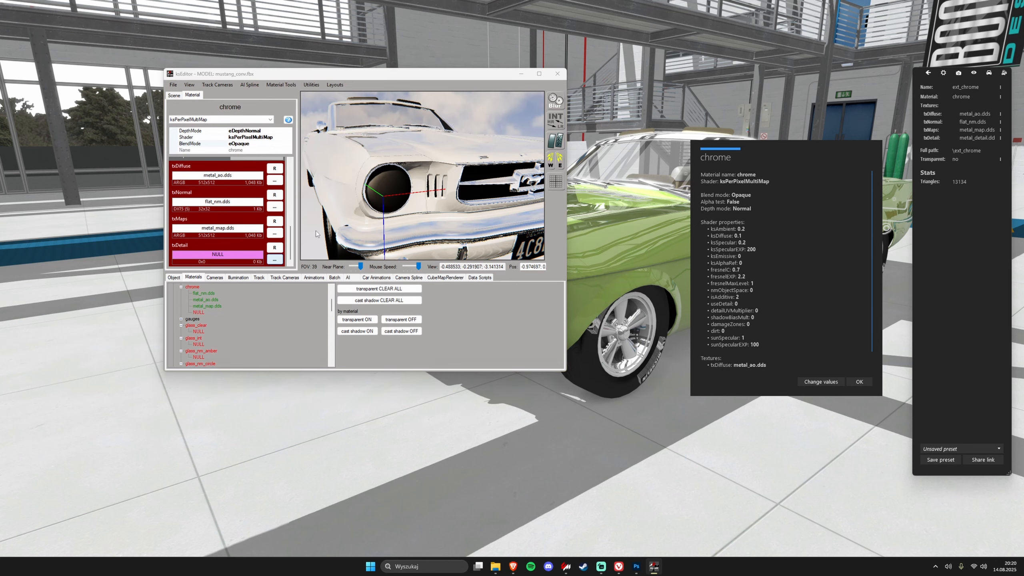
click(274, 259)
click(389, 204)
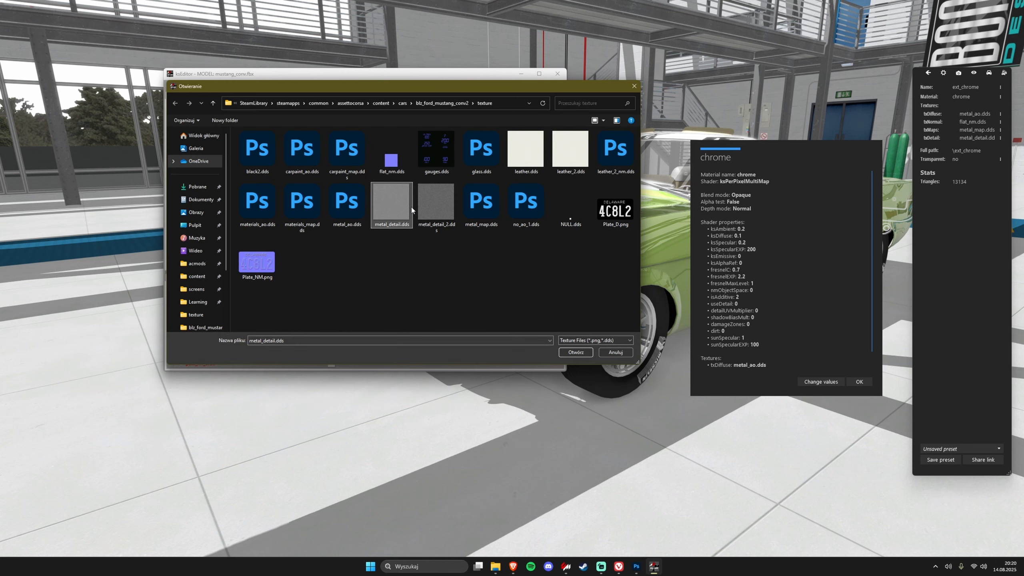
double_click(389, 205)
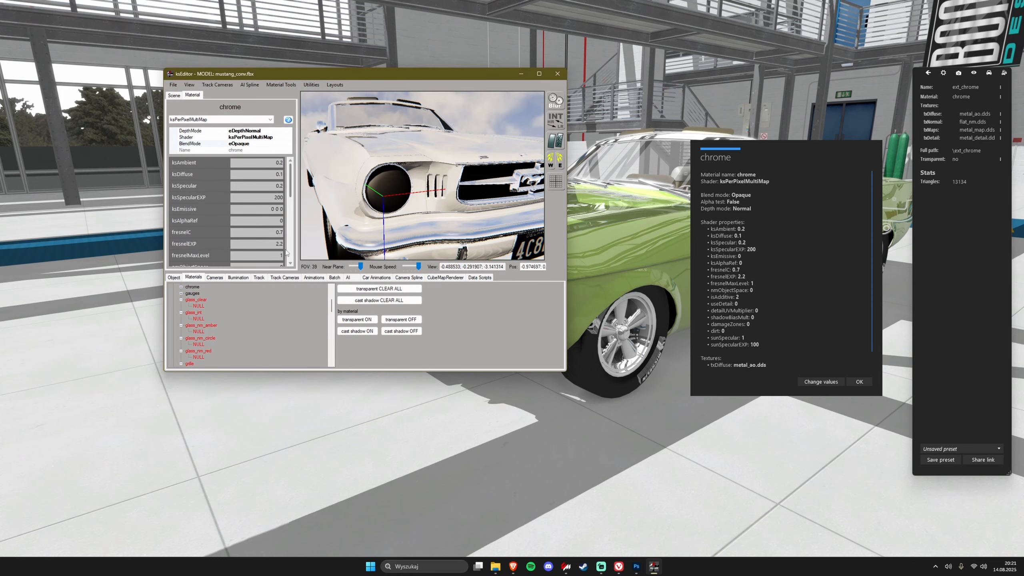
scroll(286, 252, down, 5)
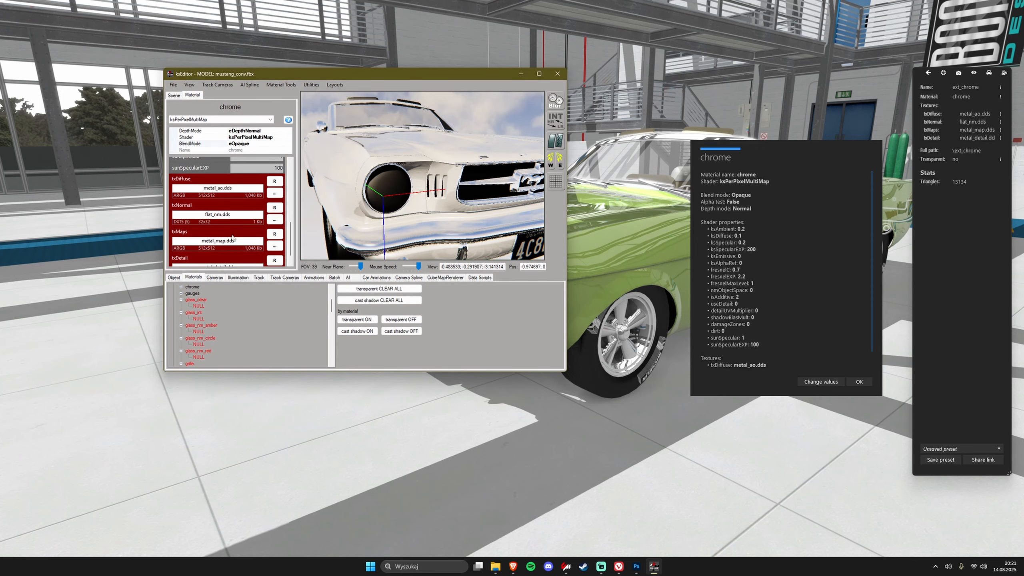
scroll(232, 238, up, 3)
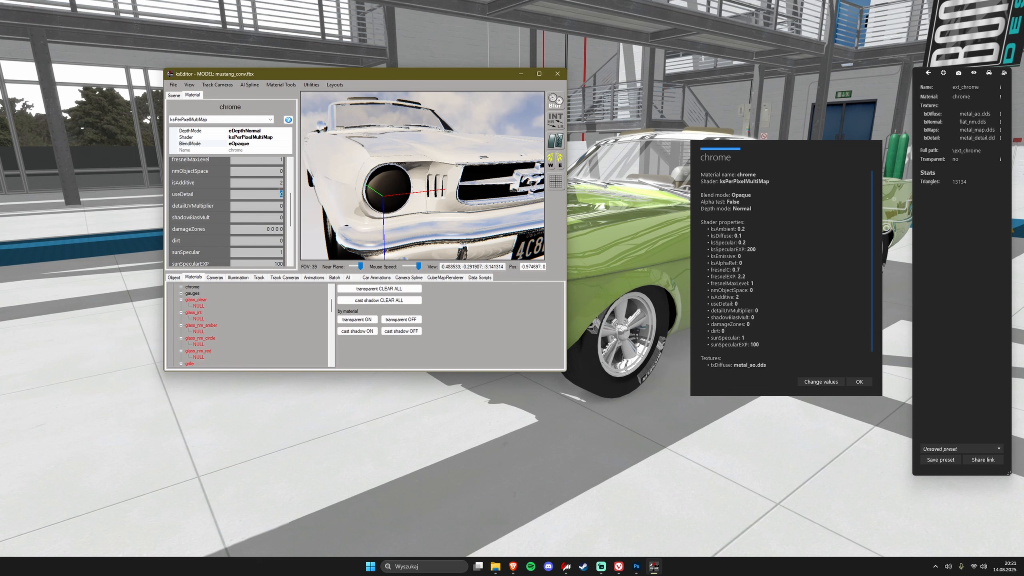
scroll(234, 208, down, 3)
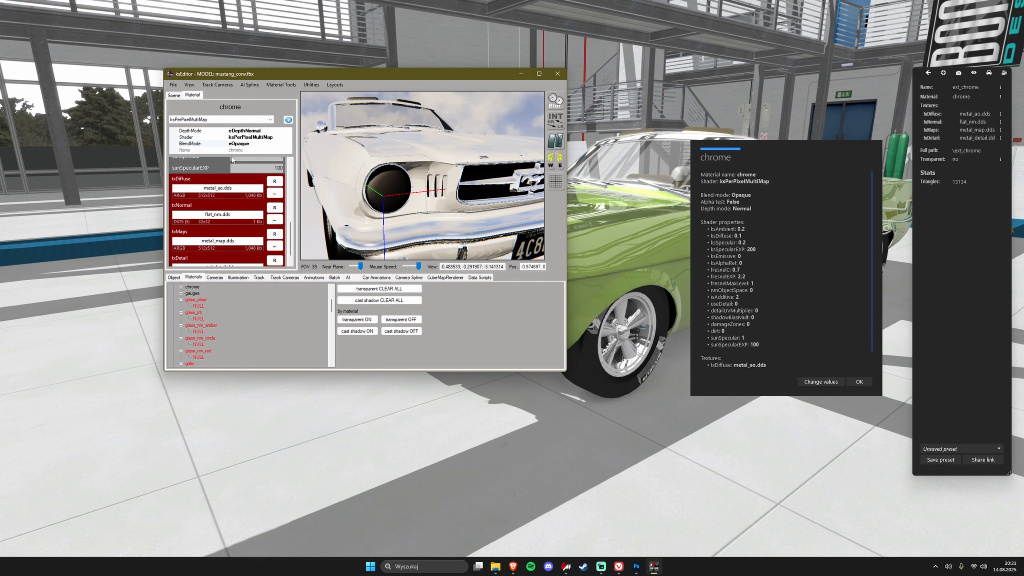
Compare the chrome front bumper in the editor with the reference car's bumper and close the chrome material details
drag(365, 173, 423, 174)
drag(619, 233, 522, 251)
scroll(565, 244, up, 6)
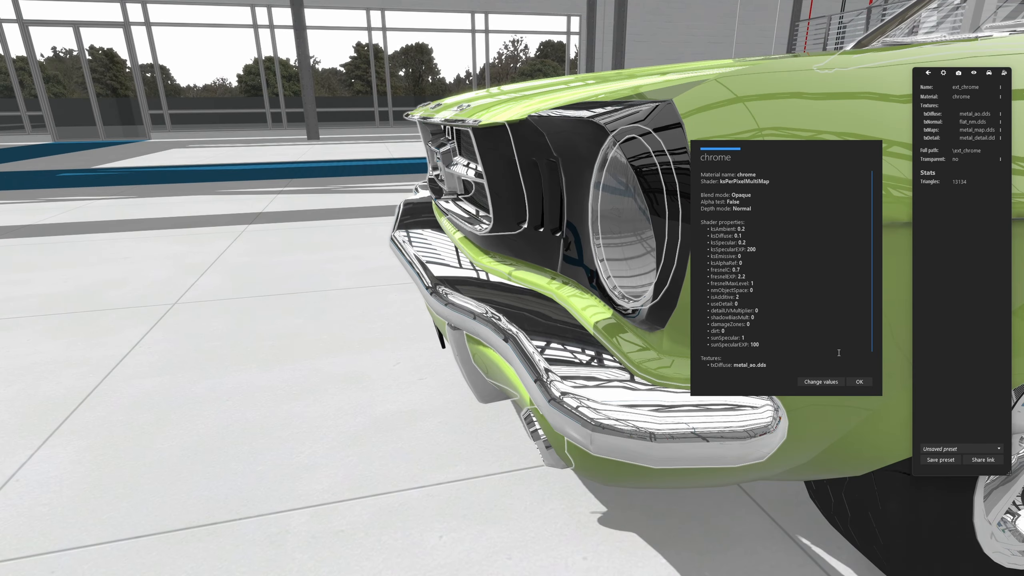
click(859, 382)
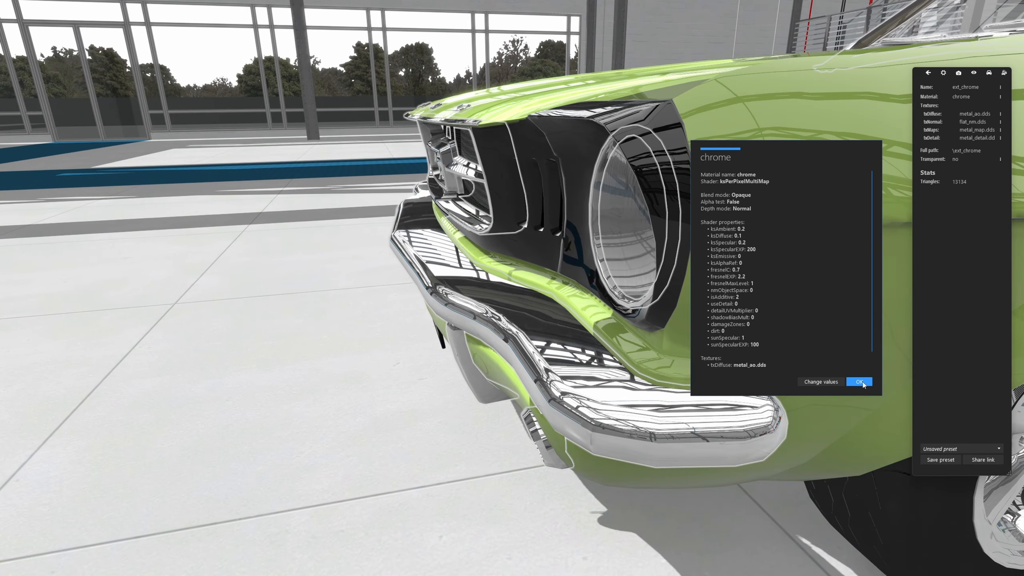
click(481, 291)
click(435, 275)
click(434, 273)
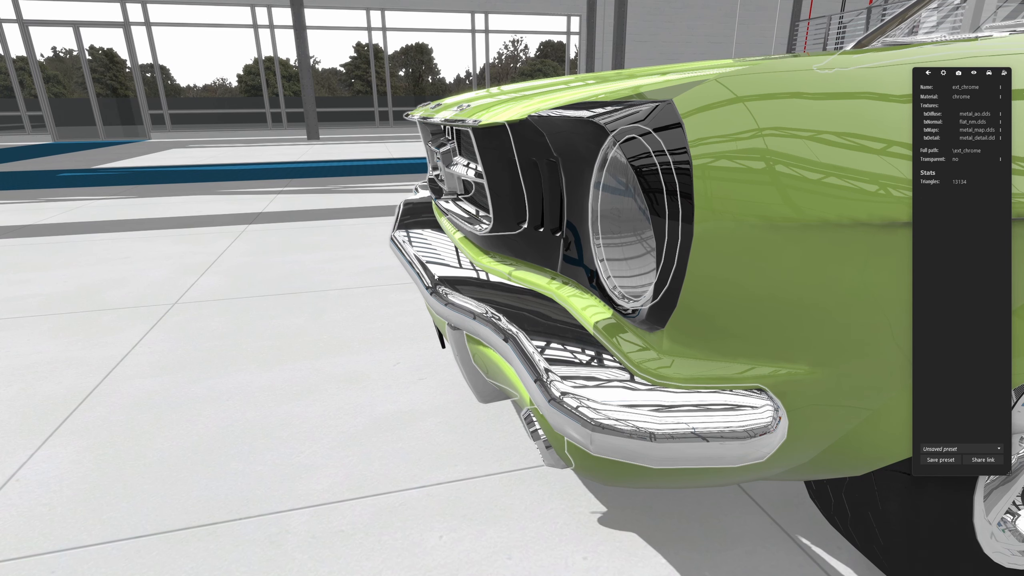
Inspect the reference car's metal_ao.dds texture at full size, close its details and return to ksEditor
click(1002, 114)
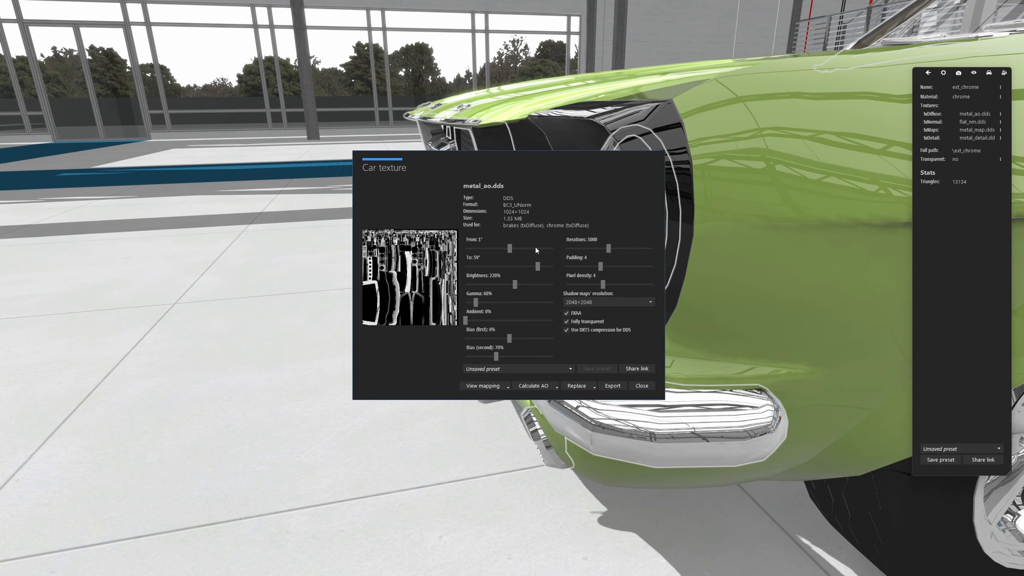
click(410, 281)
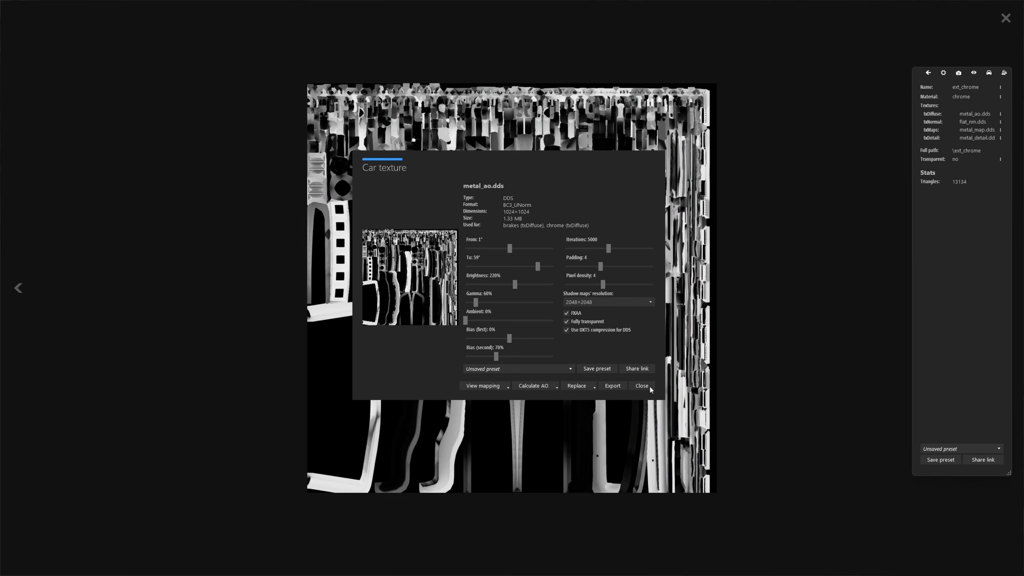
key(Escape)
key(Escape)
key(Escape)
key(alt+Tab)
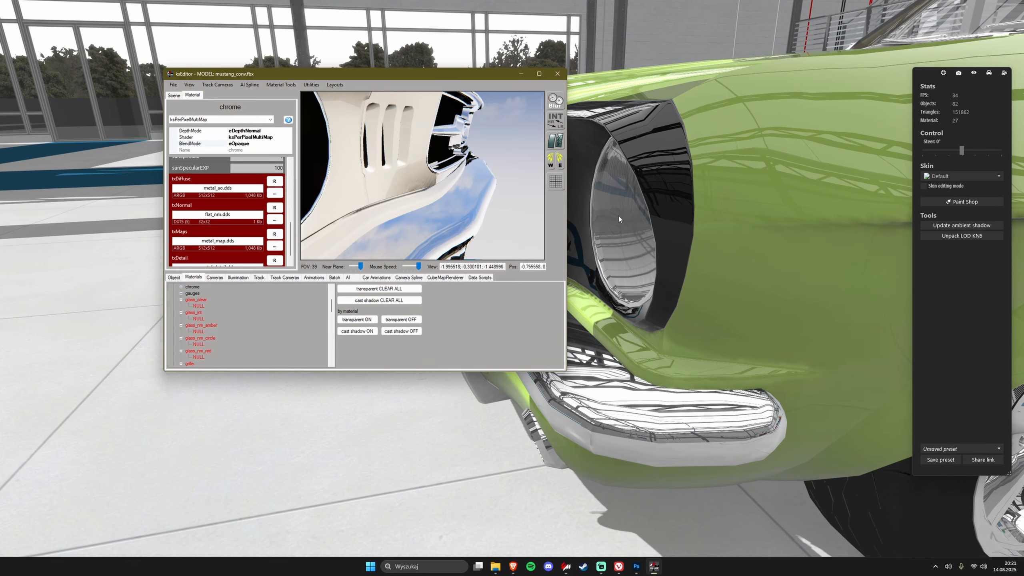
Switch to File Explorer and open the texture folder of blz_ford_mustang_conv2
scroll(262, 255, down, 2)
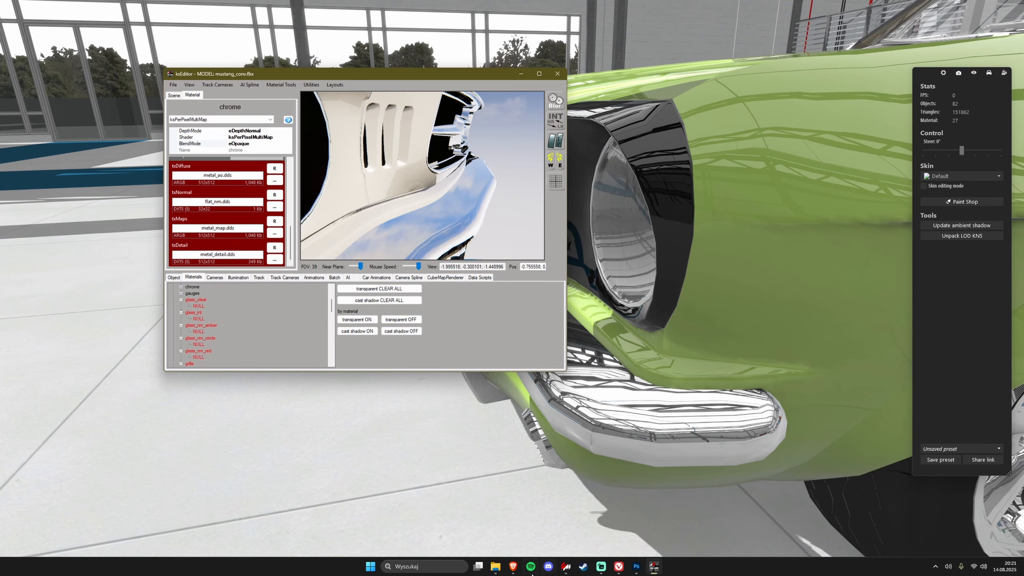
click(494, 567)
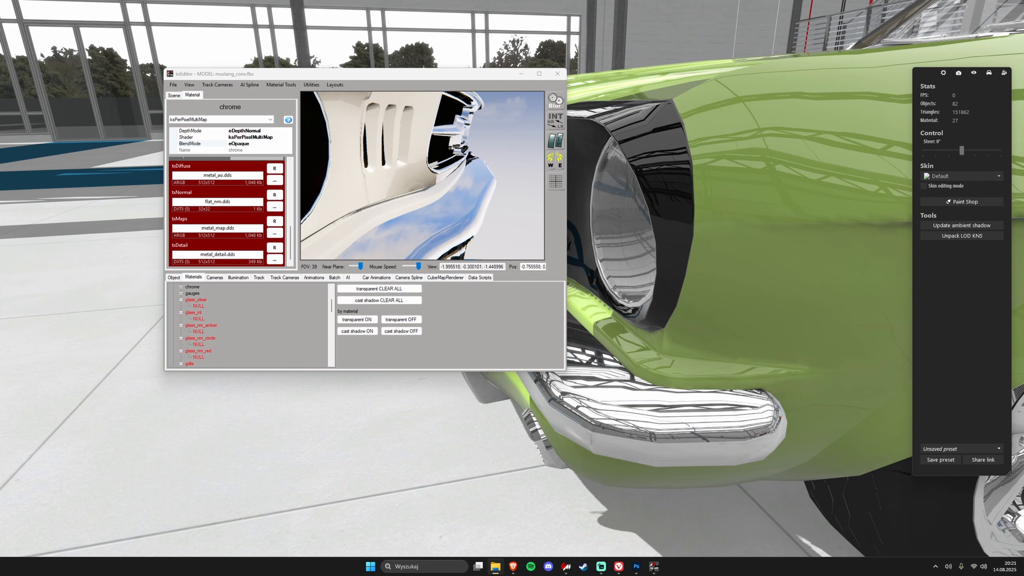
drag(1023, 8, 585, 1)
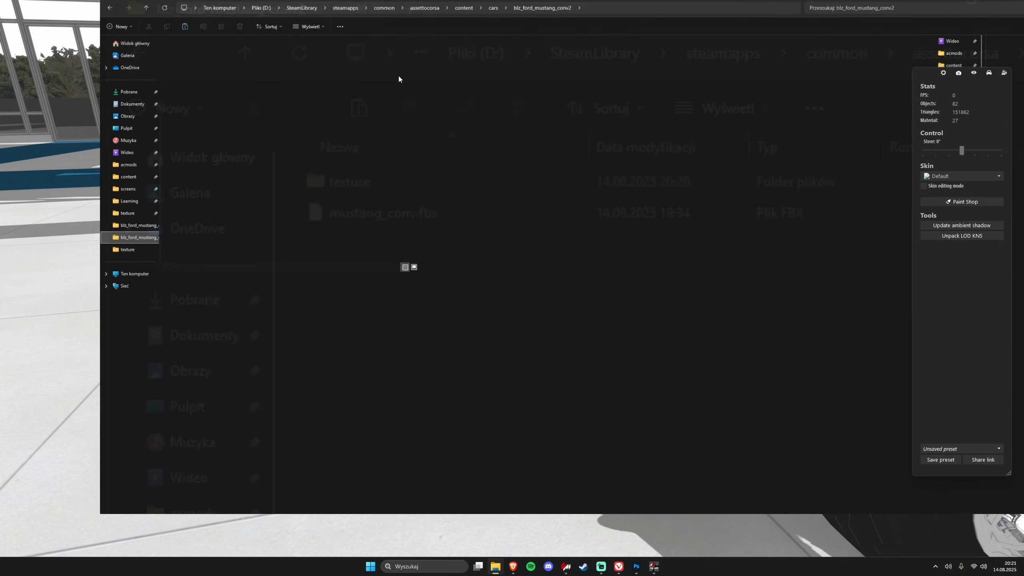
double_click(90, 68)
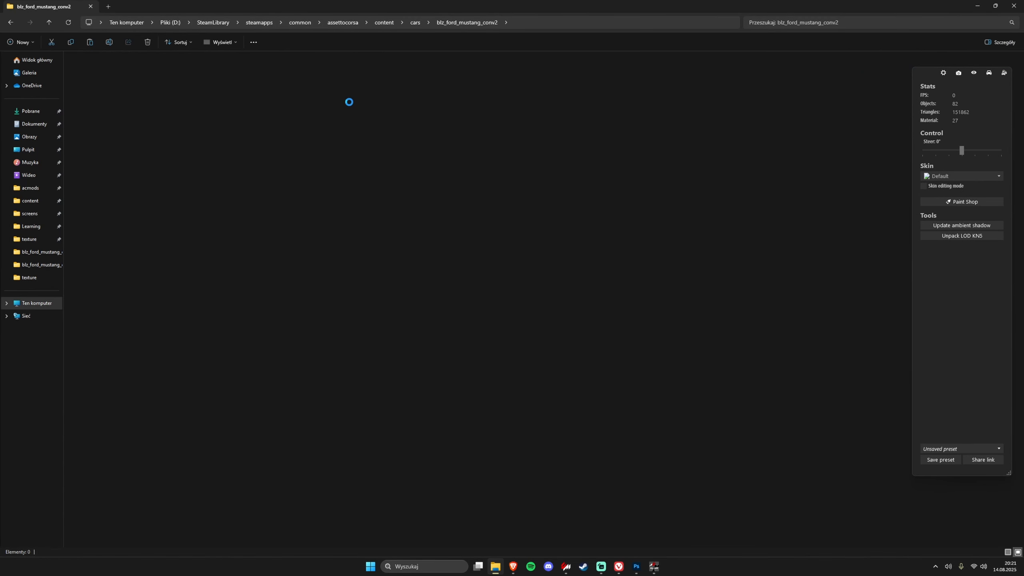
key(Right)
key(Right)
key(Left)
key(Left)
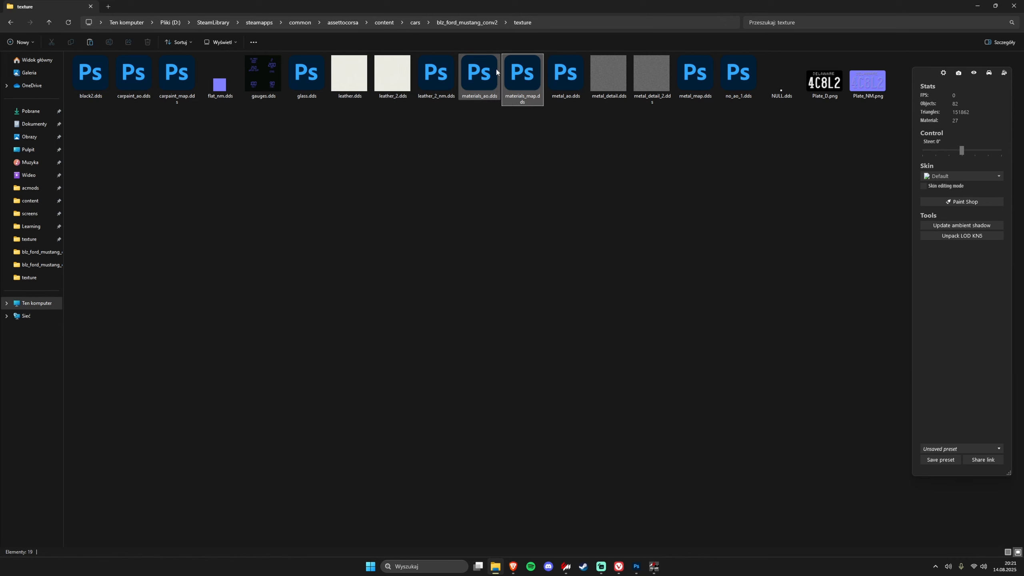
Open metal_ao.dds in Photoshop without loading transparency as an alpha channel, and inspect the texture
key(Right)
key(Right)
key(Left)
key(Right)
key(Right)
key(Left)
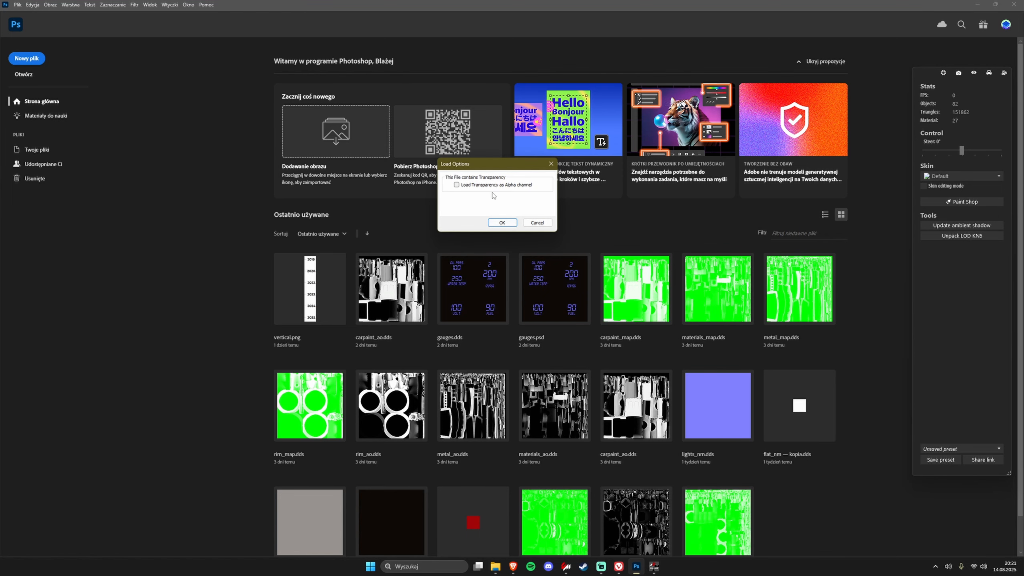
click(502, 223)
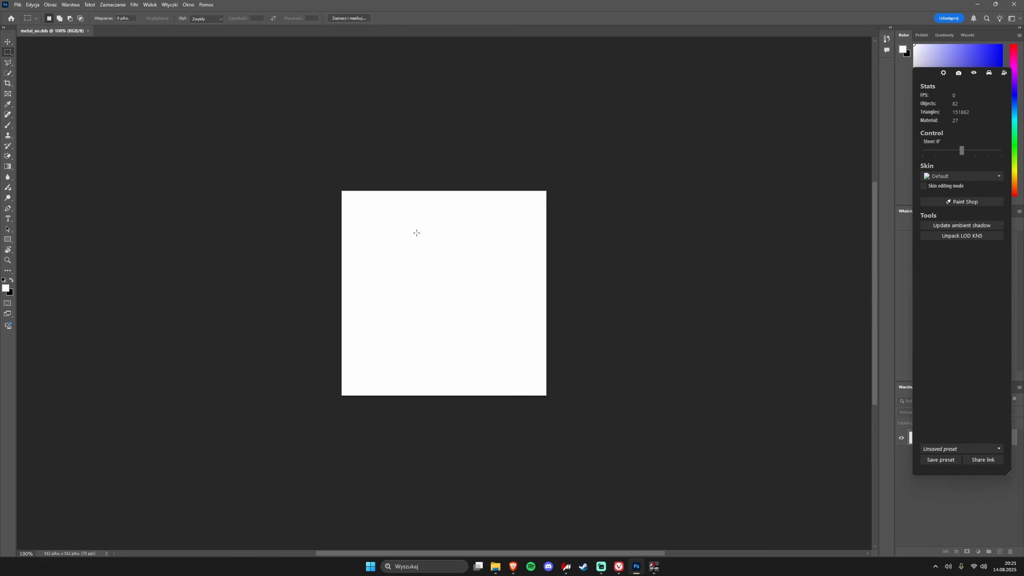
click(975, 5)
click(636, 567)
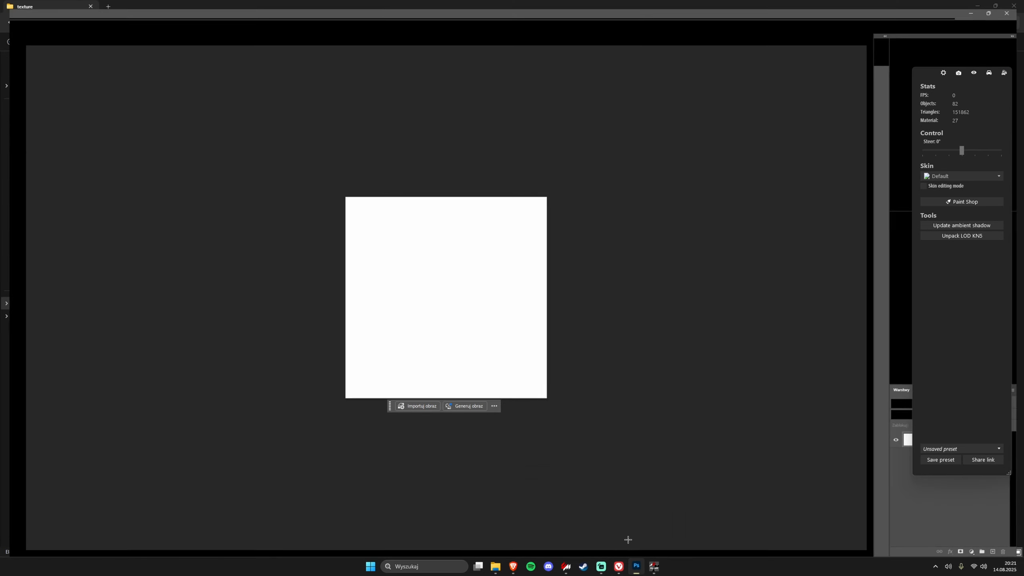
mouse_move(566, 570)
click(611, 526)
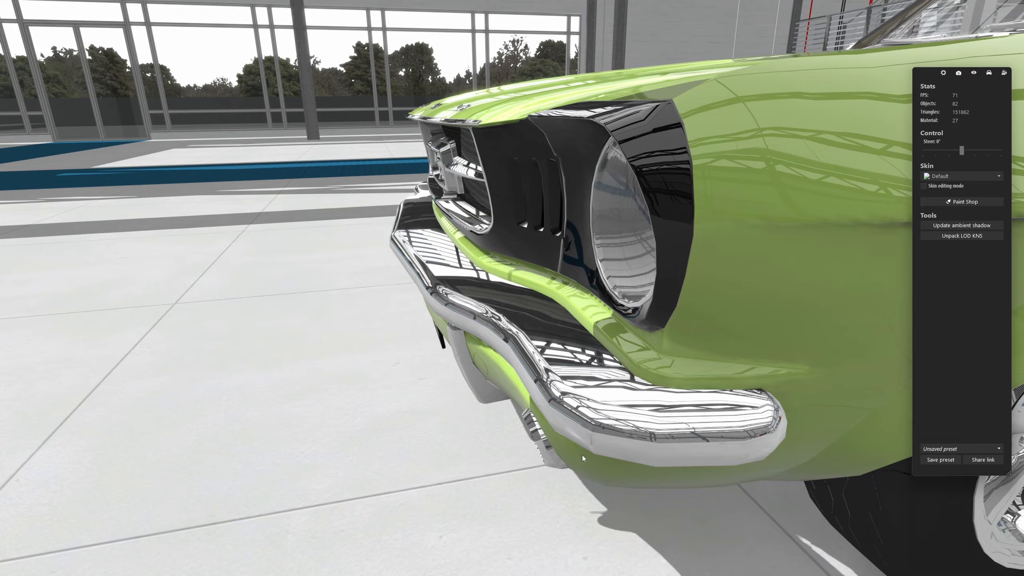
Return to ksEditor and review the shaders available for the chrome material
key(alt+Tab)
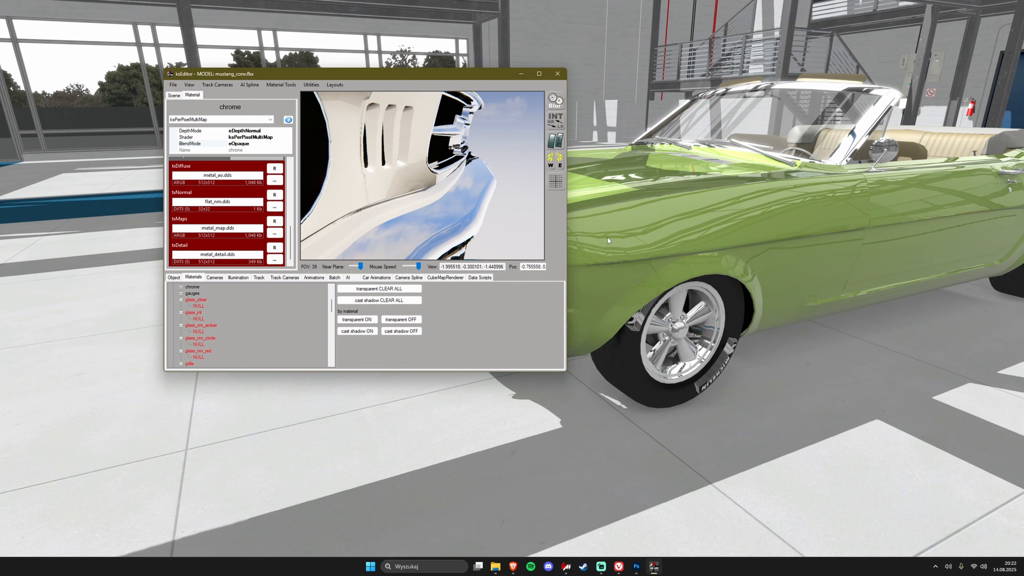
scroll(456, 202, down, 5)
middle_drag(455, 202, 438, 215)
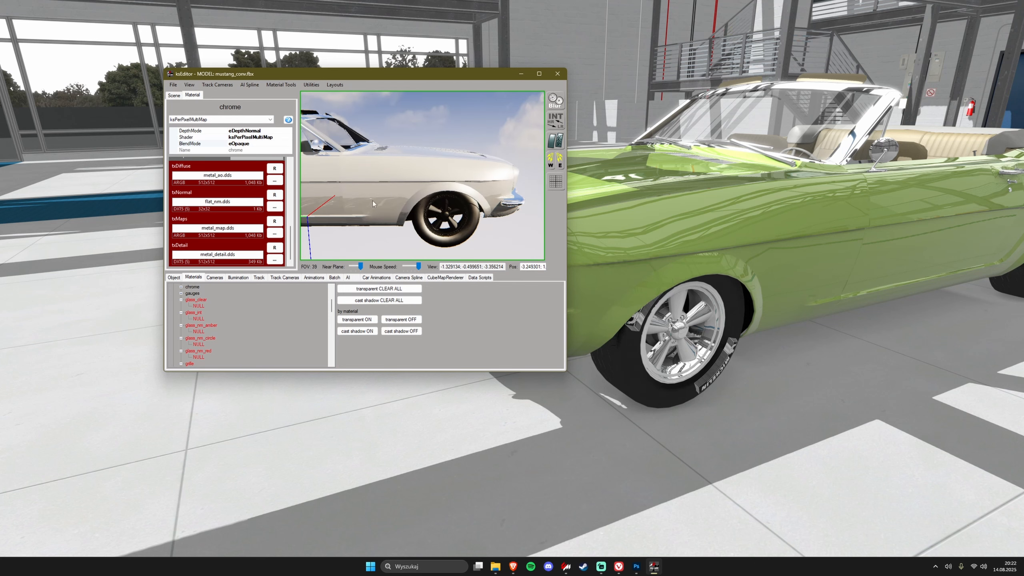
click(187, 120)
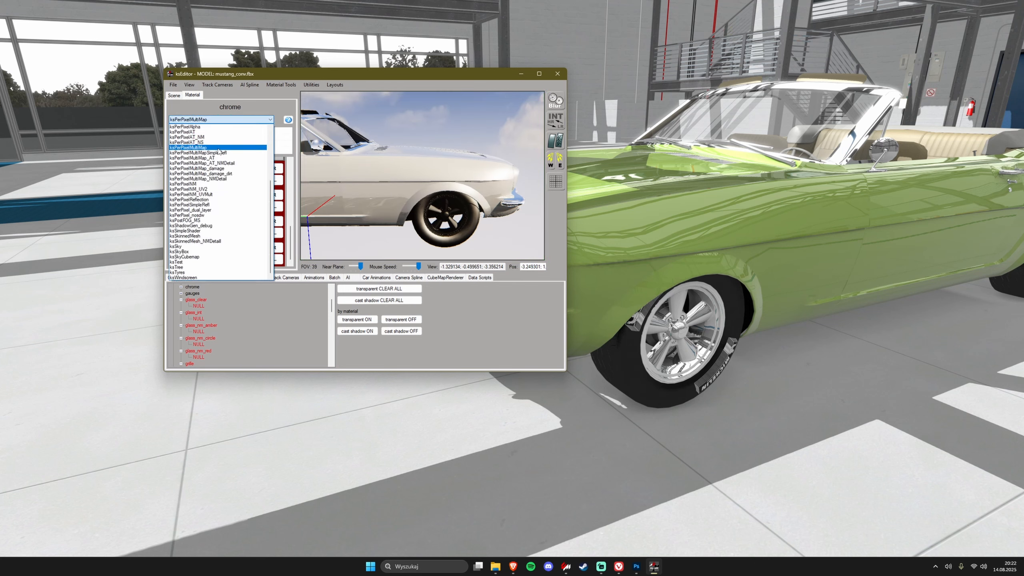
scroll(209, 137, up, 1)
scroll(209, 140, up, 1)
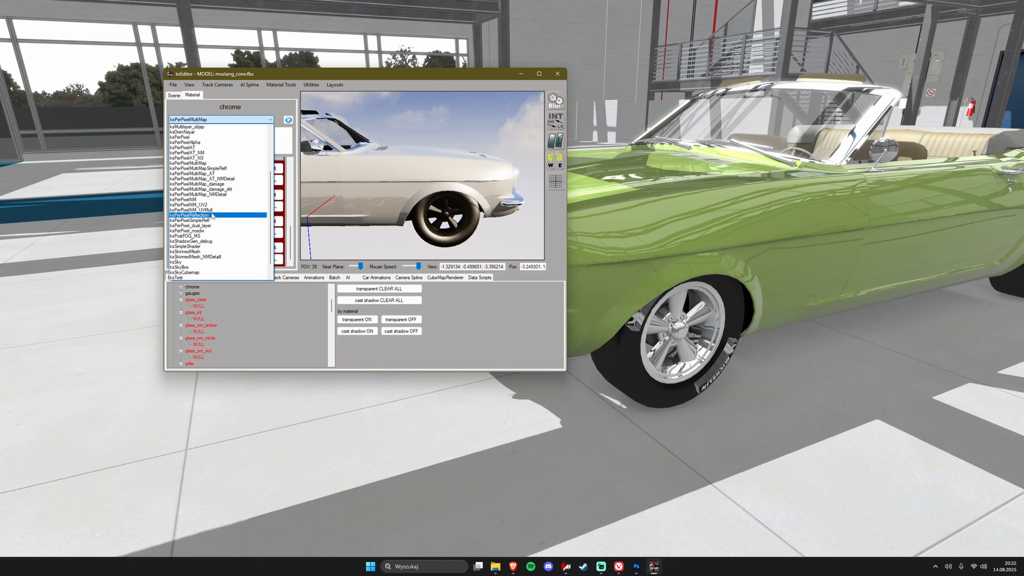
scroll(213, 216, down, 2)
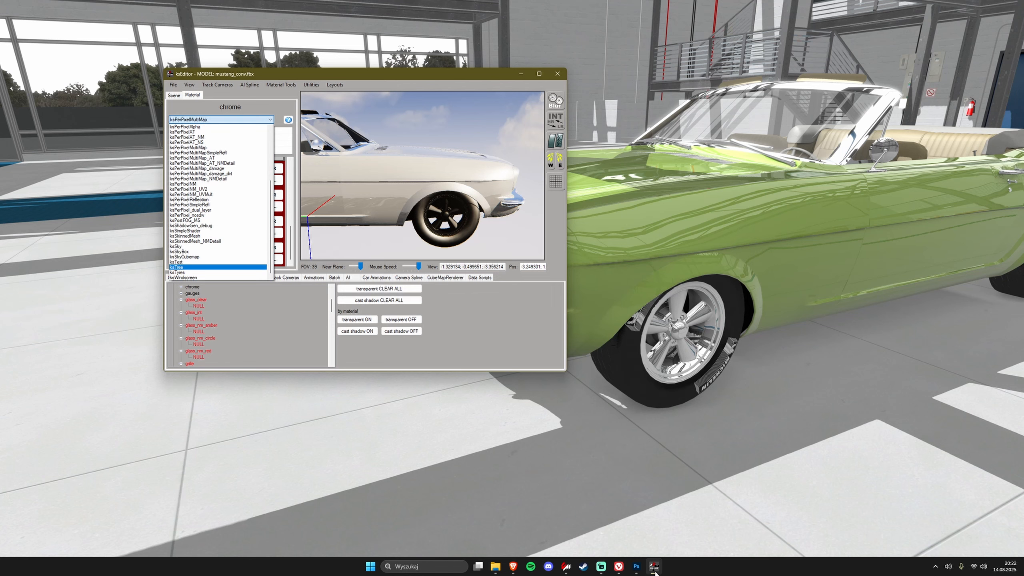
Select the tyre material on the front wheel and check its shader options against the reference car
click(428, 232)
click(428, 232)
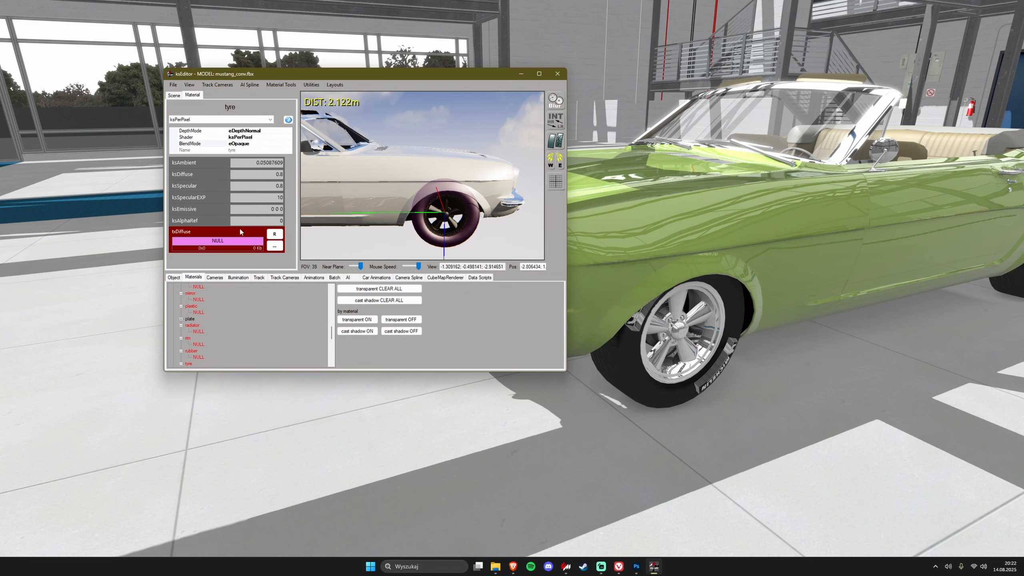
key(alt+Tab)
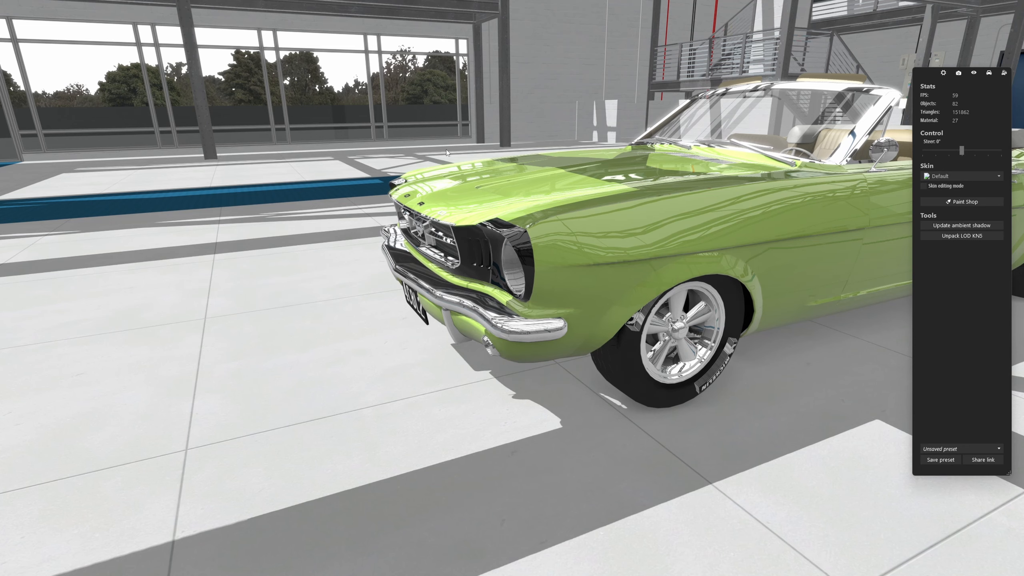
key(alt+Tab)
click(212, 119)
click(211, 119)
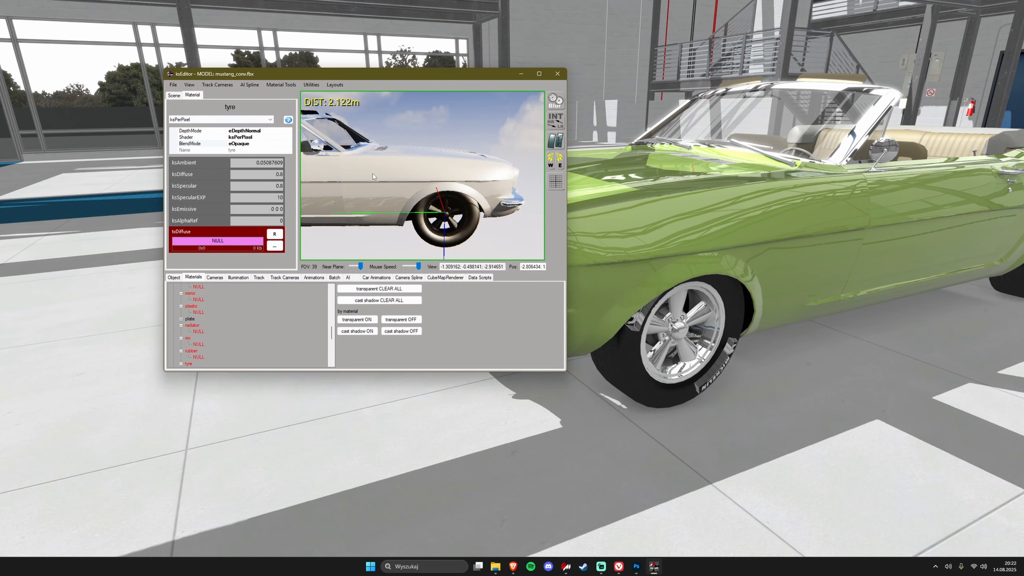
Select the window_int material on the windscreen from inside the cabin and choose the ksWindscreen shader for it
key(a)
key(w)
right_drag(373, 172, 448, 159)
click(489, 171)
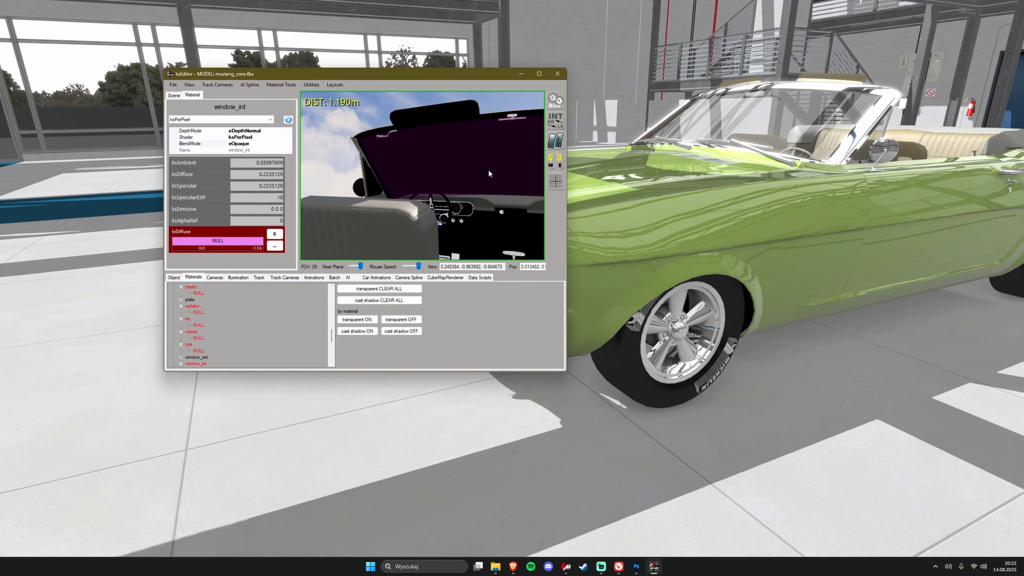
click(211, 118)
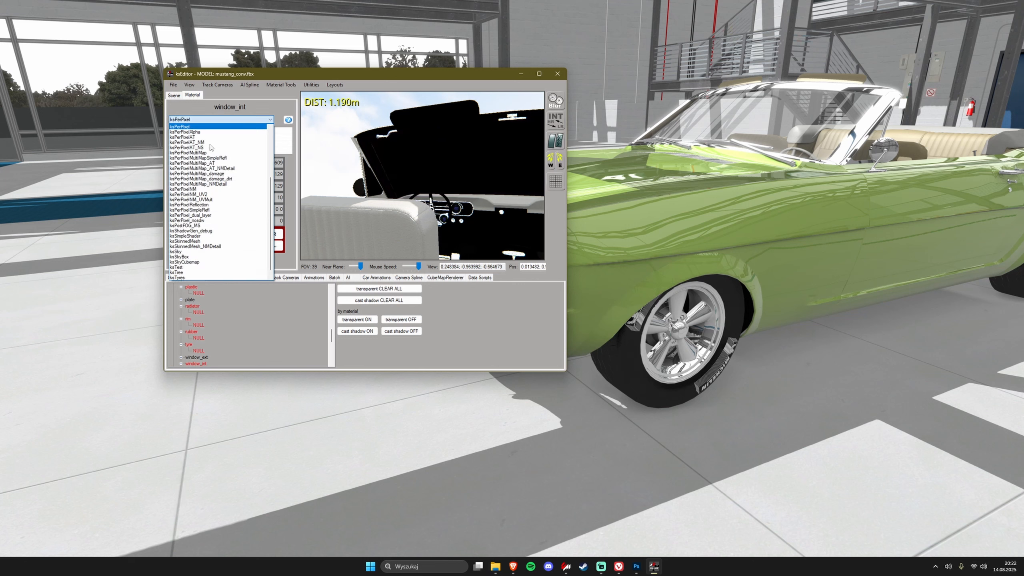
scroll(210, 148, down, 1)
click(202, 278)
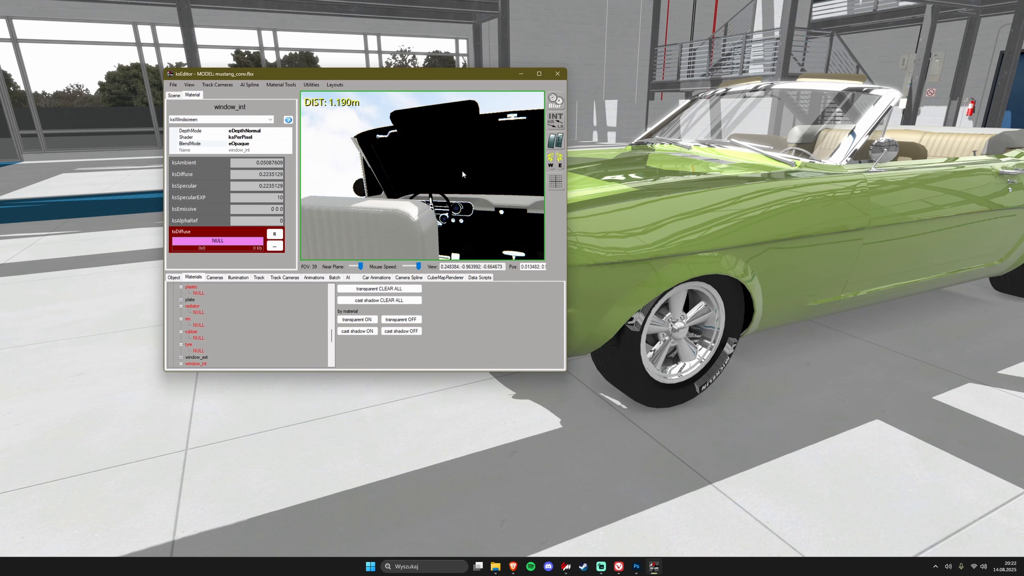
Set window_int's blend mode to eAlphaBlend and turn transparency on for the material
right_drag(451, 154, 455, 157)
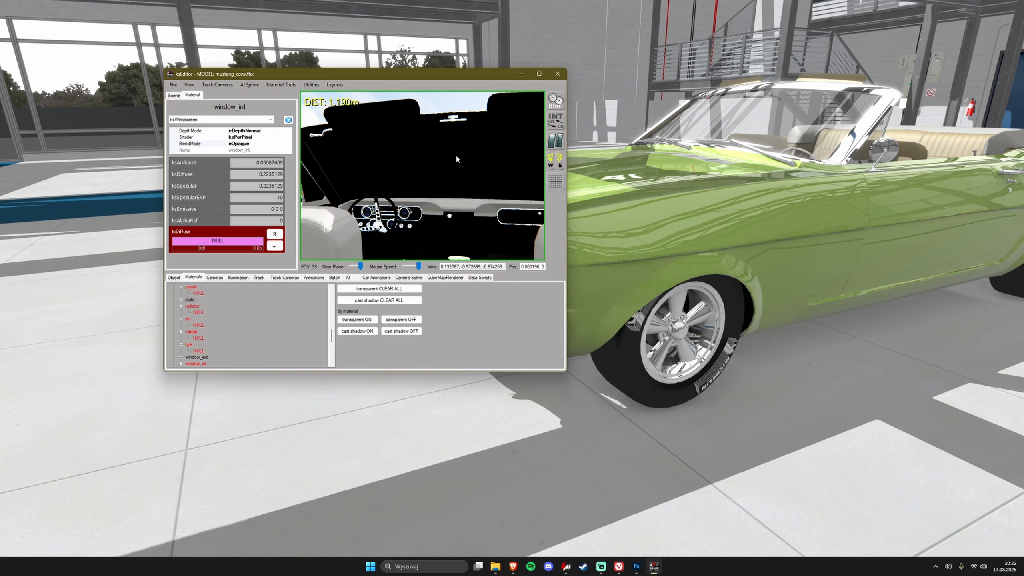
click(249, 144)
click(289, 143)
click(242, 157)
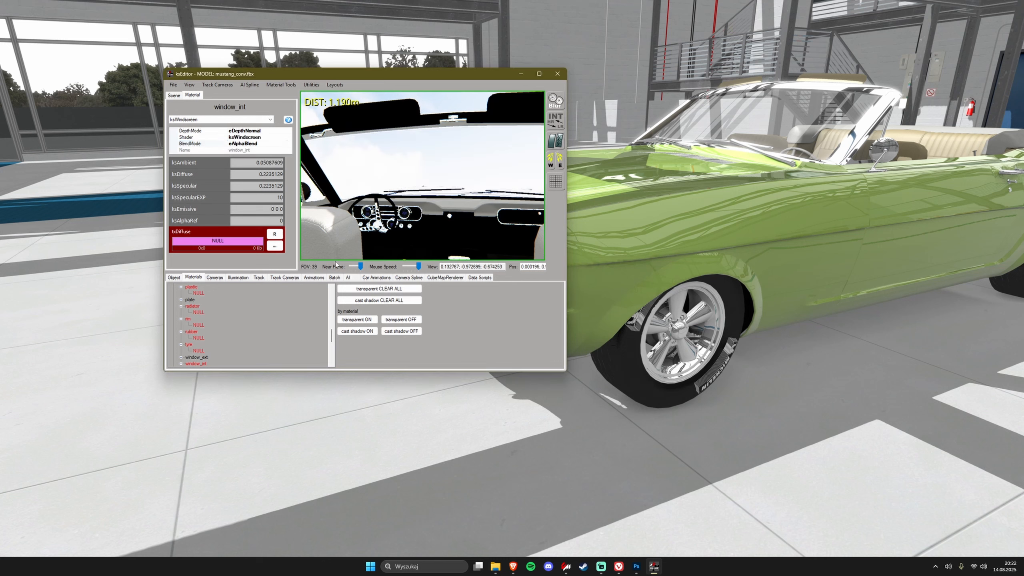
click(356, 320)
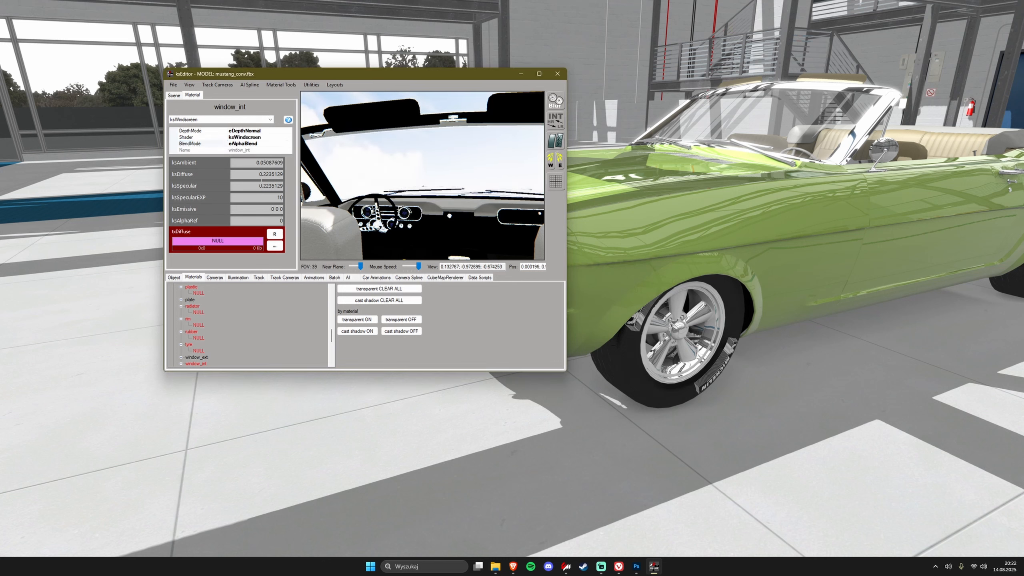
Load glass.dds as window_int's txDiffuse texture
click(268, 247)
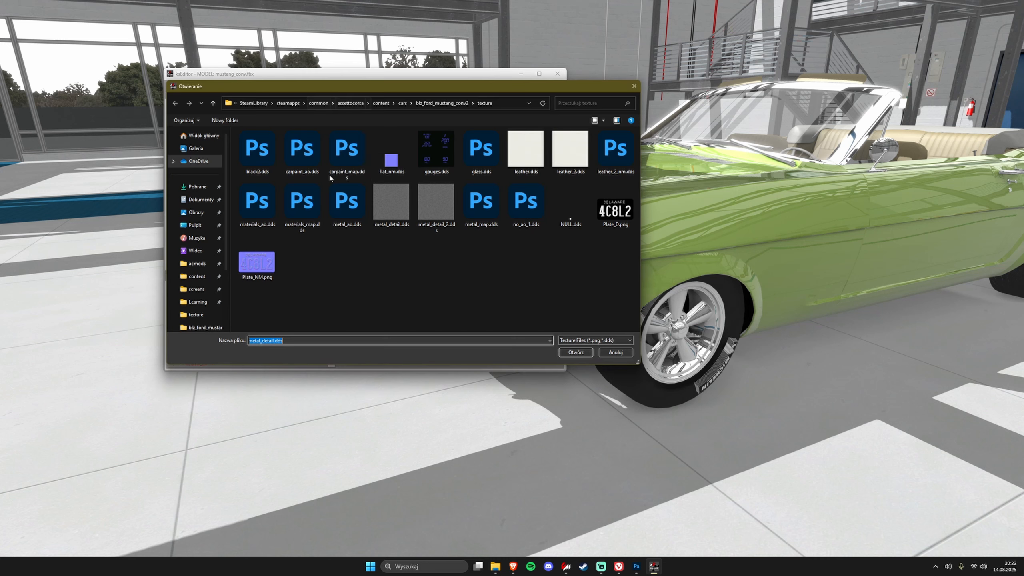
click(310, 169)
click(480, 149)
double_click(475, 163)
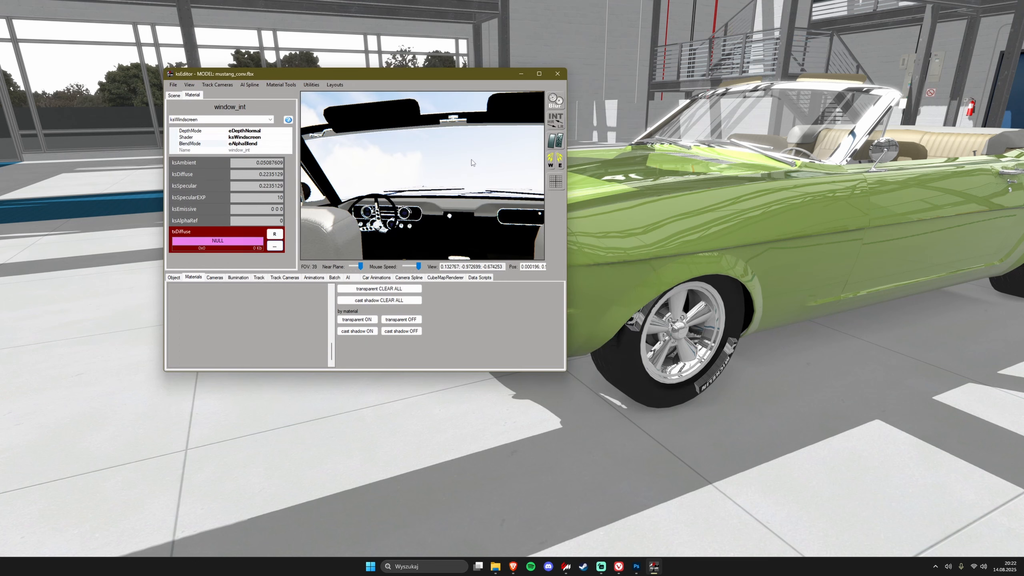
Select the brakes material through the front wheel and choose the ksBrakeDisc shader for it
mouse_move(421, 185)
middle_down()
mouse_move(443, 201)
mouse_move(405, 184)
middle_up()
scroll(435, 198, up, 5)
click(403, 183)
click(402, 164)
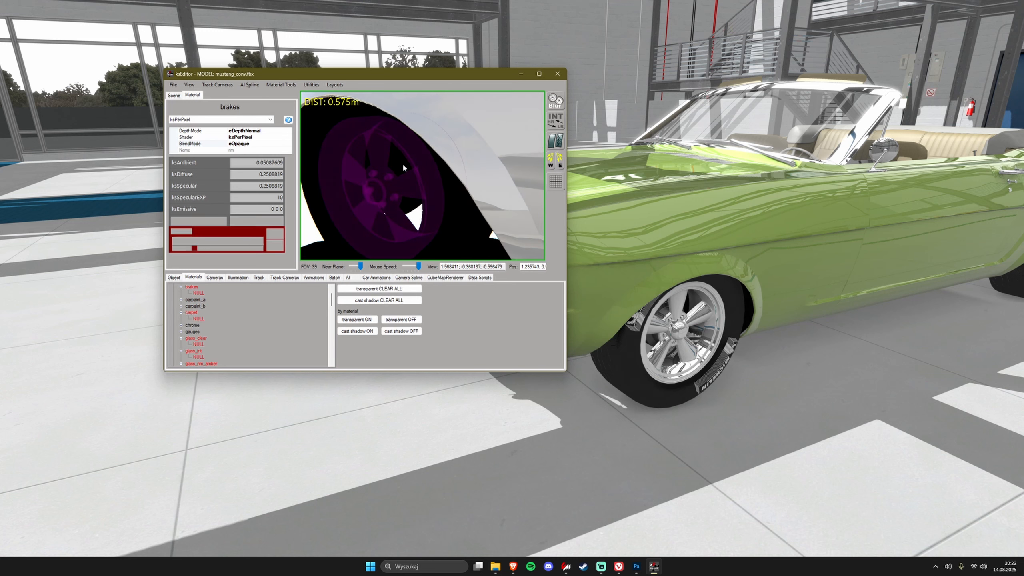
click(260, 119)
scroll(229, 149, up, 6)
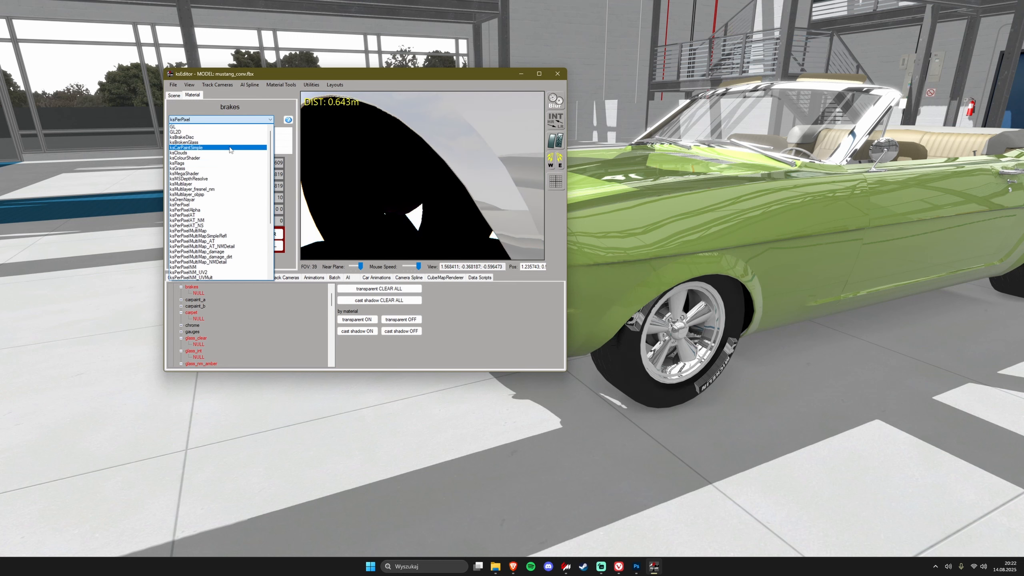
click(218, 143)
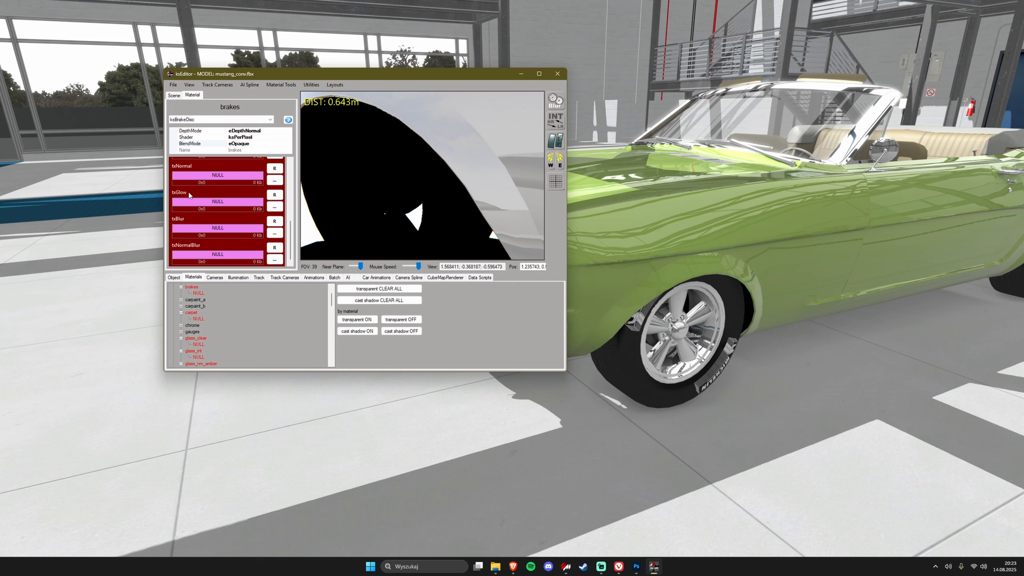
scroll(430, 208, down, 10)
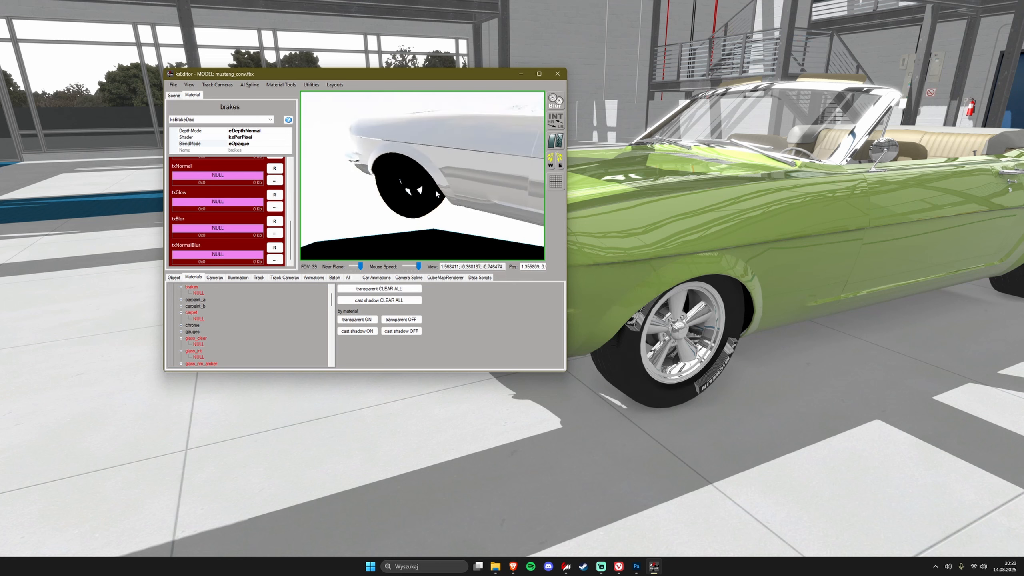
Inspect the Mustang's front wheel, carpaint_a bodywork and front bumper in the viewport, and close ksEditor
mouse_move(429, 208)
middle_down()
mouse_move(488, 208)
mouse_move(447, 203)
middle_up()
scroll(457, 205, up, 5)
scroll(463, 208, down, 5)
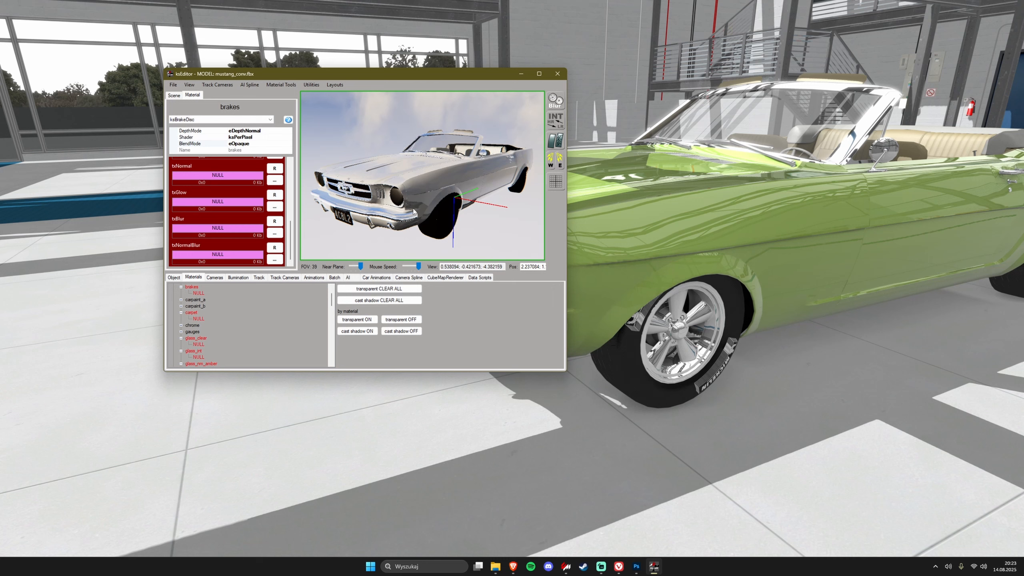
click(435, 173)
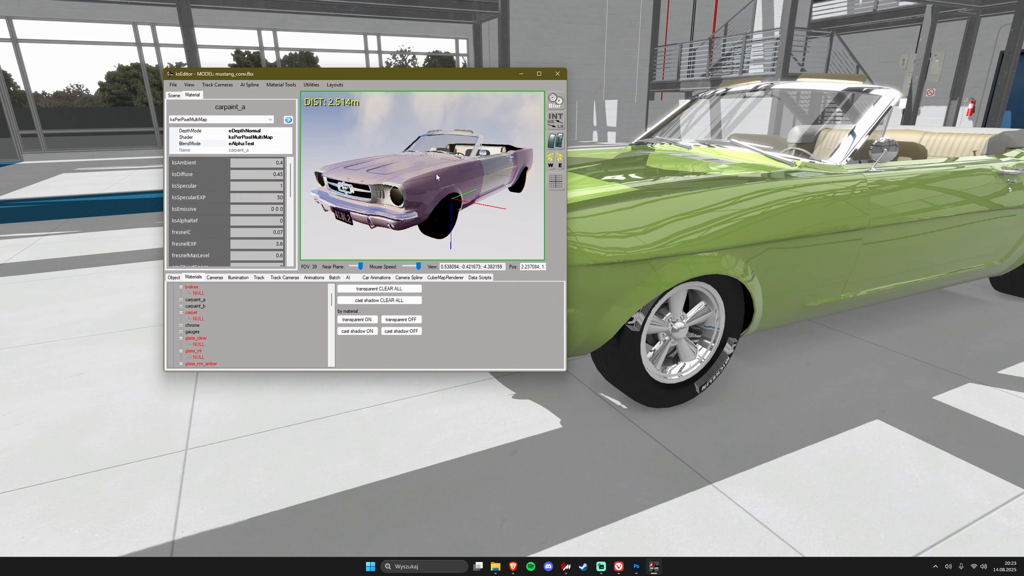
scroll(502, 169, up, 10)
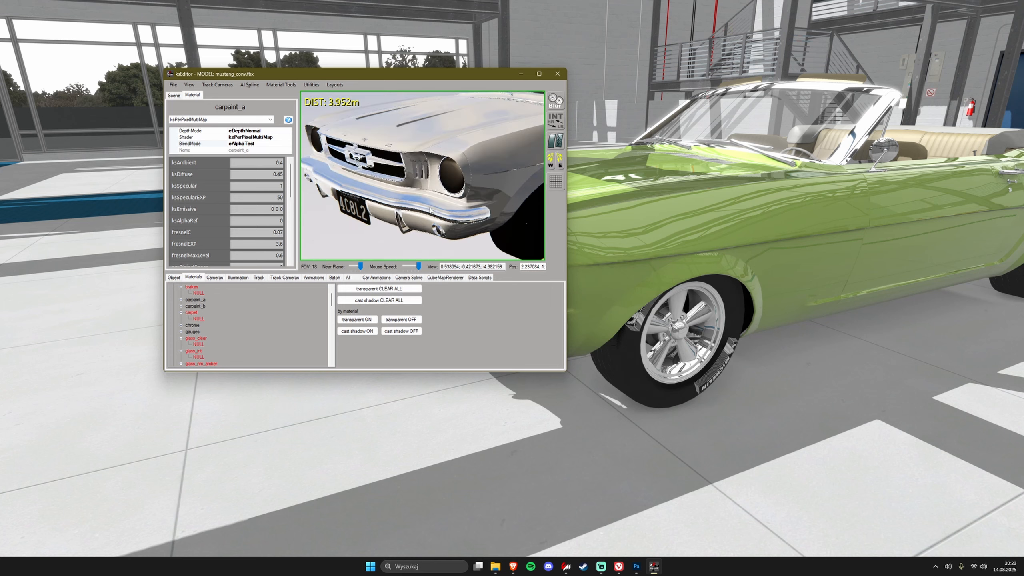
scroll(415, 213, down, 3)
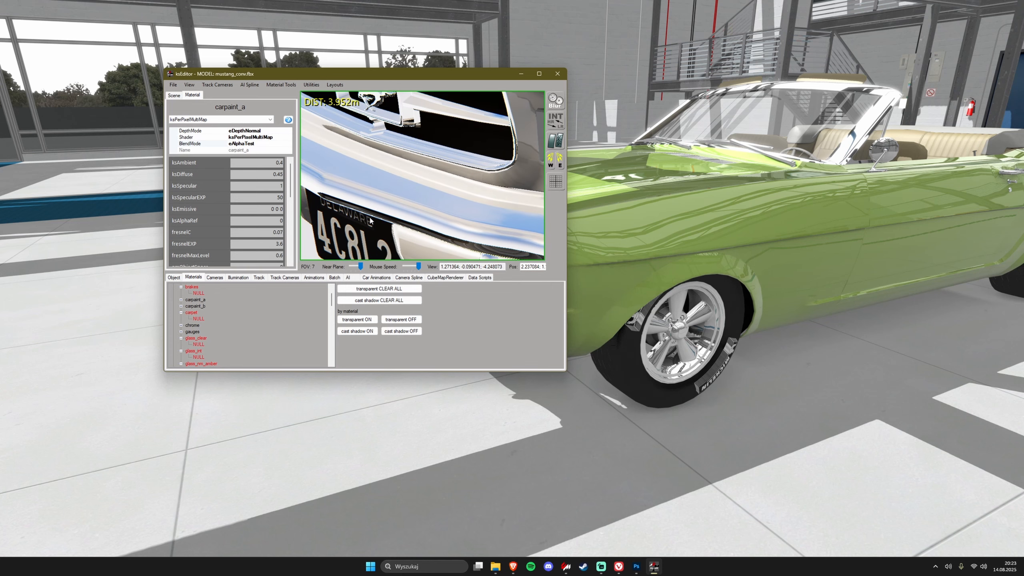
scroll(369, 218, down, 9)
right_drag(376, 214, 387, 211)
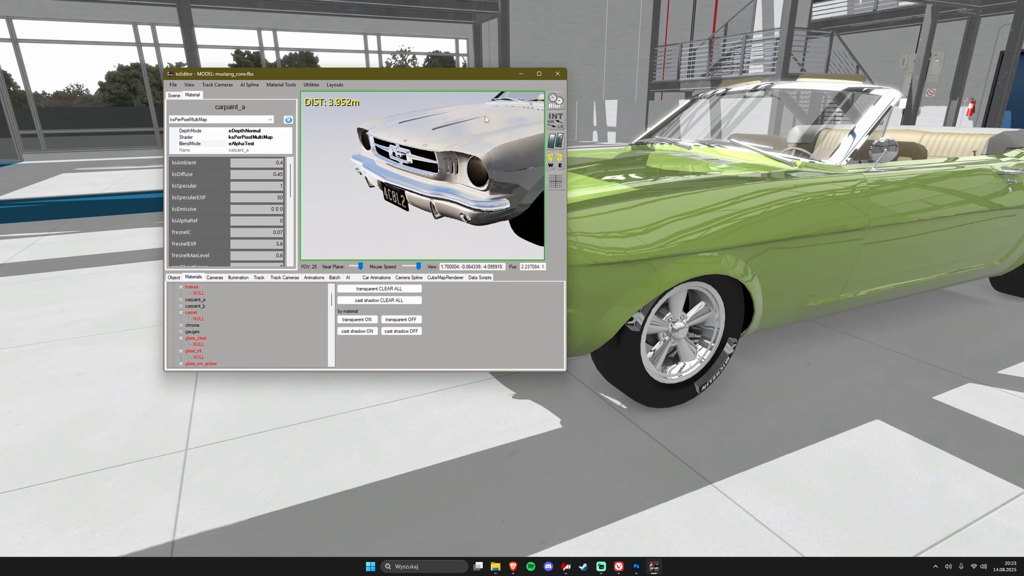
click(557, 74)
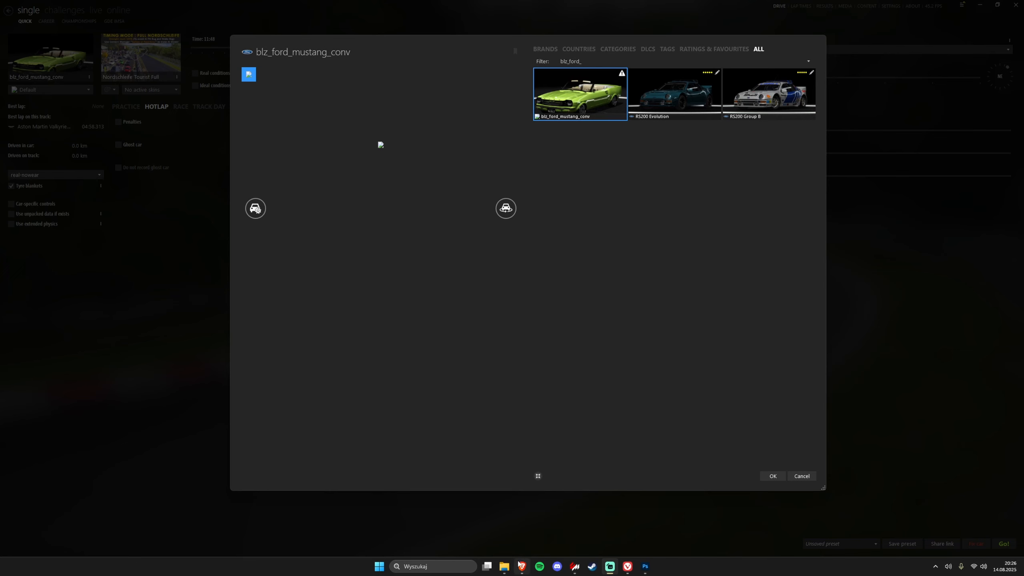
Bring up the blz_ford_mustang_conv folder, select blz_mustang.kn5 and launch ksEditor from the Assetto Corsa SDK
click(504, 566)
click(566, 212)
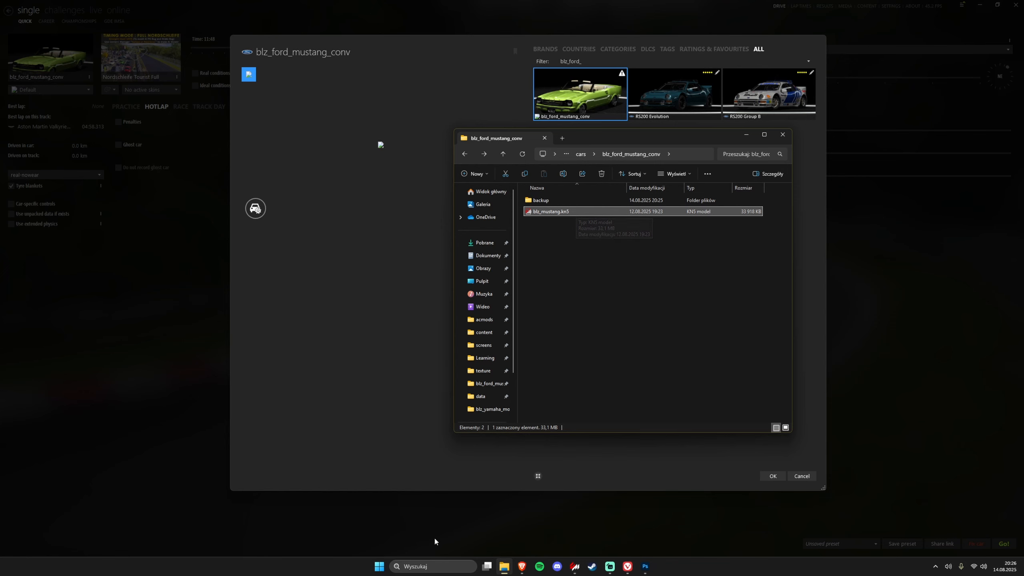
click(379, 566)
click(569, 371)
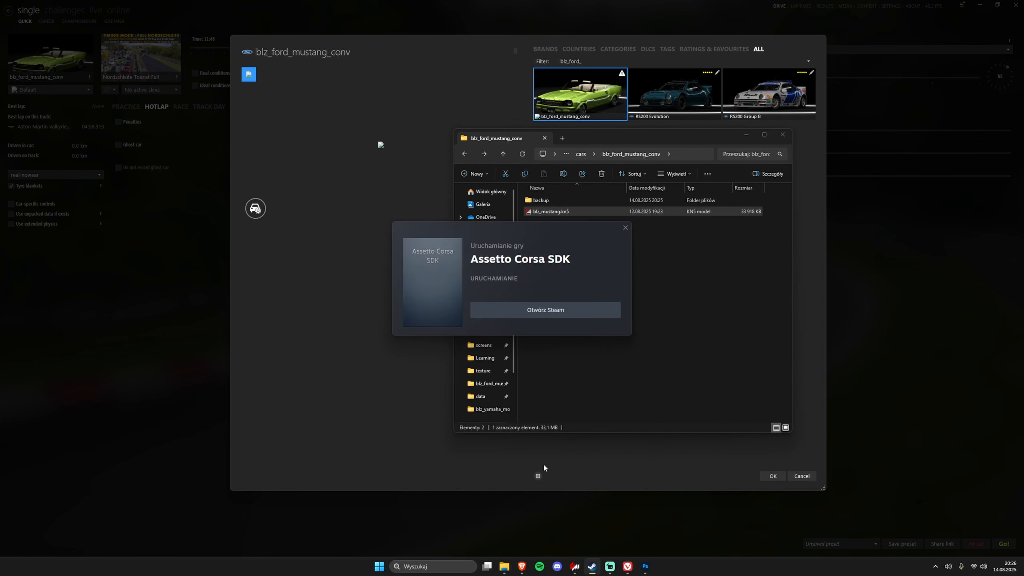
click(700, 309)
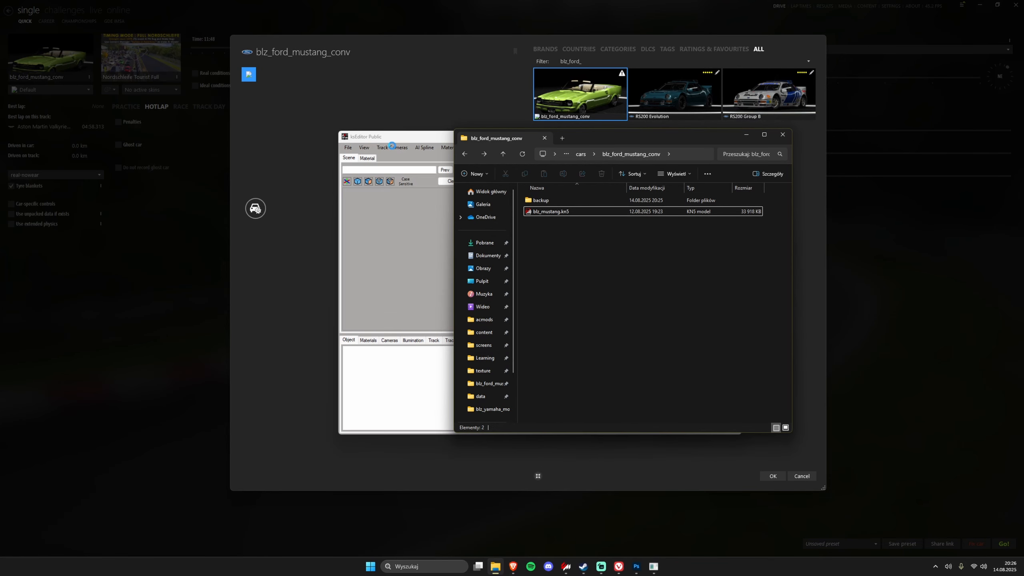
click(349, 147)
click(541, 237)
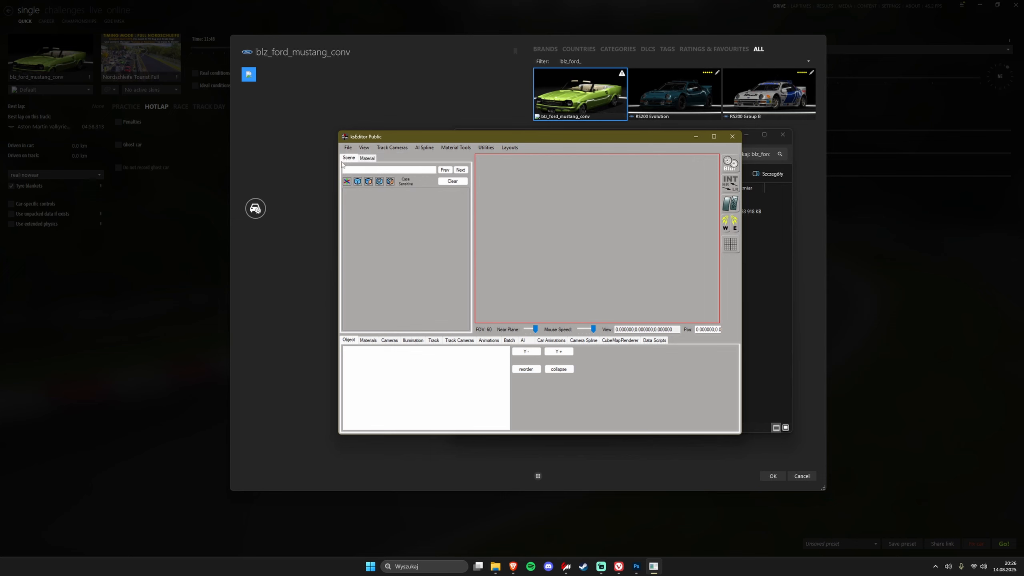
Start a KN5 save targeting blz_mustang.kn5 in the blz_ford_mustang_conv folder, and cancel it
click(347, 147)
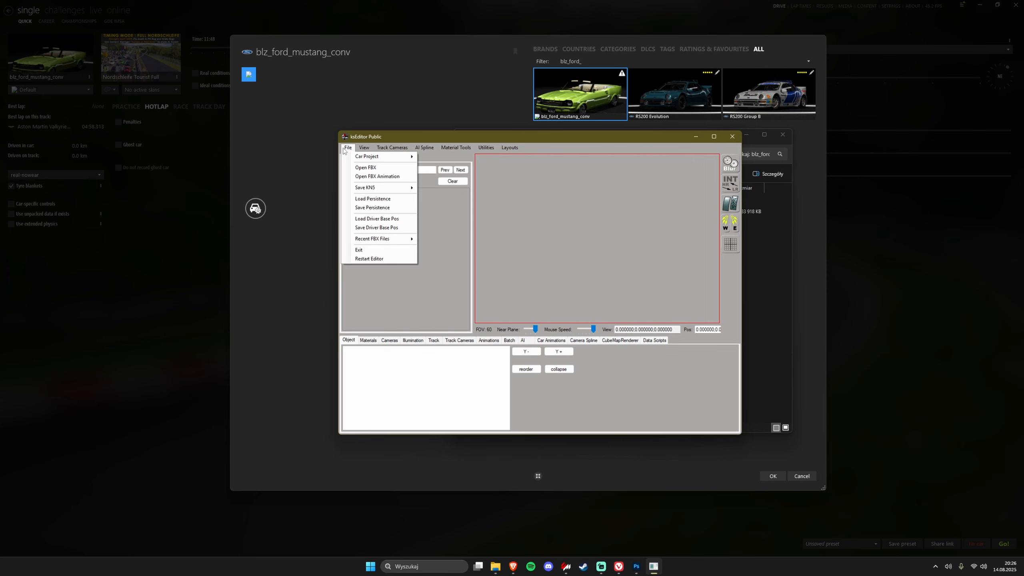
click(397, 208)
key(Return)
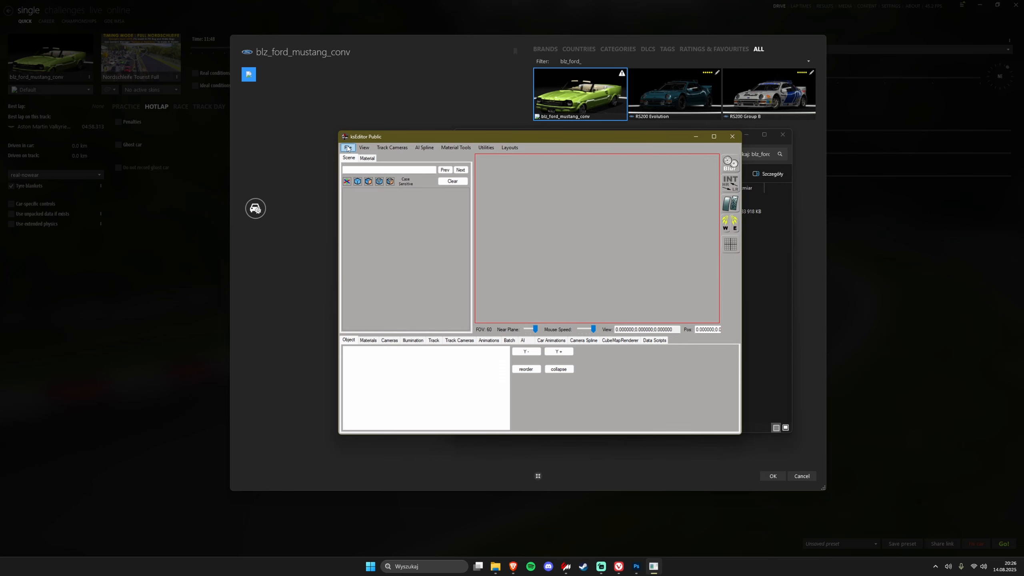
click(347, 148)
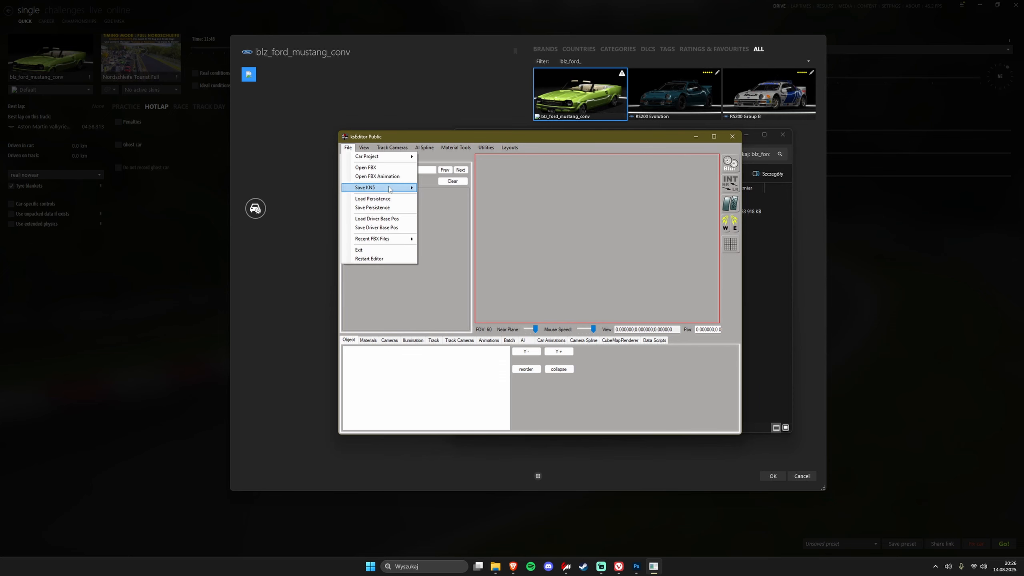
mouse_move(388, 189)
click(463, 190)
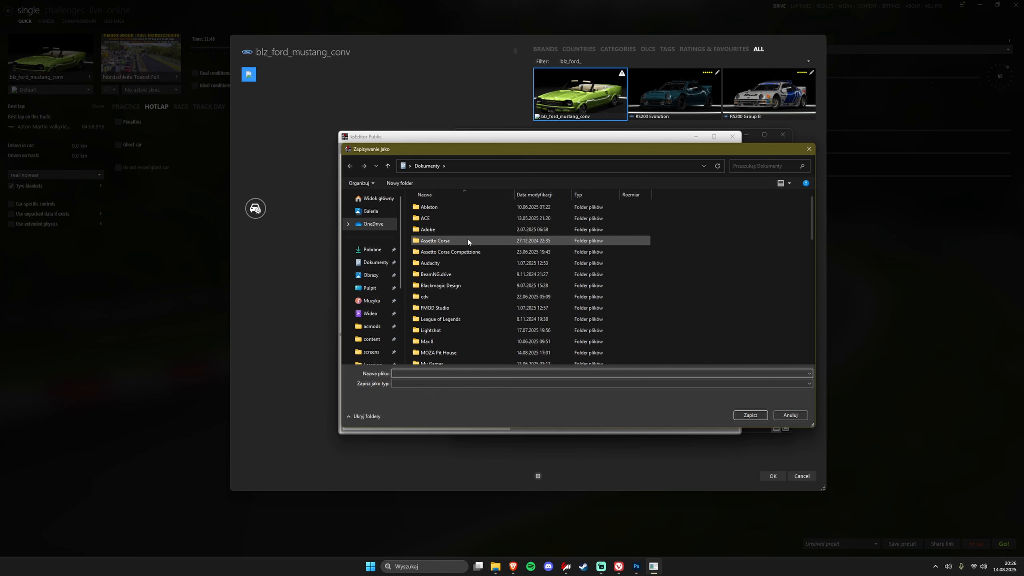
scroll(369, 323, down, 2)
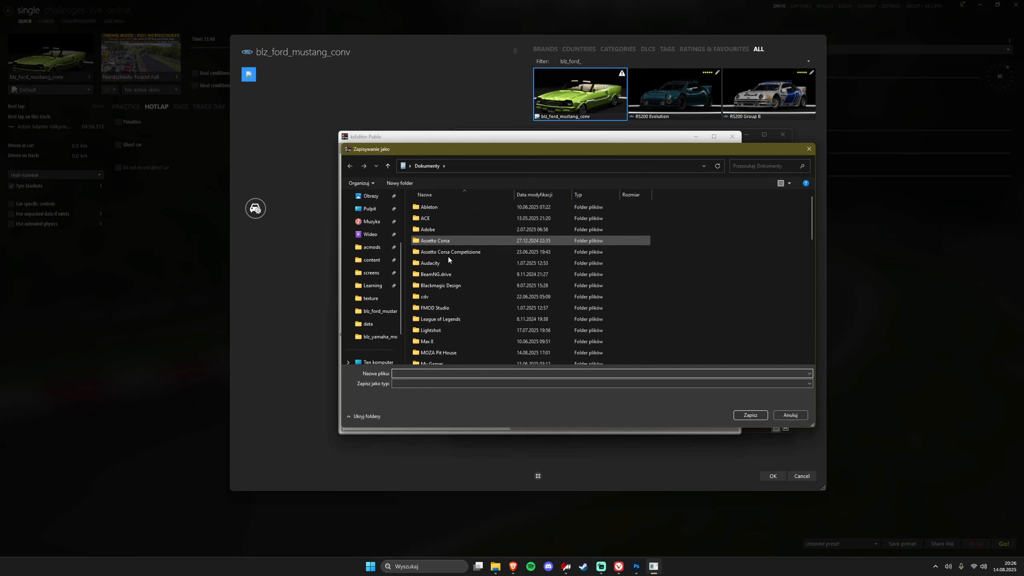
click(379, 311)
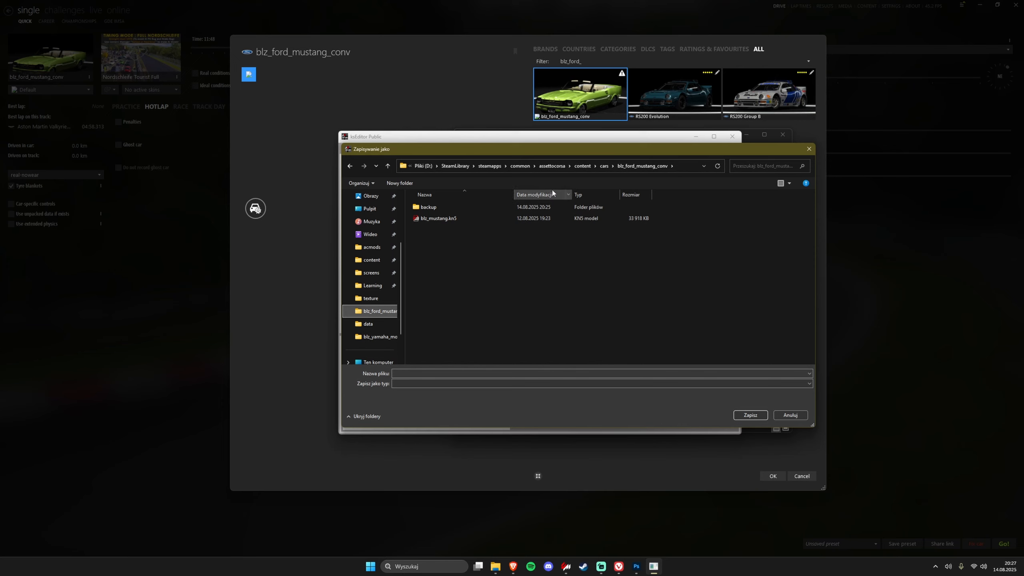
click(457, 219)
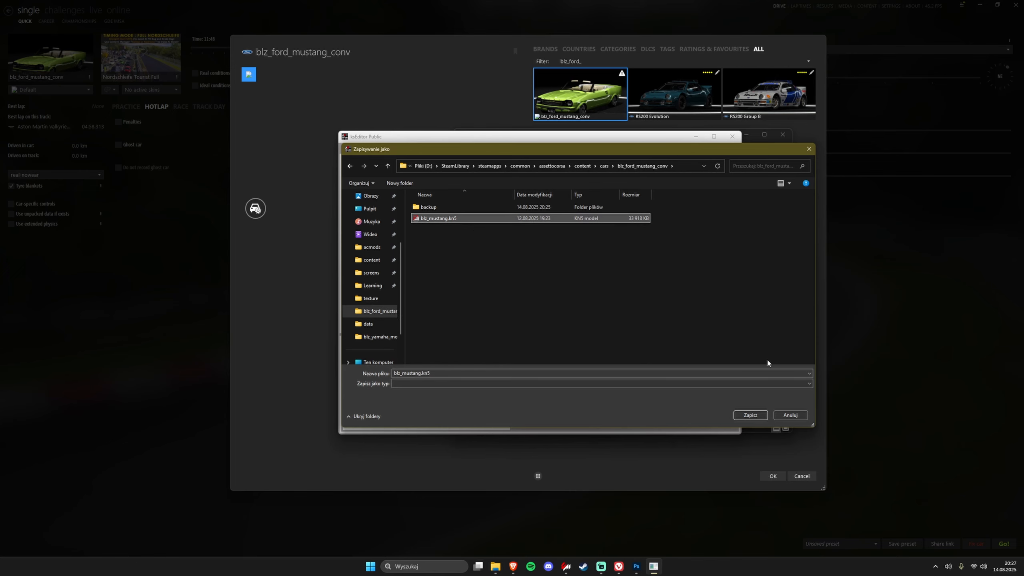
click(789, 415)
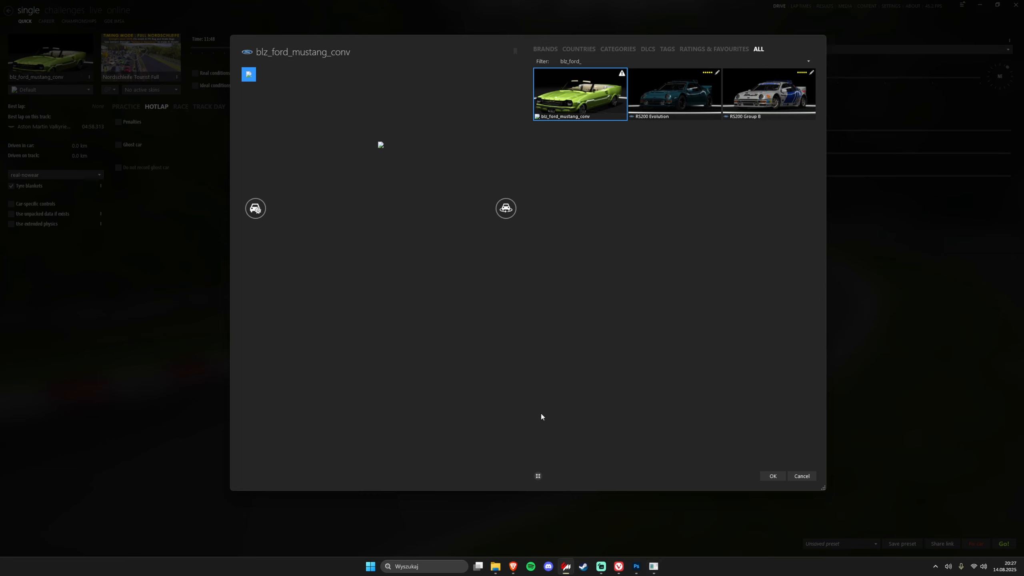
Create a new folder named ui inside the blz_ford_mustang_conv car folder
click(496, 566)
click(371, 235)
click(495, 566)
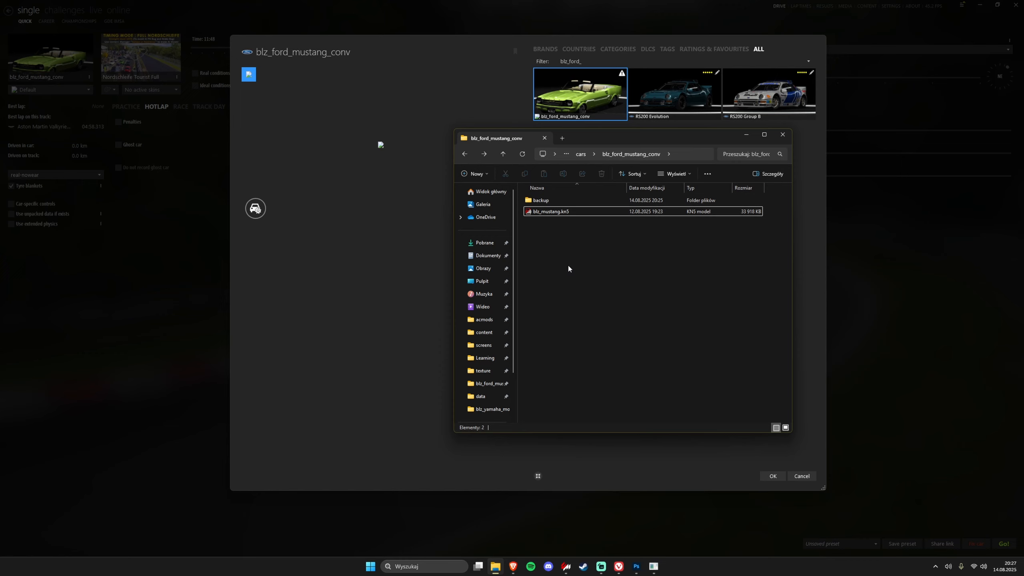
key(ctrl+shift+n)
text(ui)
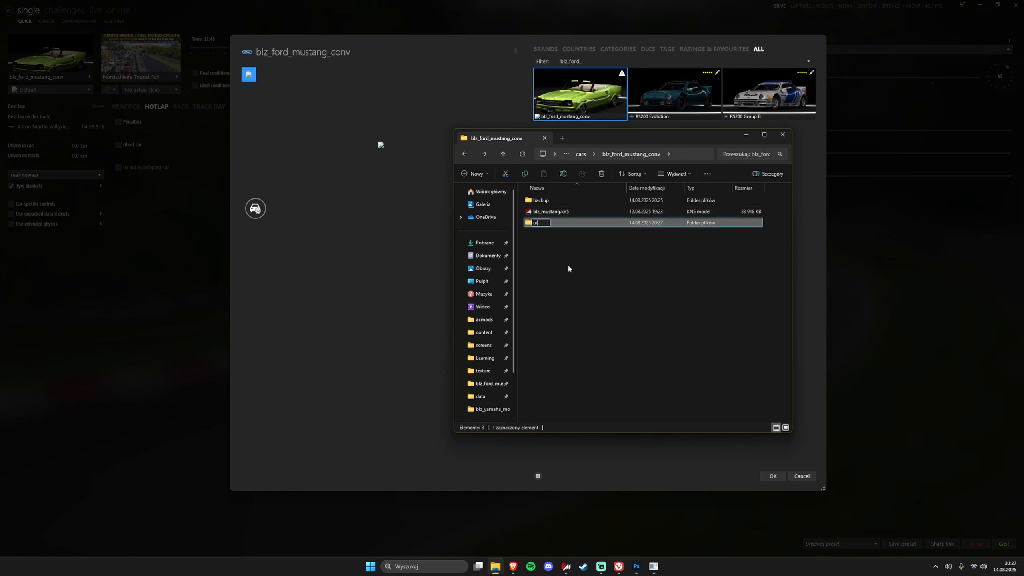
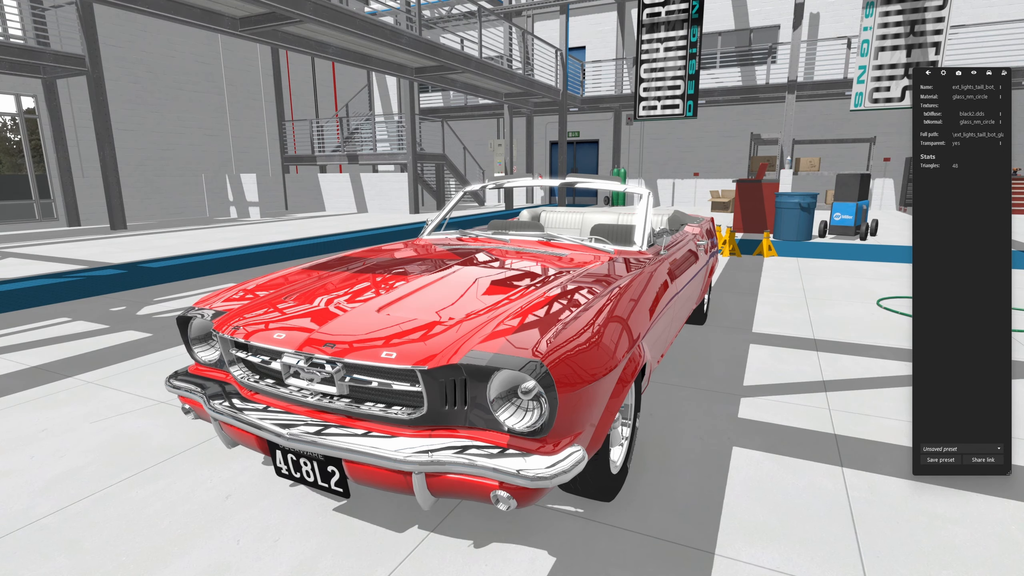
Select the ext_chrome object on the front bumper in the showroom and open its metal_ao.dds diffuse texture
click(429, 452)
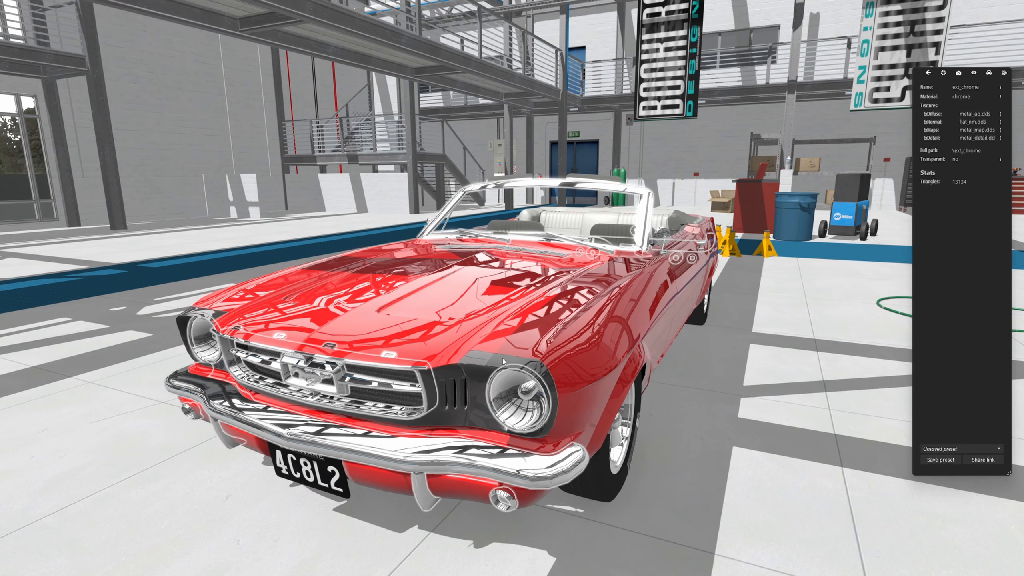
drag(412, 353, 519, 279)
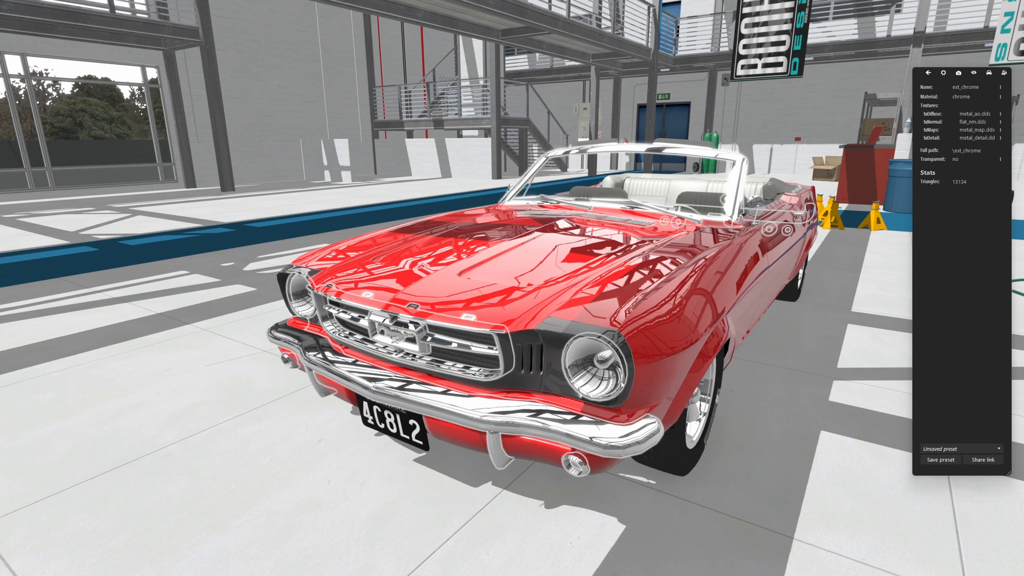
click(1001, 115)
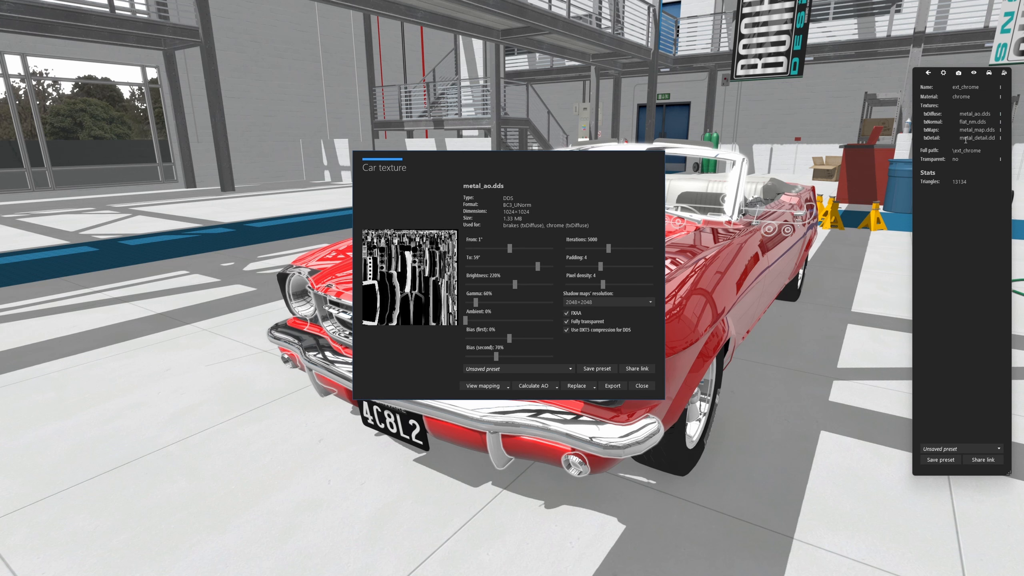
Calculate a 1024×1024 AO map for the chrome and save it as metal_ao.dds in the blz_ford_mustang_conv folder
click(557, 387)
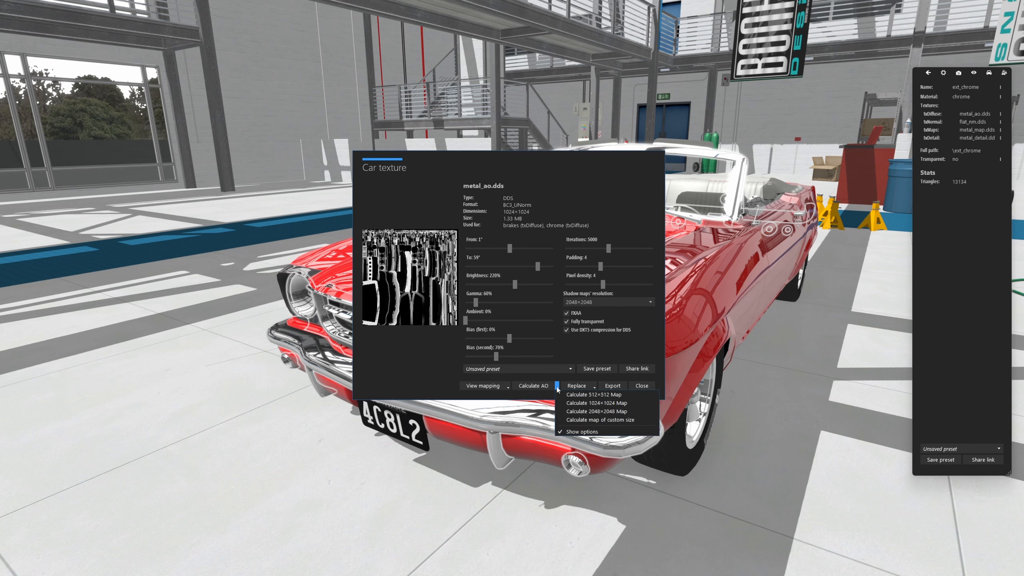
click(617, 401)
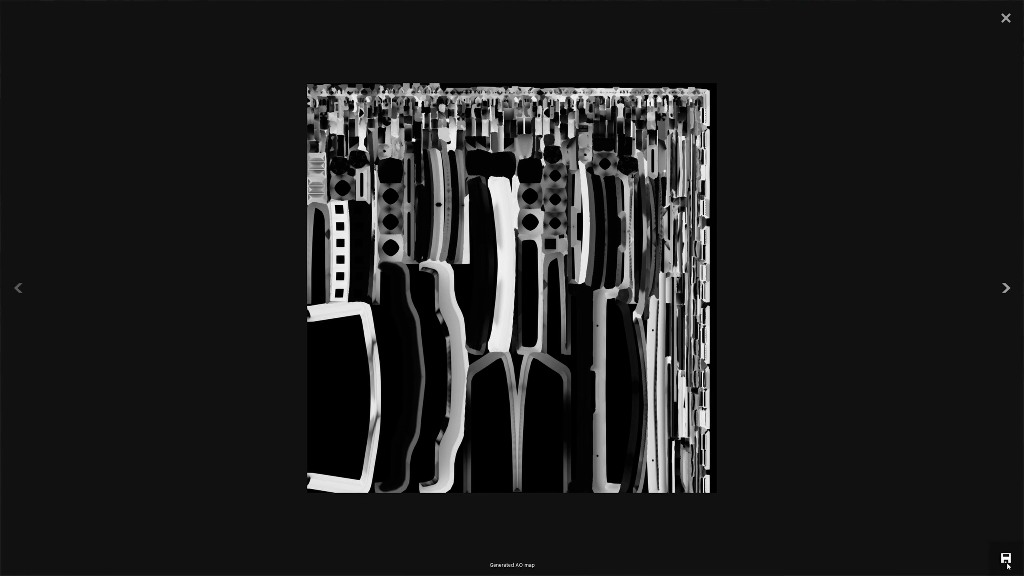
key(ctrl+s)
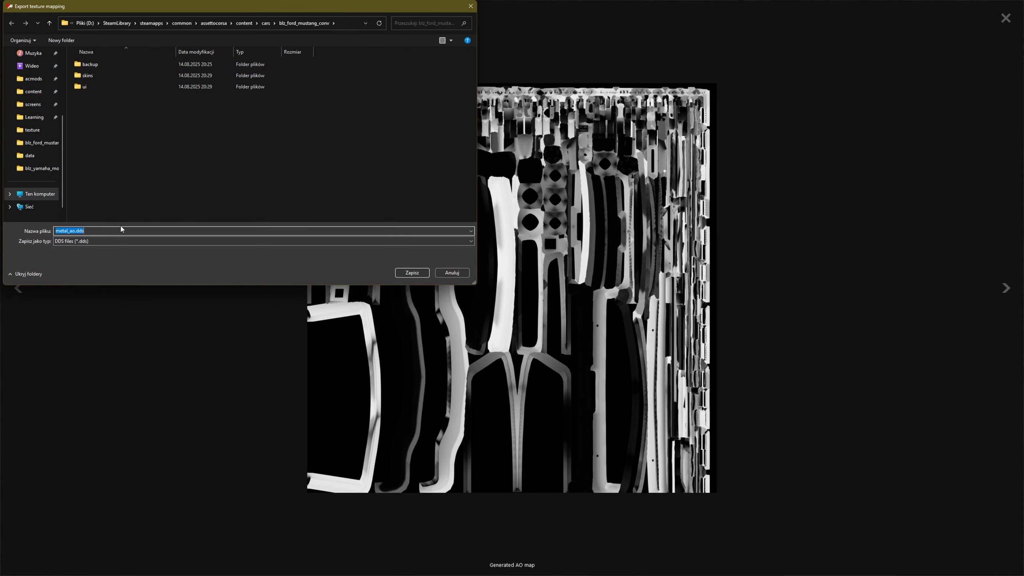
click(411, 273)
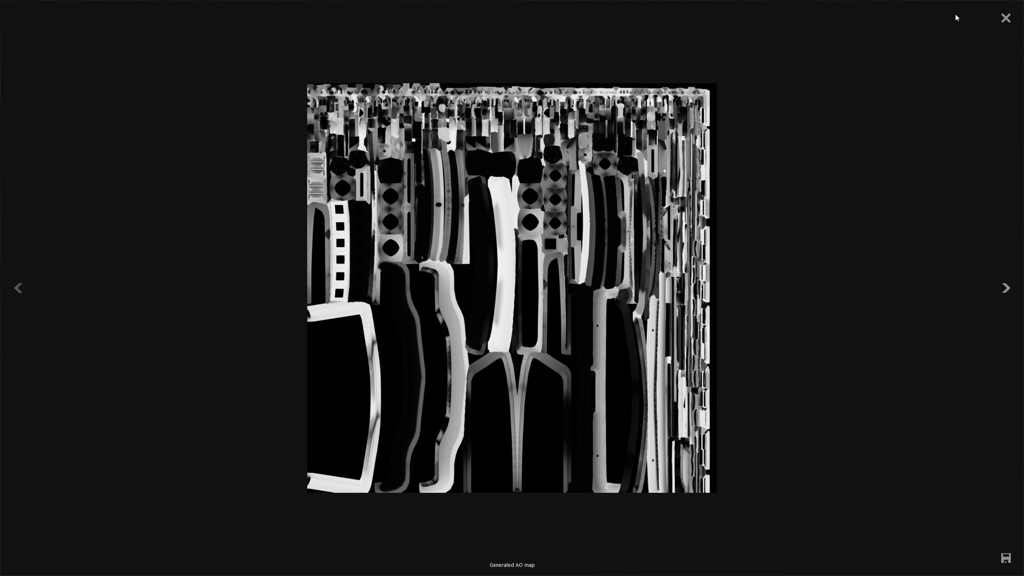
click(1005, 17)
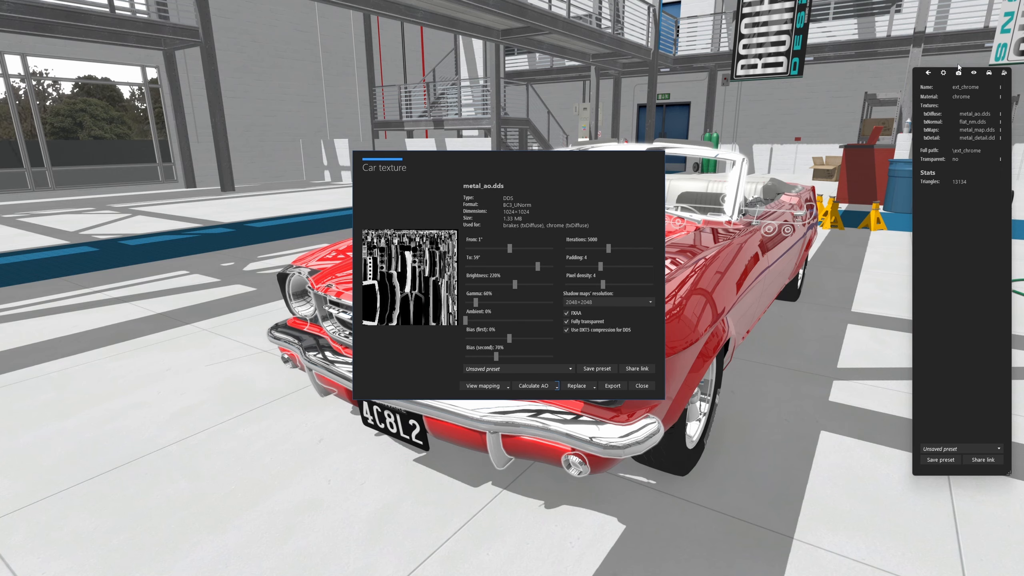
click(641, 385)
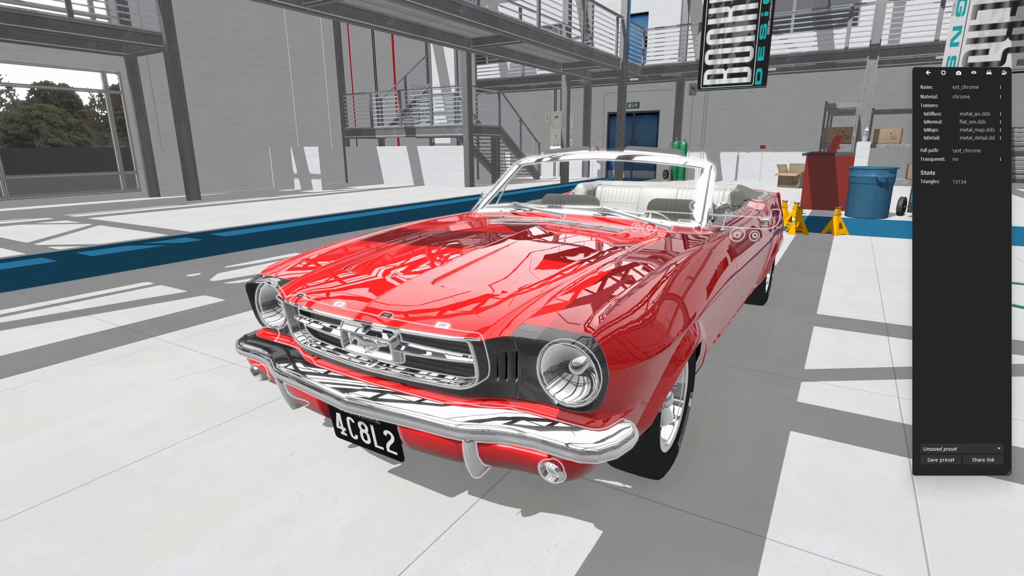
Deselect the chrome object, unpack the car's LOD KN5 and exit the showroom
click(928, 73)
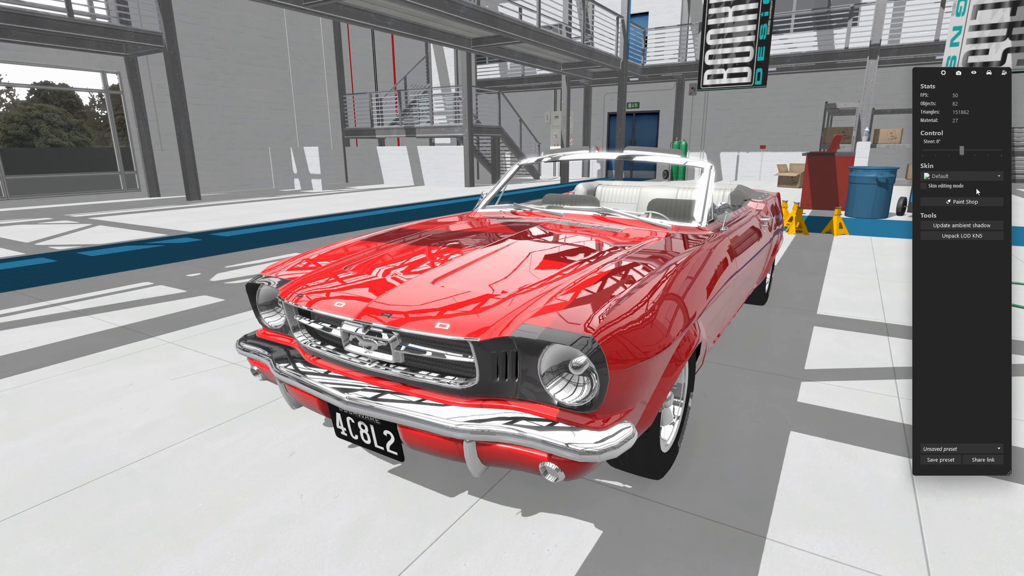
click(971, 237)
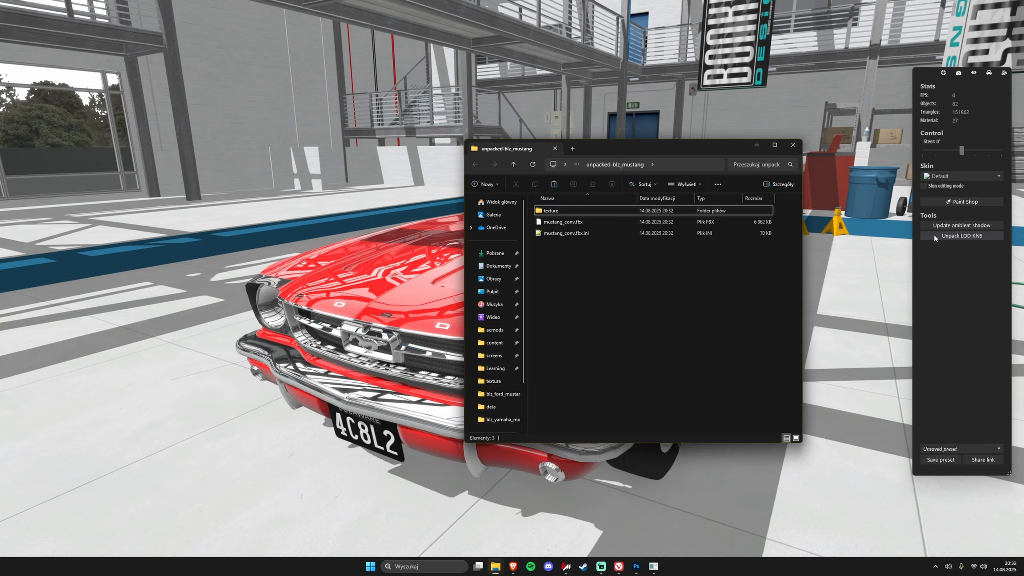
drag(858, 244, 506, 258)
key(Escape)
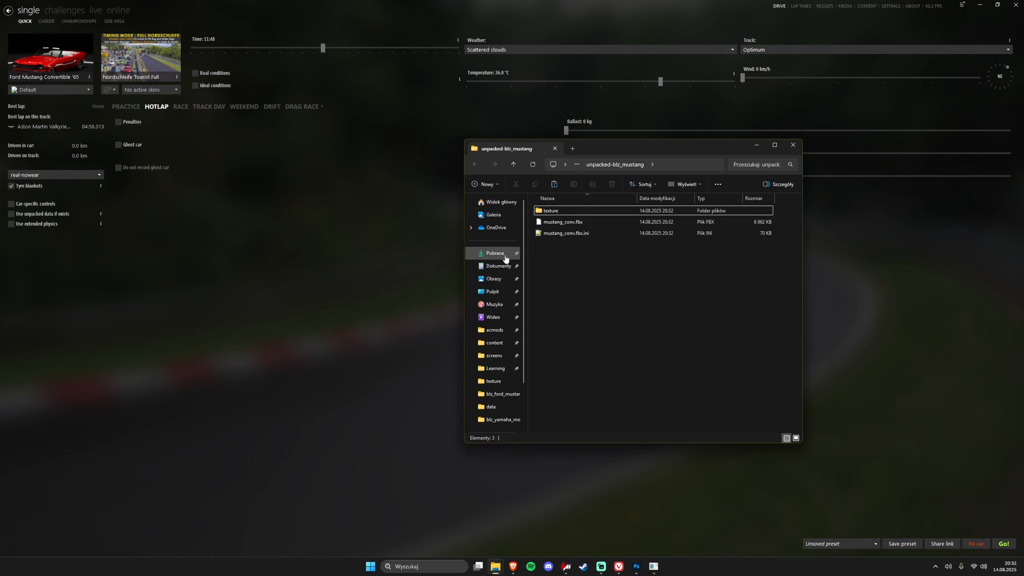
Check Content Manager's About page, return to the Drive page and switch to ksEditor
click(912, 6)
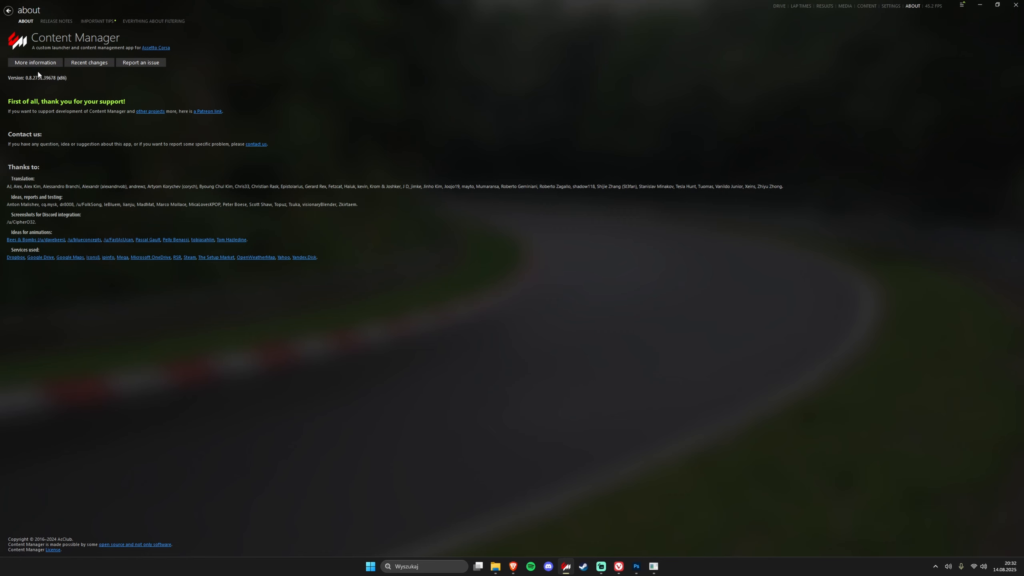
click(775, 6)
click(654, 567)
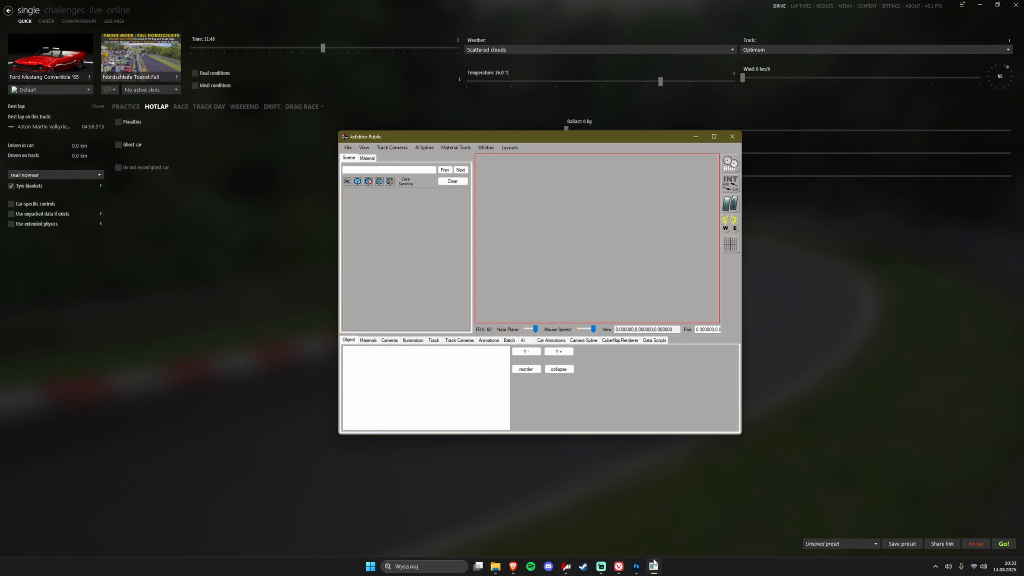
Open the mustang_conv.fbx model from the unpacked-blz_mustang folder of the blz_ford_mustang_conv car
click(347, 147)
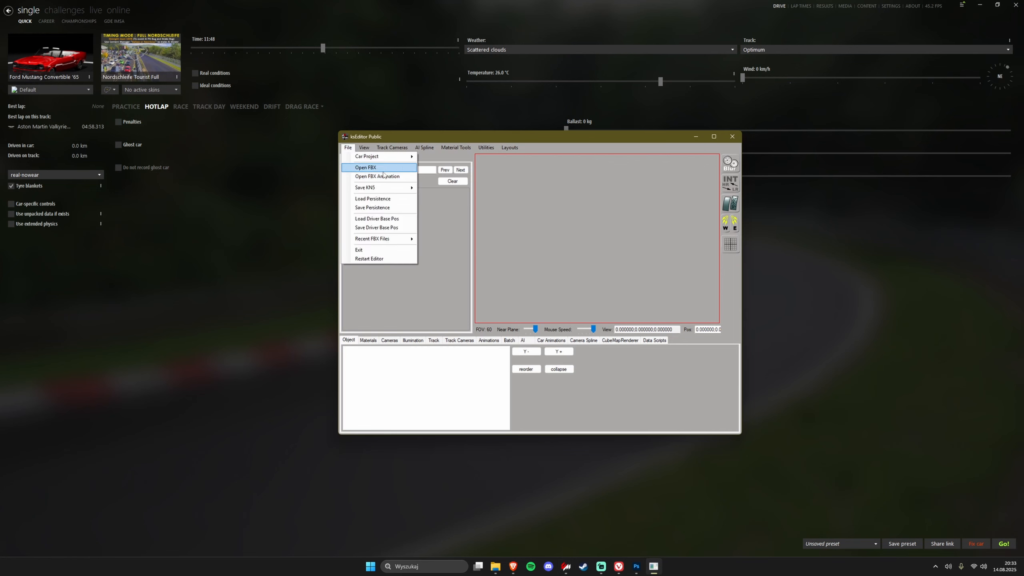
click(364, 166)
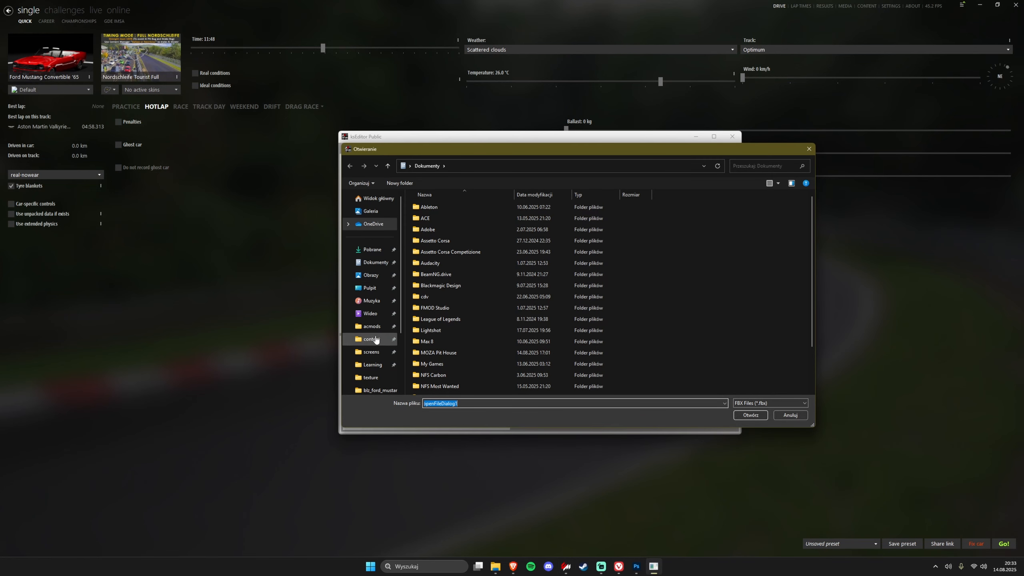
click(374, 389)
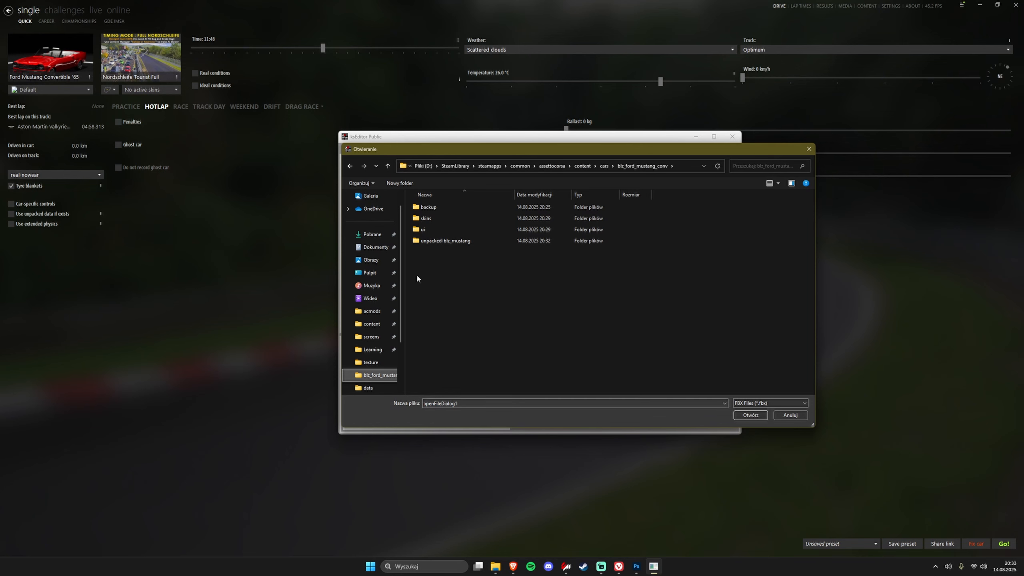
double_click(445, 241)
click(468, 219)
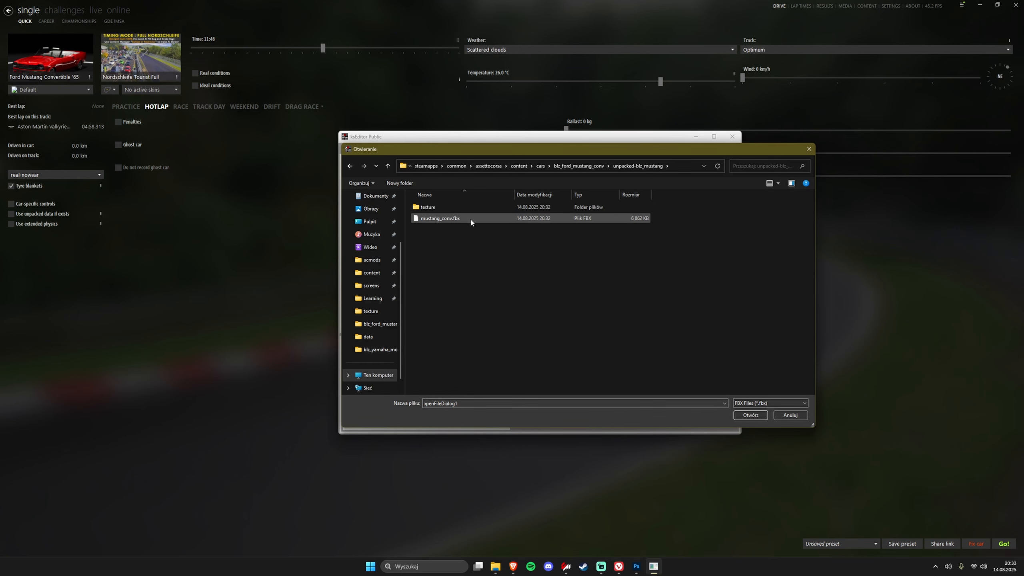
double_click(464, 220)
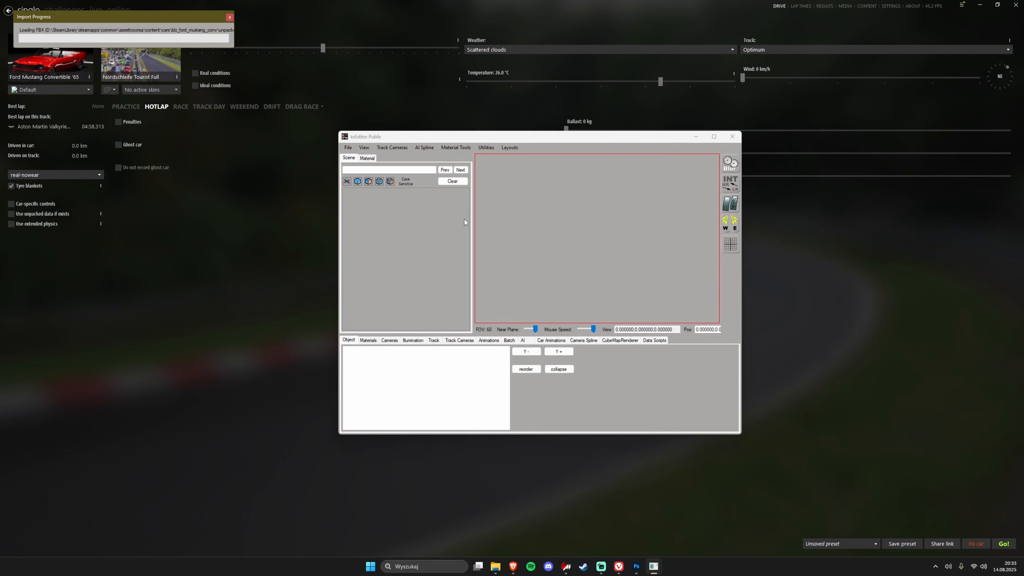
Open metal_ao.dds from the blz_ford_mustang_conv folder in Photoshop, loading its transparency as an alpha channel without separate mip-map layers
click(636, 566)
mouse_move(495, 567)
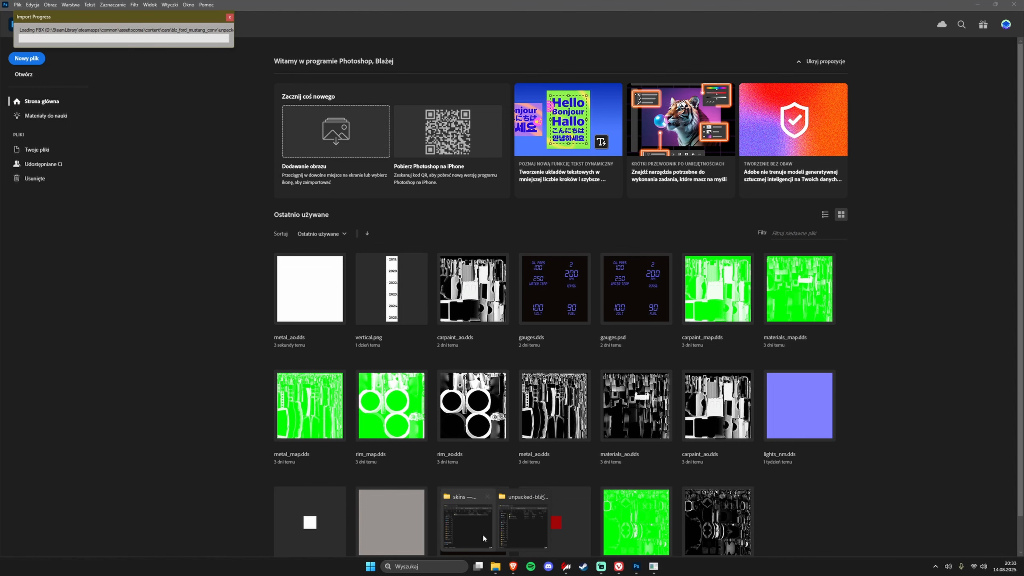
click(518, 533)
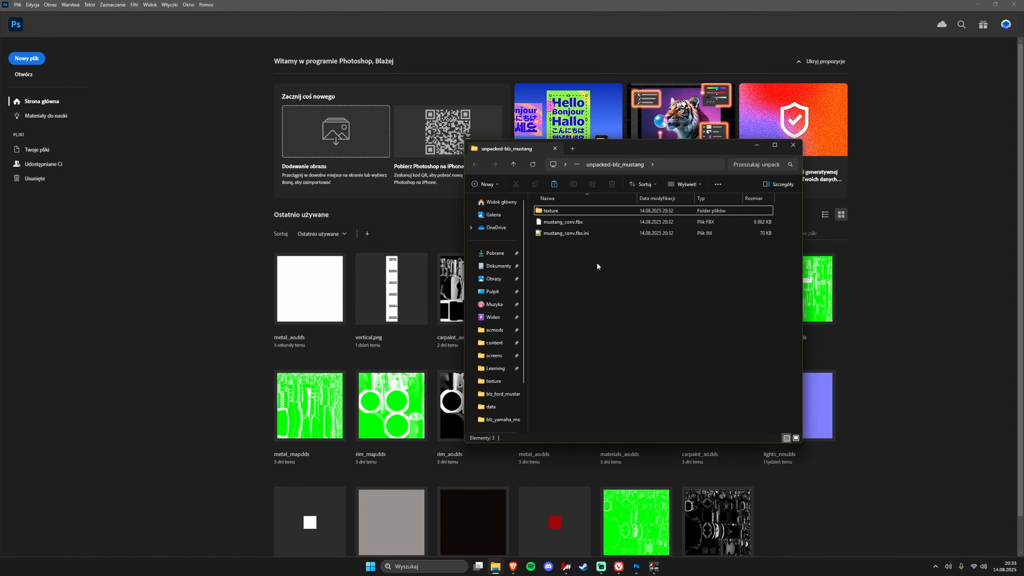
click(577, 164)
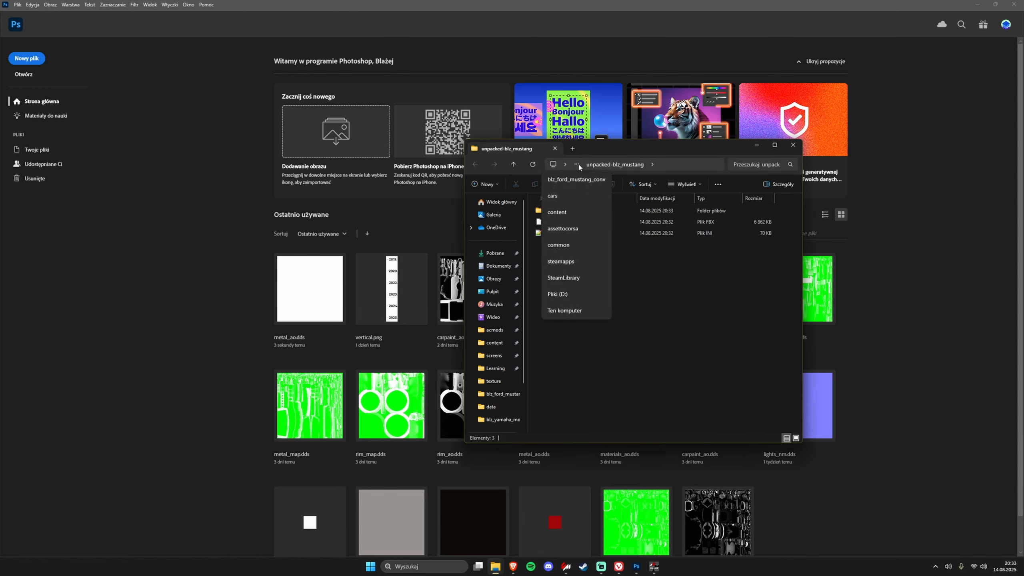
click(661, 214)
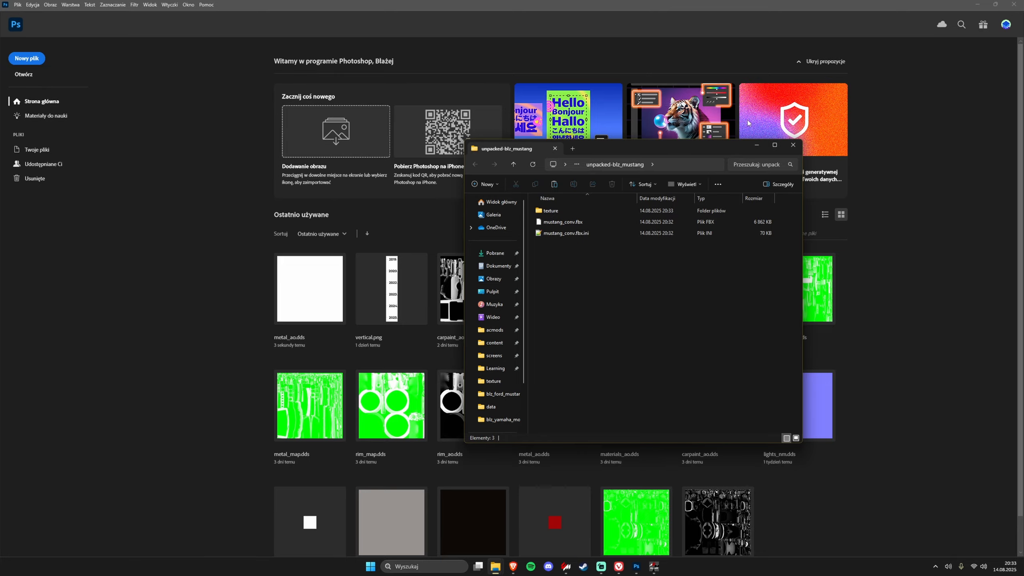
double_click(726, 149)
click(462, 24)
drag(536, 5, 614, 95)
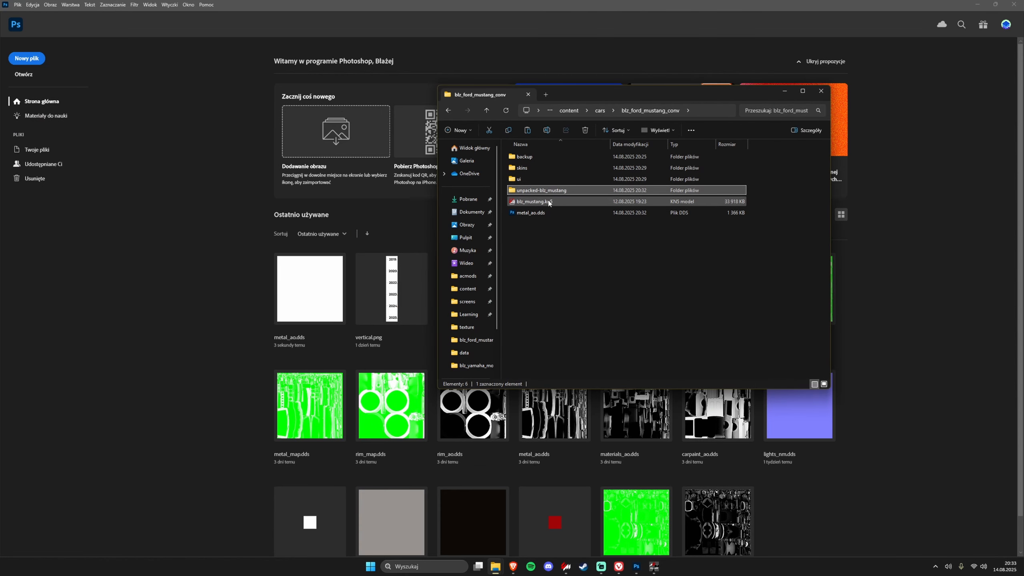
click(543, 214)
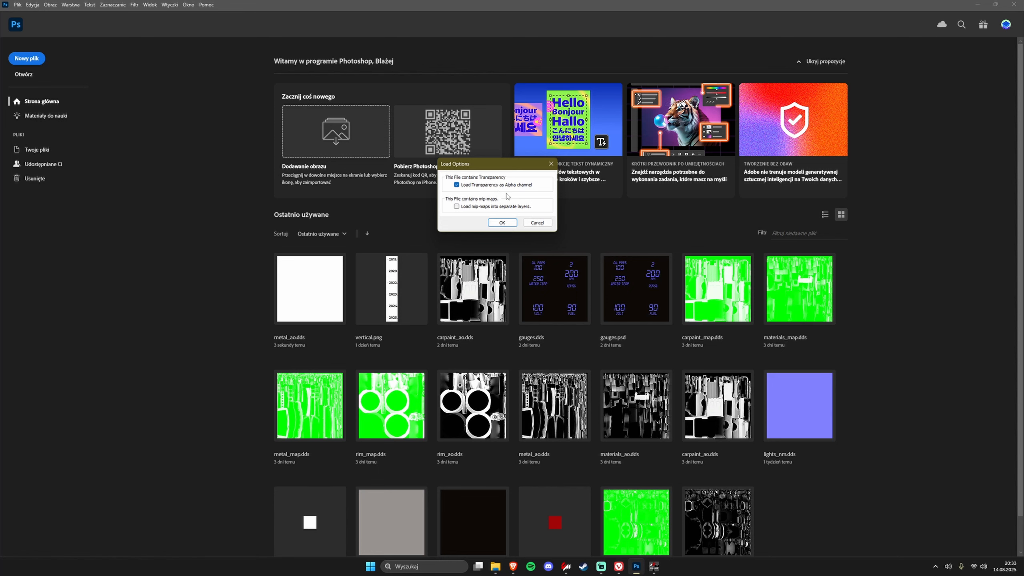
click(500, 223)
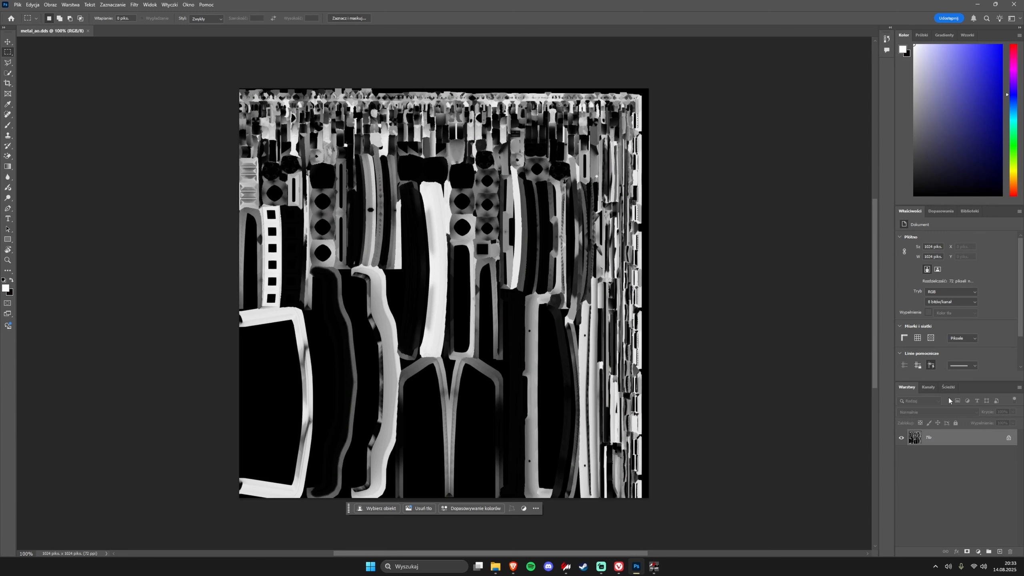
Paint the entire green channel of the metal AO texture white with the Brush and show the RGB composite again
click(928, 387)
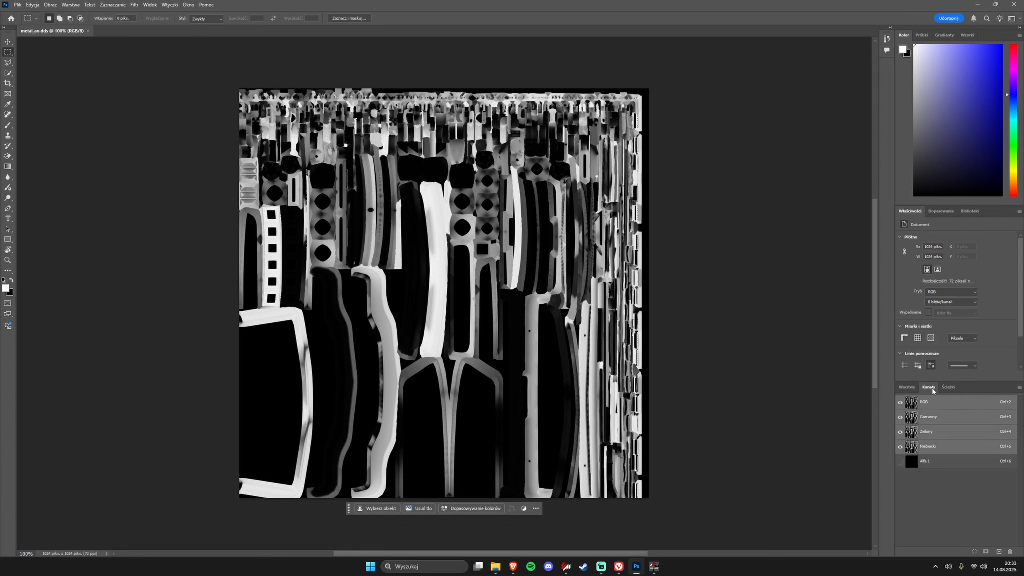
click(933, 434)
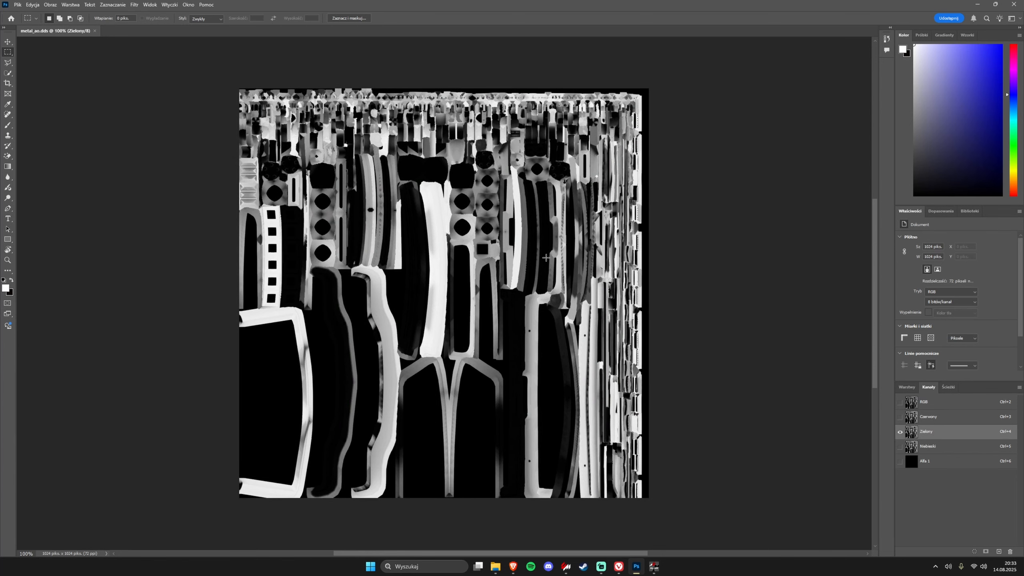
key(b)
mouse_move(532, 256)
mouse_down()
mouse_move(564, 464)
mouse_move(386, 432)
mouse_move(308, 68)
mouse_up()
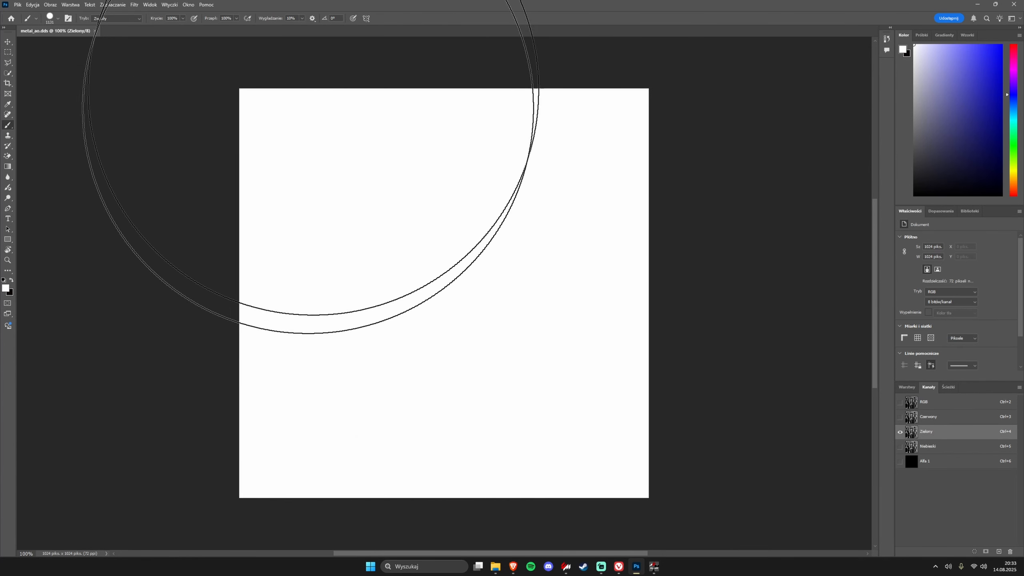
click(940, 405)
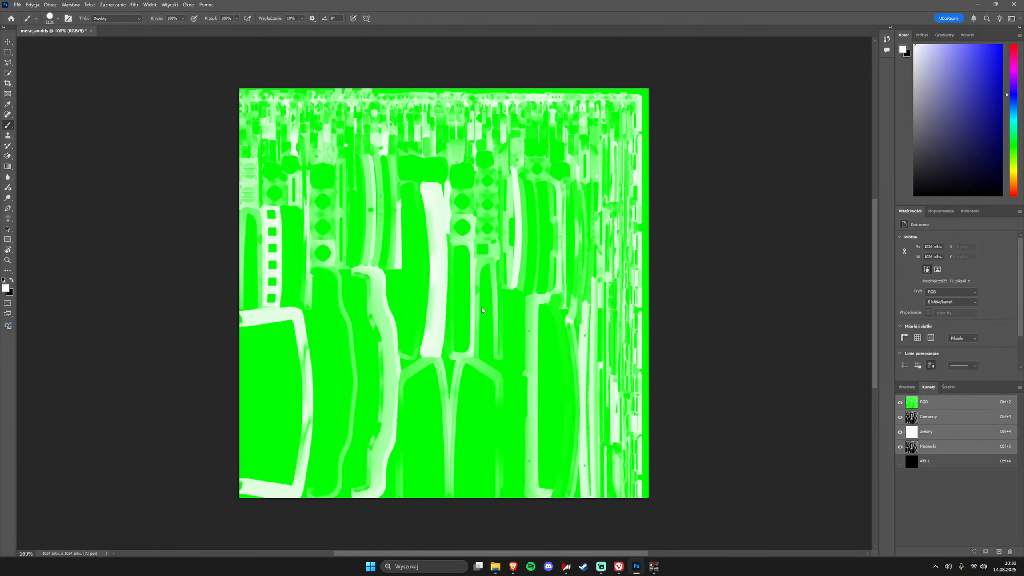
Save the texture as metal_map.dds with Color + Alpha type, BC3 8bpp (Linear) compression and no mip maps
key(ctrl+shift+s)
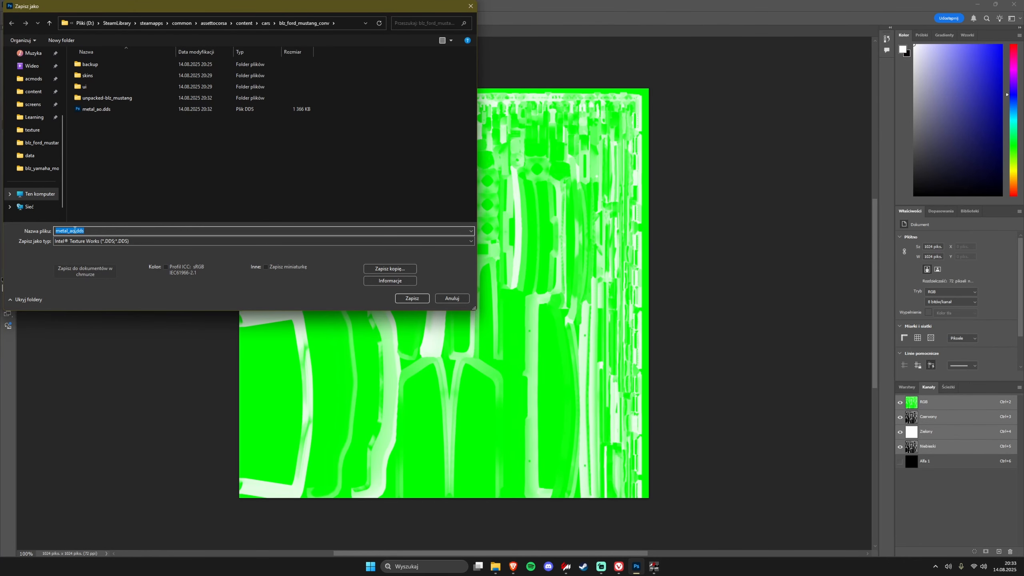
click(74, 231)
key(Return)
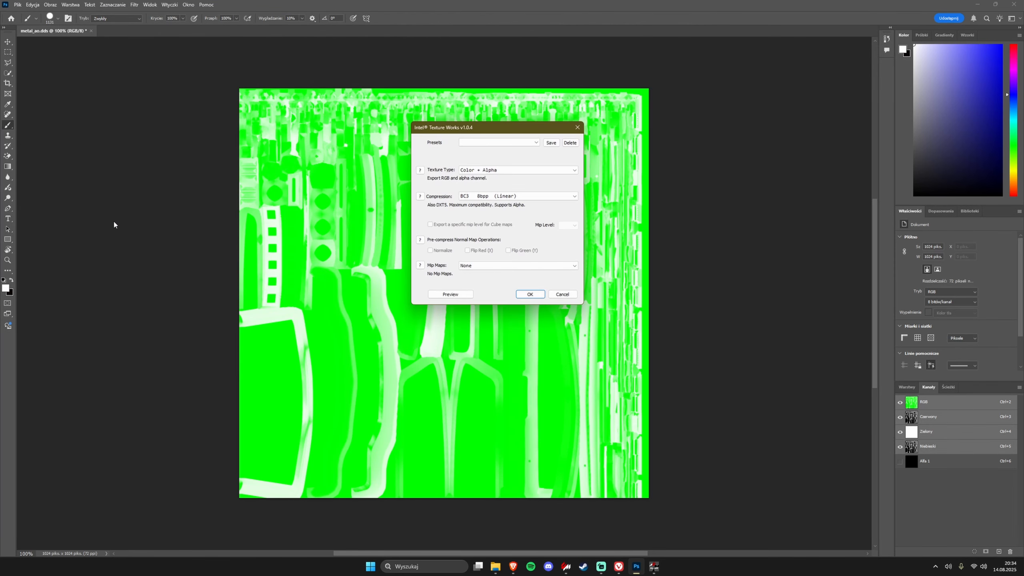
key(Return)
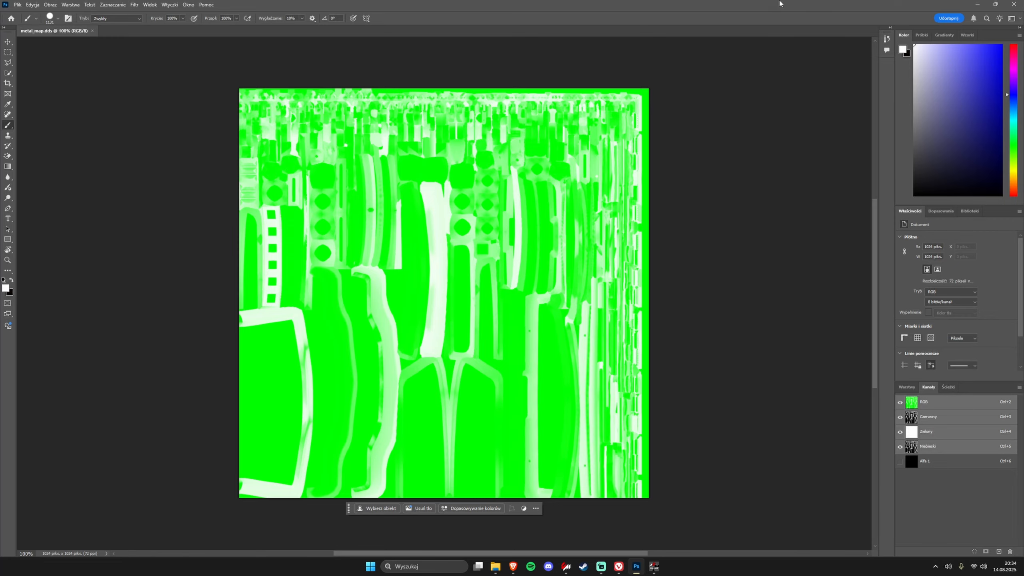
Switch back to ksEditor, bring the car's front end into view and select the ext_body_a mesh
drag(768, 6, 1023, 8)
click(383, 254)
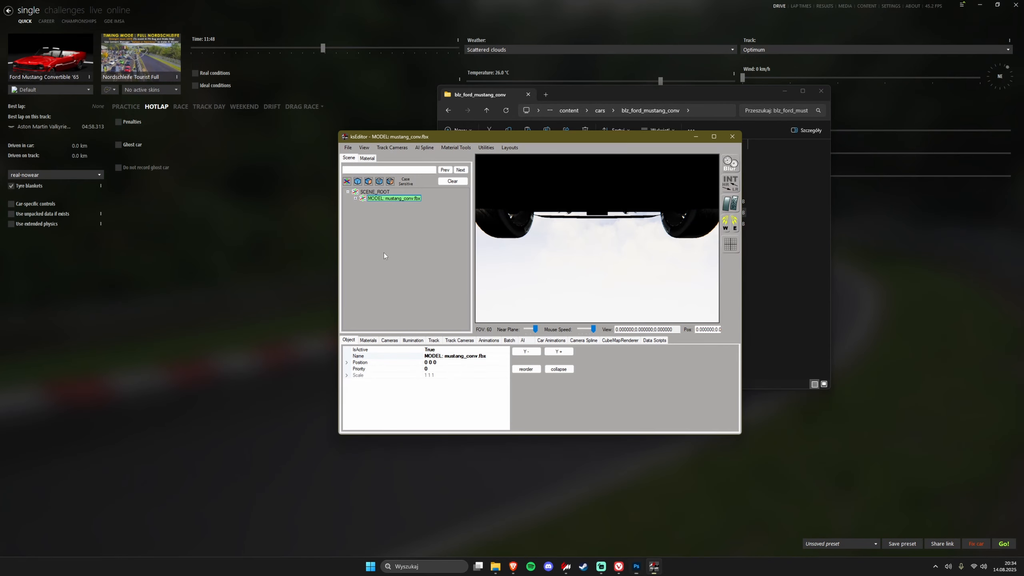
mouse_move(572, 247)
mouse_down()
mouse_move(591, 264)
mouse_move(549, 254)
mouse_move(585, 271)
mouse_move(640, 263)
mouse_move(610, 258)
mouse_move(582, 276)
mouse_move(572, 262)
mouse_up()
double_click(565, 246)
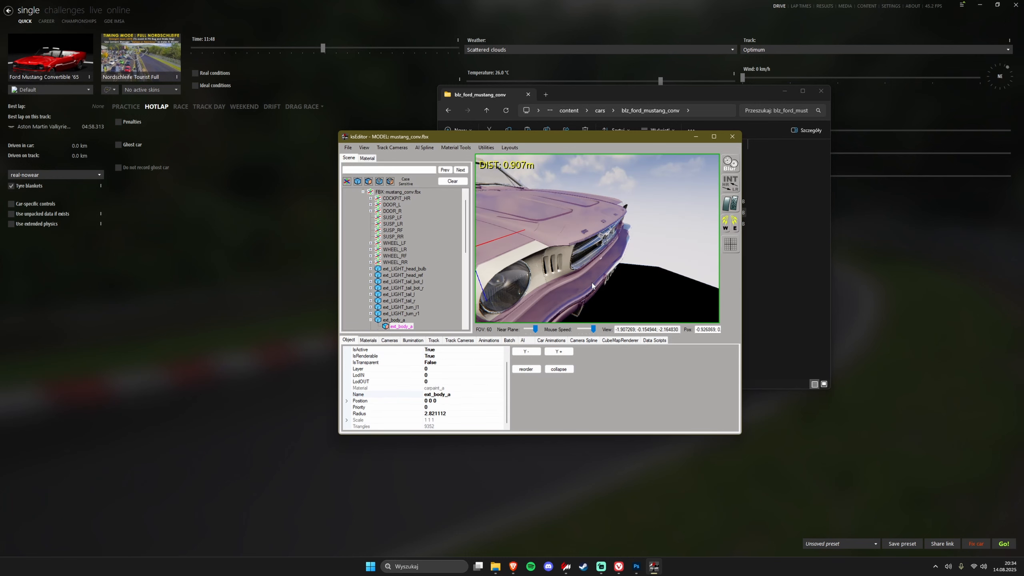
Move metal_ao.dds and metal_map.dds into the texture folder of unpacked-blz_mustang, replacing the existing files
click(763, 257)
ctrl+click(553, 225)
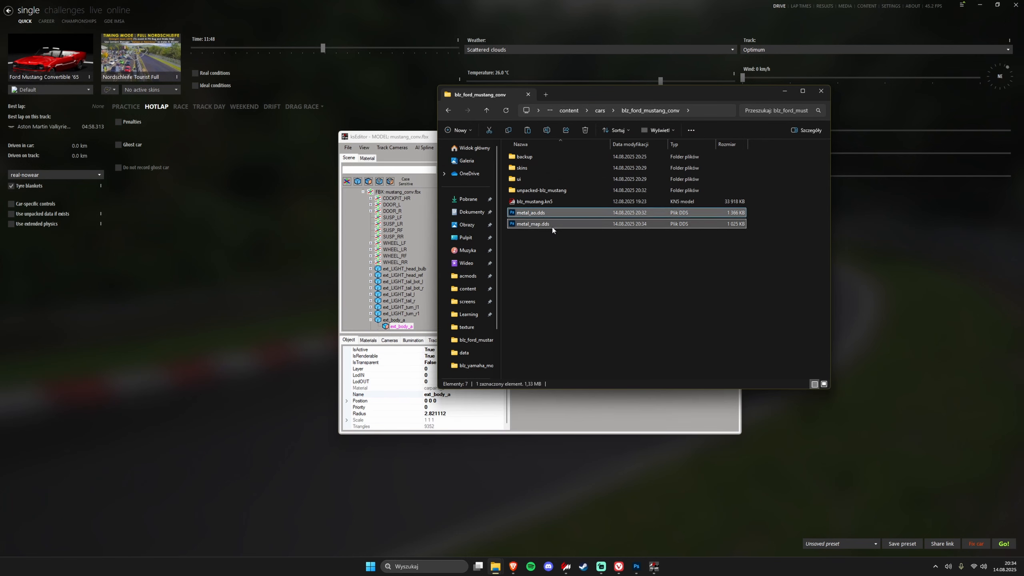
key(ctrl+x)
double_click(541, 190)
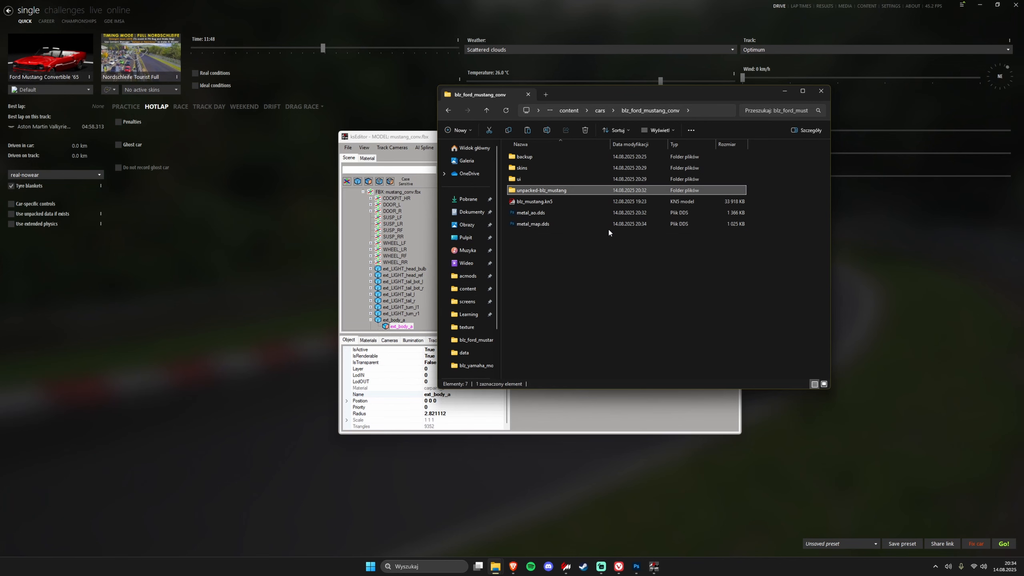
click(544, 157)
double_click(544, 157)
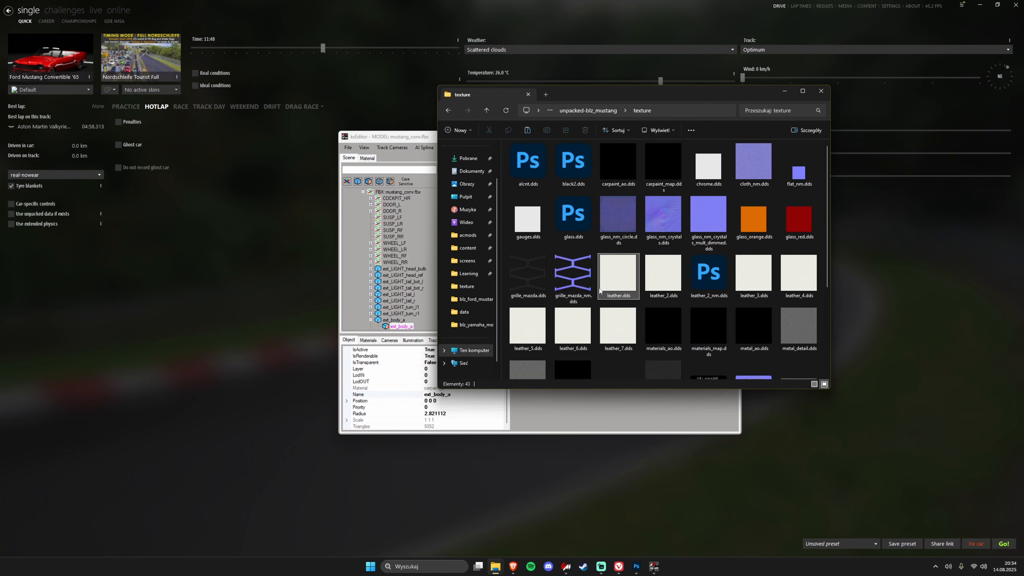
click(616, 275)
key(ctrl+v)
click(491, 226)
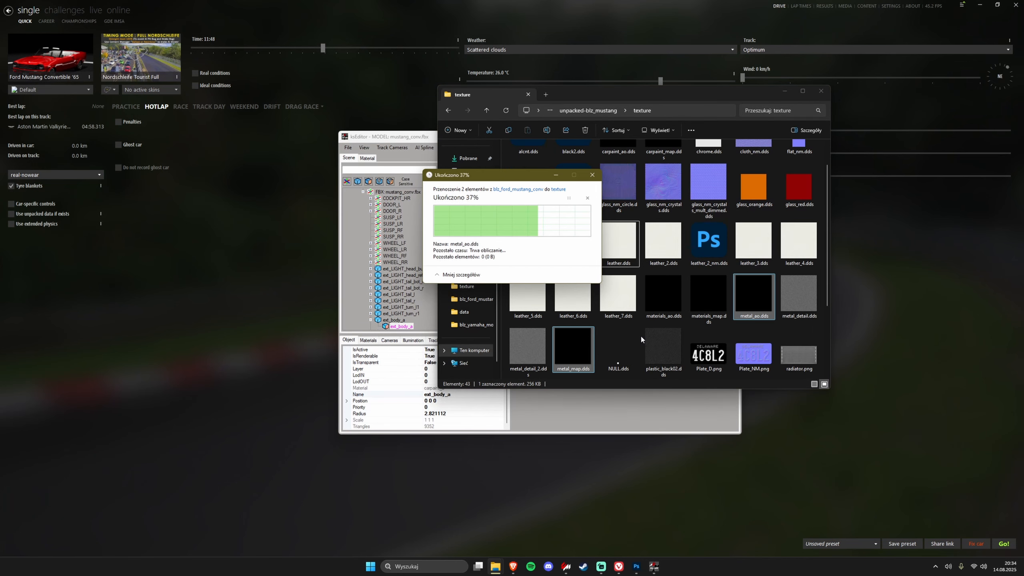
scroll(700, 298, down, 2)
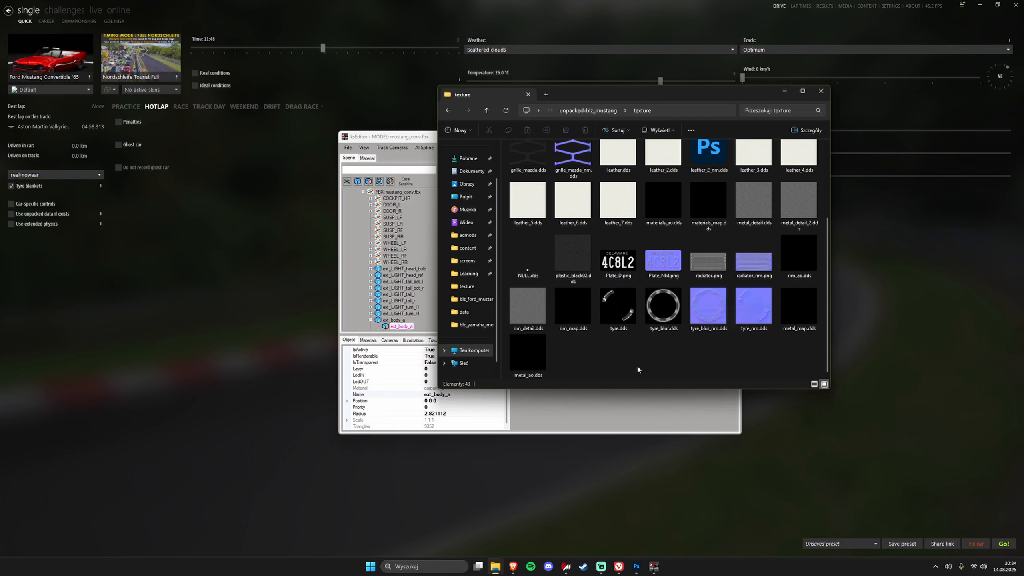
Reload the diffuse and maps textures of the body's carpaint_a material in ksEditor
click(431, 298)
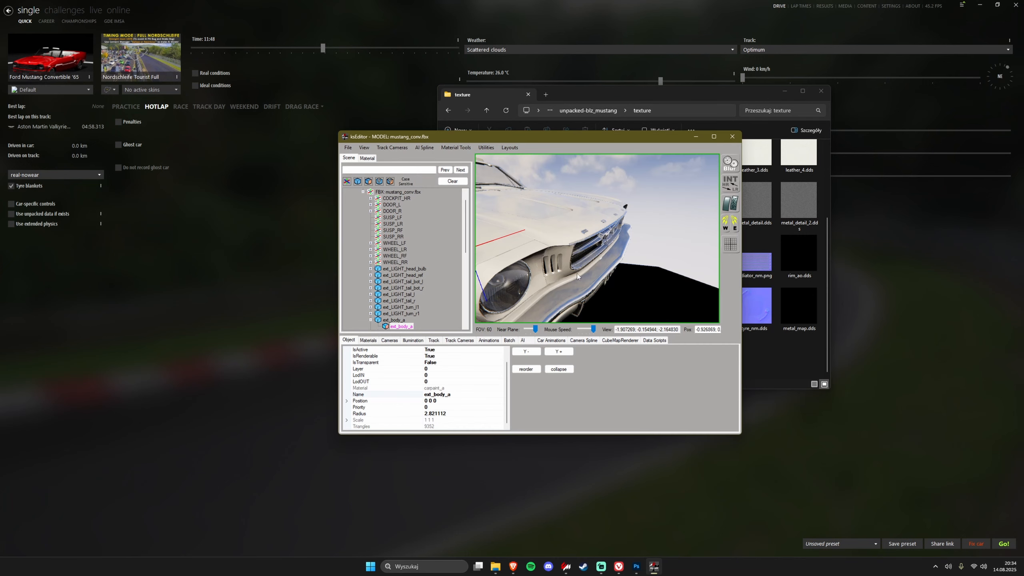
scroll(432, 297, down, 3)
scroll(430, 294, down, 7)
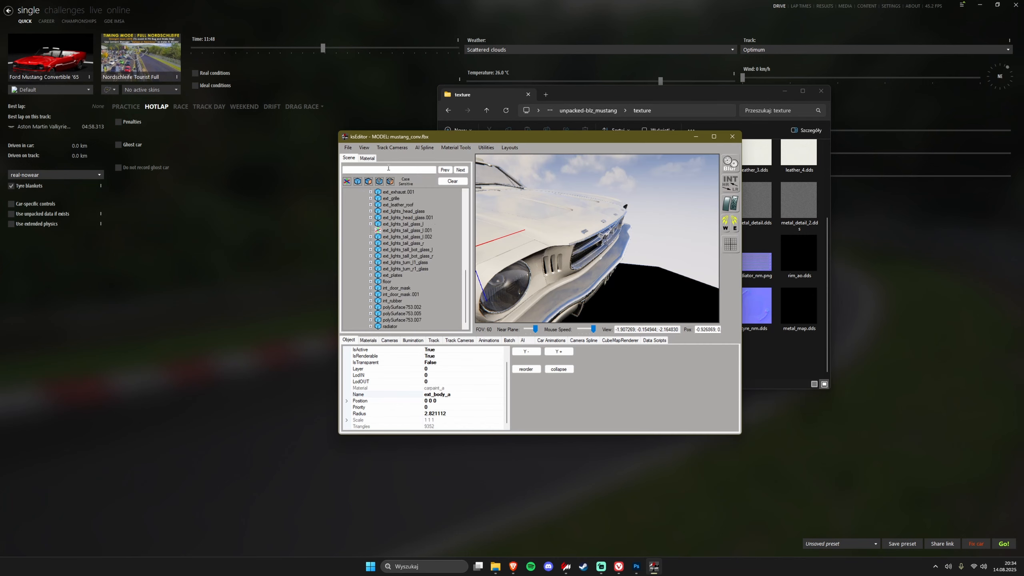
click(367, 157)
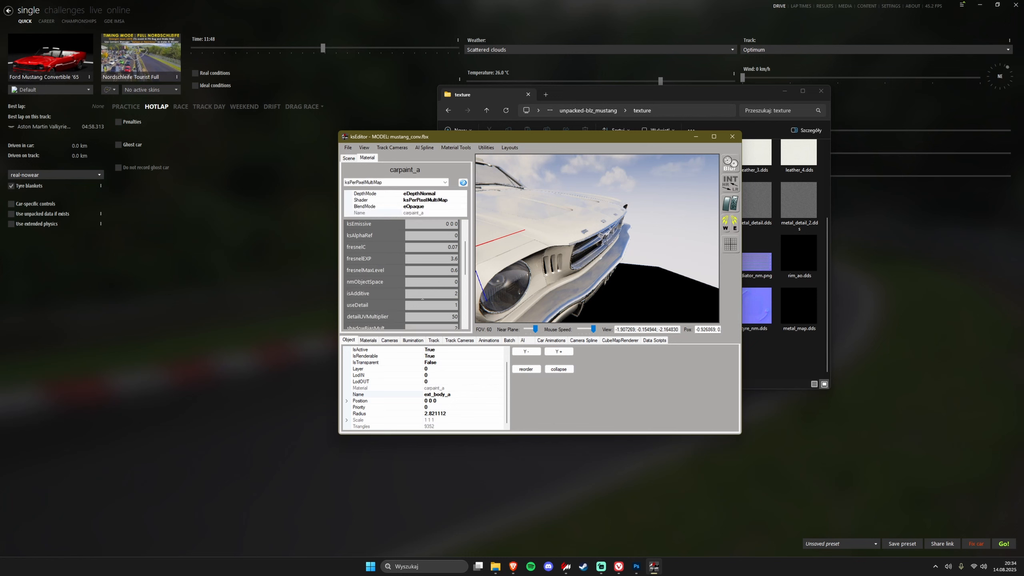
click(447, 245)
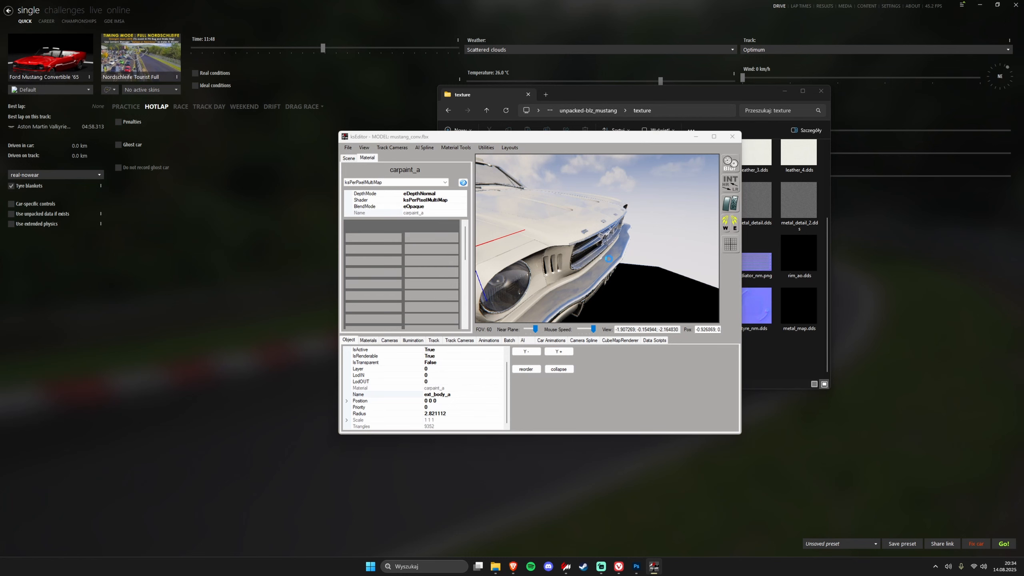
click(522, 311)
scroll(430, 290, down, 5)
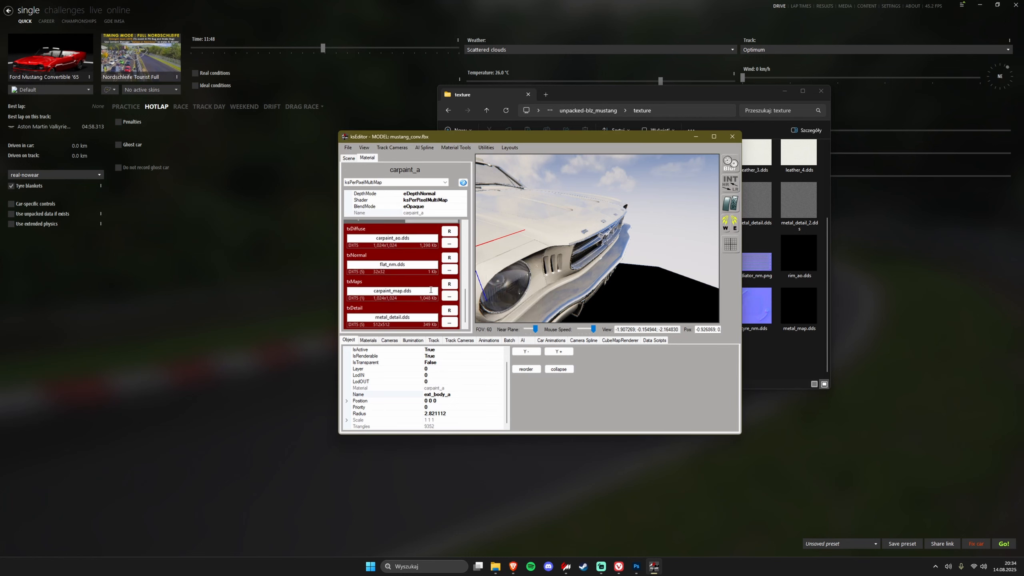
click(450, 284)
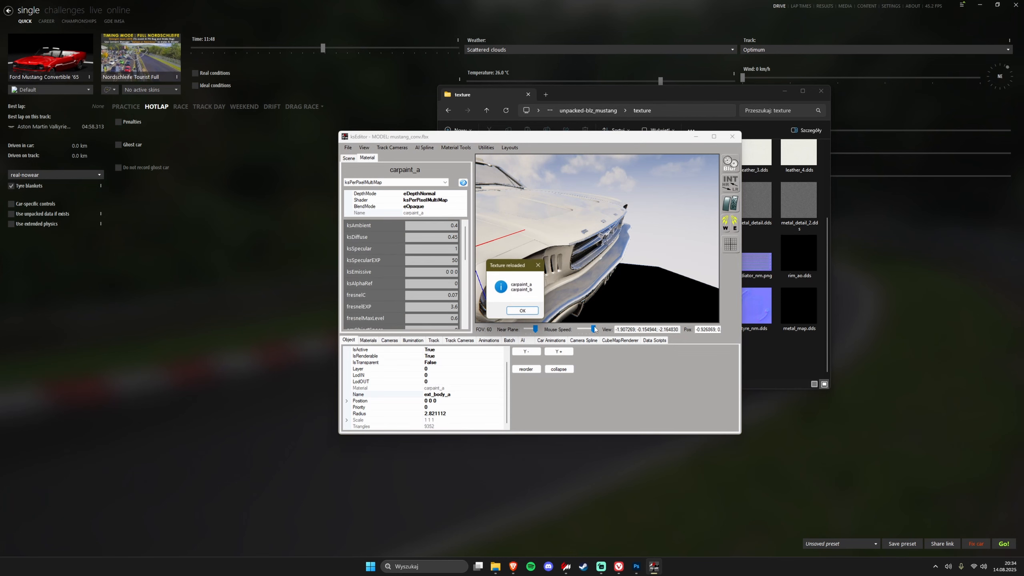
click(520, 311)
Inspect the reloaded body textures around the car's front bumper, headlight and fender in the ksEditor viewport
mouse_move(591, 265)
mouse_down()
mouse_move(601, 262)
mouse_move(592, 275)
mouse_move(585, 251)
mouse_up()
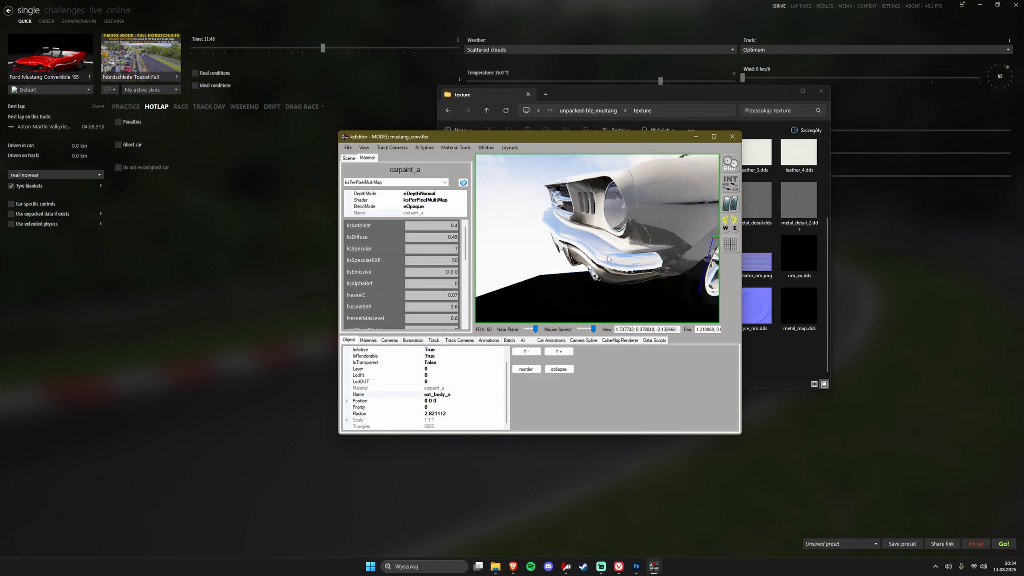
drag(608, 252, 524, 226)
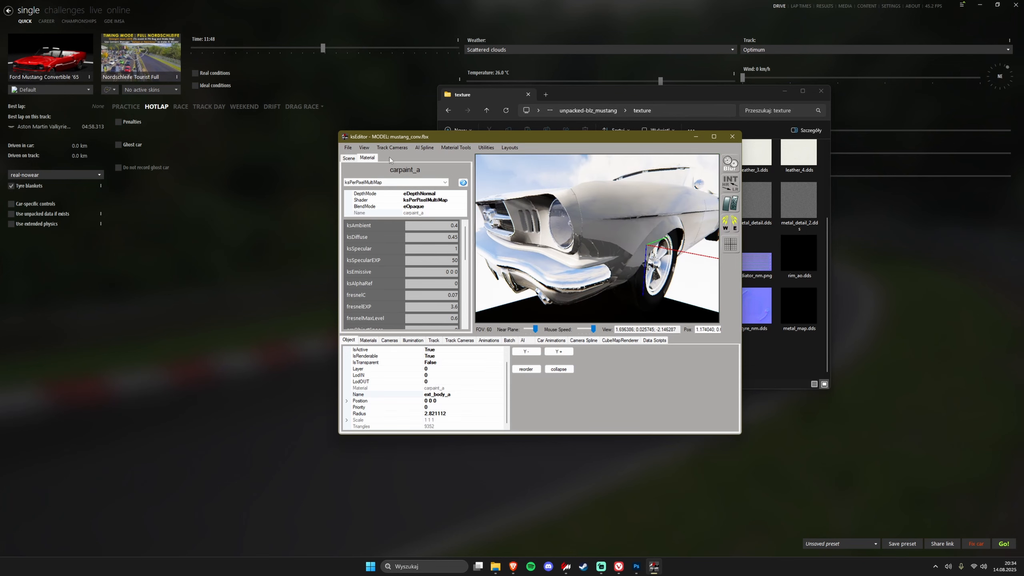
click(348, 148)
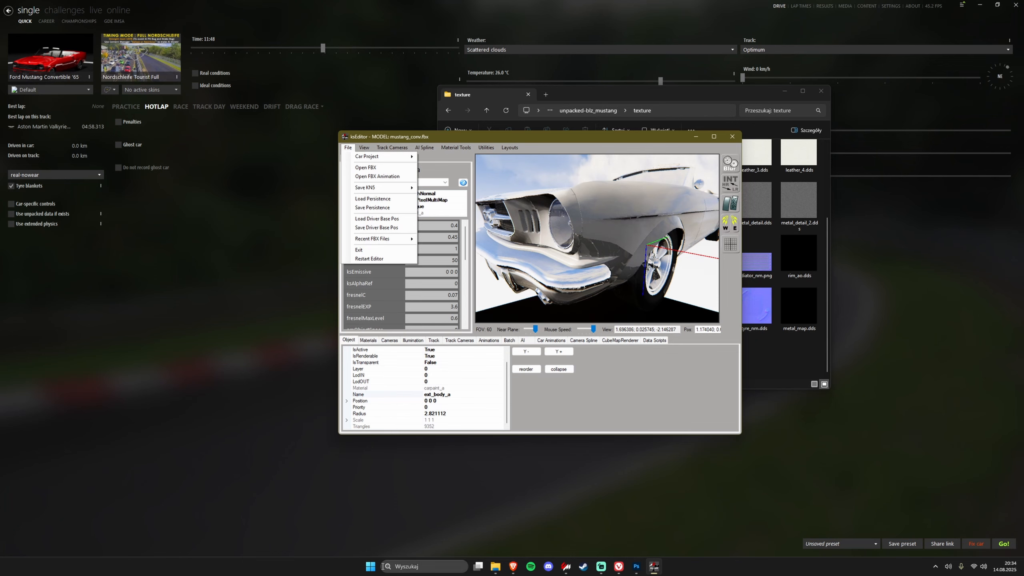
Launch Blender and open the recent project mustang_conv.blend
click(370, 566)
key(Escape)
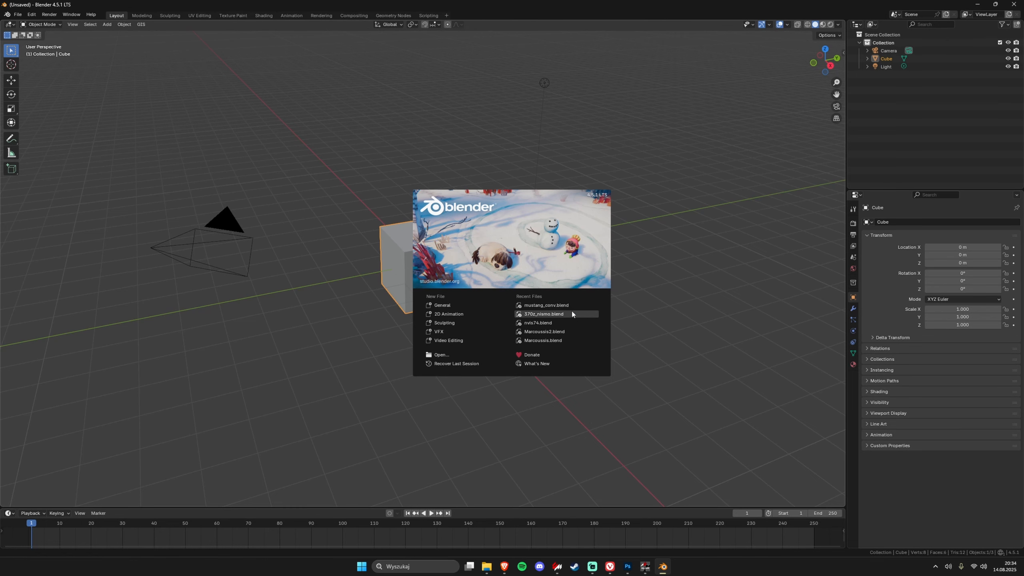
click(565, 305)
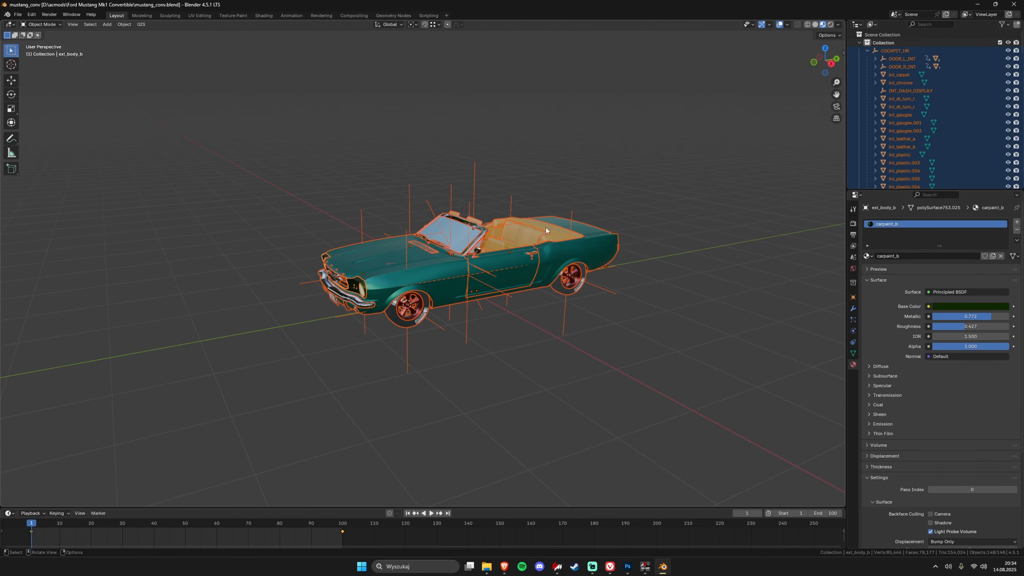
middle_drag(546, 227, 482, 242)
scroll(480, 243, up, 1)
alt+scroll(481, 243, up, 1)
scroll(476, 244, up, 4)
shift+middle_drag(357, 211, 436, 247)
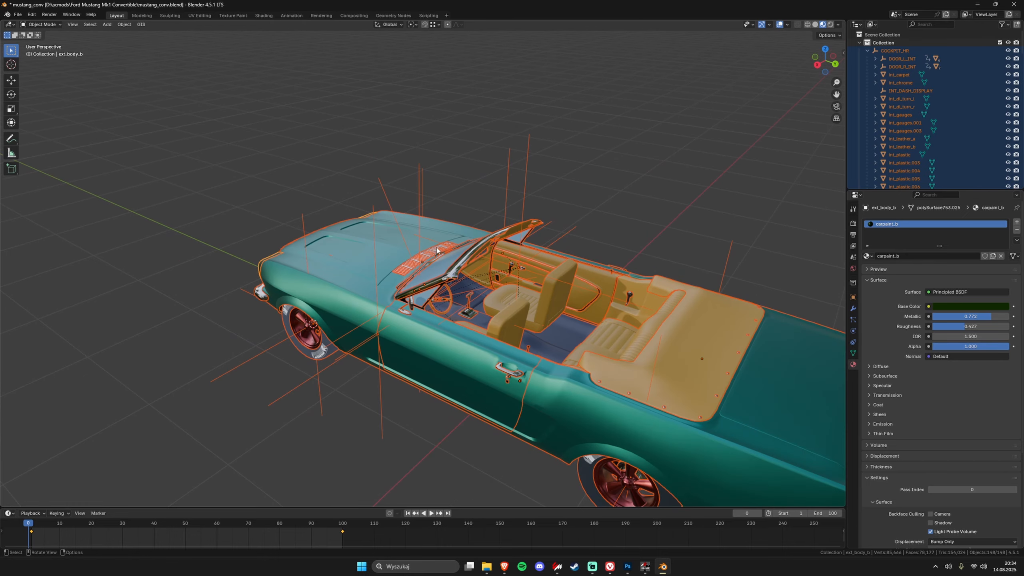
Start an FBX export of the Mustang convertible model from Blender
click(17, 14)
mouse_move(40, 136)
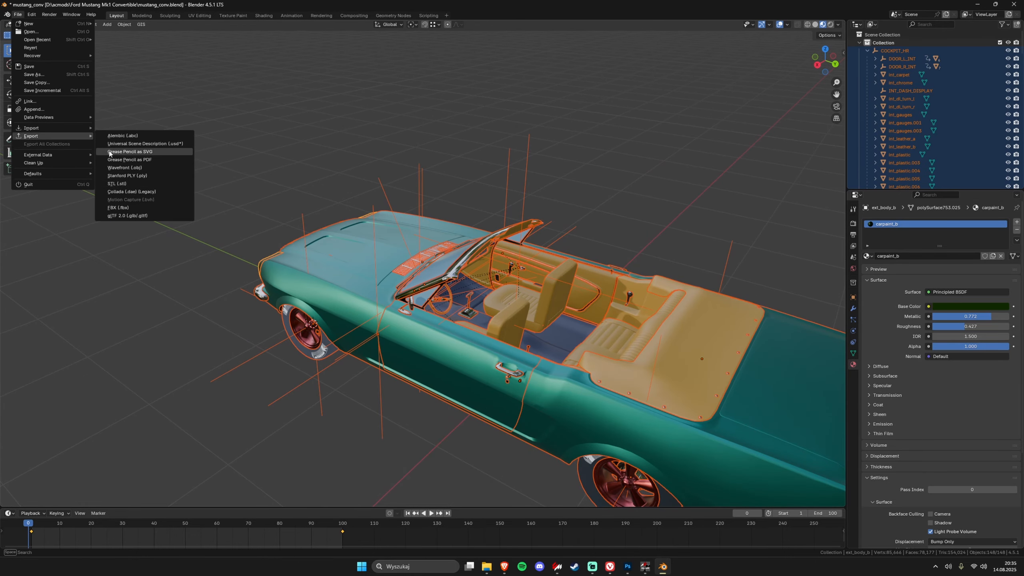
click(118, 207)
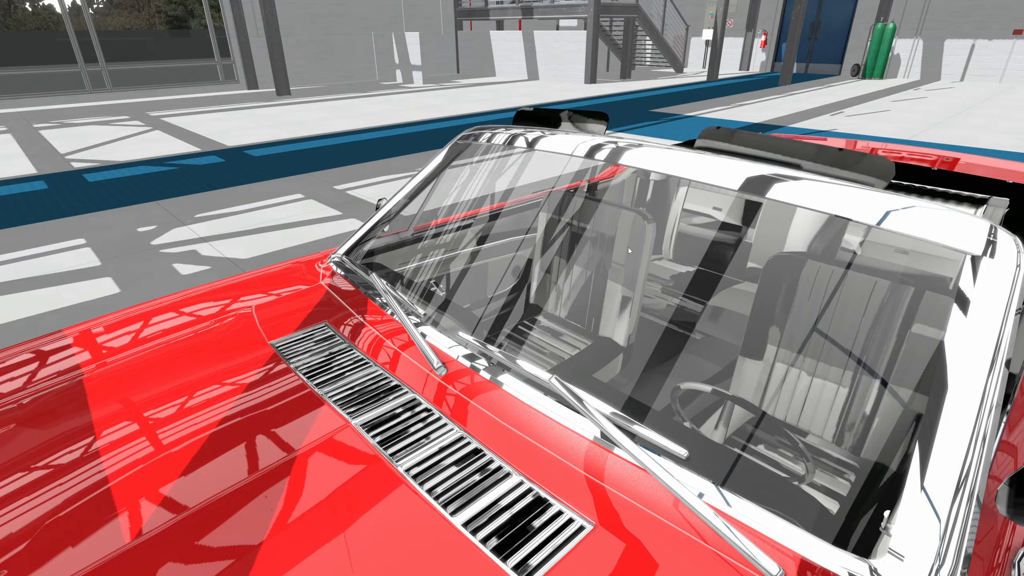
Hide the exterior glass of the windshield and both door windows, which use the window_ext material, in Custom Showroom
click(628, 247)
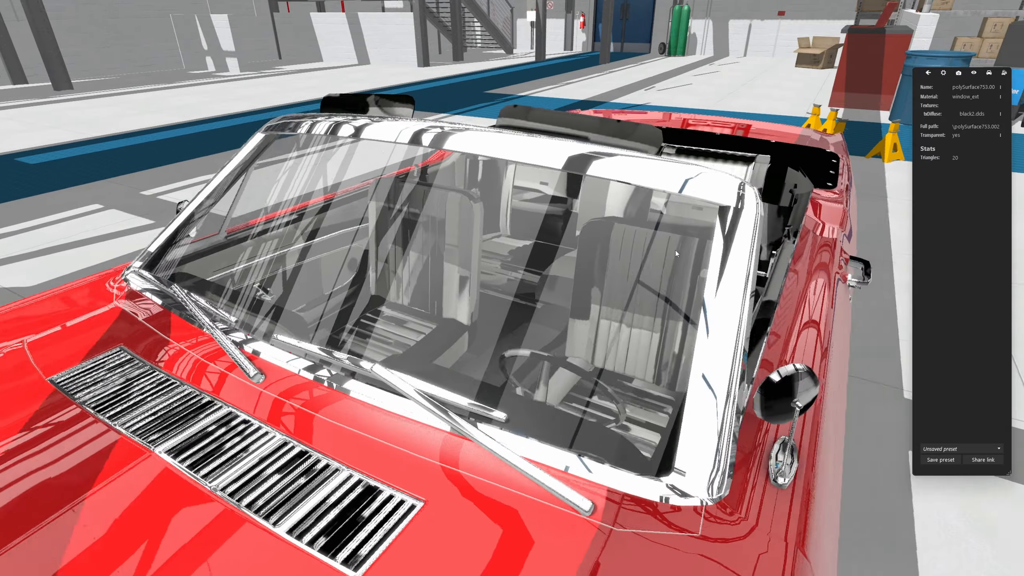
drag(627, 247, 563, 423)
key(h)
click(603, 412)
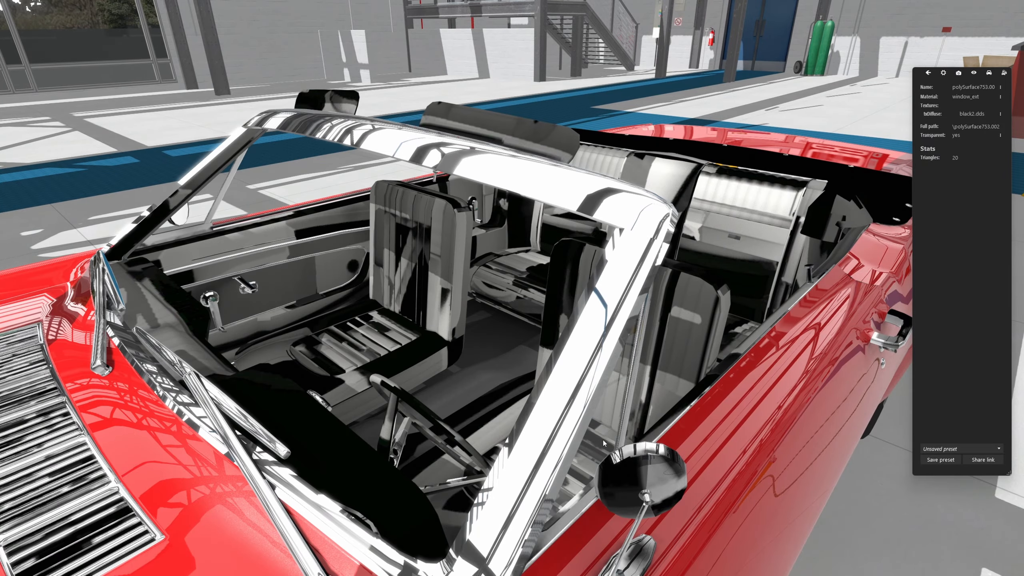
key(h)
drag(336, 306, 489, 453)
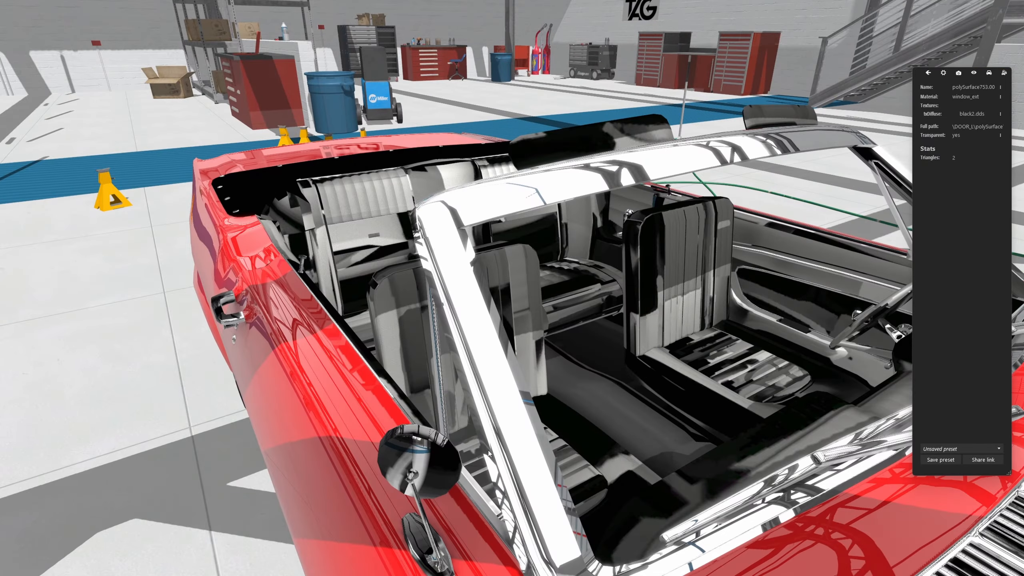
click(455, 406)
key(h)
drag(453, 407, 645, 258)
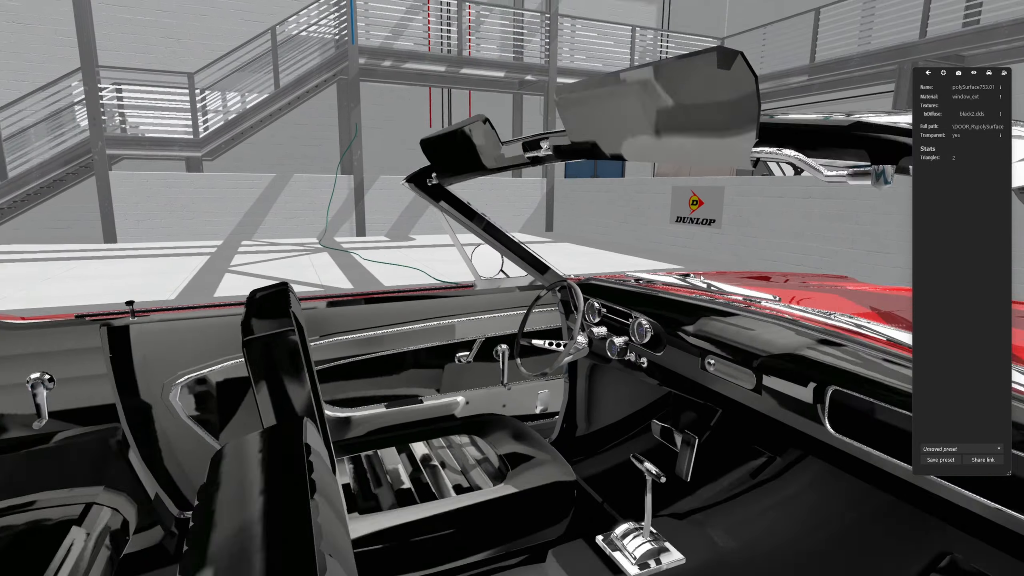
Hide the interior glass of the windshield and door windows, which use the window_int material
scroll(494, 257, up, 3)
click(477, 253)
click(647, 192)
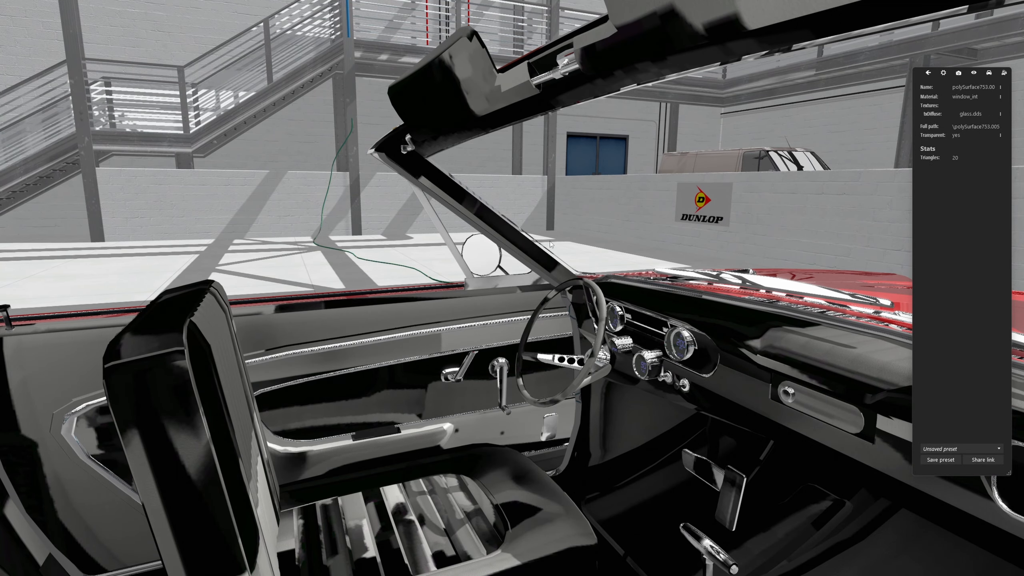
drag(648, 191, 861, 251)
click(536, 369)
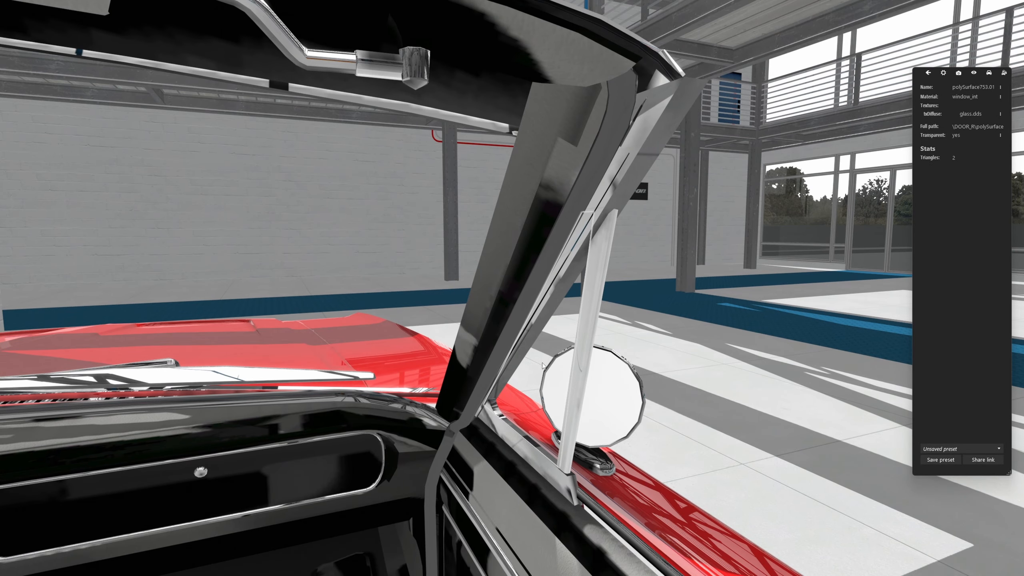
scroll(544, 337, down, 5)
scroll(543, 338, down, 5)
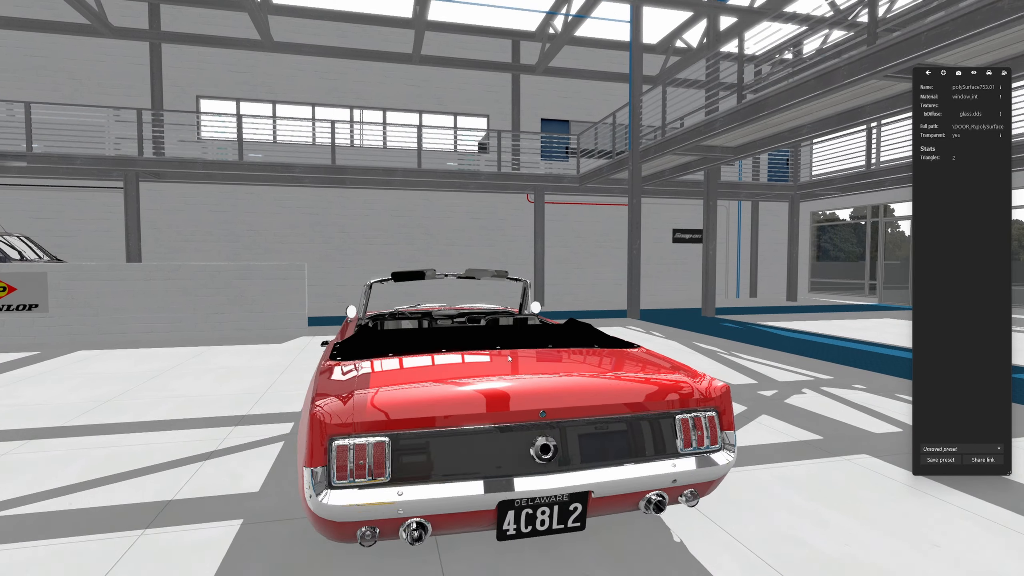
Hide the red glass_nm_red lenses of both rear tail lights
drag(520, 323, 436, 390)
scroll(436, 391, up, 7)
scroll(439, 379, up, 2)
click(457, 357)
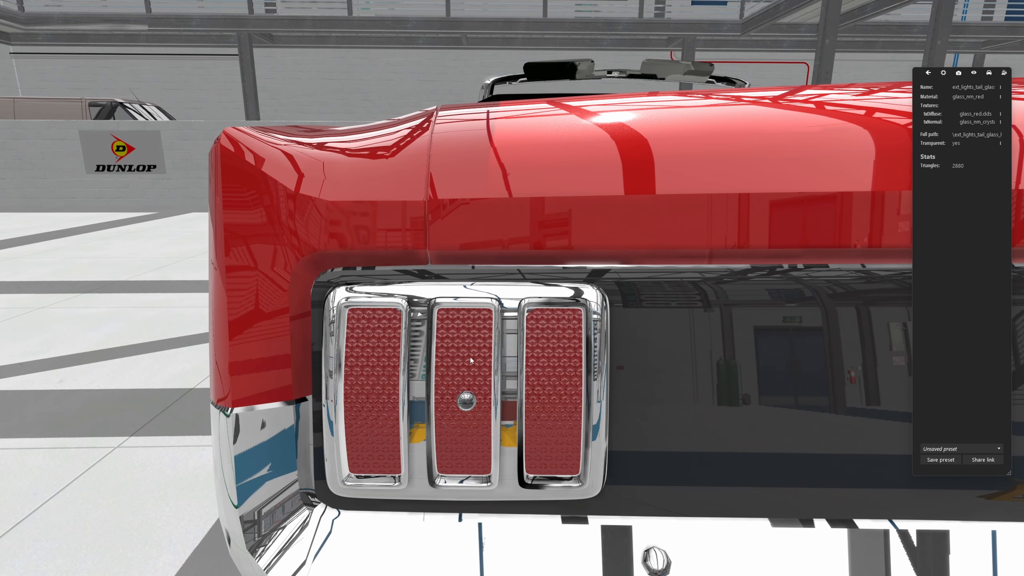
drag(470, 357, 486, 348)
key(h)
key(Right)
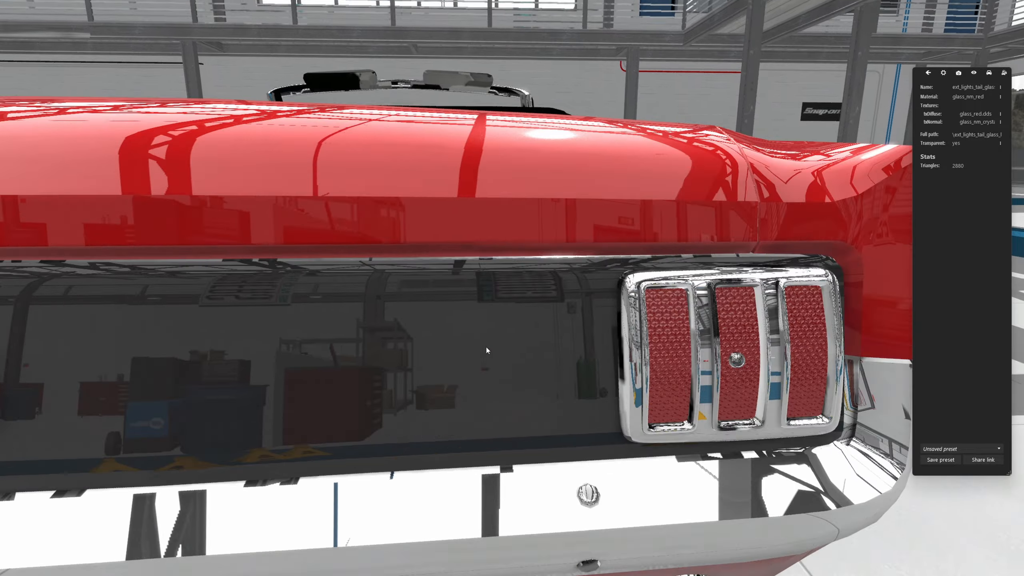
key(Right)
scroll(528, 331, down, 2)
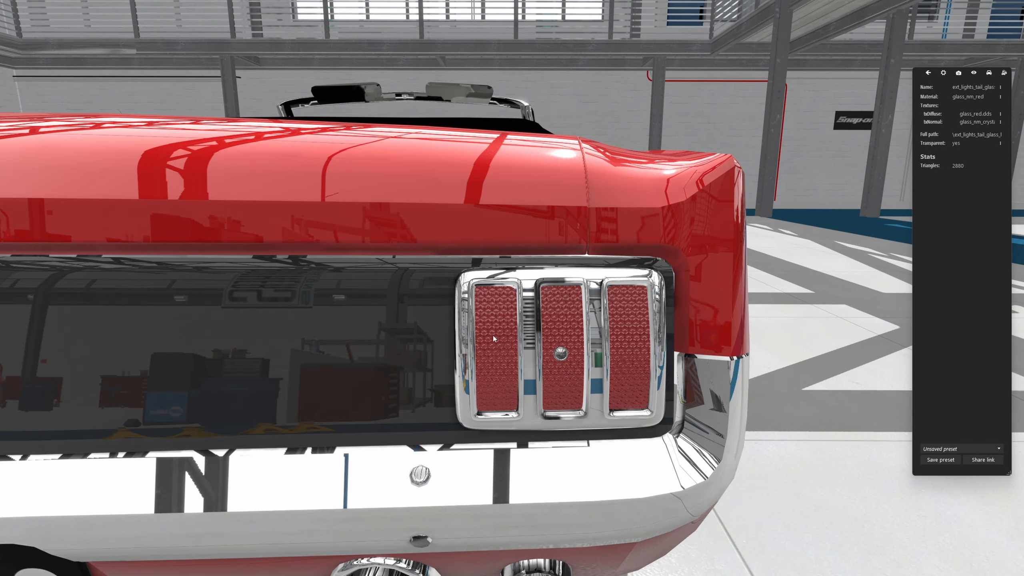
click(493, 335)
key(h)
Hide the glass_int cover over the dashboard gauges
drag(493, 335, 556, 257)
scroll(491, 371, down, 5)
scroll(491, 372, up, 4)
scroll(556, 258, up, 4)
middle_drag(556, 258, 620, 265)
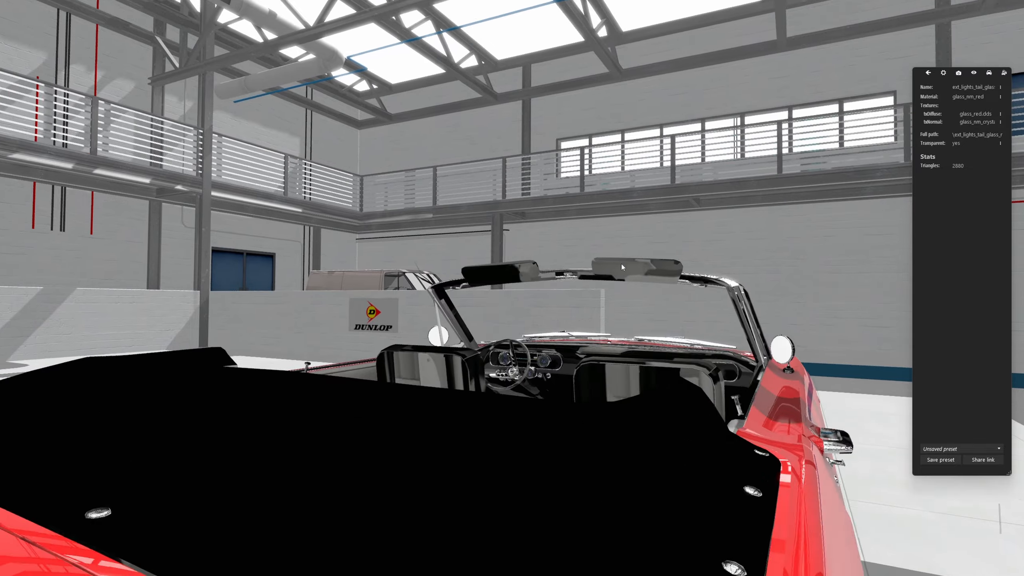
scroll(592, 272, up, 5)
drag(621, 264, 570, 318)
scroll(571, 318, down, 3)
scroll(567, 314, up, 3)
click(548, 315)
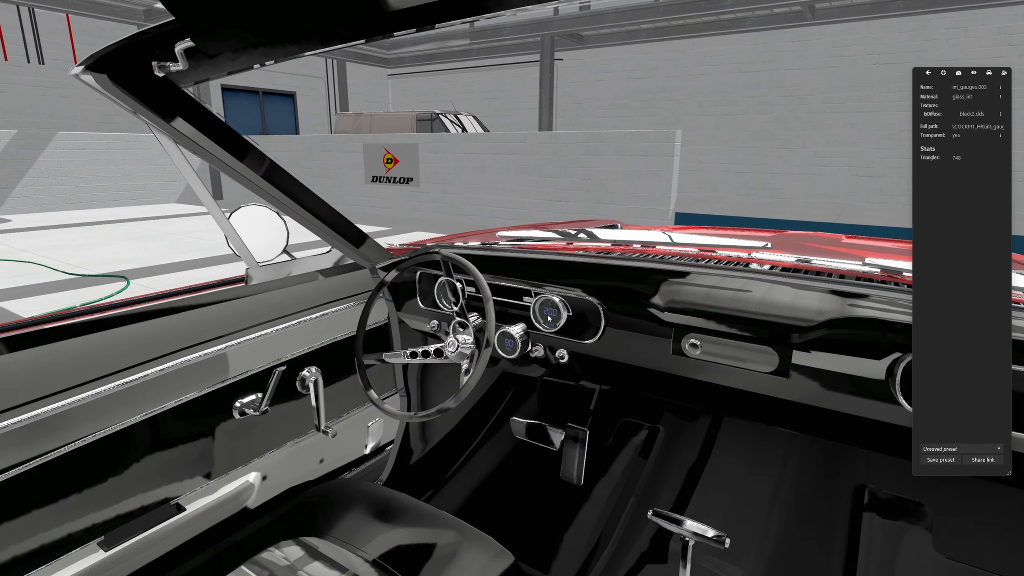
scroll(547, 315, down, 5)
drag(548, 315, 690, 356)
Select the int_seats mesh and calculate a 2048×2048 AO map for its diffuse texture materials_ao.dds
click(327, 433)
drag(432, 404, 573, 288)
scroll(518, 374, up, 3)
scroll(573, 292, down, 5)
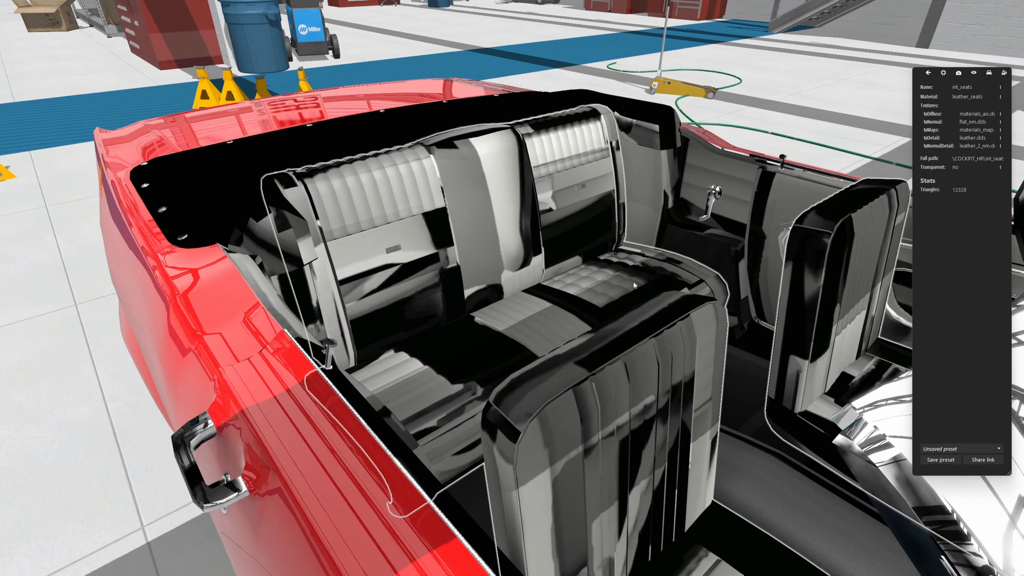
click(1003, 115)
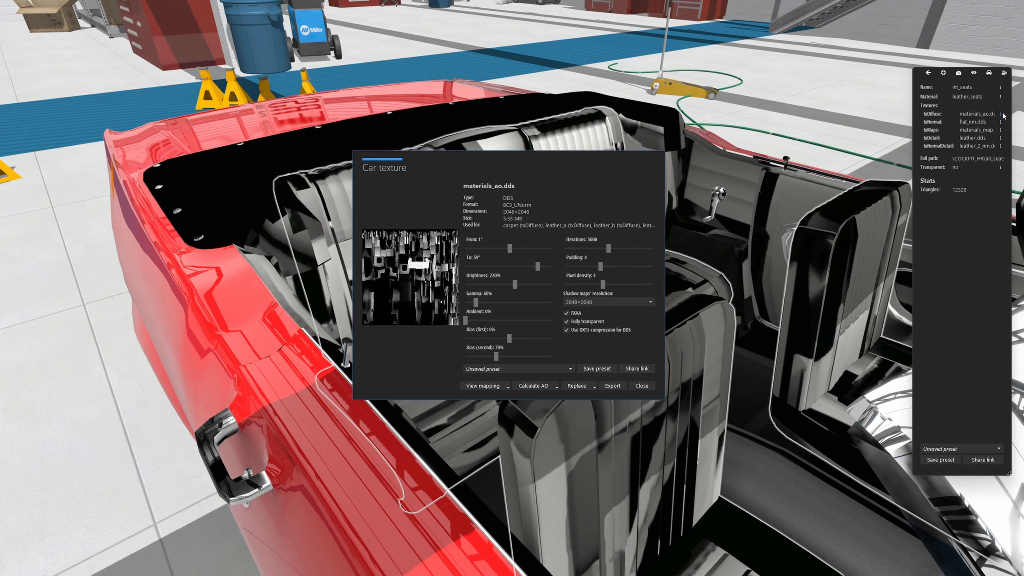
drag(626, 155, 843, 121)
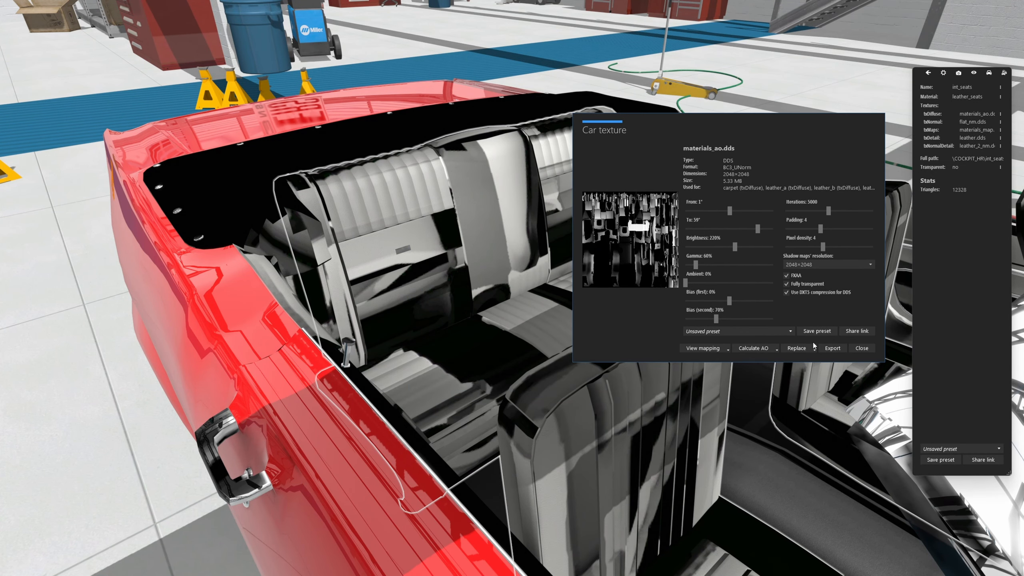
click(778, 349)
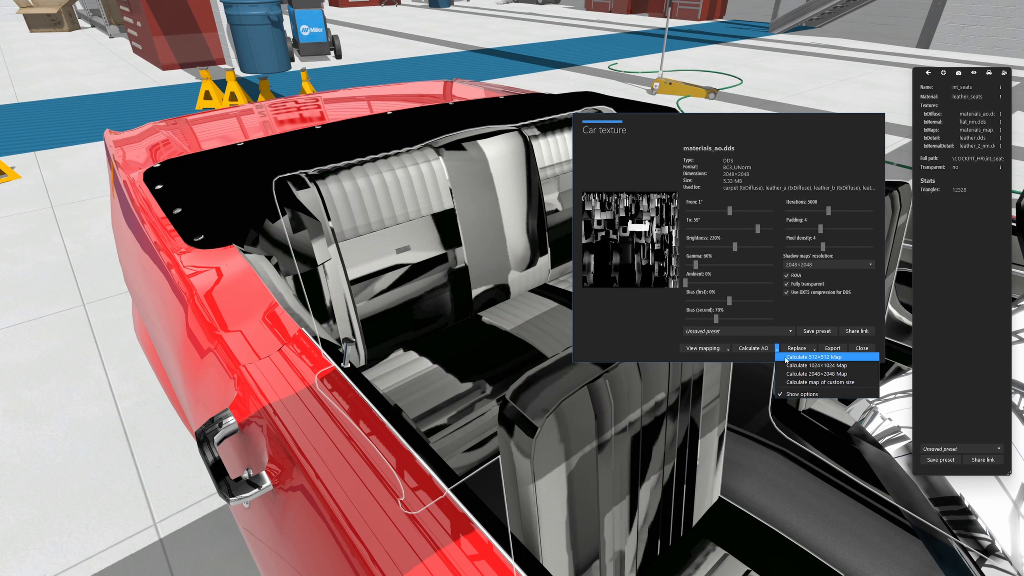
click(833, 378)
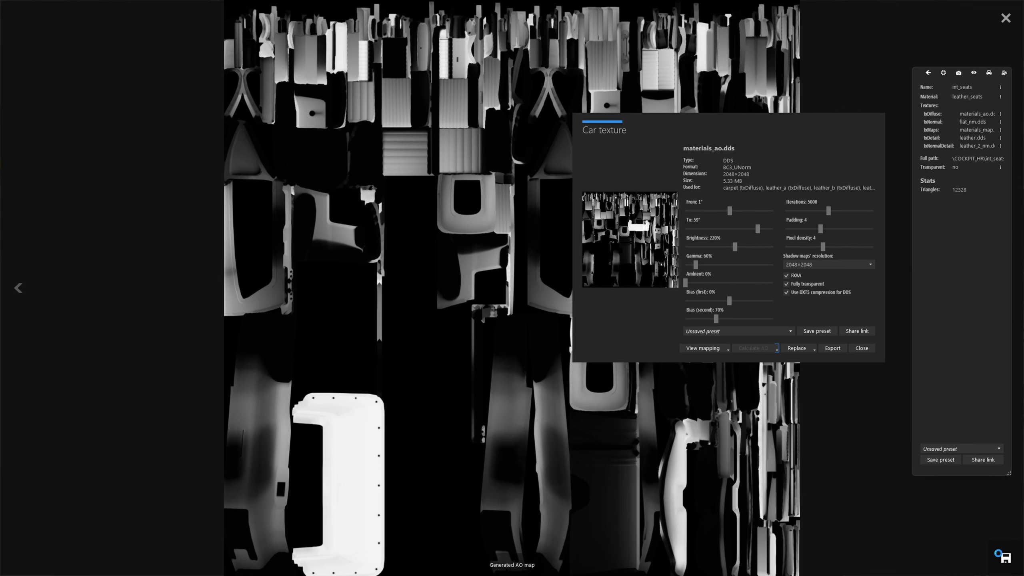
Save the generated AO map as materials_ao.dds in the blz_ford_mustang_conv folder and close the texture preview and details
click(98, 229)
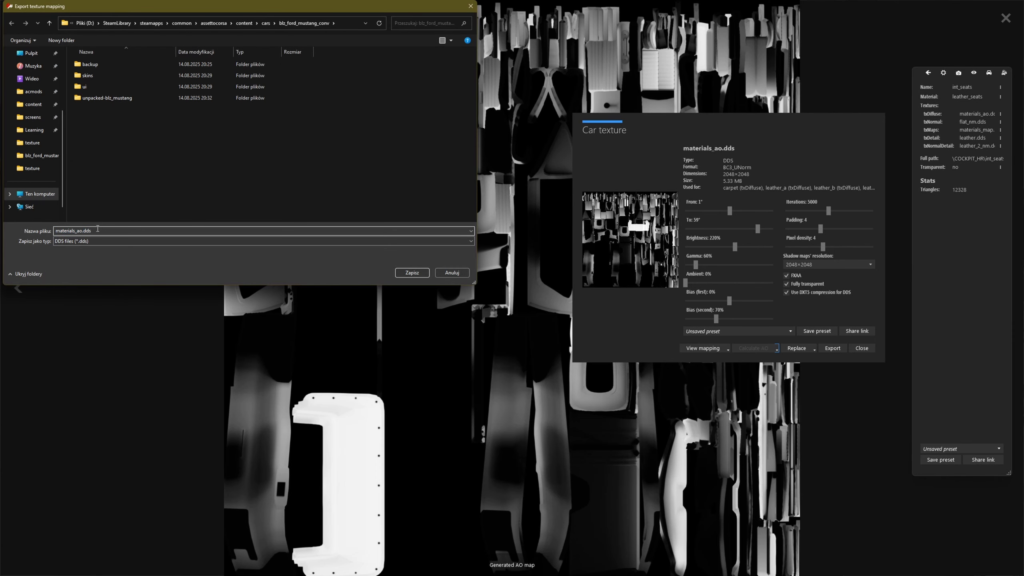
click(406, 275)
click(1005, 18)
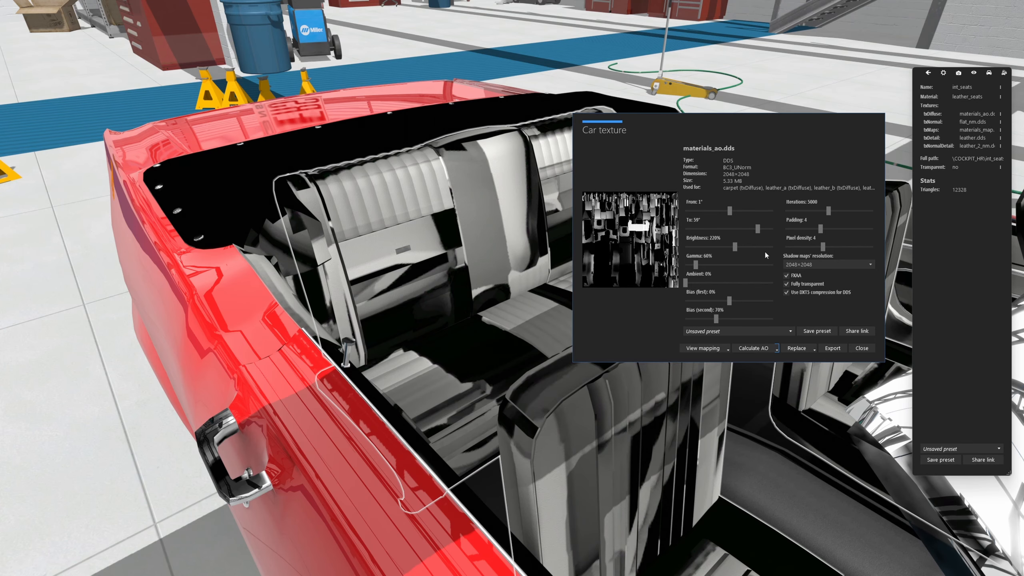
click(861, 348)
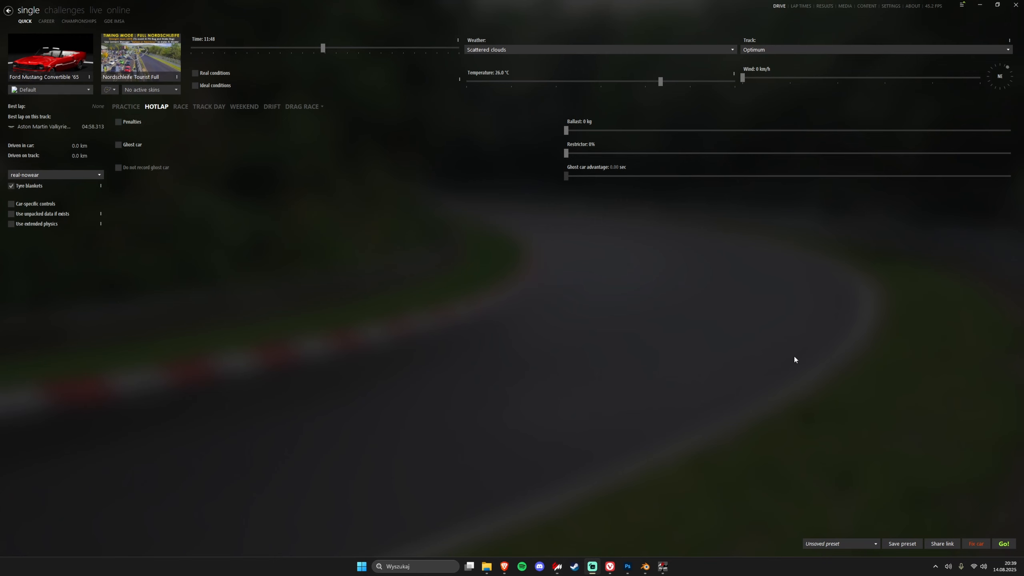
Open materials_ao.dds from the blz_ford_mustang_conv folder in Photoshop with the default load options
mouse_move(488, 566)
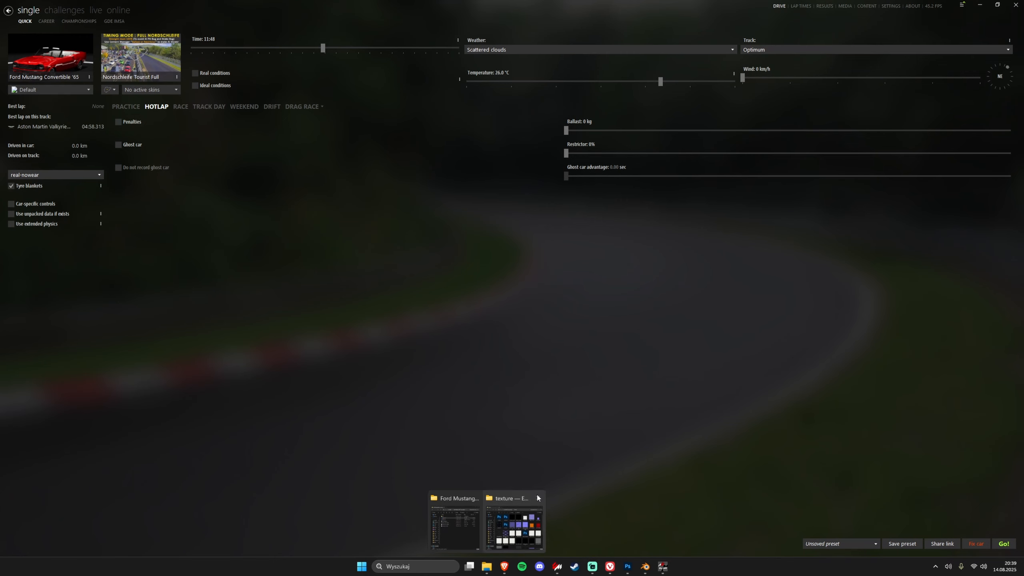
click(515, 523)
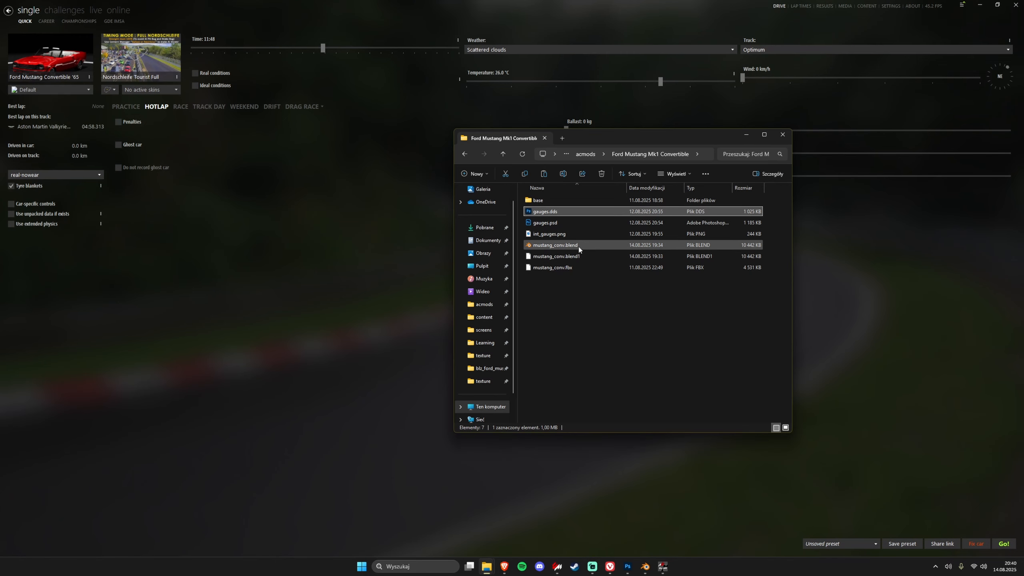
mouse_move(488, 566)
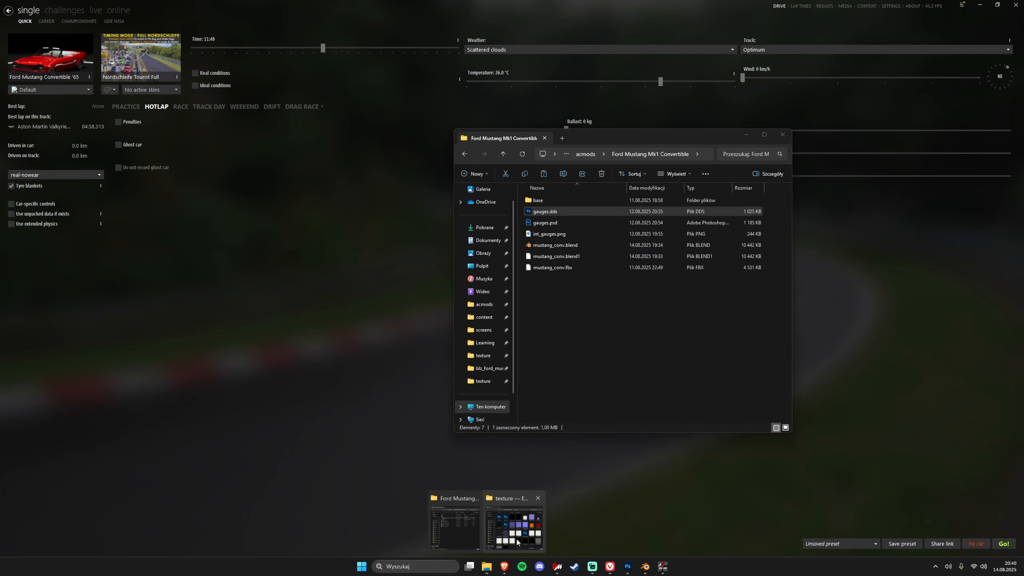
click(516, 520)
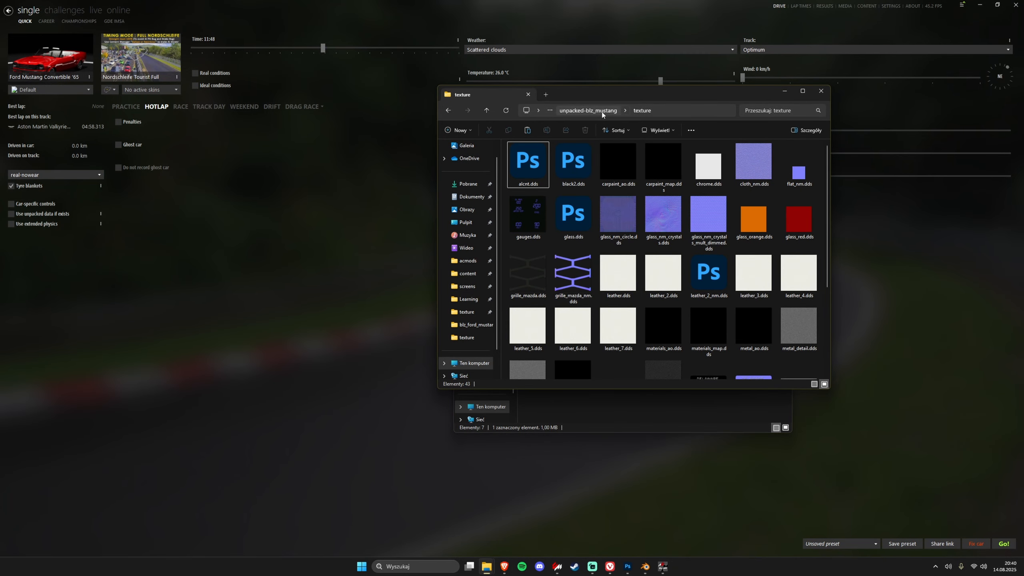
click(588, 110)
key(alt+Up)
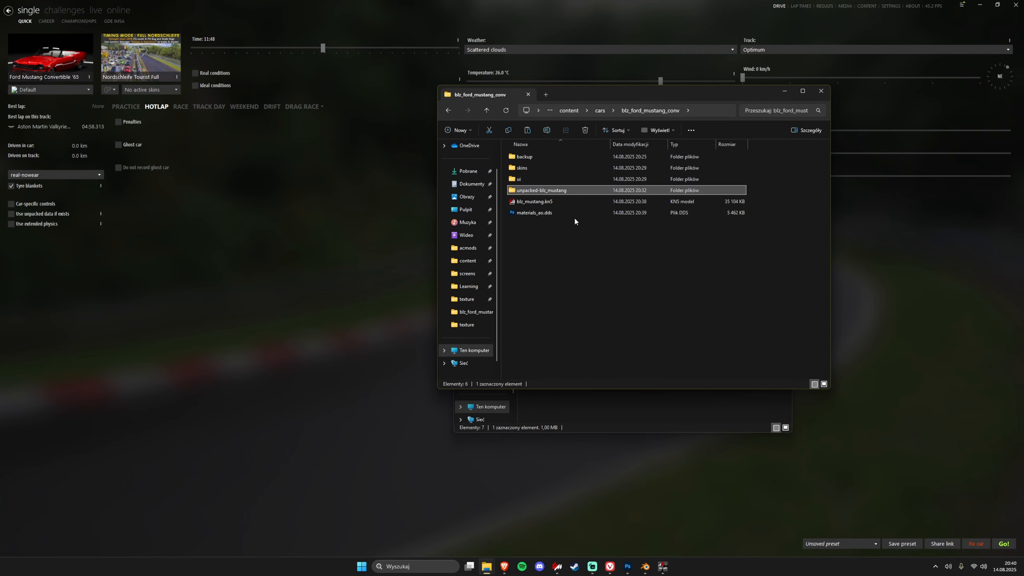
double_click(562, 212)
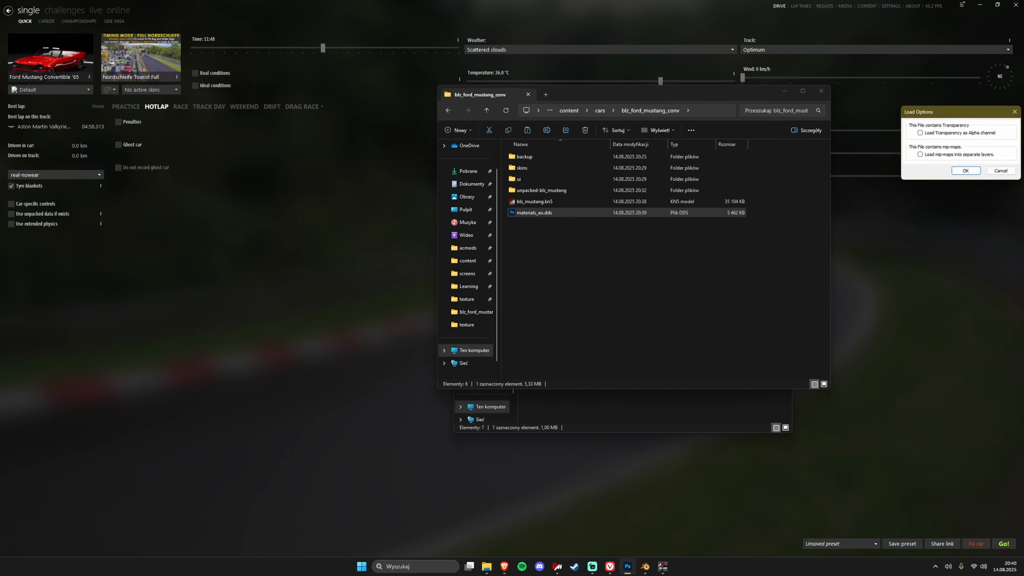
click(966, 171)
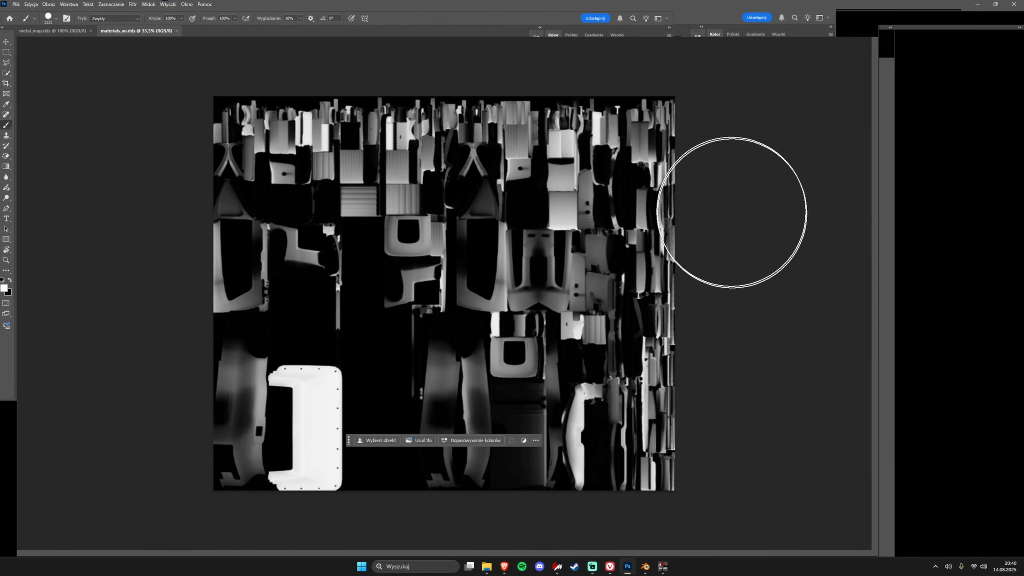
Paint the entire green channel of materials_ao.dds white and return to the RGB composite
click(941, 434)
mouse_move(496, 417)
mouse_down()
mouse_move(599, 419)
mouse_move(679, 295)
mouse_move(688, 135)
mouse_up()
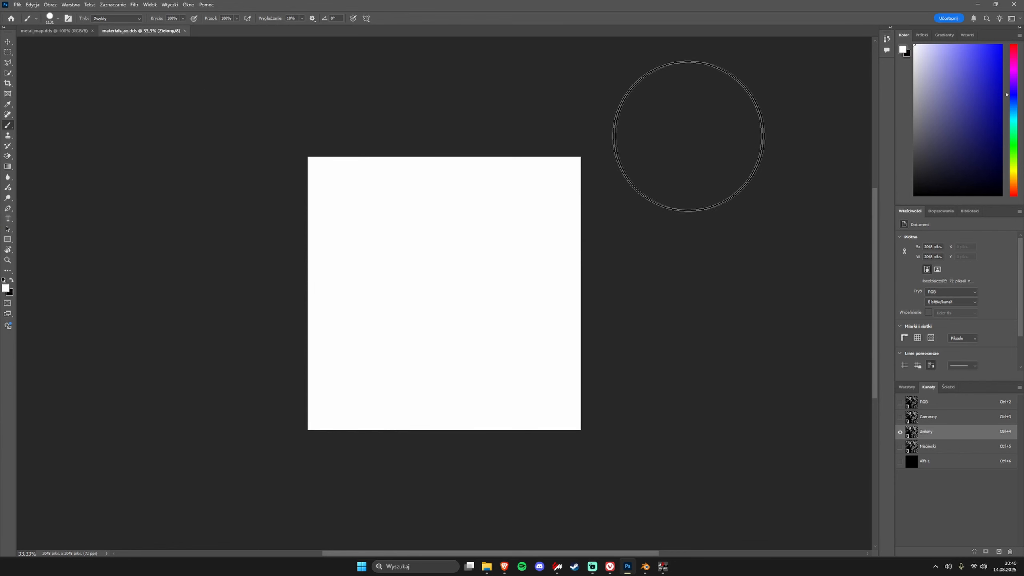
click(932, 406)
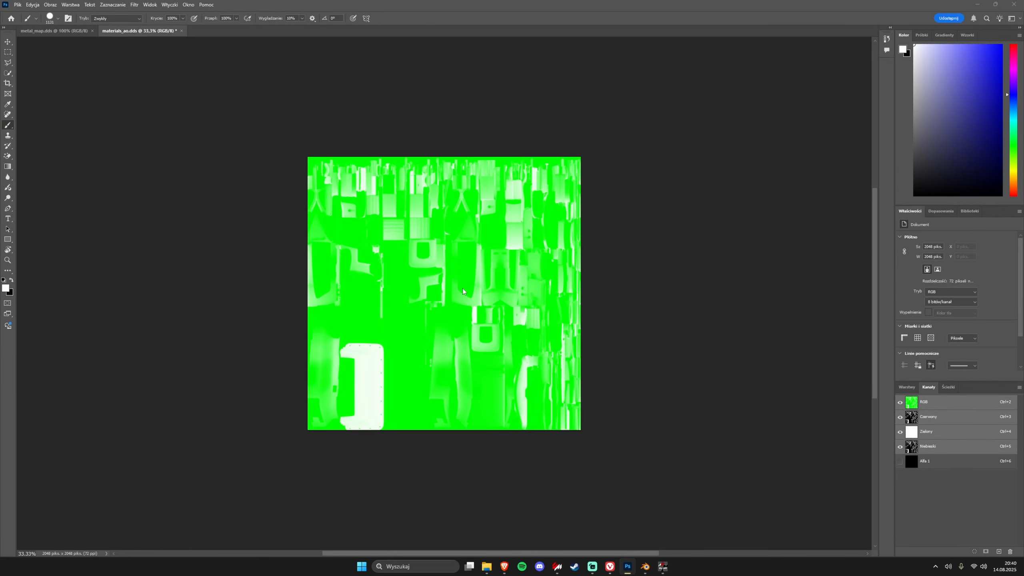
Save the edited texture as materials_map.dds in the blz_ford_mustang_conv folder using the Intel Texture Works DDS format
key(ctrl+shift+s)
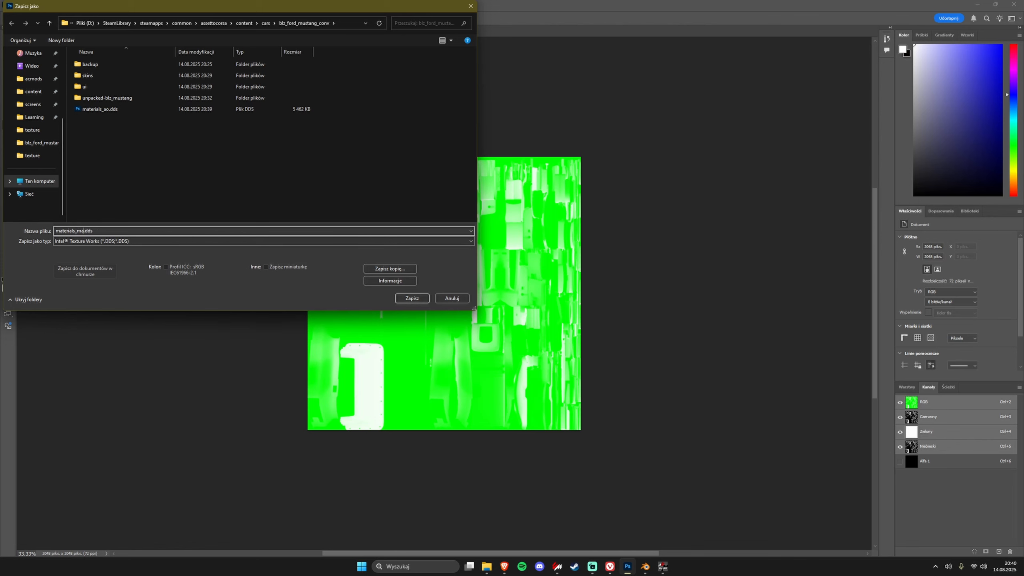
key(Return)
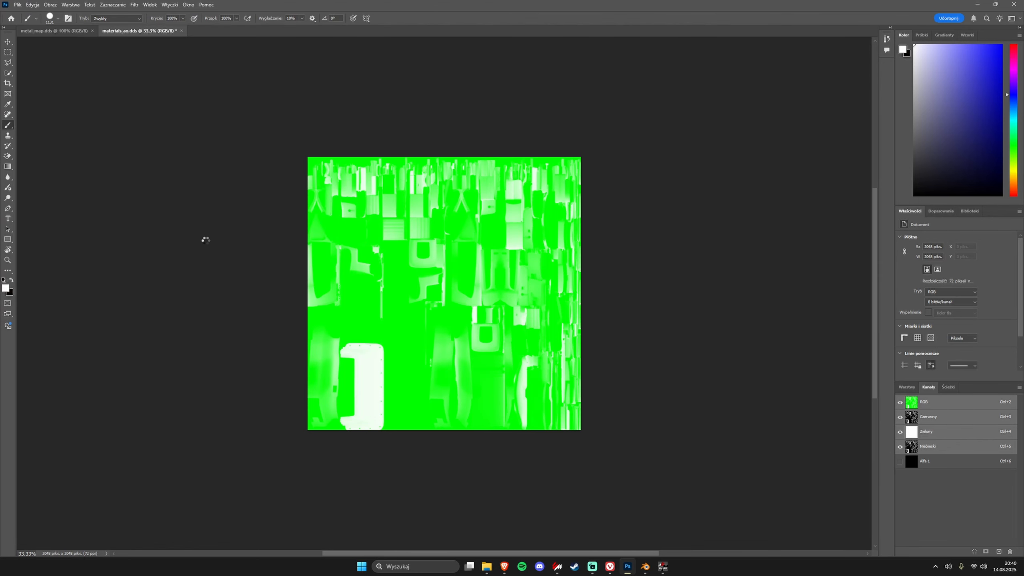
key(Return)
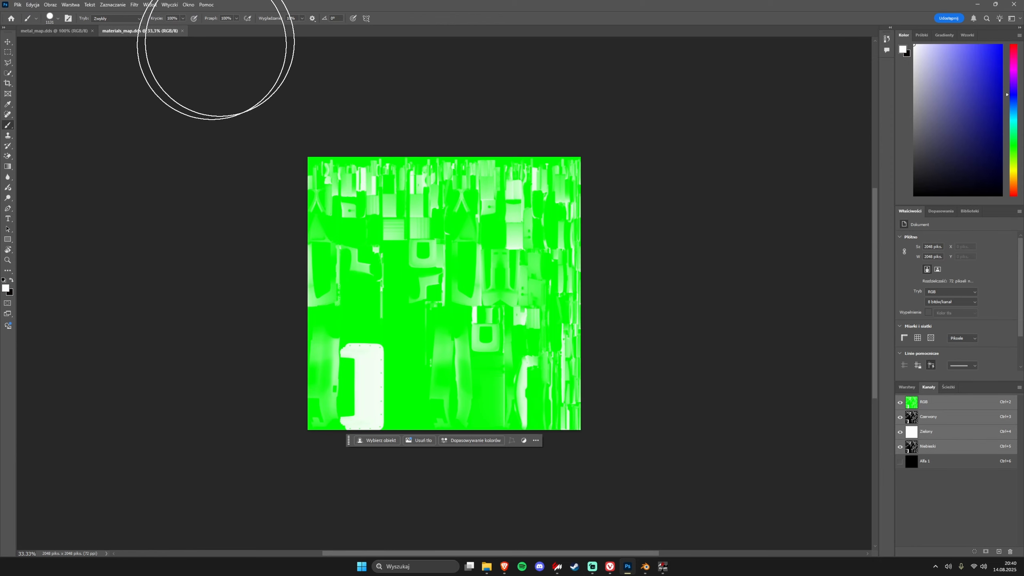
Copy materials_ao.dds and materials_map.dds from blz_ford_mustang_conv into the texture folder inside unpacked-blz_mustang, replacing the existing files
key(alt+Tab)
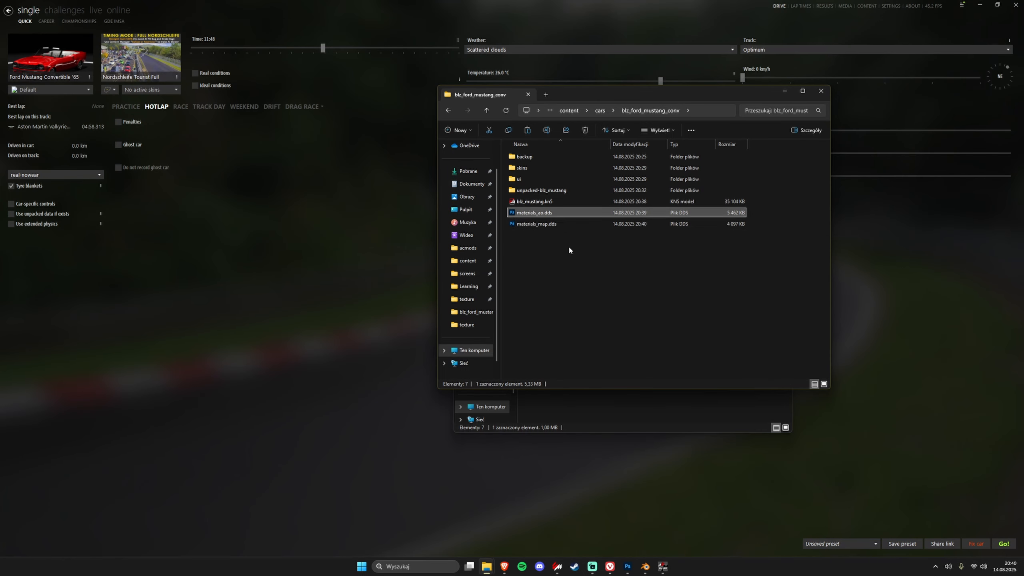
mouse_move(568, 250)
mouse_down()
mouse_move(550, 217)
mouse_move(553, 239)
mouse_up()
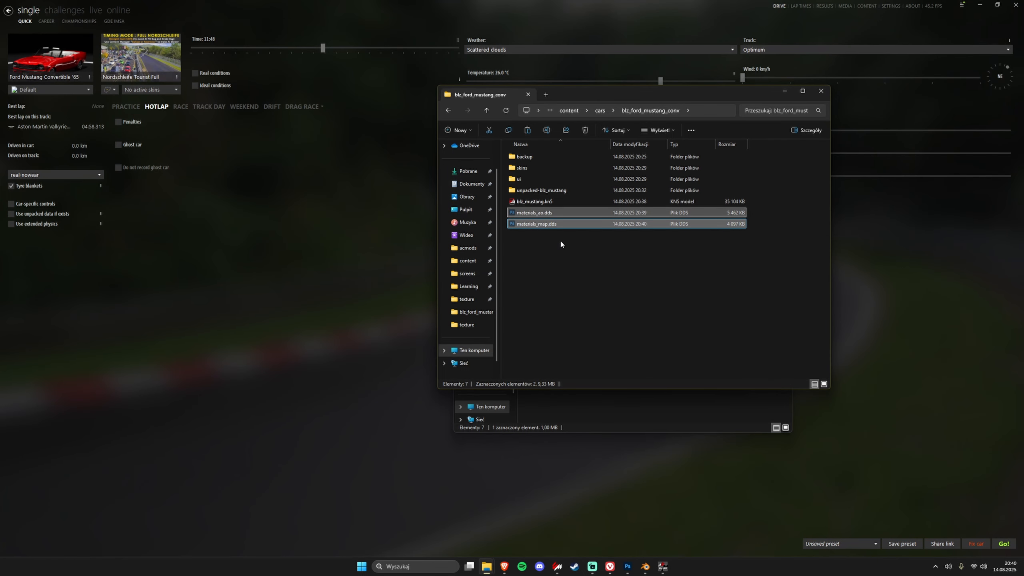
double_click(562, 190)
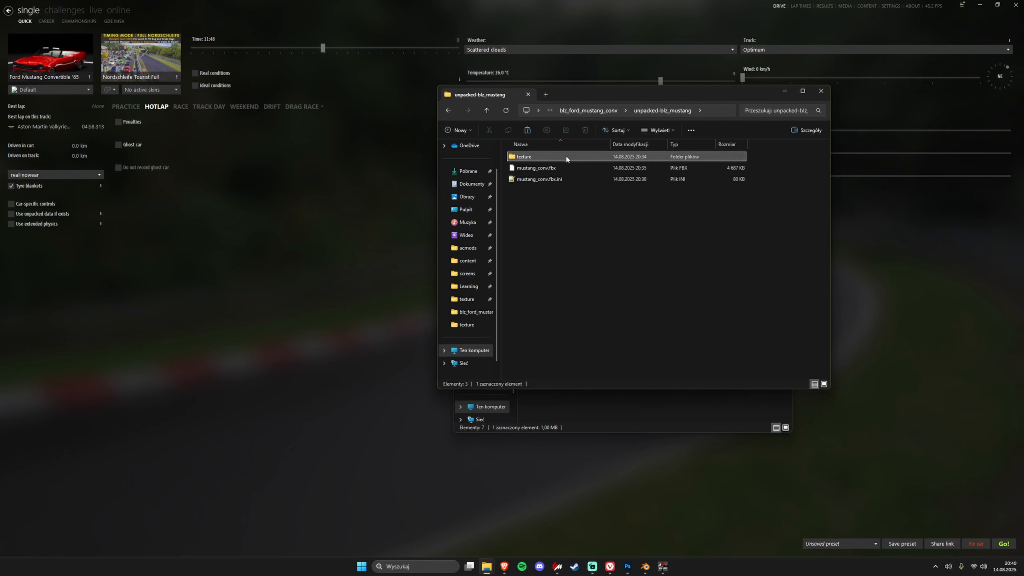
double_click(524, 156)
click(604, 280)
key(ctrl+v)
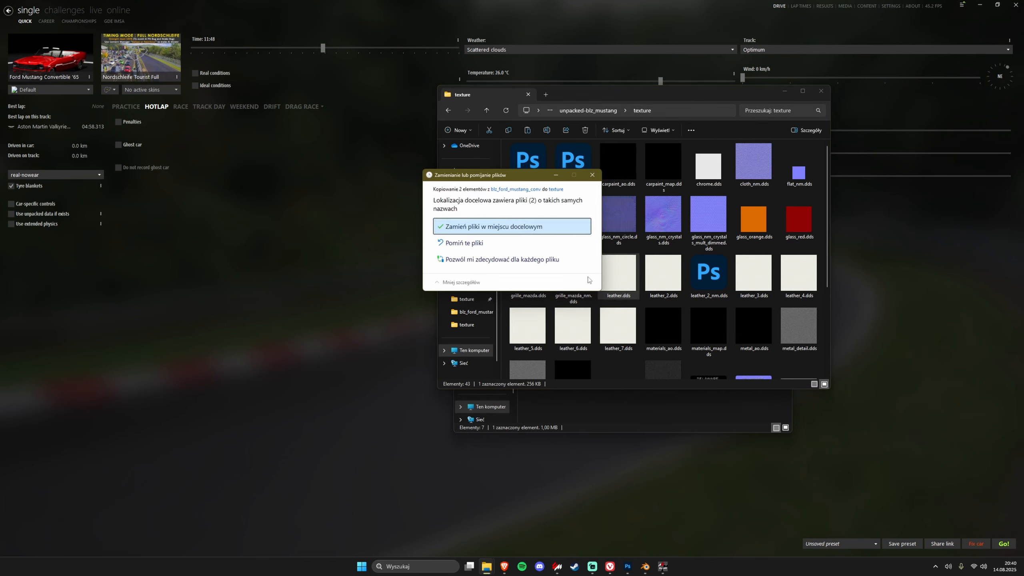
click(458, 227)
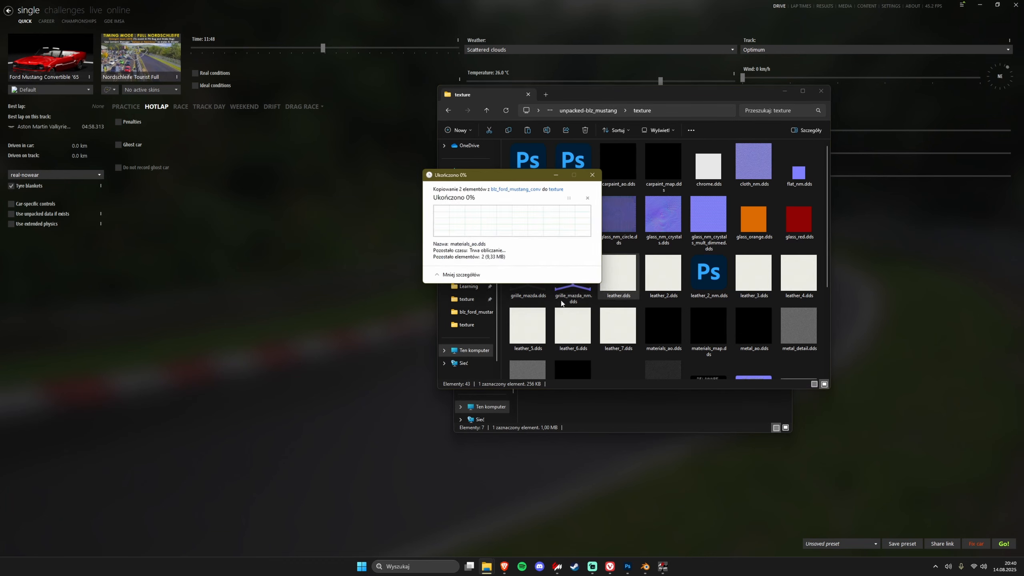
Switch to ksEditor, select the seat's leather_seats material and reload its txDiffuse texture materials_ao.dds
click(659, 563)
scroll(472, 240, up, 3)
drag(472, 240, 443, 235)
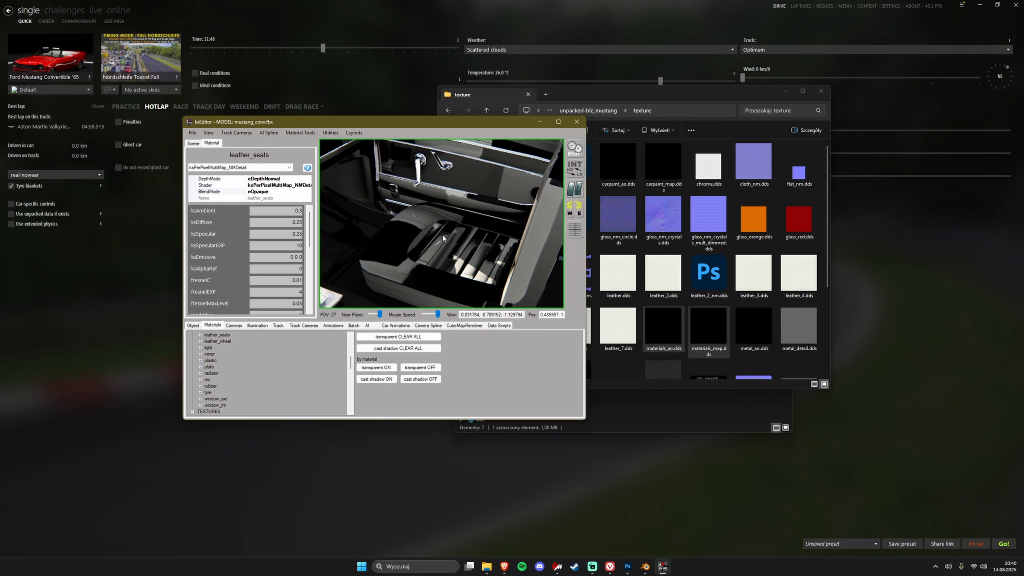
click(442, 238)
scroll(291, 238, down, 5)
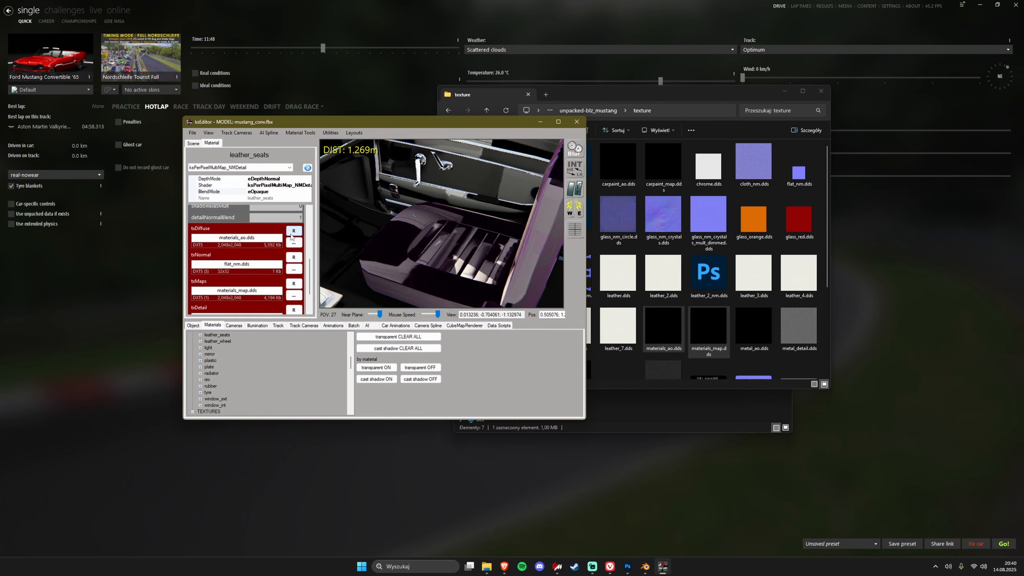
click(293, 231)
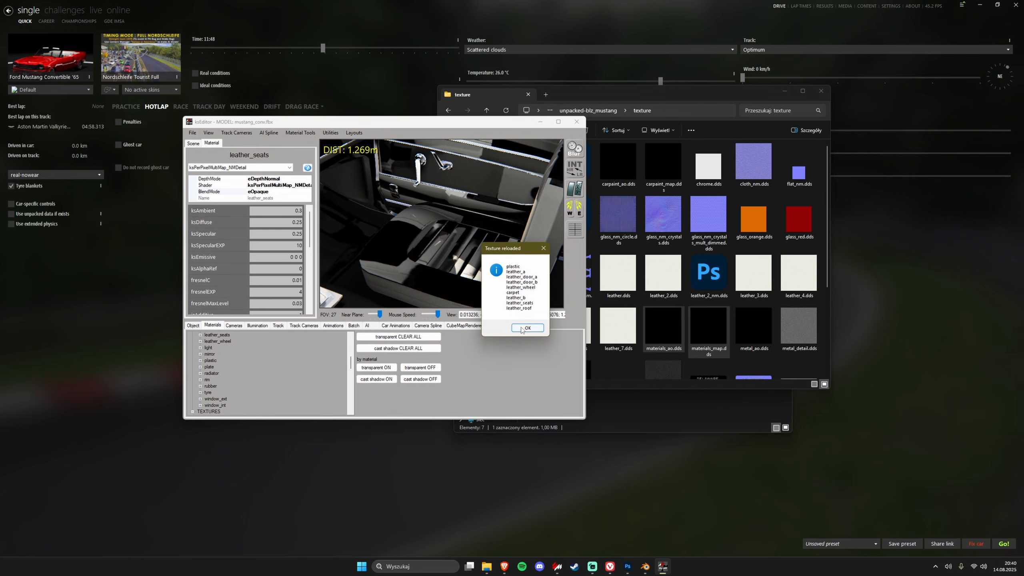
click(521, 329)
Reload the leather_seats material's txMaps texture materials_map.dds
drag(489, 265, 480, 250)
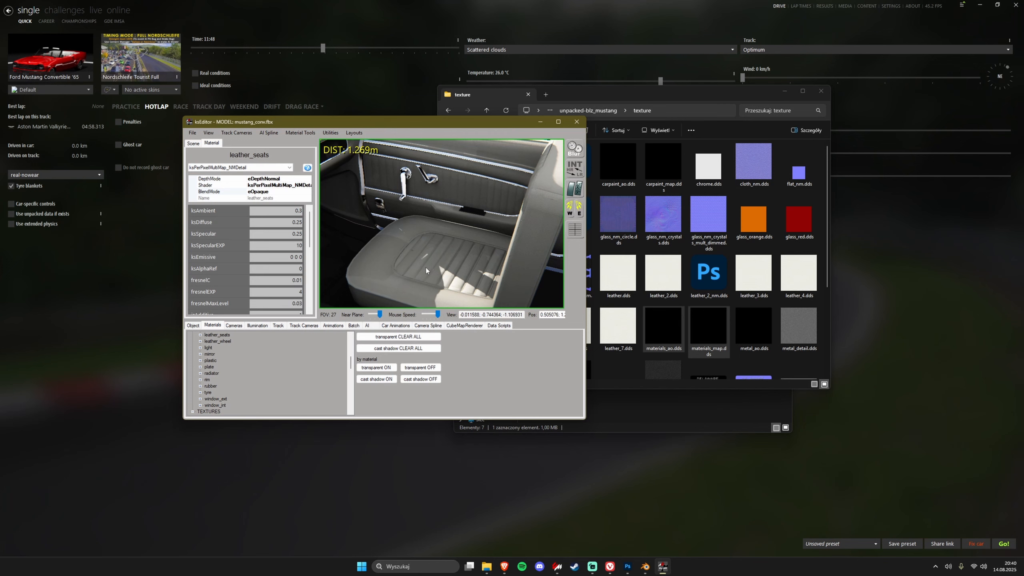
scroll(278, 275, down, 5)
click(293, 284)
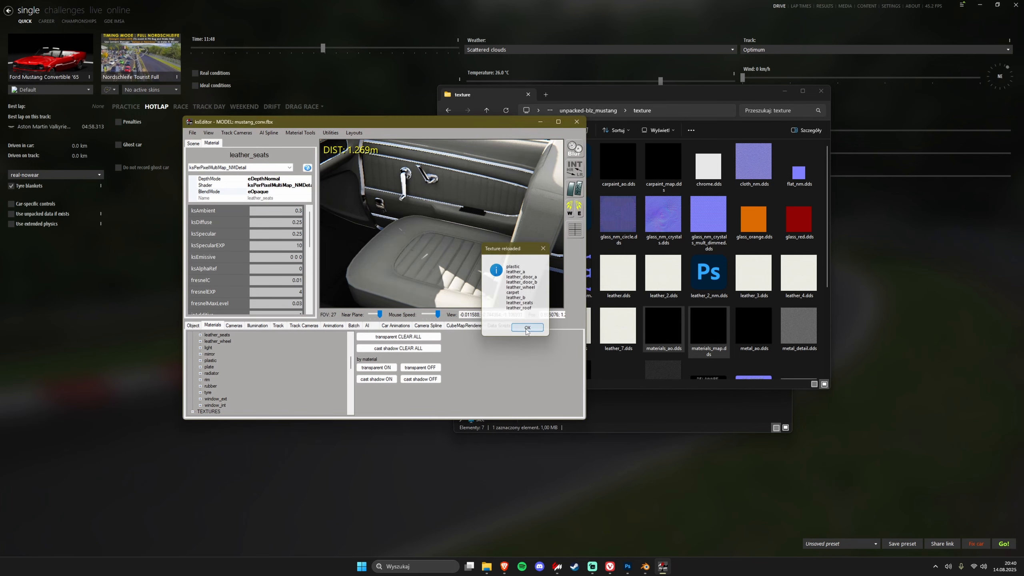
click(527, 328)
Examine the convertible's interior and exterior with the reloaded textures, including the carpaint_a body material
drag(520, 278, 497, 253)
scroll(464, 243, down, 3)
key(Up)
key(Down)
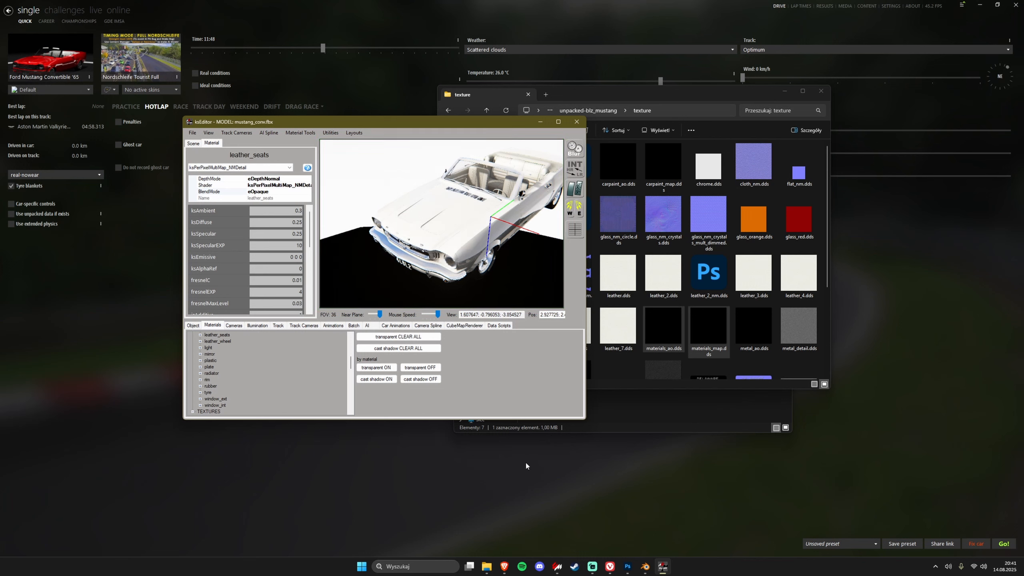
click(510, 568)
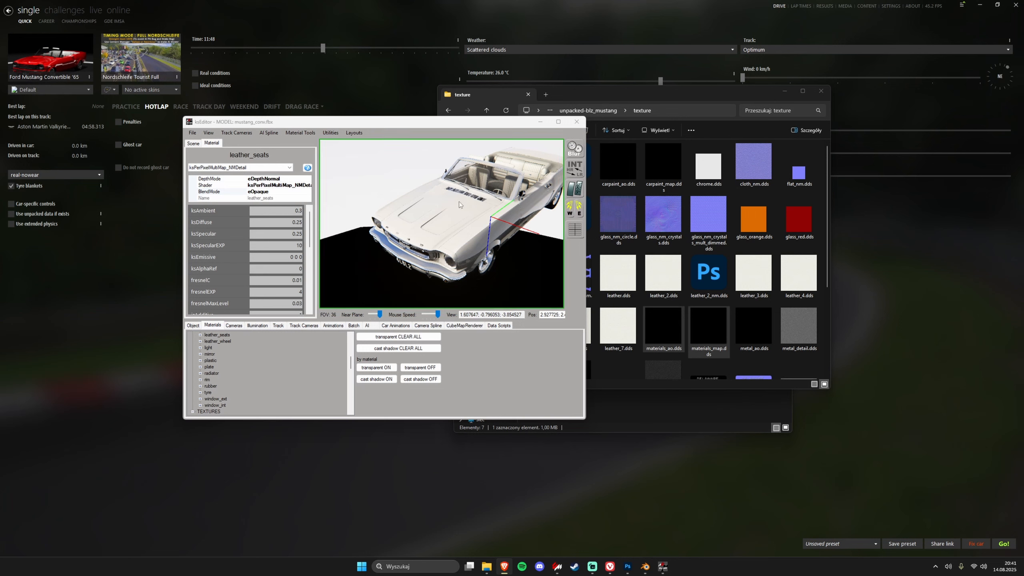
drag(444, 216, 430, 213)
scroll(429, 213, up, 5)
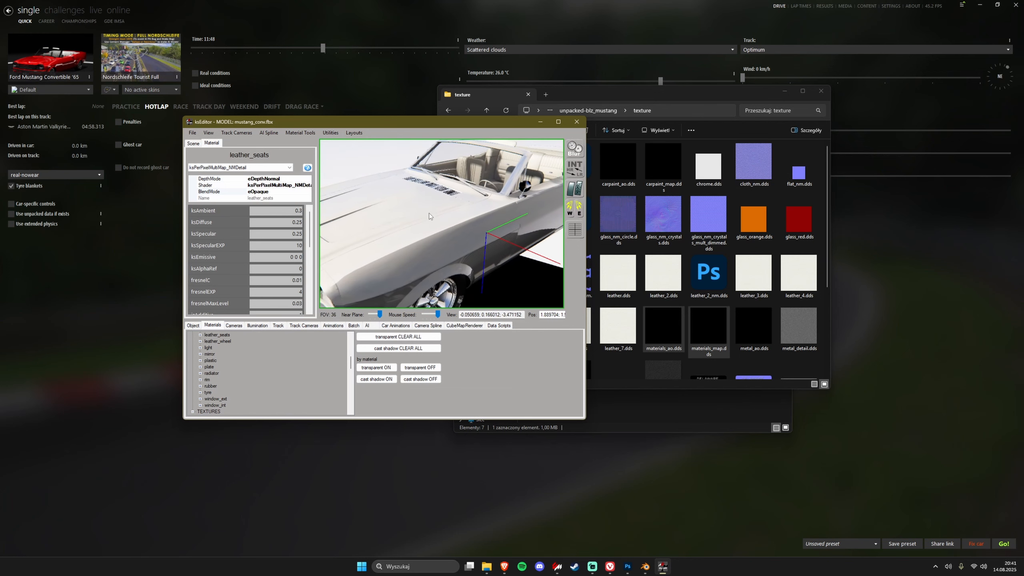
click(438, 220)
scroll(423, 222, down, 5)
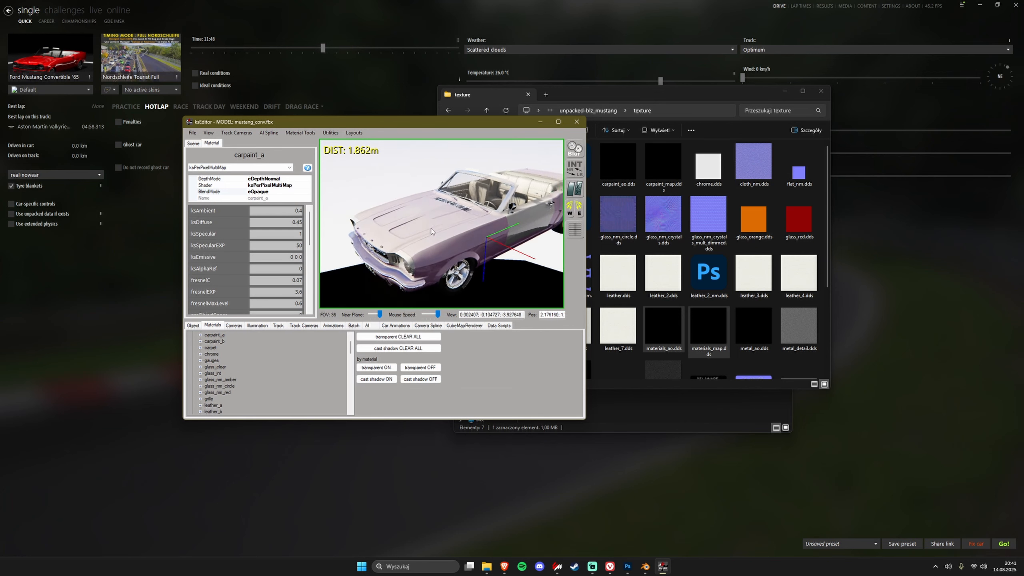
drag(448, 208, 474, 198)
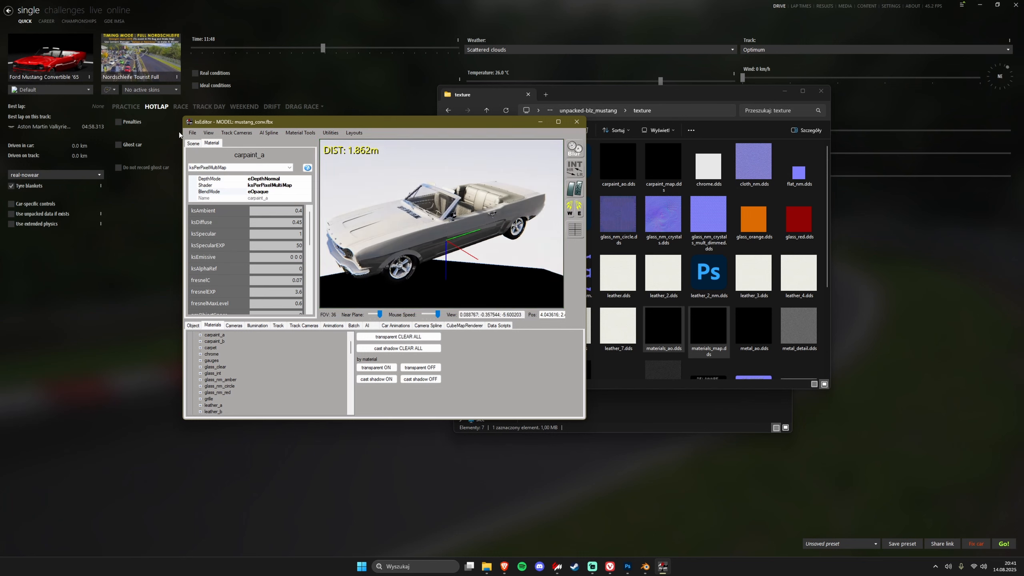
Save the material persistence for mustang_conv.fbx and close the model editor
click(192, 133)
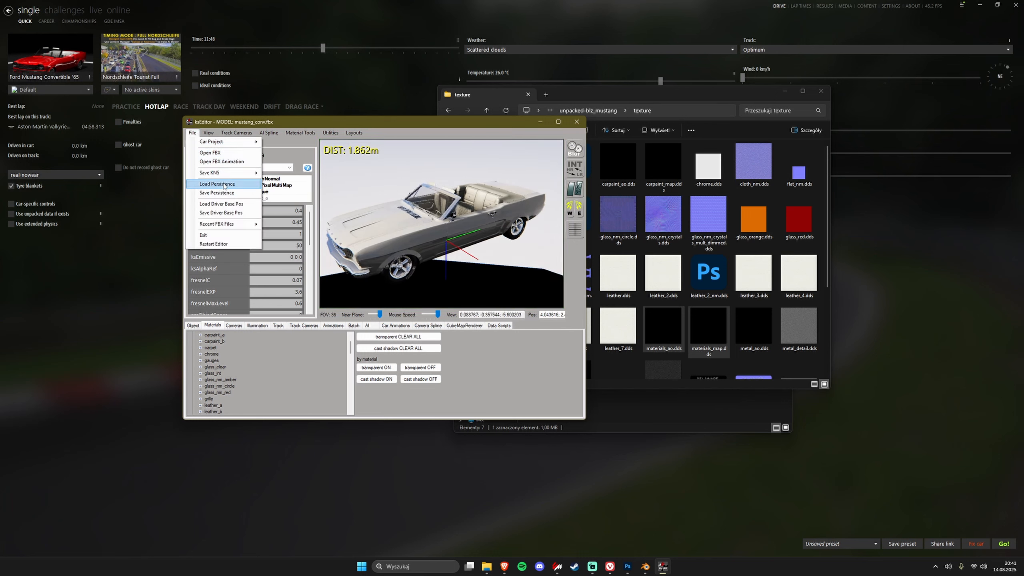
click(216, 192)
click(519, 307)
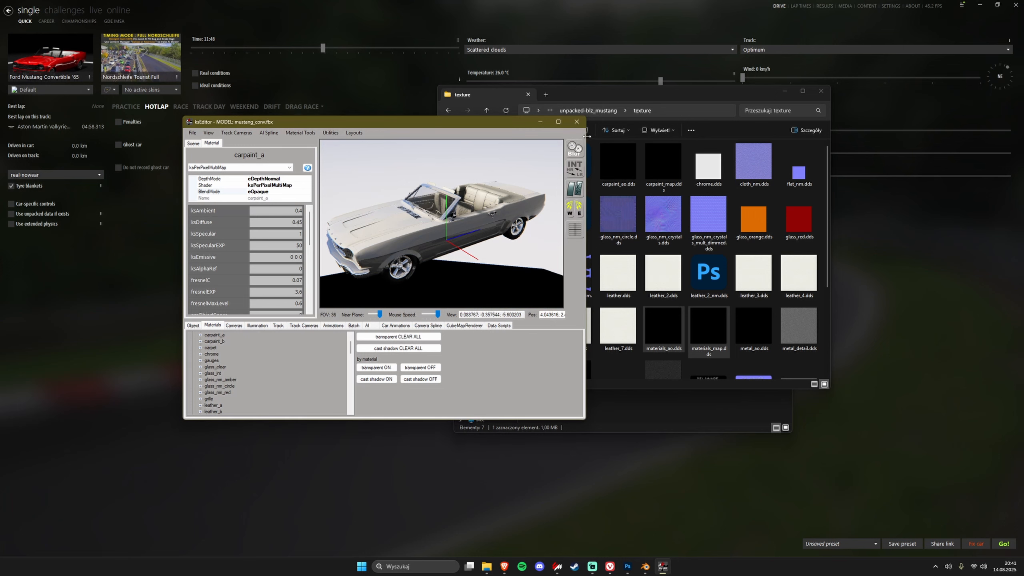
click(577, 122)
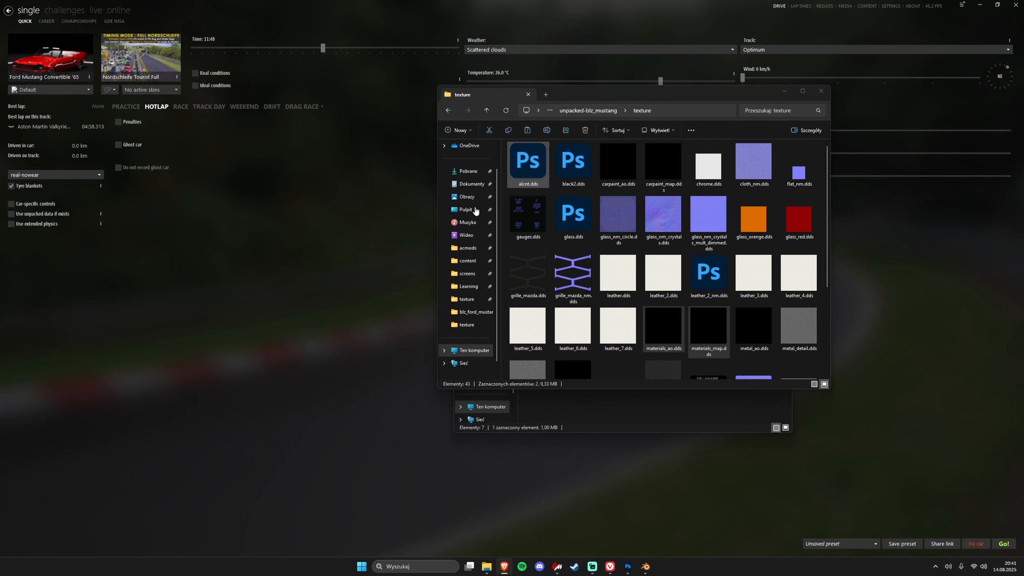
Go up to the unpacked-blz_mustang folder, relaunch ksEditor and move its window clear of the file list
click(591, 112)
click(370, 565)
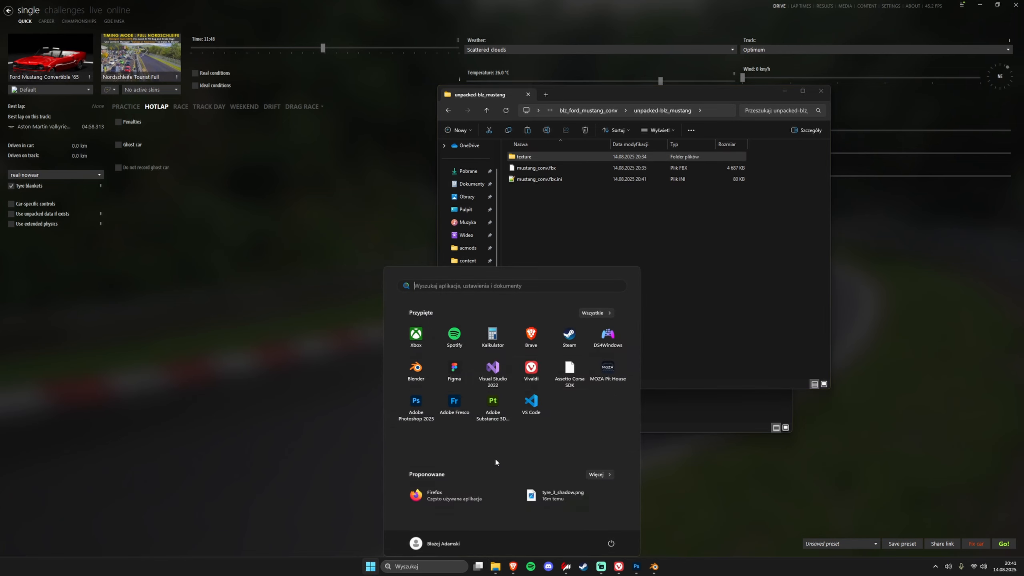
click(568, 365)
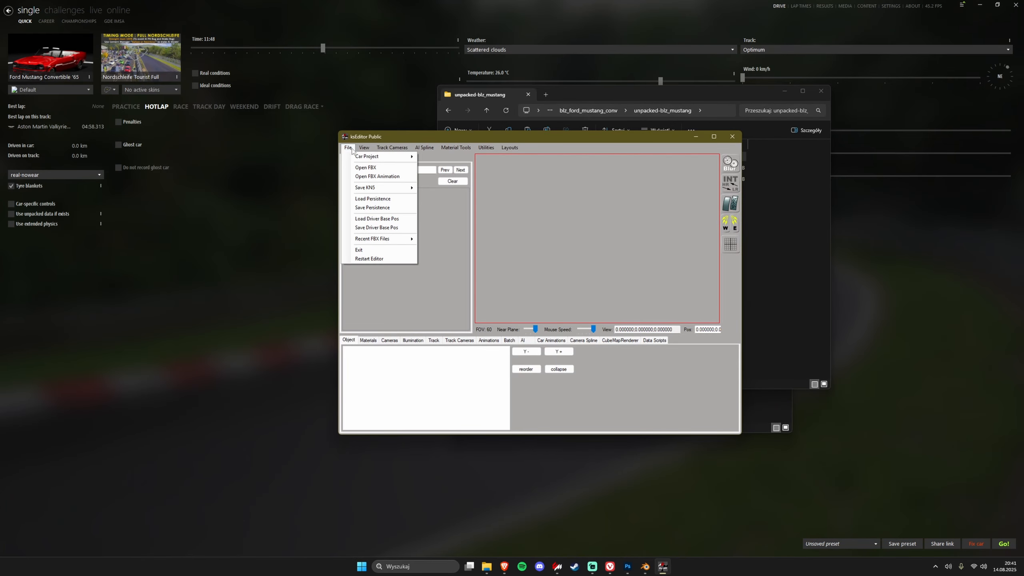
drag(521, 140, 489, 266)
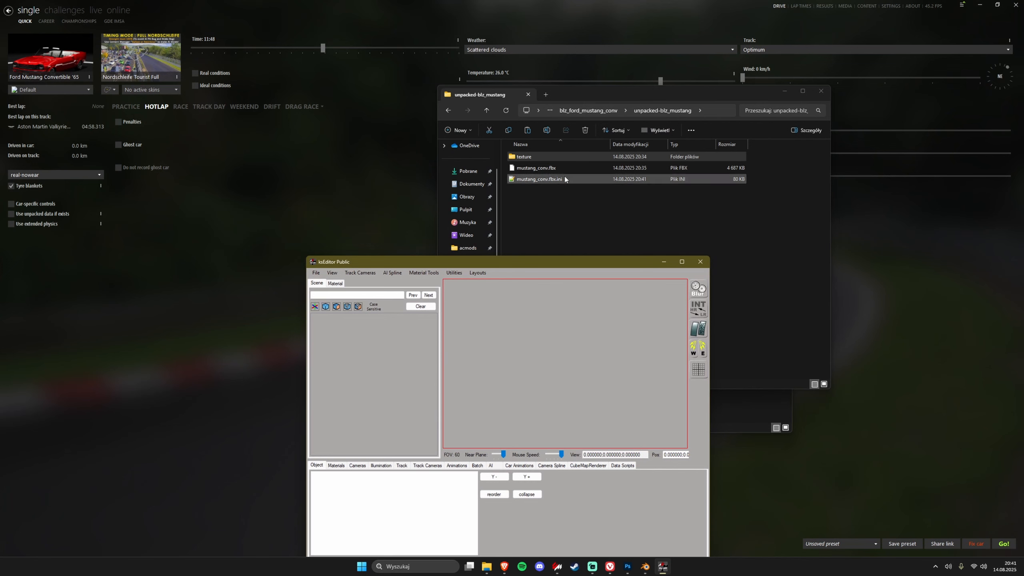
Open mustang_conv.fbx from the unpacked-blz_mustang folder in the new ksEditor session
click(316, 273)
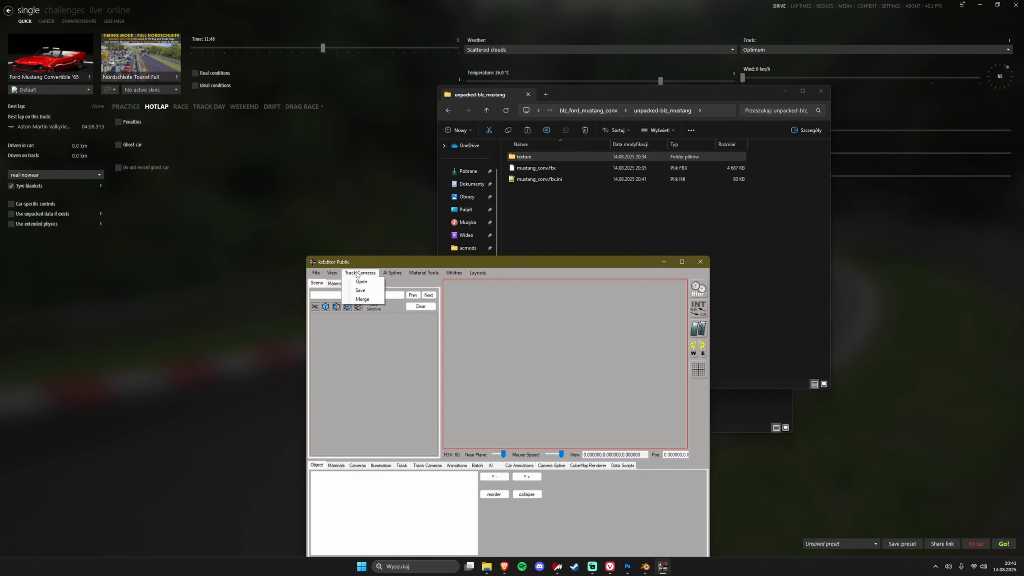
click(333, 293)
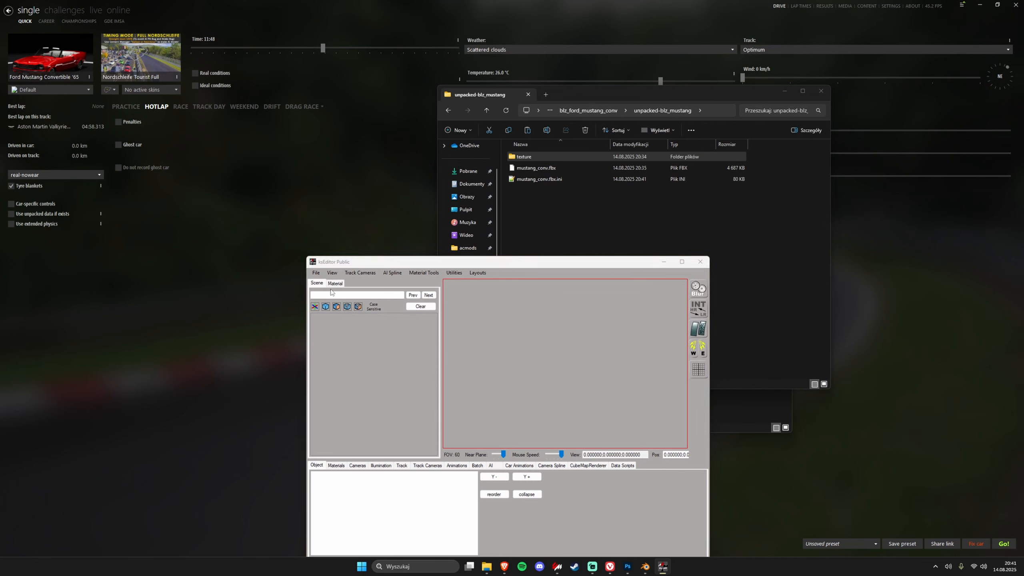
click(473, 365)
double_click(473, 366)
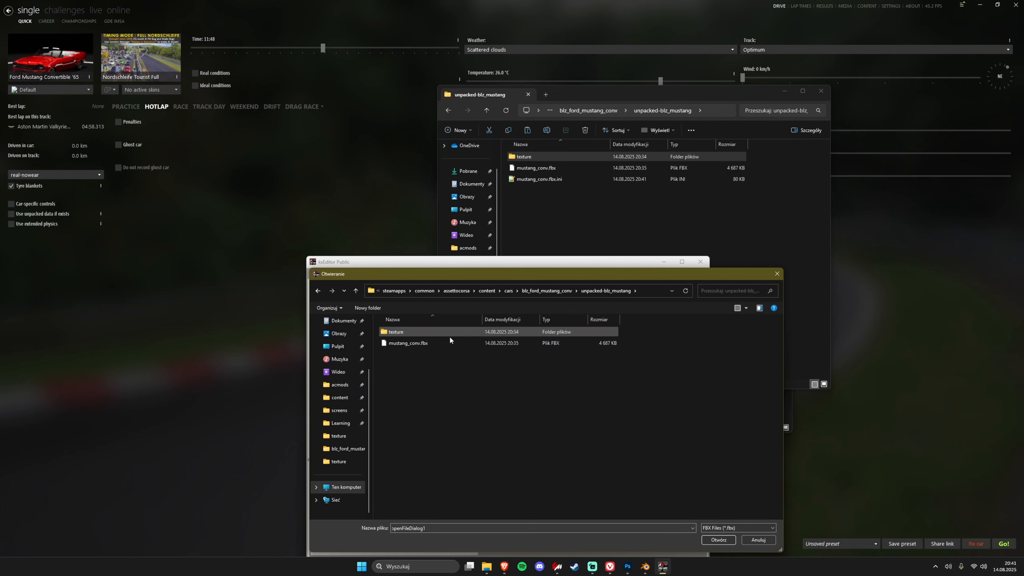
double_click(440, 343)
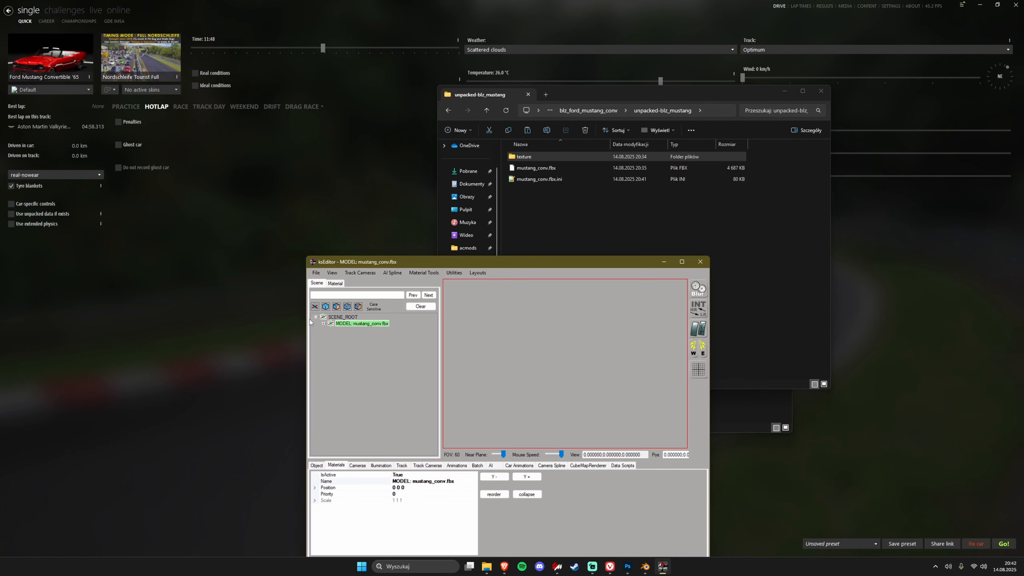
Inspect the reopened convertible model in the viewport and close the editor
click(316, 273)
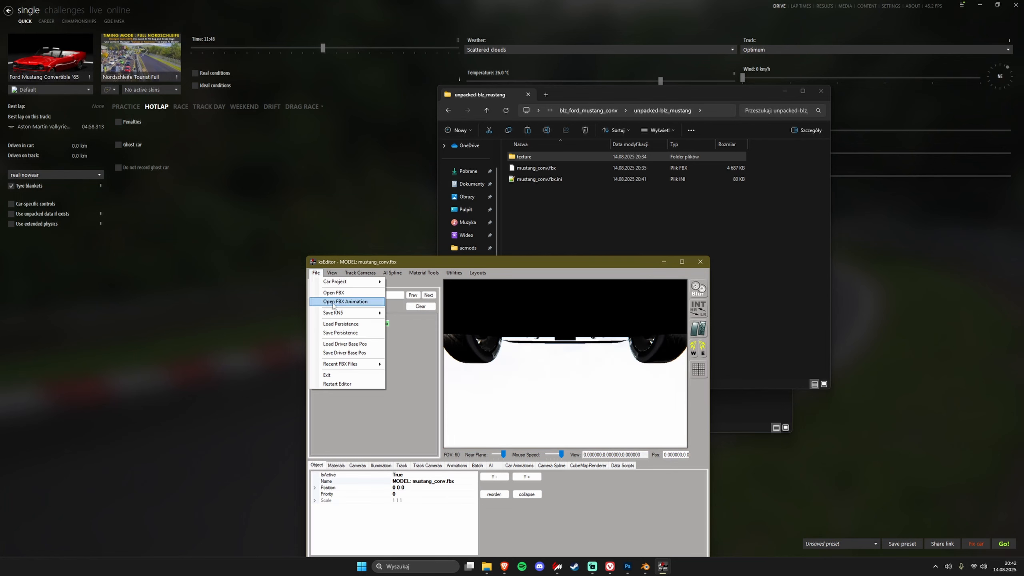
click(350, 333)
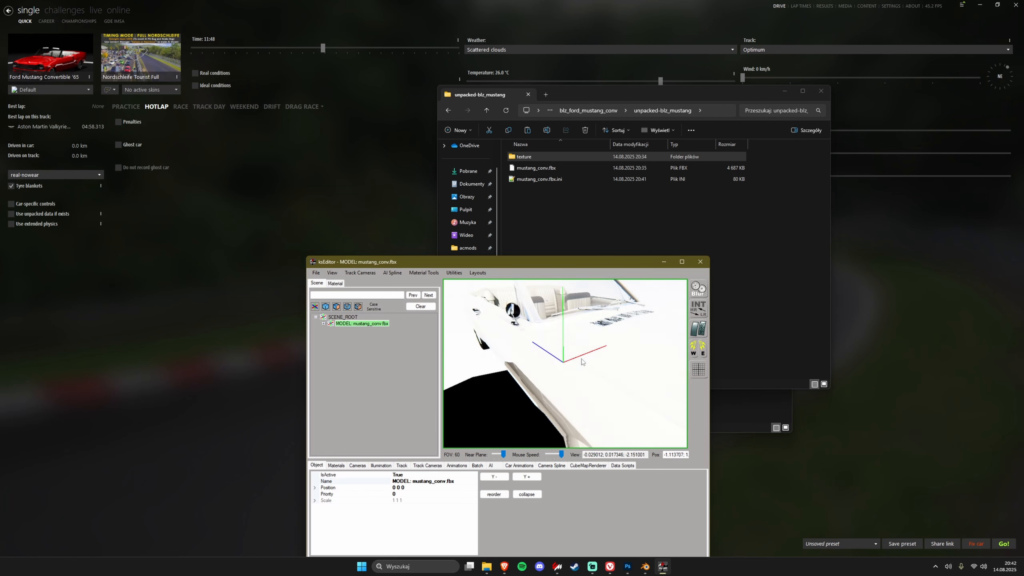
drag(581, 355, 528, 365)
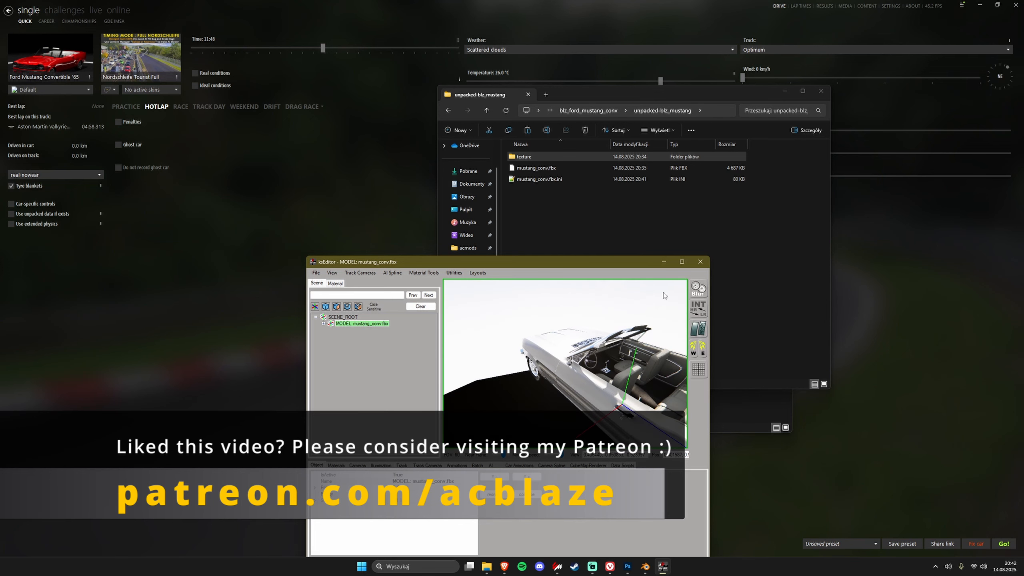
click(700, 262)
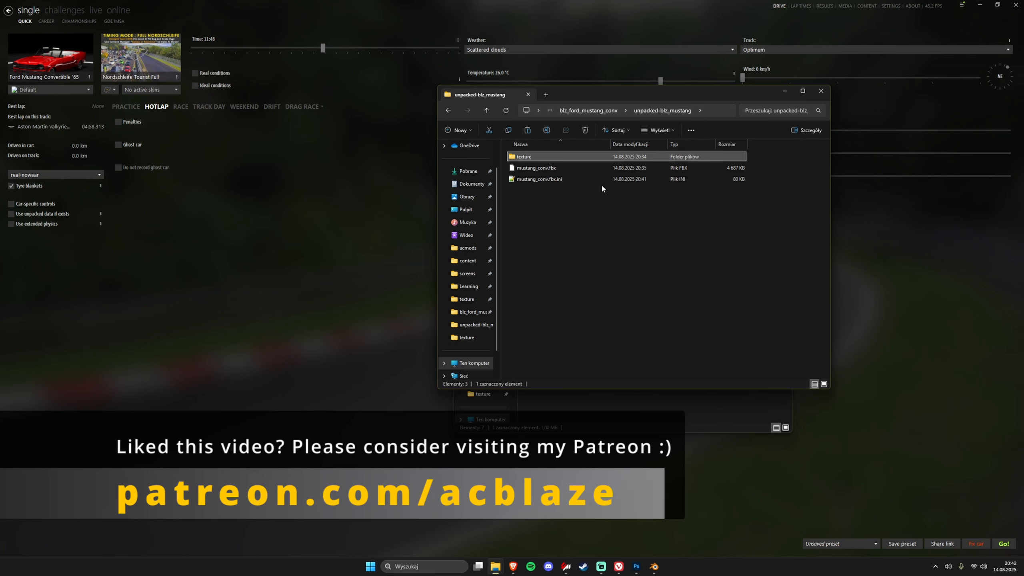
Move the two folder windows apart, close the Ford Mustang Mk1 Convertible folder and return to Content Manager
drag(594, 214, 556, 145)
click(576, 226)
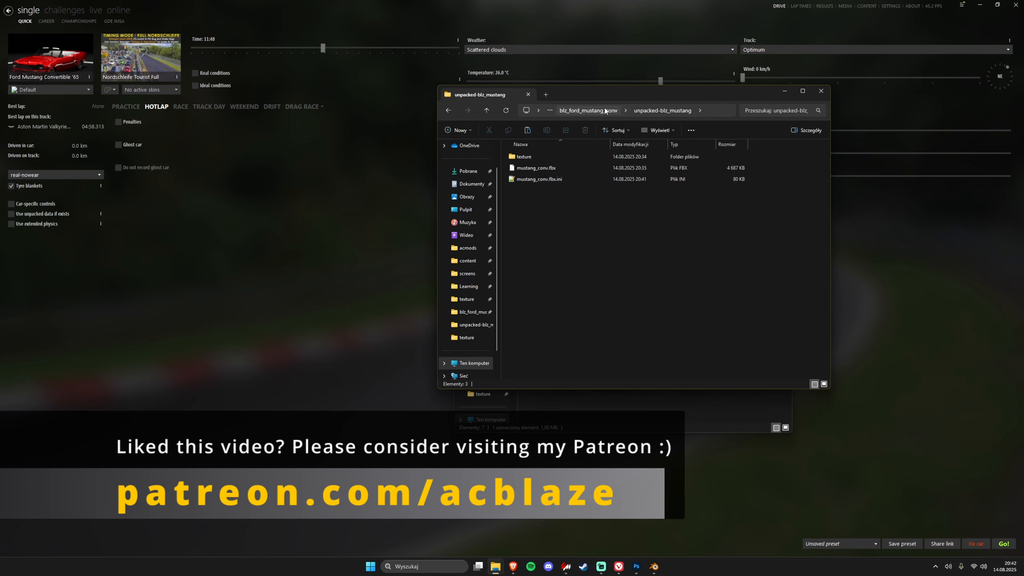
drag(600, 97, 742, 179)
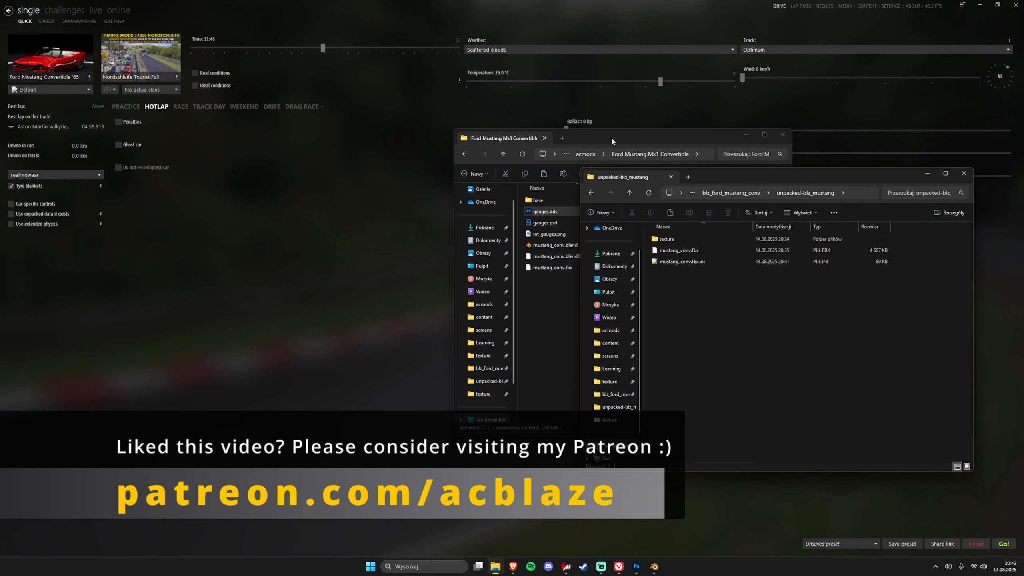
drag(611, 136, 302, 163)
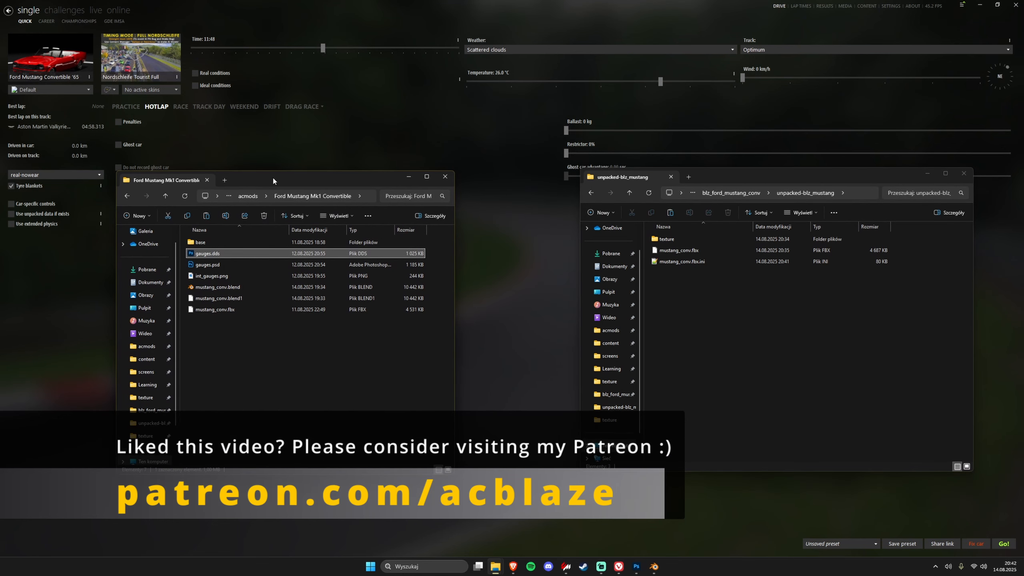
click(441, 179)
click(412, 215)
mouse_move(68, 41)
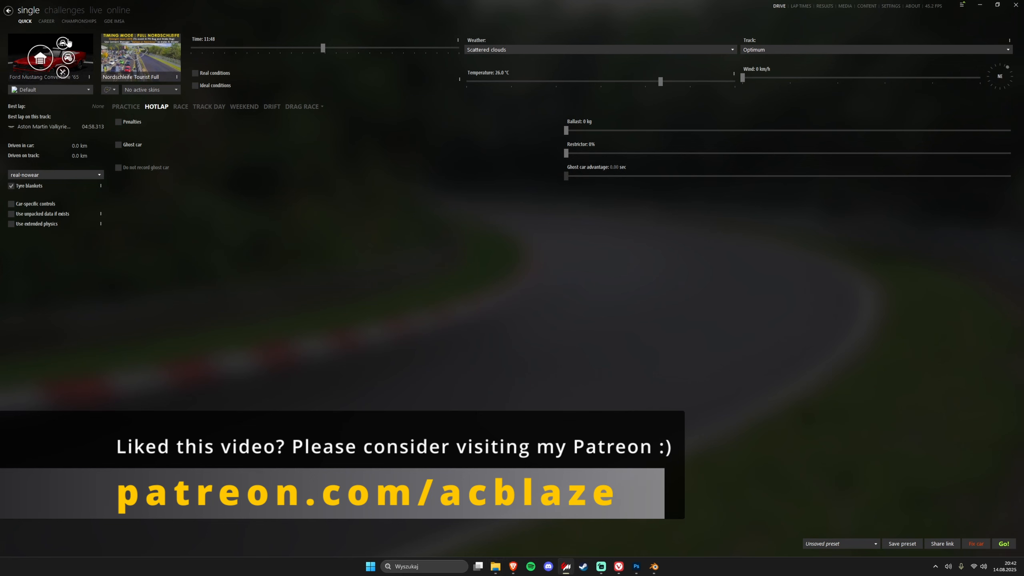